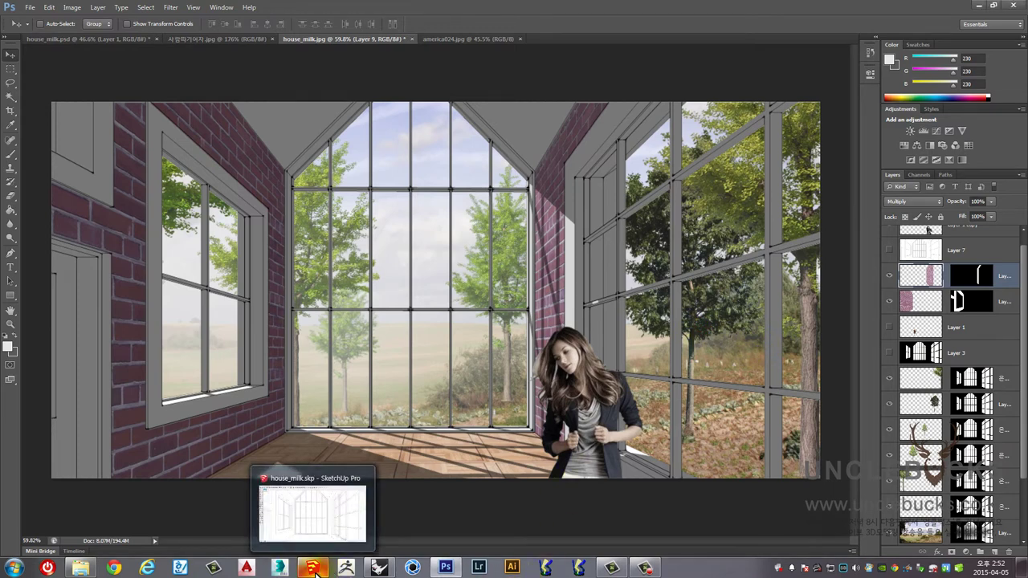
- Switch from the Photoshop composite to the house_milk.skp model in SketchUp Pro
{"action": "left_click", "coordinate": [313, 568]}
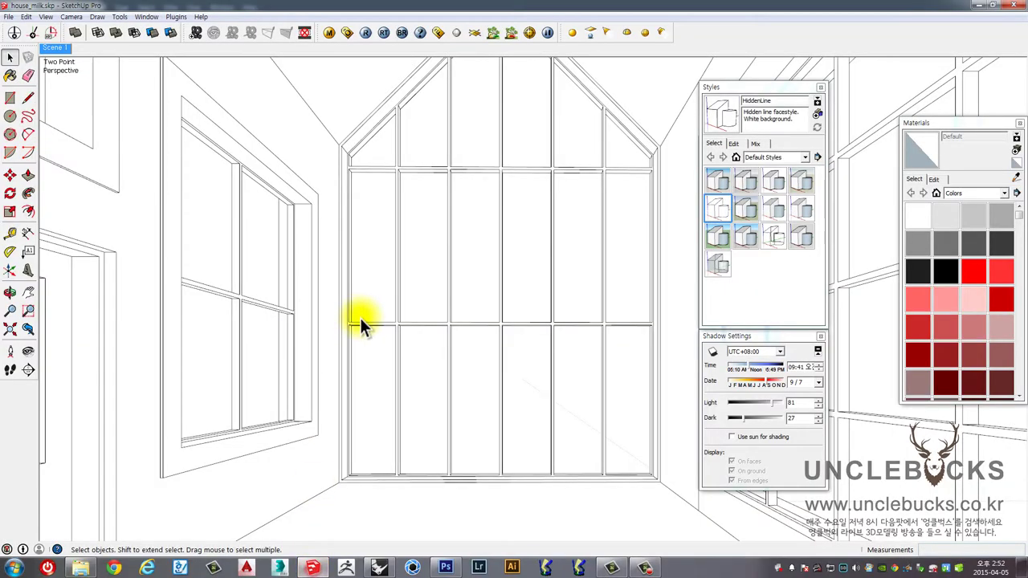
- Apply the Architectural Design Style, then check the shaded left wall and window glass
{"action": "left_click", "coordinate": [404, 271]}
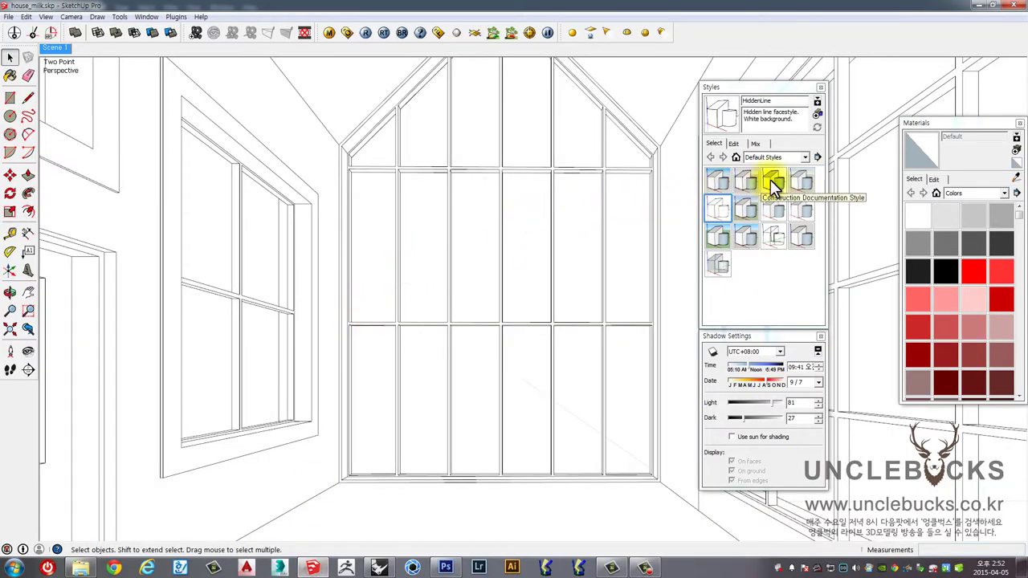
{"action": "left_click", "coordinate": [58, 48]}
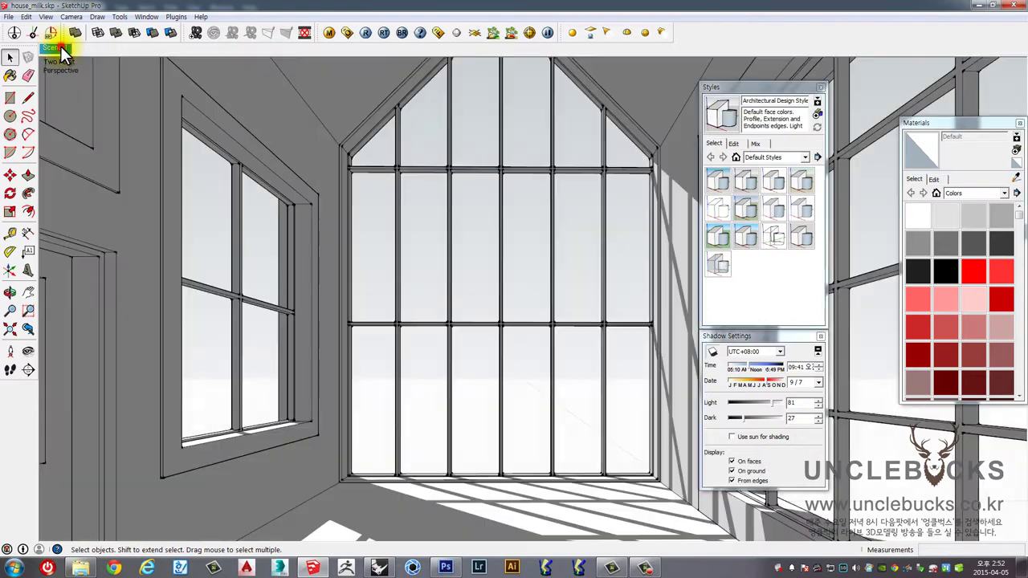
{"action": "left_click", "coordinate": [507, 277]}
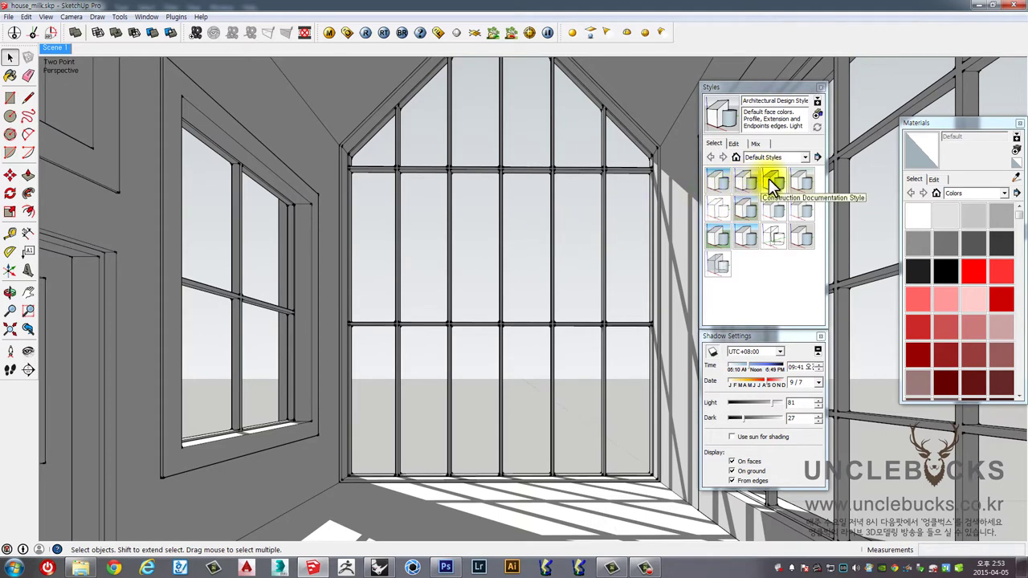
{"action": "left_click", "coordinate": [299, 151]}
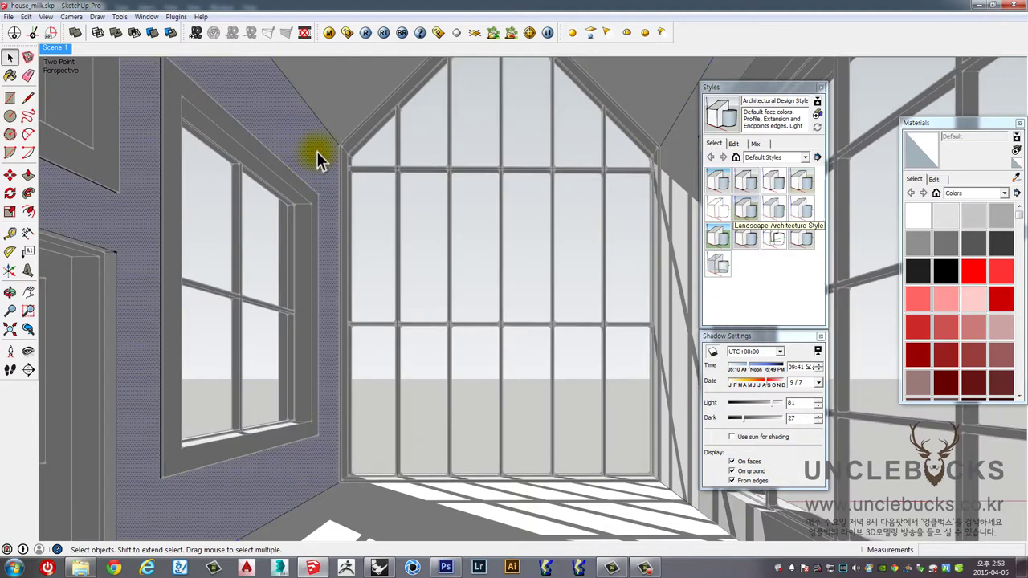
{"action": "left_click", "coordinate": [386, 261]}
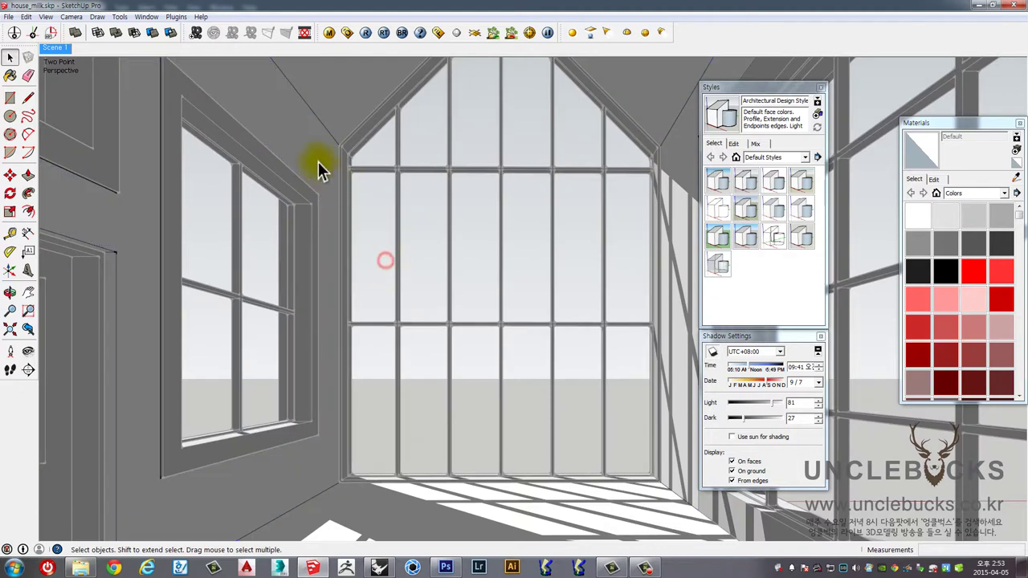
{"action": "left_click", "coordinate": [303, 150]}
{"action": "left_click", "coordinate": [370, 222]}
{"action": "left_click", "coordinate": [571, 273]}
{"action": "left_click", "coordinate": [380, 218]}
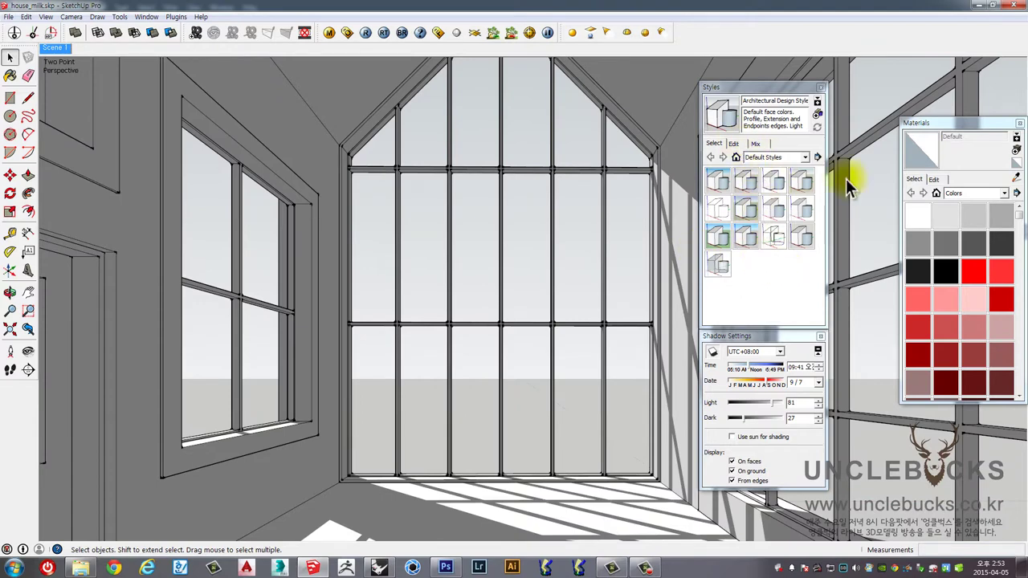
- Move the Materials panel aside and show its Wood material category
{"action": "left_click_drag", "start_coordinate": [965, 122], "coordinate": [903, 83]}
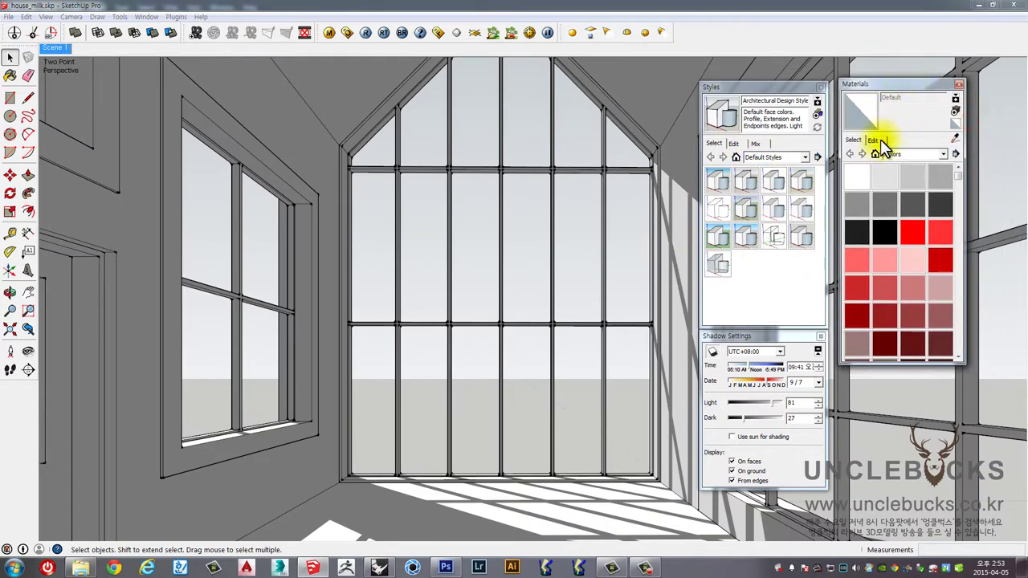
{"action": "left_click", "coordinate": [909, 154]}
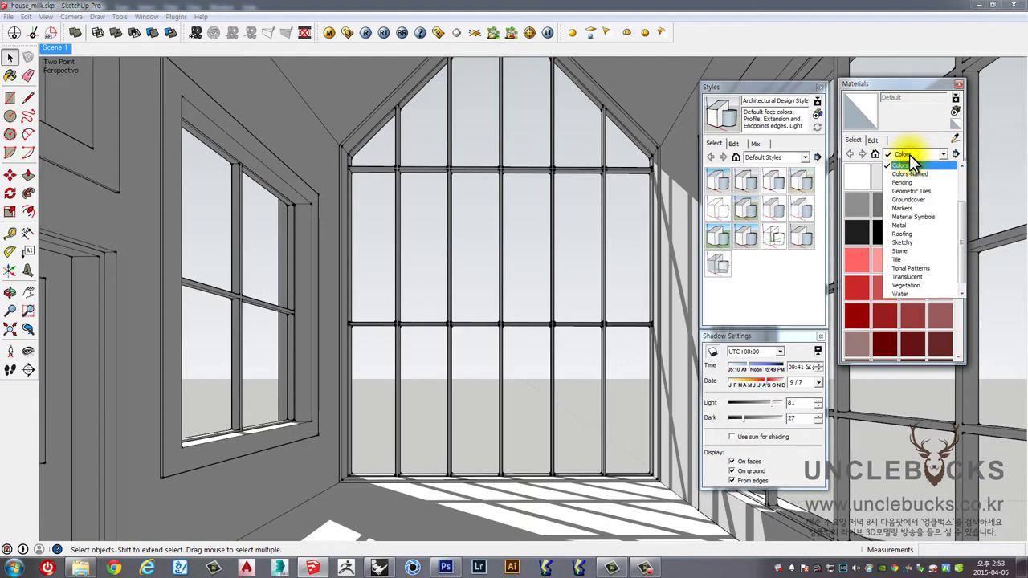
{"action": "left_click_drag", "start_coordinate": [961, 229], "coordinate": [963, 260]}
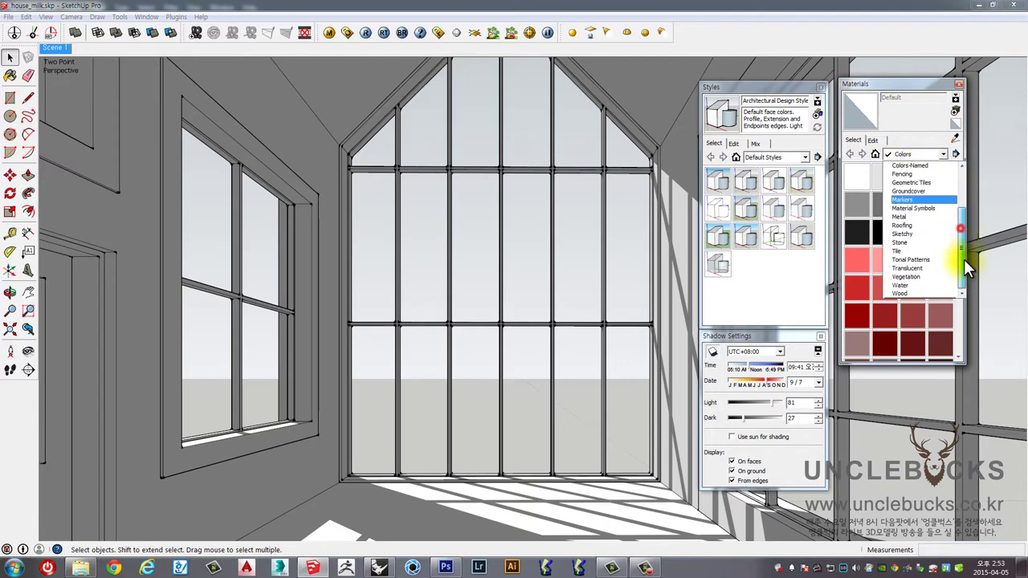
{"action": "left_click", "coordinate": [913, 293]}
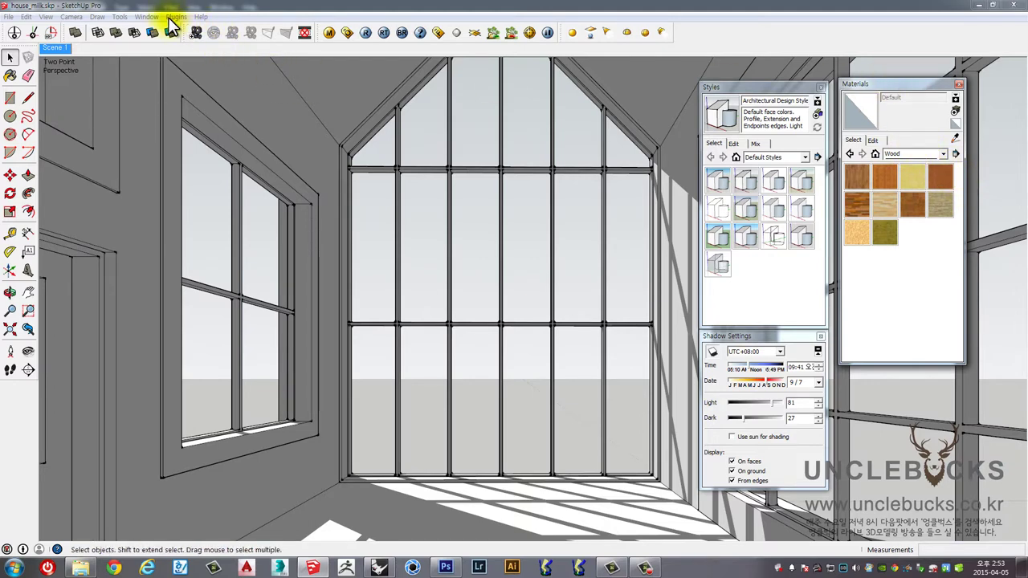
{"action": "left_click", "coordinate": [143, 16]}
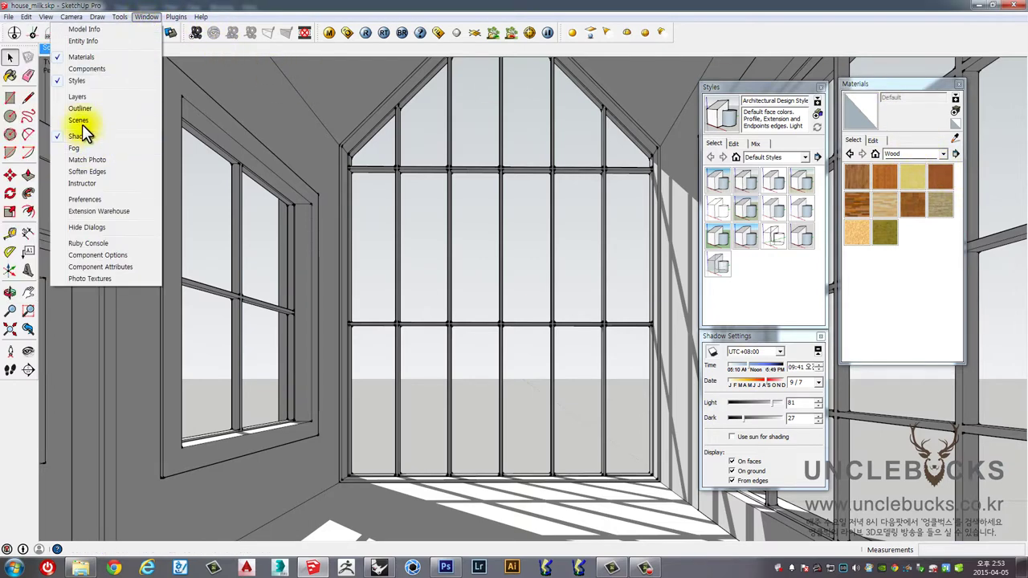
{"action": "left_click_drag", "start_coordinate": [908, 86], "coordinate": [918, 85]}
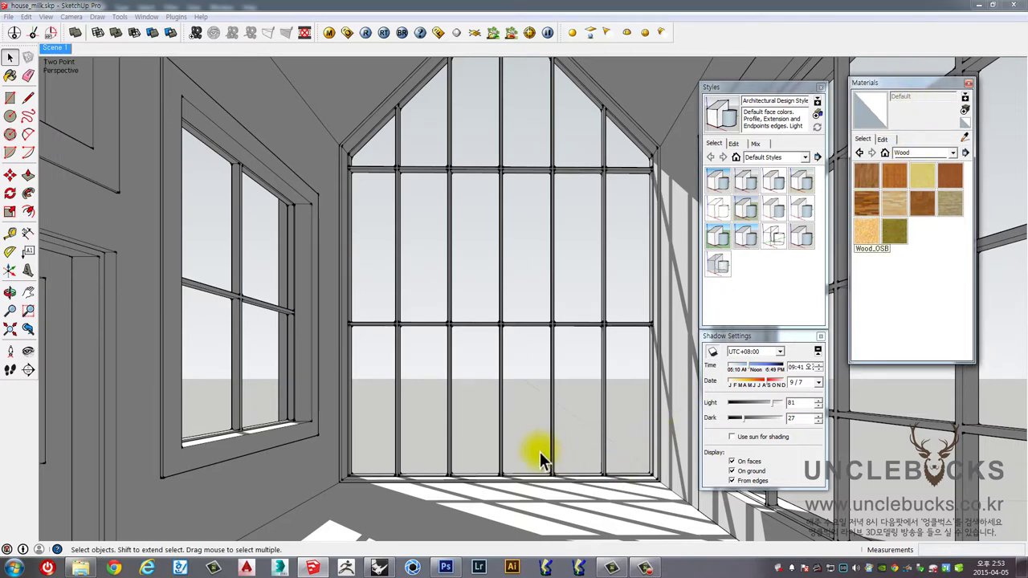
- Paint the floor face with Wood_Floor_Dark and orbit around the room
{"action": "left_click", "coordinate": [519, 364]}
{"action": "left_click", "coordinate": [525, 504]}
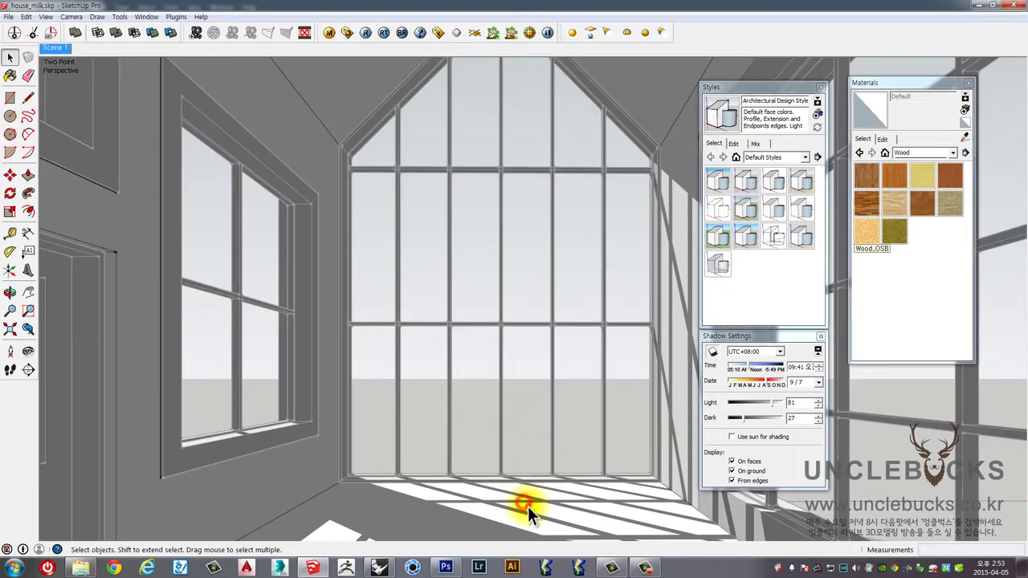
{"action": "left_click", "coordinate": [865, 198]}
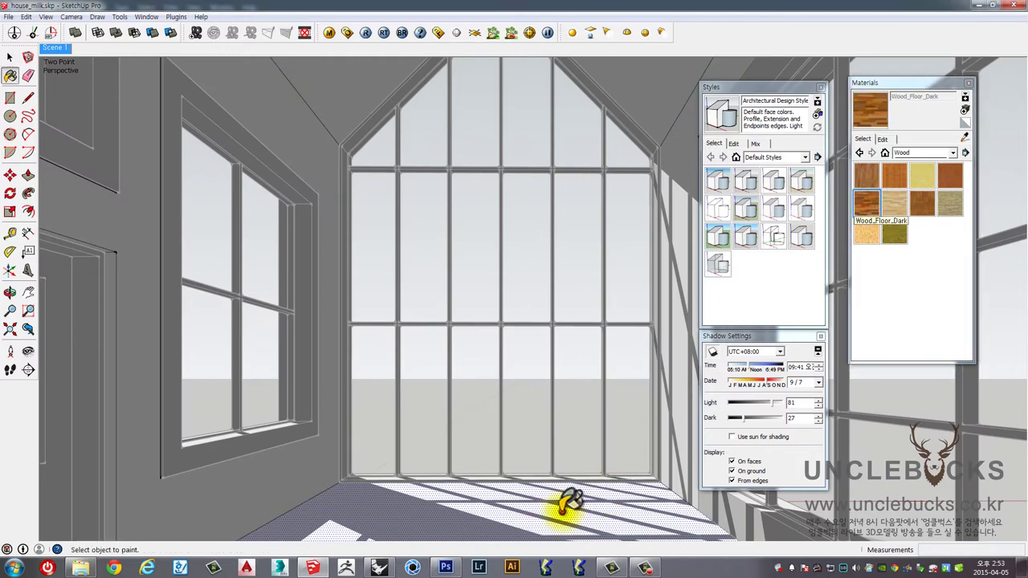
{"action": "left_click", "coordinate": [563, 507]}
{"action": "key", "text": "space"}
{"action": "left_click", "coordinate": [478, 345]}
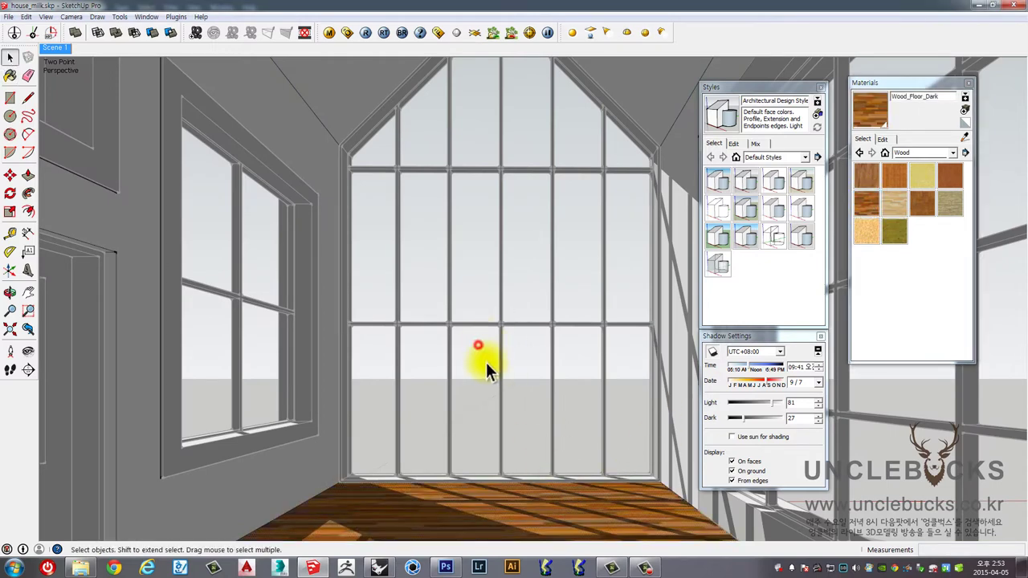
{"action": "mouse_move", "coordinate": [530, 360]}
{"action": "left_mouse_down"}
{"action": "mouse_move", "coordinate": [522, 429]}
{"action": "mouse_move", "coordinate": [546, 344]}
{"action": "mouse_move", "coordinate": [542, 387]}
{"action": "mouse_move", "coordinate": [495, 267]}
{"action": "mouse_move", "coordinate": [503, 356]}
{"action": "mouse_move", "coordinate": [485, 379]}
{"action": "mouse_move", "coordinate": [403, 404]}
{"action": "left_mouse_up"}
- Orbit down to a low, close view of the wood floor
{"action": "left_click", "coordinate": [495, 265]}
{"action": "left_click_drag", "start_coordinate": [466, 360], "coordinate": [332, 283]}
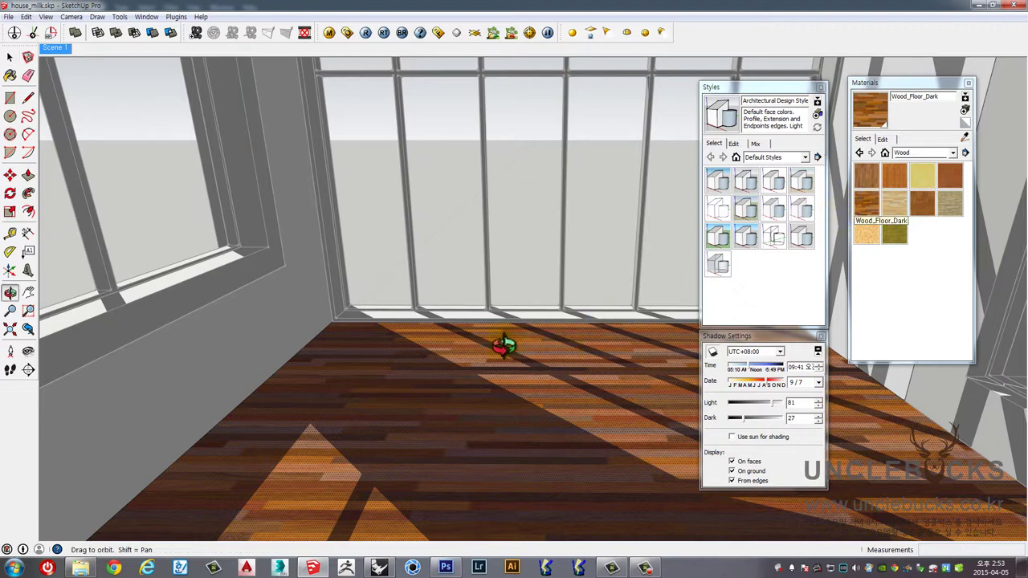
{"action": "mouse_move", "coordinate": [500, 345]}
{"action": "left_mouse_down"}
{"action": "mouse_move", "coordinate": [499, 400]}
{"action": "mouse_move", "coordinate": [551, 299]}
{"action": "mouse_move", "coordinate": [527, 322]}
{"action": "mouse_move", "coordinate": [539, 332]}
{"action": "left_mouse_up"}
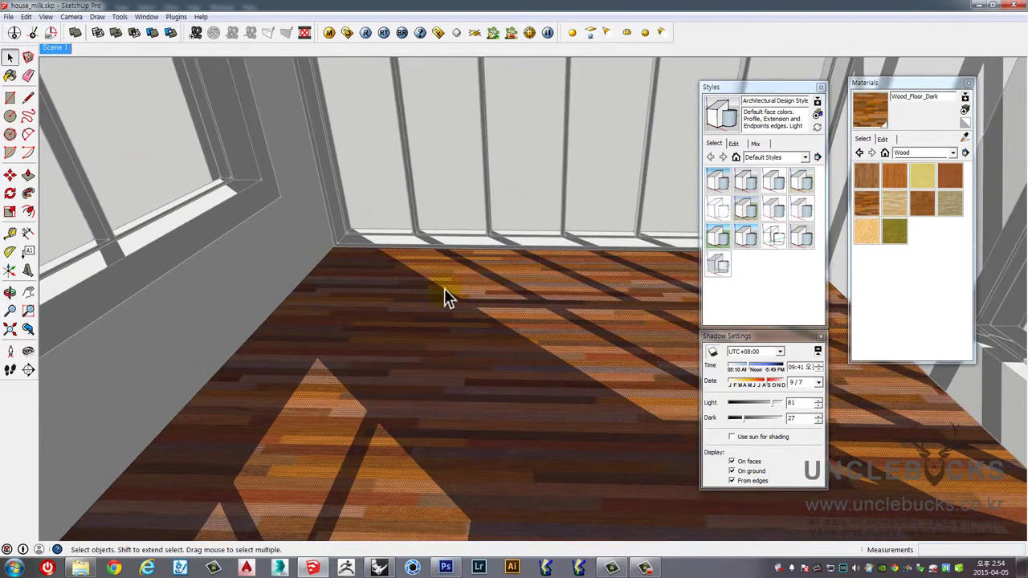
- Try rotating and rescaling the floor texture with Texture Position, then cancel it
{"action": "right_click", "coordinate": [445, 288]}
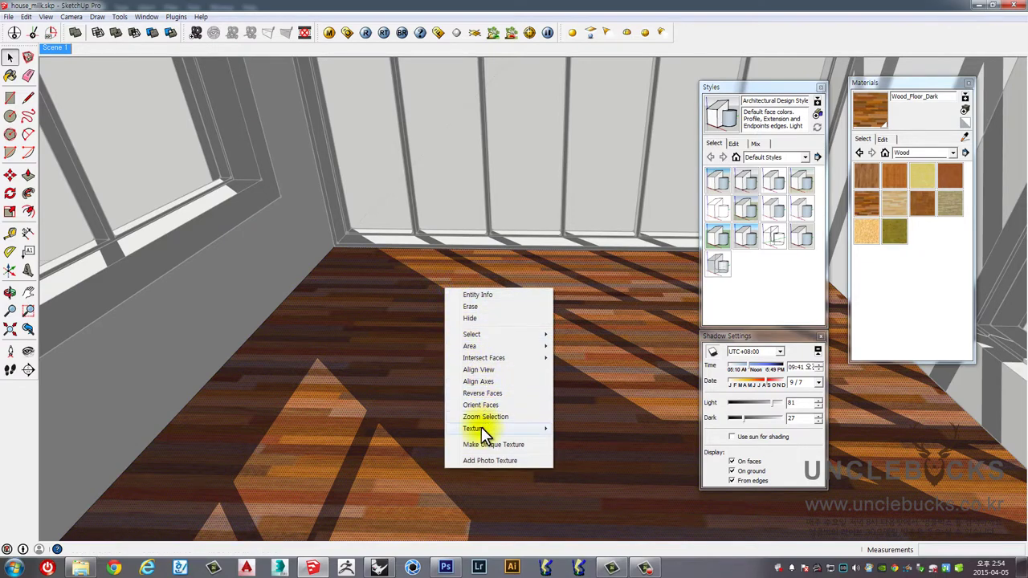
{"action": "mouse_move", "coordinate": [474, 428]}
{"action": "left_click", "coordinate": [386, 427]}
{"action": "scroll", "coordinate": [379, 332], "scroll_direction": "down", "scroll_amount": 3}
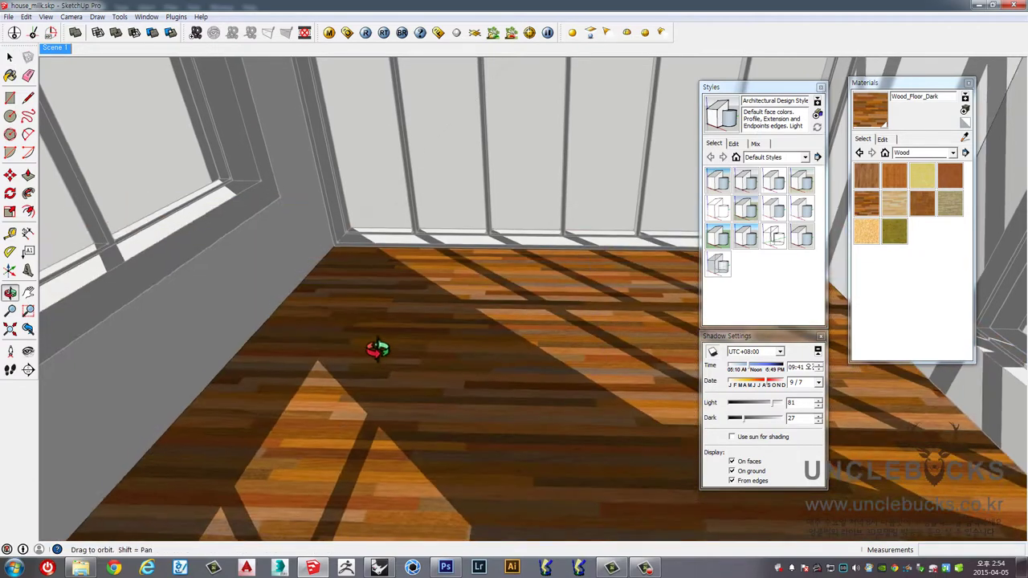
{"action": "scroll", "coordinate": [367, 367], "scroll_direction": "up", "scroll_amount": 3}
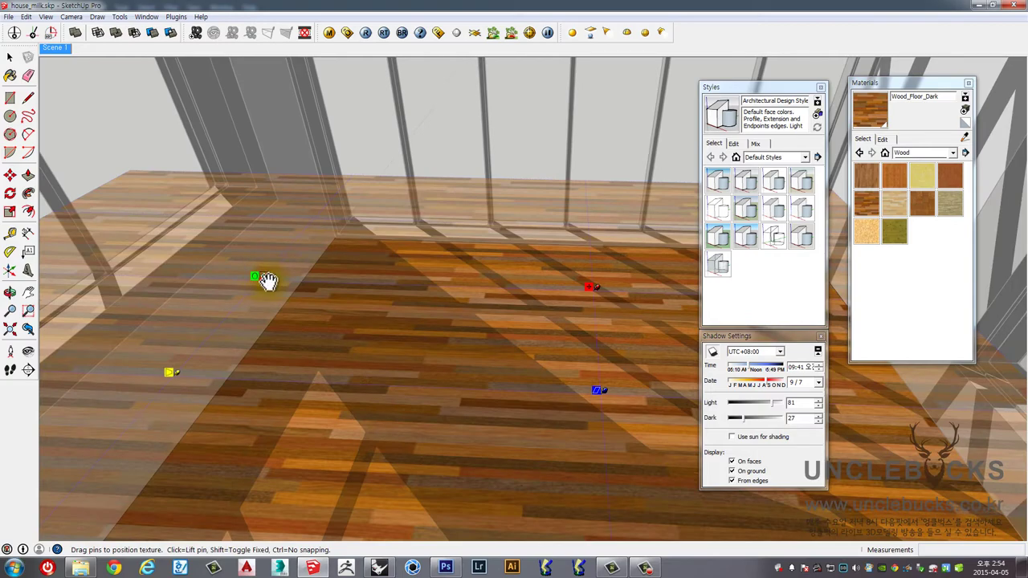
{"action": "left_click_drag", "start_coordinate": [267, 279], "coordinate": [273, 281]}
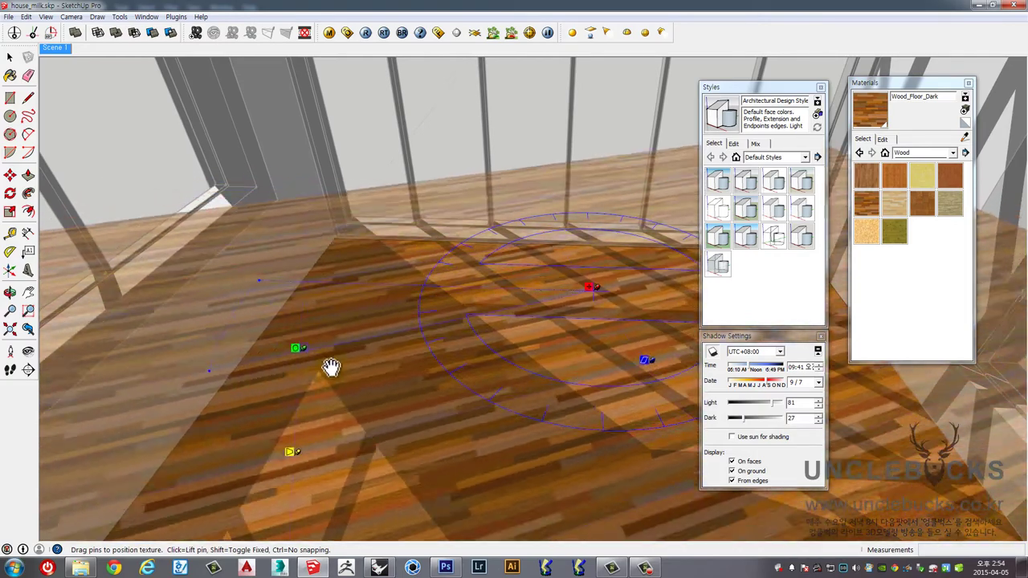
{"action": "mouse_move", "coordinate": [273, 281]}
{"action": "left_mouse_down"}
{"action": "mouse_move", "coordinate": [399, 403]}
{"action": "mouse_move", "coordinate": [489, 452]}
{"action": "mouse_move", "coordinate": [633, 500]}
{"action": "mouse_move", "coordinate": [608, 498]}
{"action": "mouse_move", "coordinate": [603, 466]}
{"action": "left_mouse_up"}
{"action": "key", "text": "Escape"}
- Reposition and rotate the wood floor texture so the planks run toward the windows
{"action": "scroll", "coordinate": [510, 326], "scroll_direction": "down", "scroll_amount": 2}
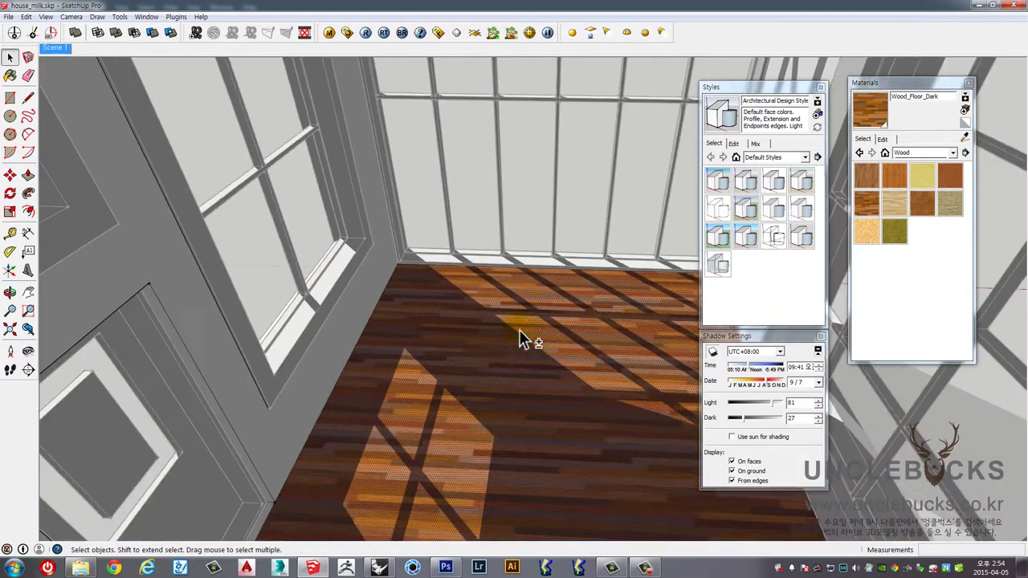
{"action": "right_click", "coordinate": [532, 330]}
{"action": "right_click", "coordinate": [487, 330]}
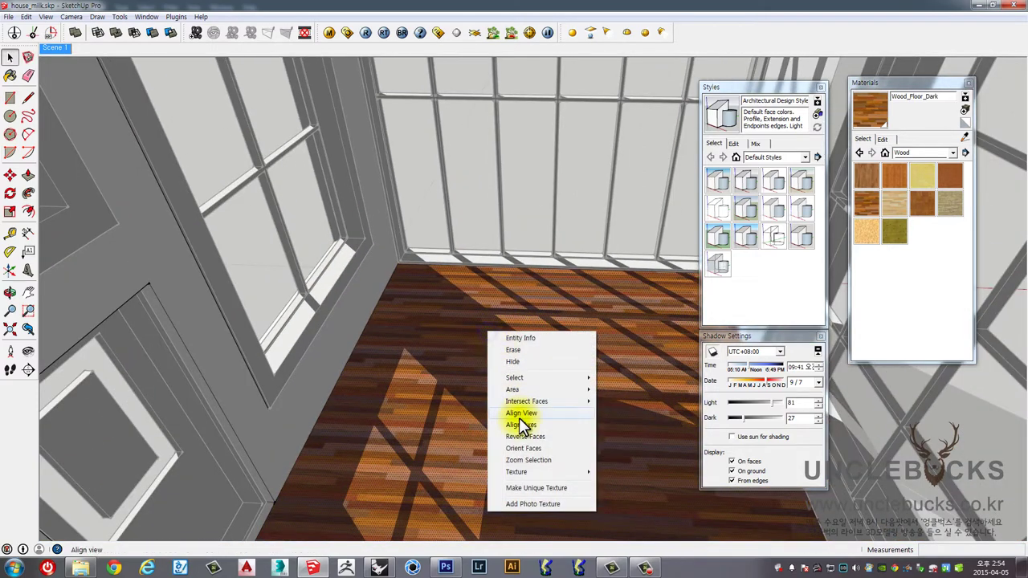
{"action": "mouse_move", "coordinate": [517, 471]}
{"action": "left_click", "coordinate": [463, 473]}
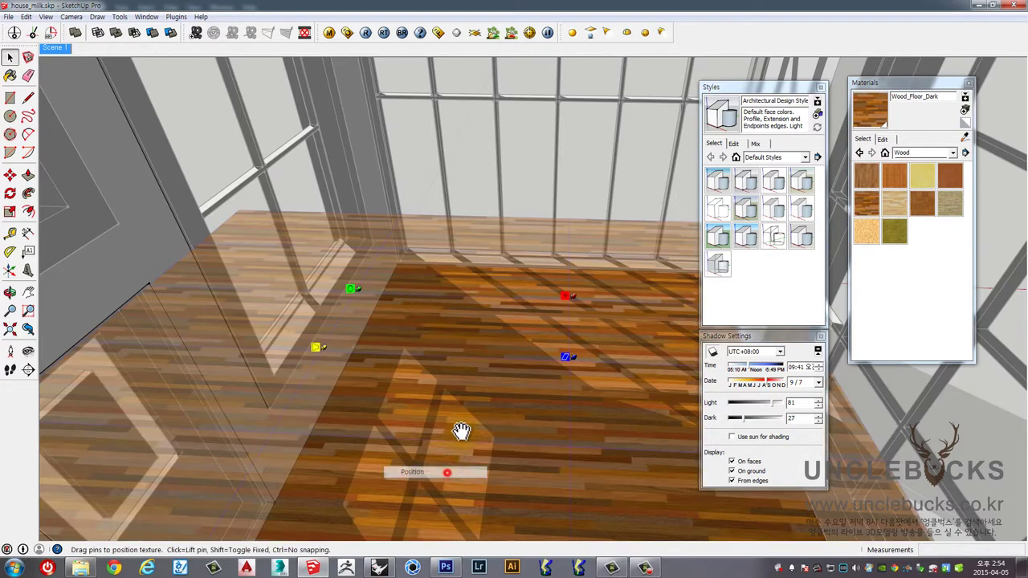
{"action": "left_click_drag", "start_coordinate": [354, 294], "coordinate": [352, 292]}
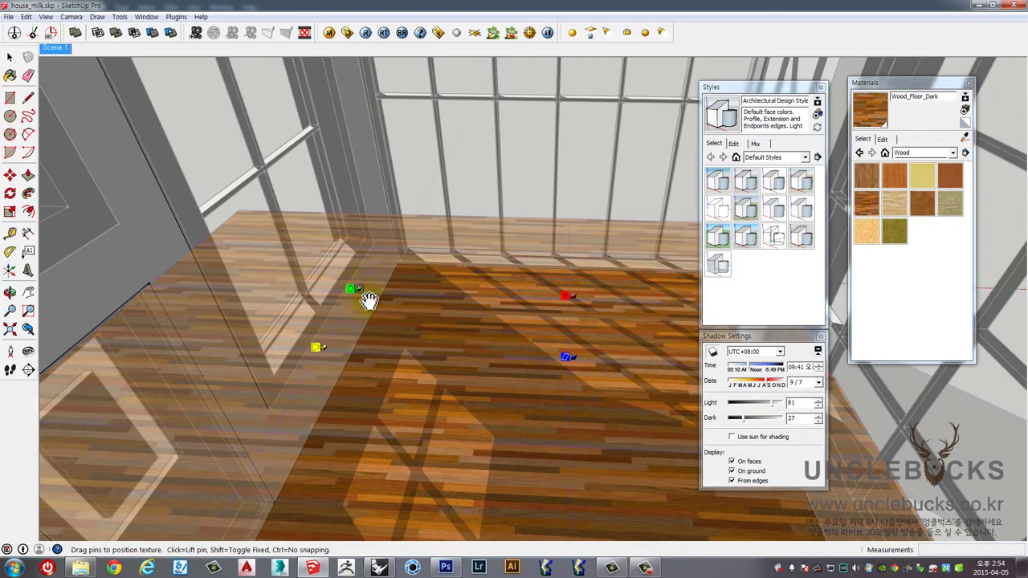
{"action": "left_click_drag", "start_coordinate": [568, 301], "coordinate": [660, 347]}
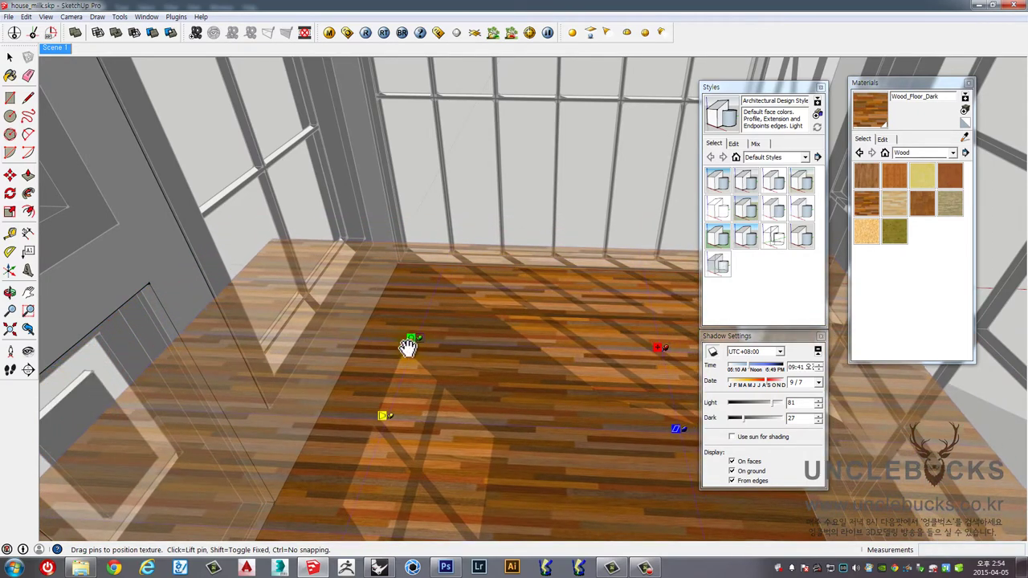
{"action": "mouse_move", "coordinate": [413, 343]}
{"action": "left_mouse_down"}
{"action": "mouse_move", "coordinate": [675, 526]}
{"action": "mouse_move", "coordinate": [692, 426]}
{"action": "left_mouse_up"}
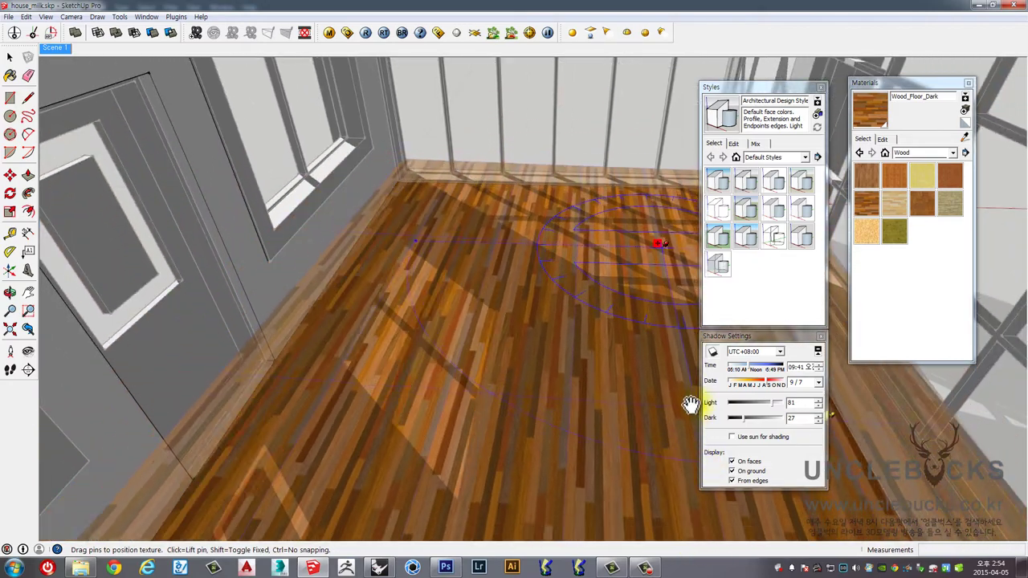
{"action": "left_click_drag", "start_coordinate": [692, 425], "coordinate": [695, 409]}
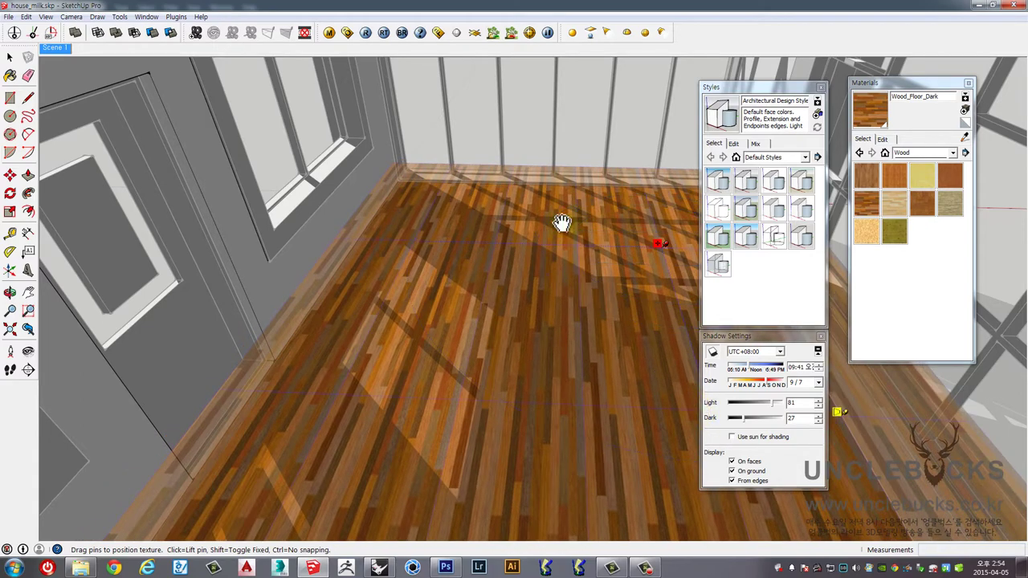
{"action": "left_click", "coordinate": [524, 127]}
- Orbit toward the window wall and restore the Scene 1 camera view
{"action": "mouse_move", "coordinate": [570, 180]}
{"action": "left_mouse_down"}
{"action": "mouse_move", "coordinate": [551, 222]}
{"action": "mouse_move", "coordinate": [550, 172]}
{"action": "left_mouse_up"}
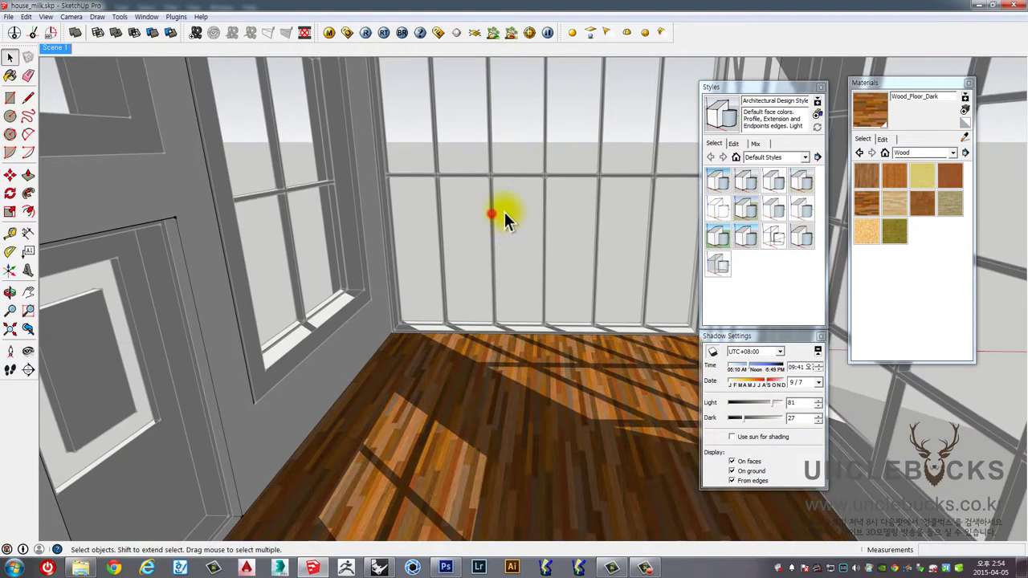
{"action": "left_click", "coordinate": [504, 212]}
{"action": "left_click", "coordinate": [60, 48]}
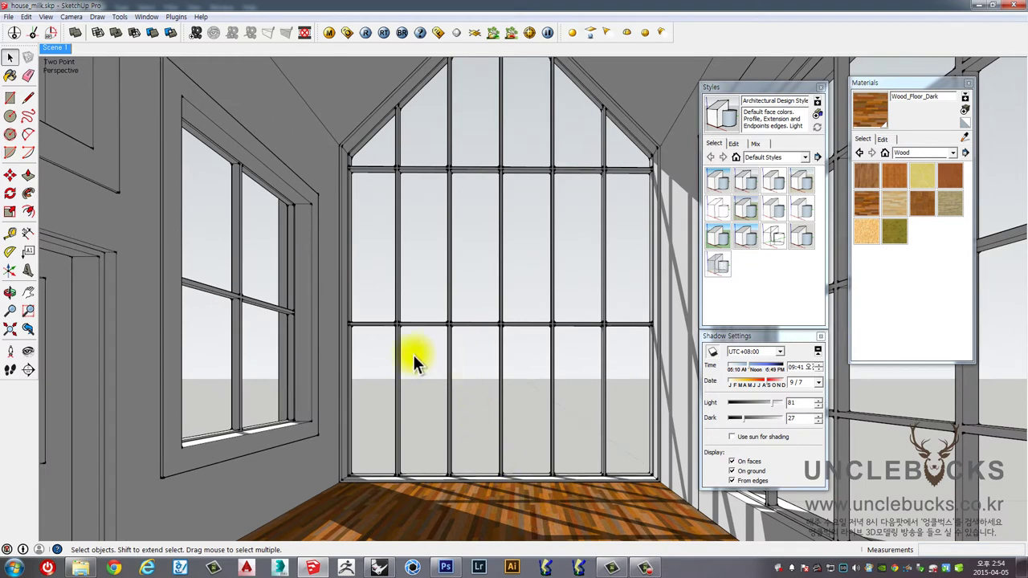
- Move the style panels aside and switch the Materials browser to the In Model collection
{"action": "left_click", "coordinate": [302, 139]}
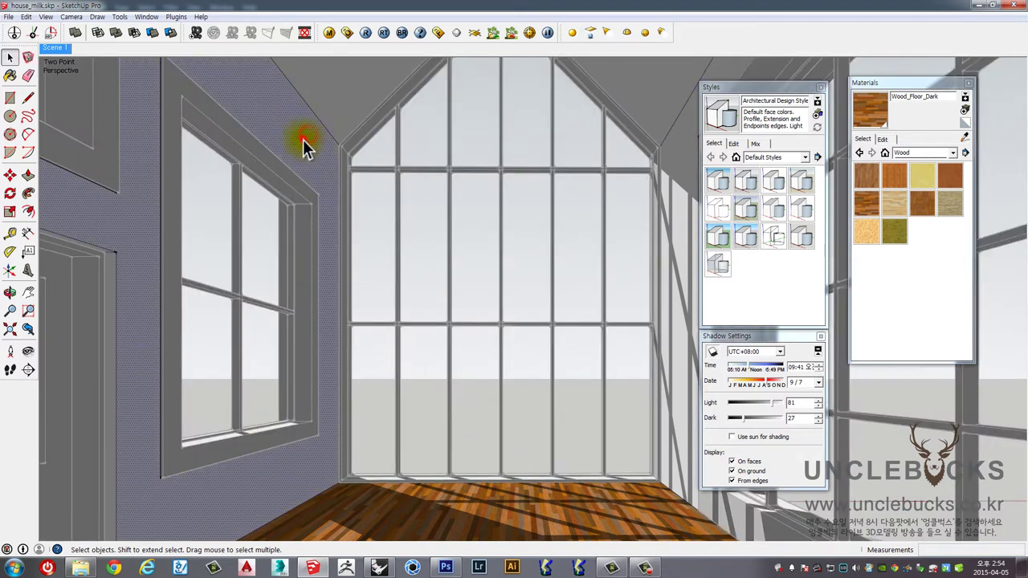
{"action": "left_click", "coordinate": [539, 245]}
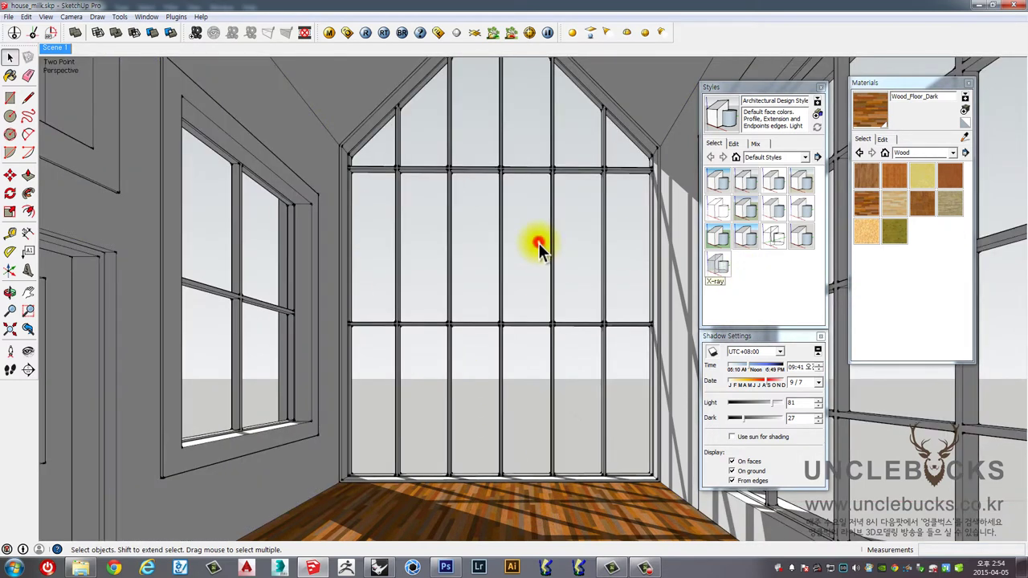
{"action": "left_click_drag", "start_coordinate": [787, 87], "coordinate": [725, 71]}
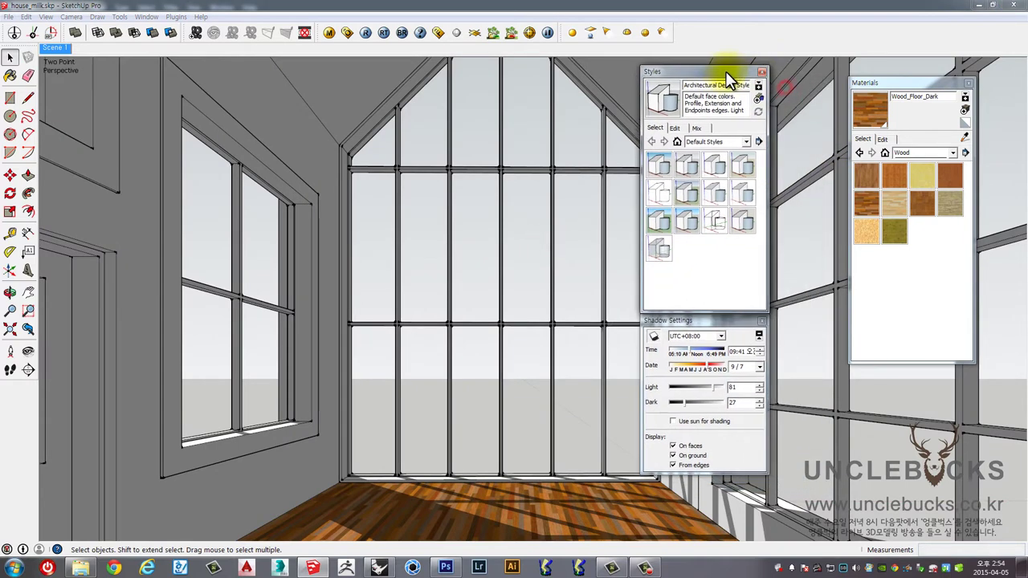
{"action": "left_click", "coordinate": [916, 152]}
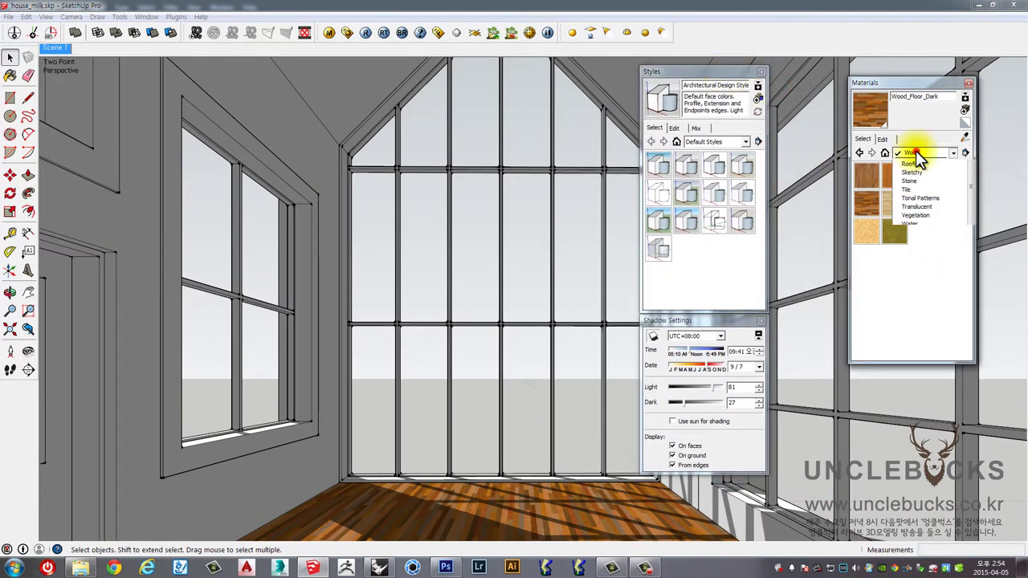
{"action": "left_click_drag", "start_coordinate": [970, 226], "coordinate": [972, 179]}
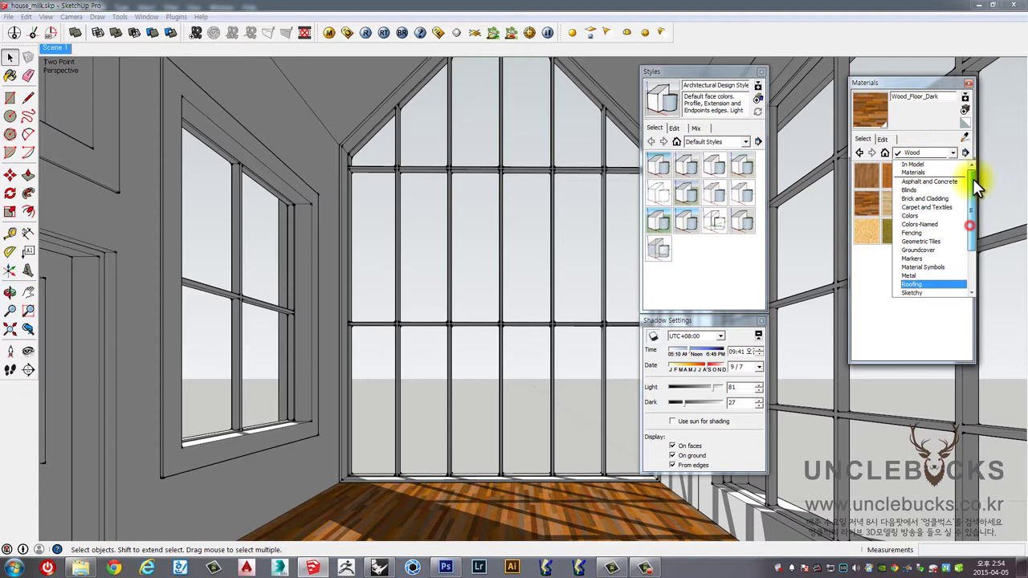
{"action": "left_click", "coordinate": [913, 171]}
{"action": "left_click", "coordinate": [919, 152]}
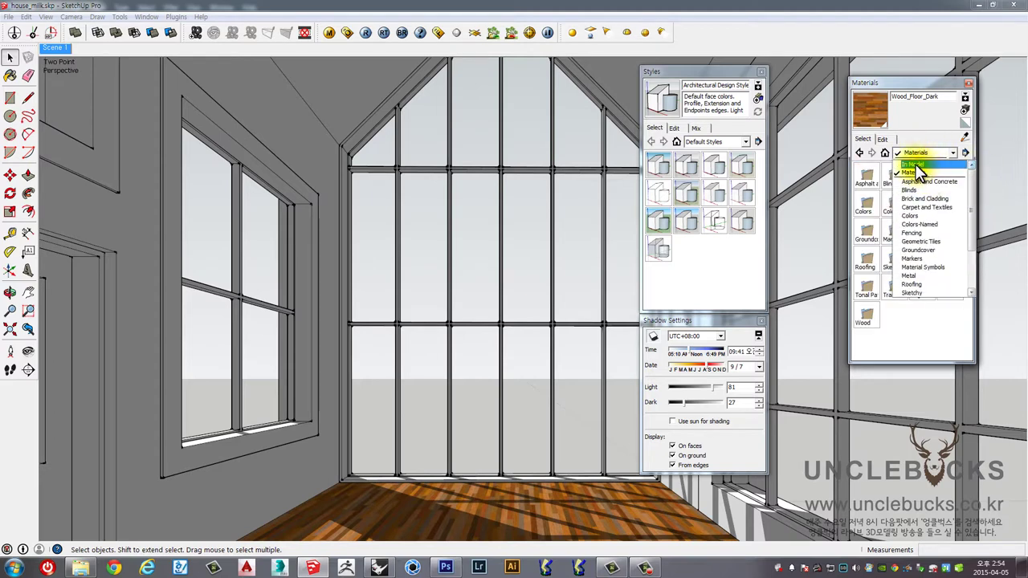
{"action": "left_click", "coordinate": [913, 164]}
{"action": "left_click", "coordinate": [915, 272]}
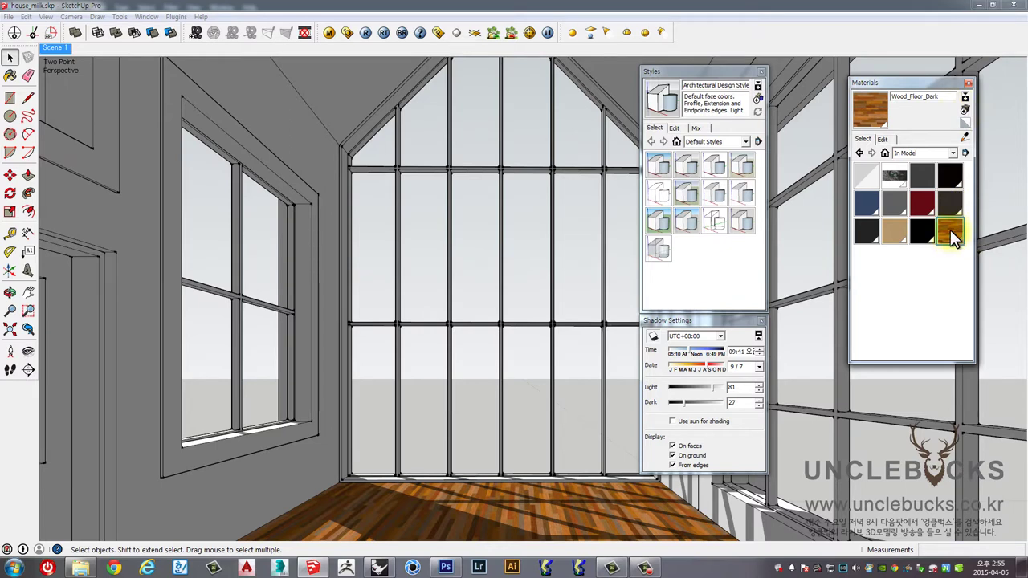
- Create Material2 and load america024.jpg from Desktop > work as its texture
{"action": "left_click", "coordinate": [964, 110]}
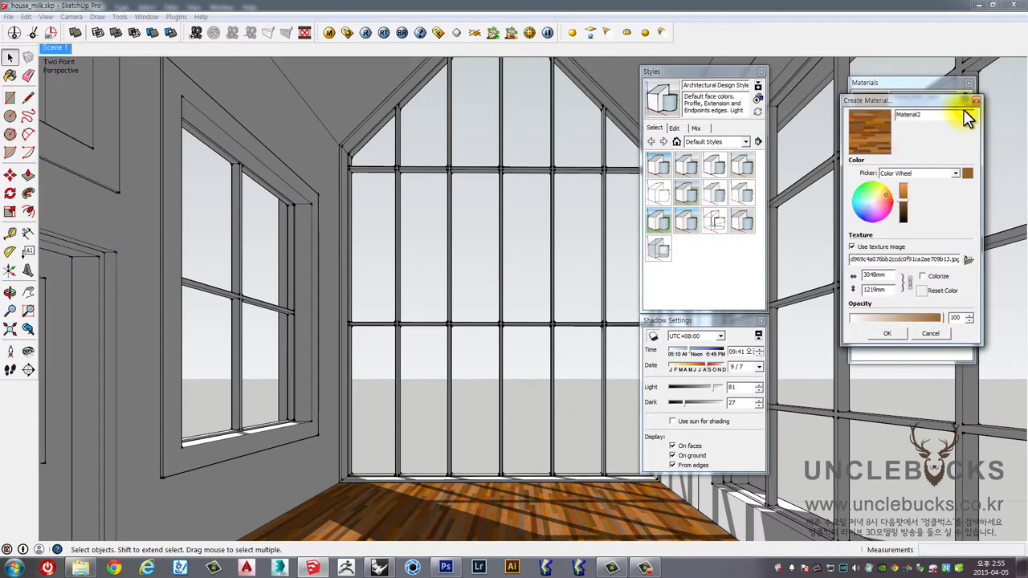
{"action": "left_click_drag", "start_coordinate": [906, 100], "coordinate": [649, 92]}
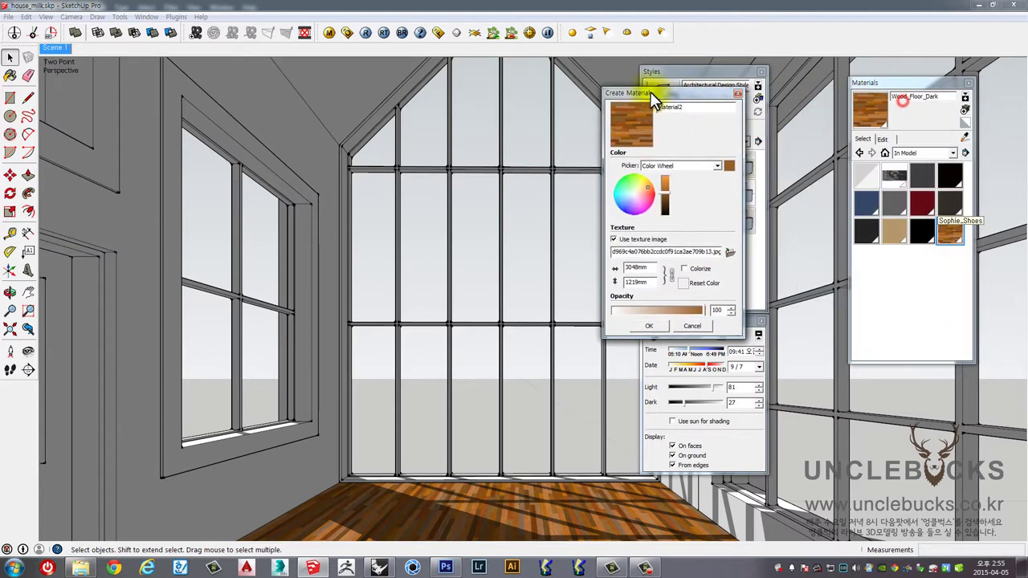
{"action": "left_click", "coordinate": [669, 111]}
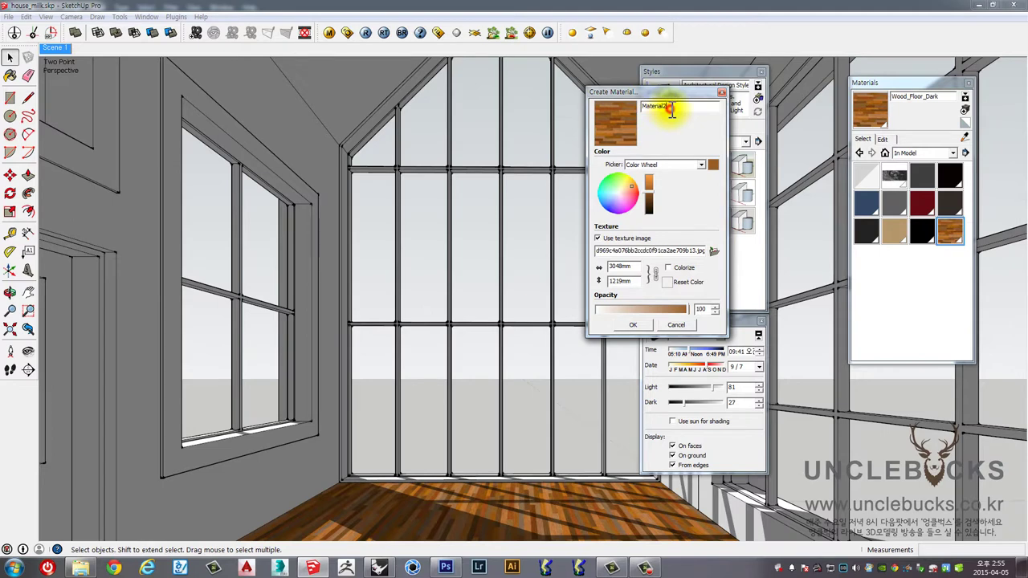
{"action": "left_click", "coordinate": [714, 251]}
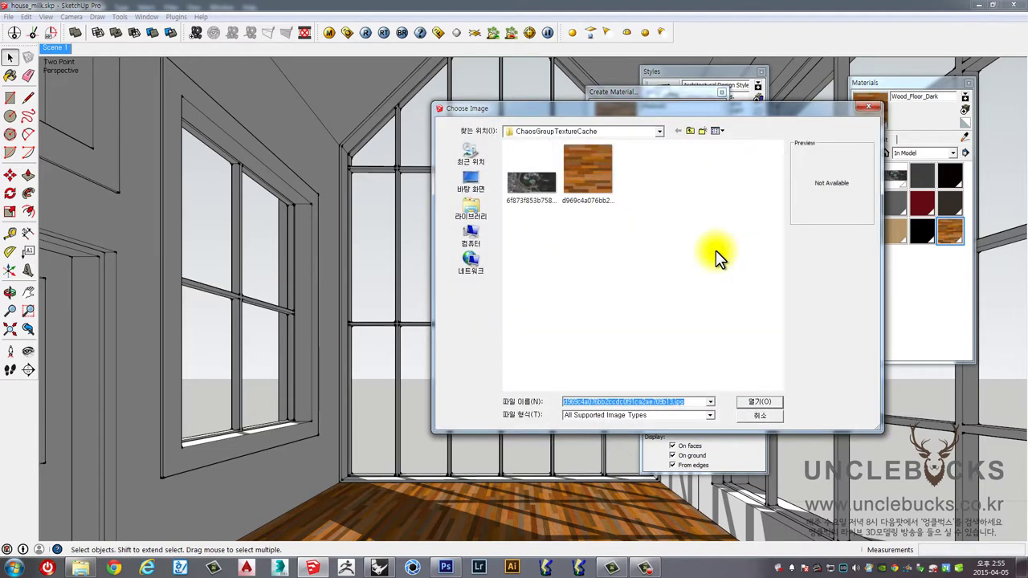
{"action": "left_click", "coordinate": [471, 182]}
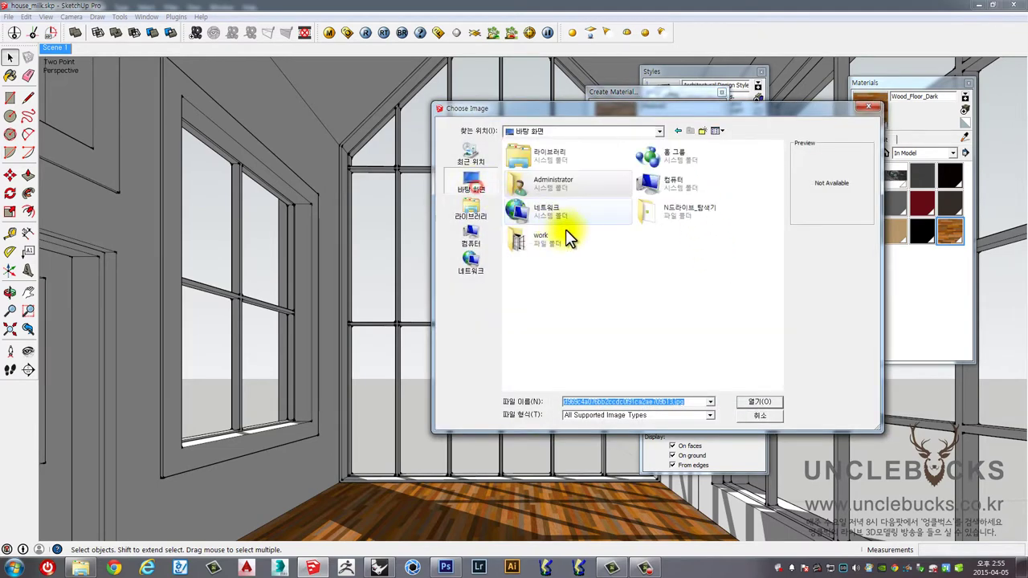
{"action": "double_click", "coordinate": [535, 243]}
{"action": "left_click", "coordinate": [642, 200]}
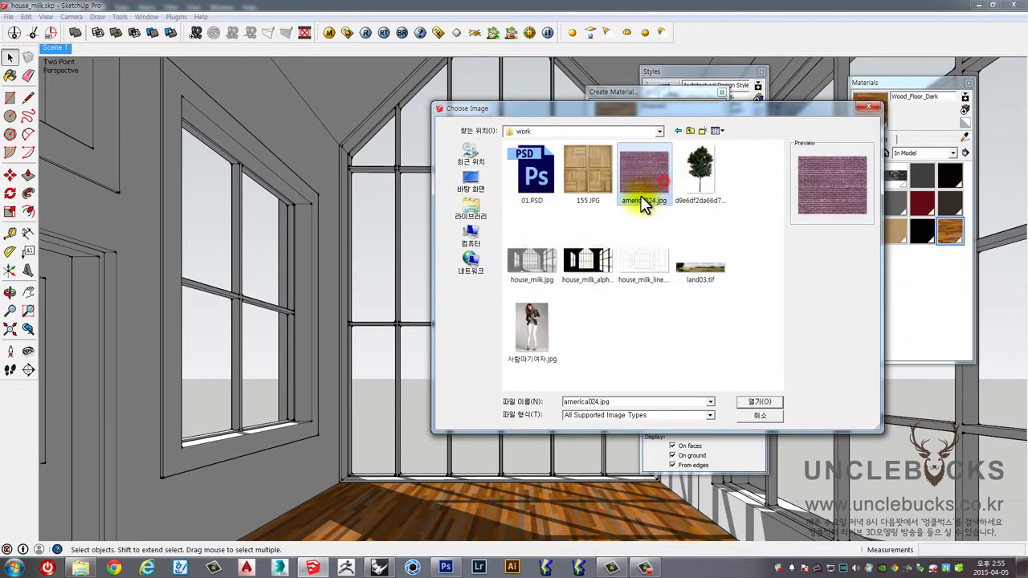
{"action": "left_click", "coordinate": [759, 402]}
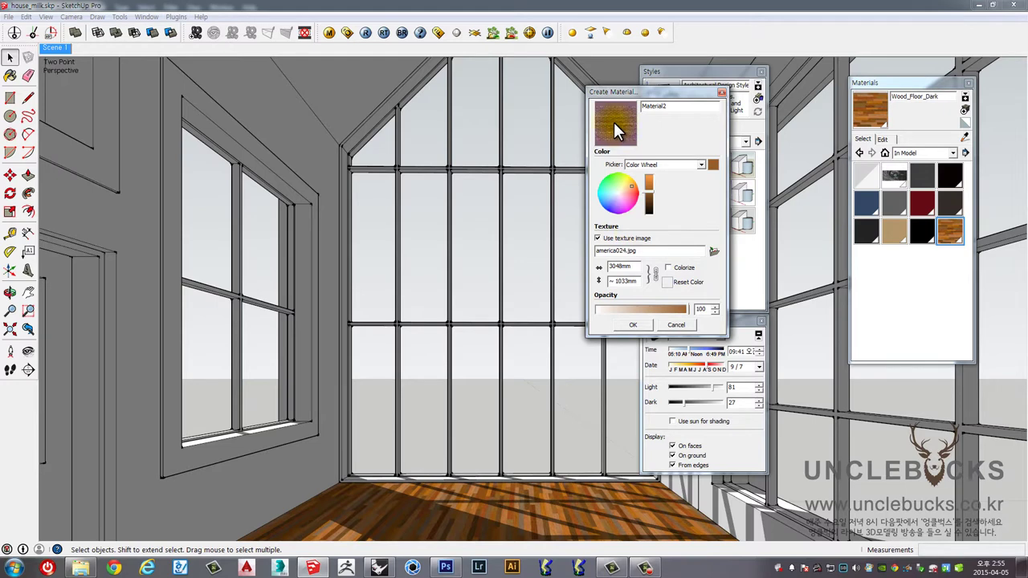
{"action": "left_click", "coordinate": [634, 251]}
- Confirm Material2 and paint the left wall with the purple brick
{"action": "left_click", "coordinate": [632, 325]}
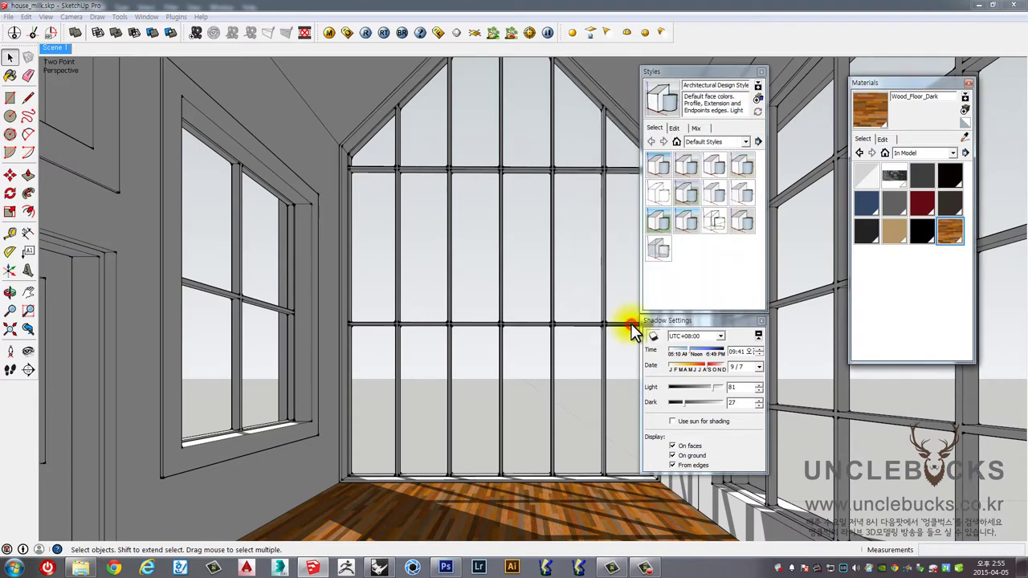
{"action": "left_click", "coordinate": [950, 174]}
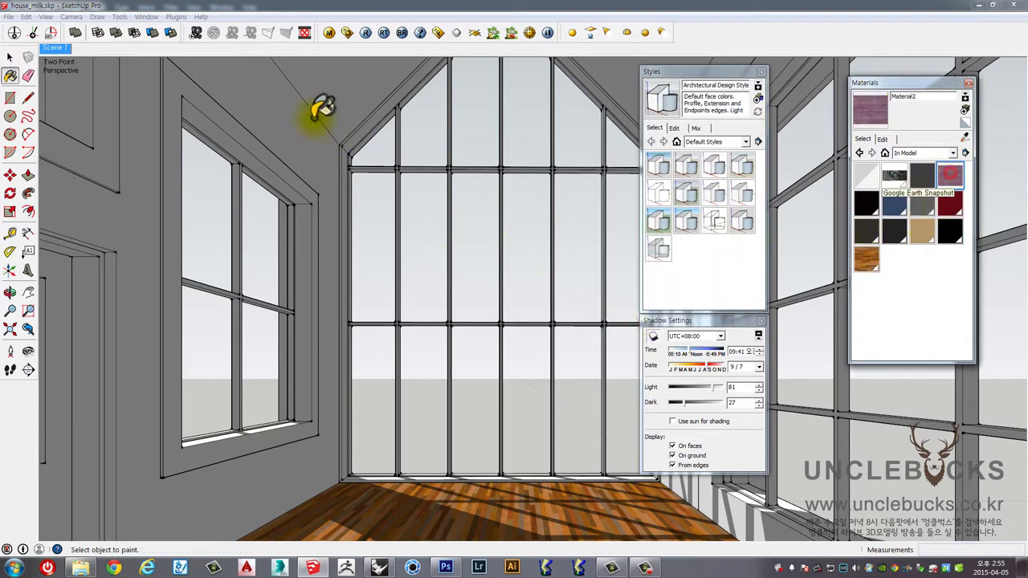
{"action": "key", "text": "space"}
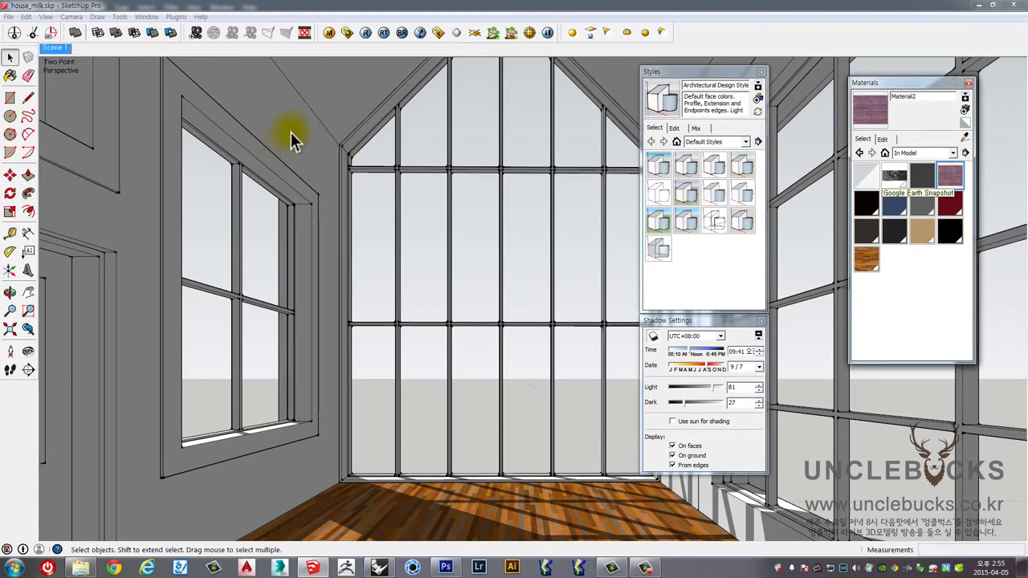
{"action": "left_click", "coordinate": [291, 132]}
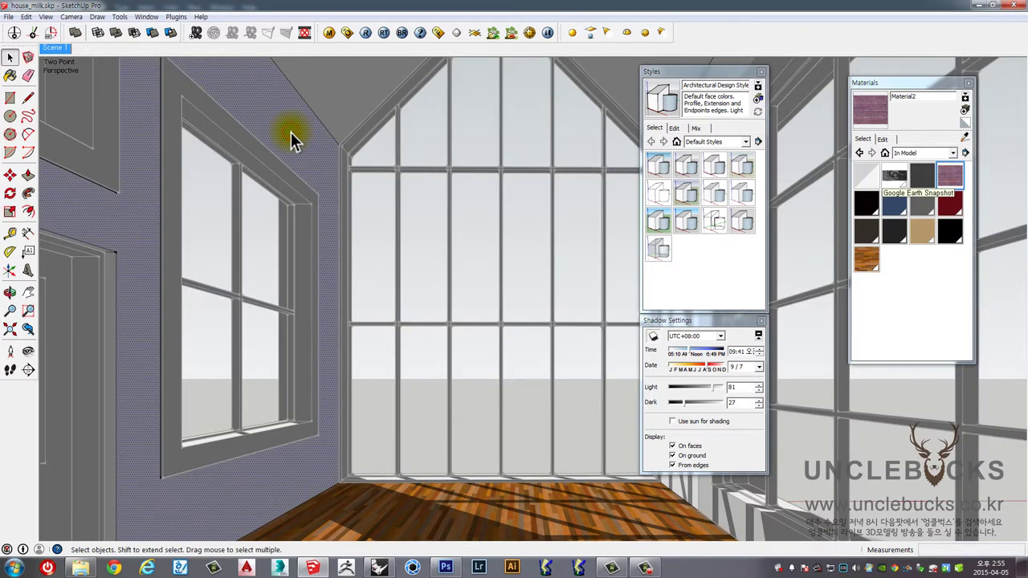
{"action": "left_click", "coordinate": [357, 210]}
{"action": "left_click", "coordinate": [319, 151]}
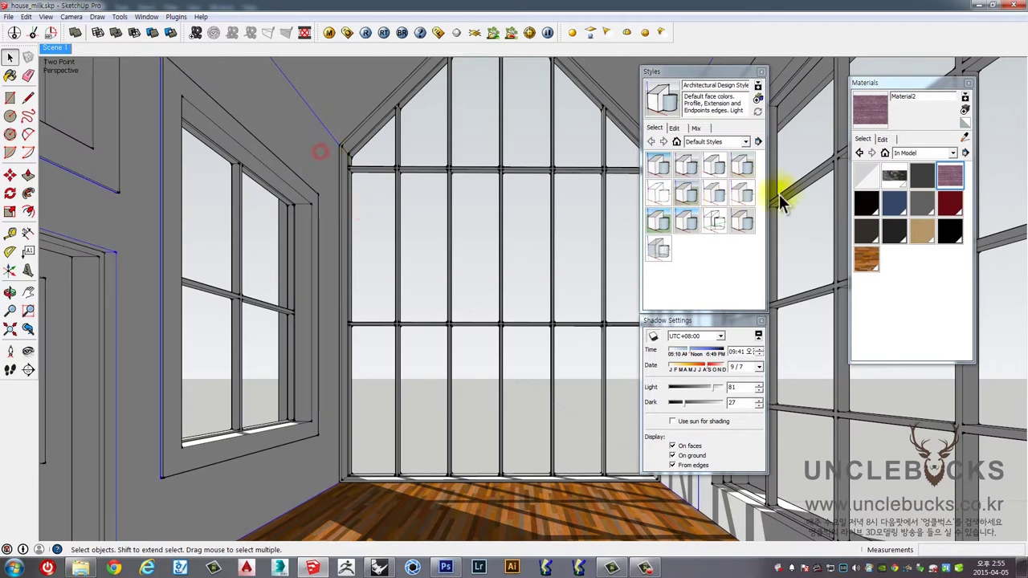
{"action": "left_click", "coordinate": [956, 176]}
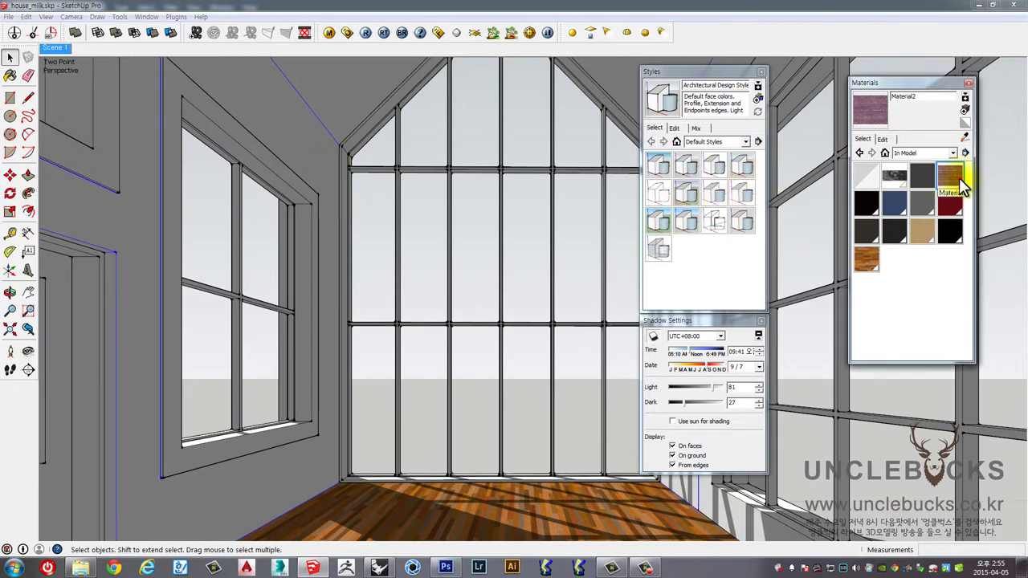
{"action": "left_click", "coordinate": [287, 120]}
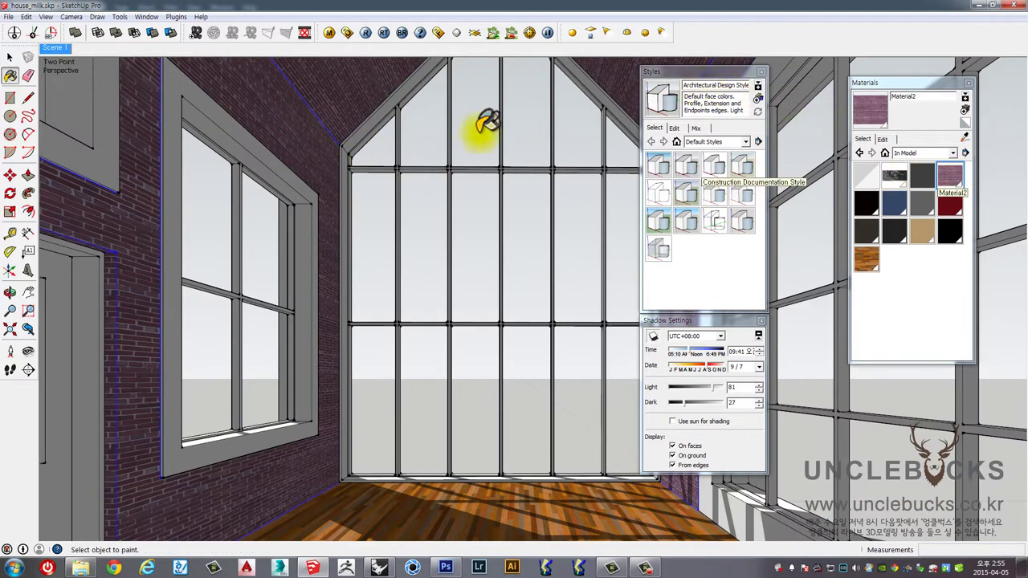
- Undo and redo the brick paint, then repaint the left wall with Material2
{"action": "key", "text": "ctrl+z"}
{"action": "key", "text": "space"}
{"action": "left_click", "coordinate": [378, 212]}
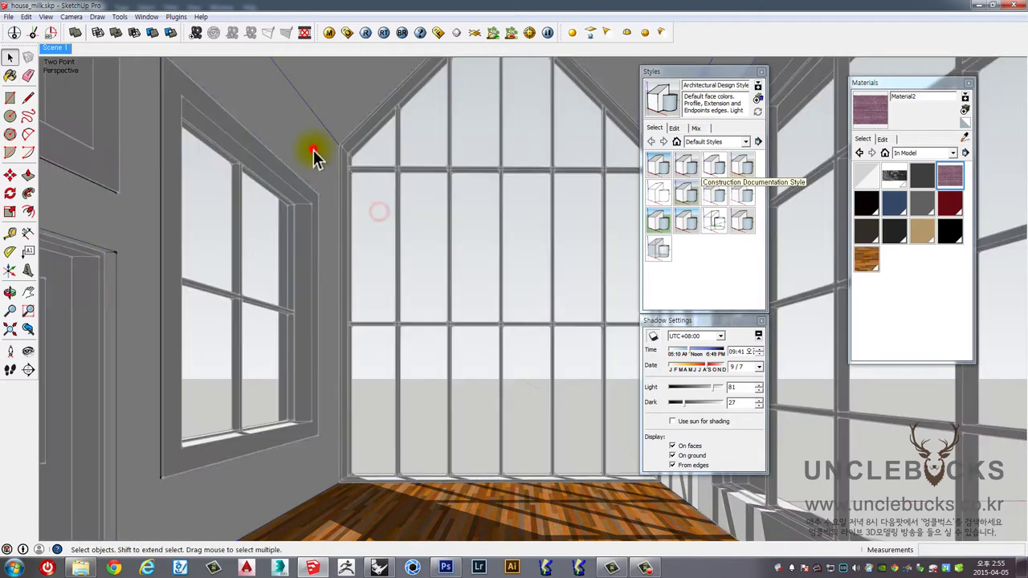
{"action": "key", "text": "ctrl+y"}
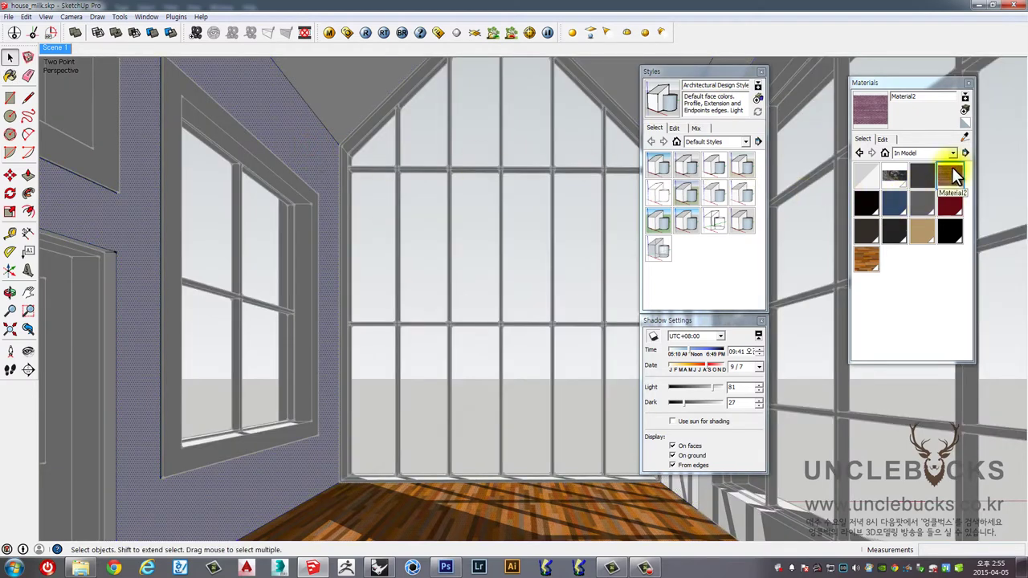
{"action": "left_click", "coordinate": [954, 177]}
{"action": "left_click", "coordinate": [302, 137]}
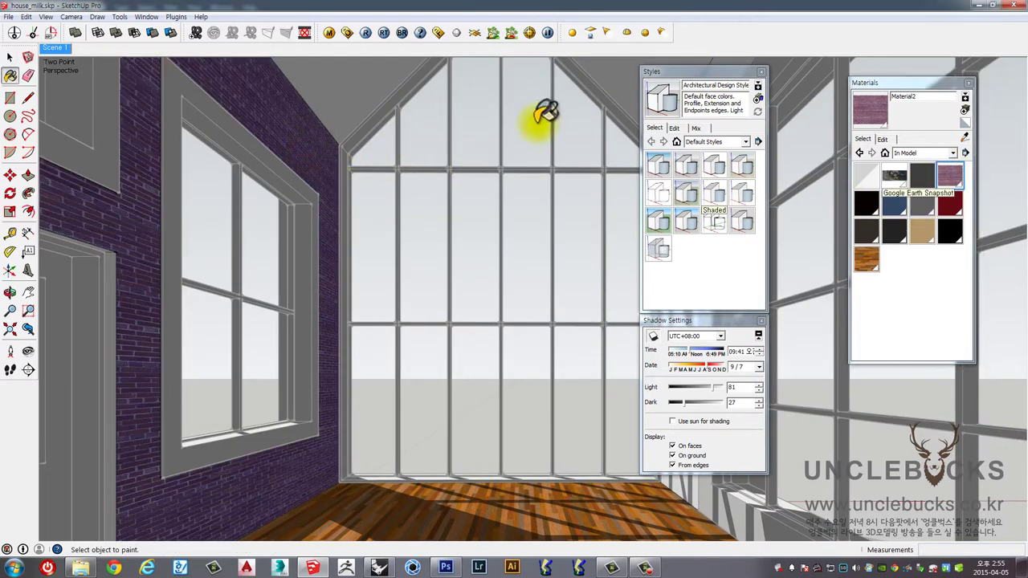
- Paint the right wall with the Material2 purple brick as well
{"action": "left_click_drag", "start_coordinate": [739, 71], "coordinate": [574, 78]}
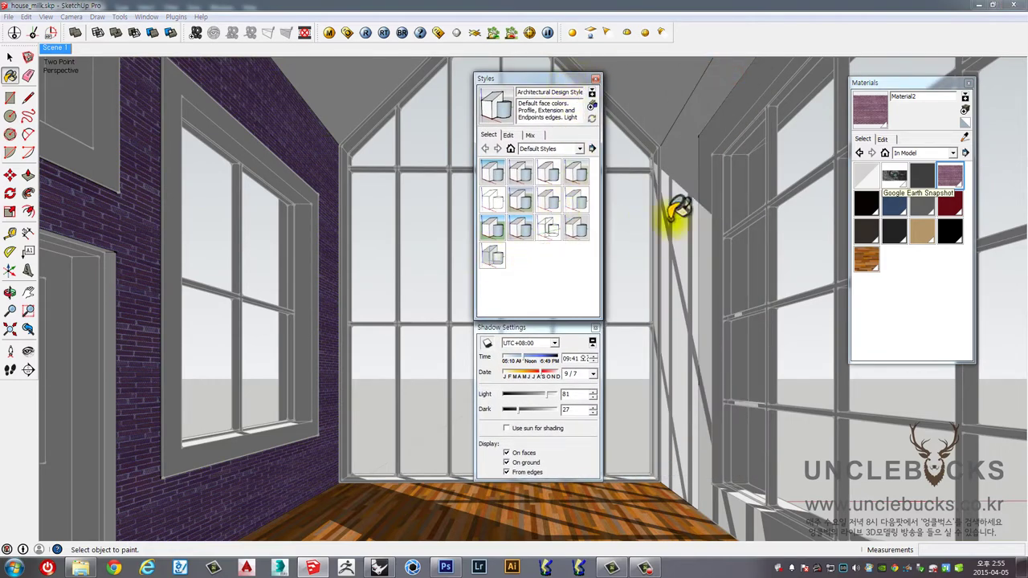
{"action": "left_click", "coordinate": [831, 229]}
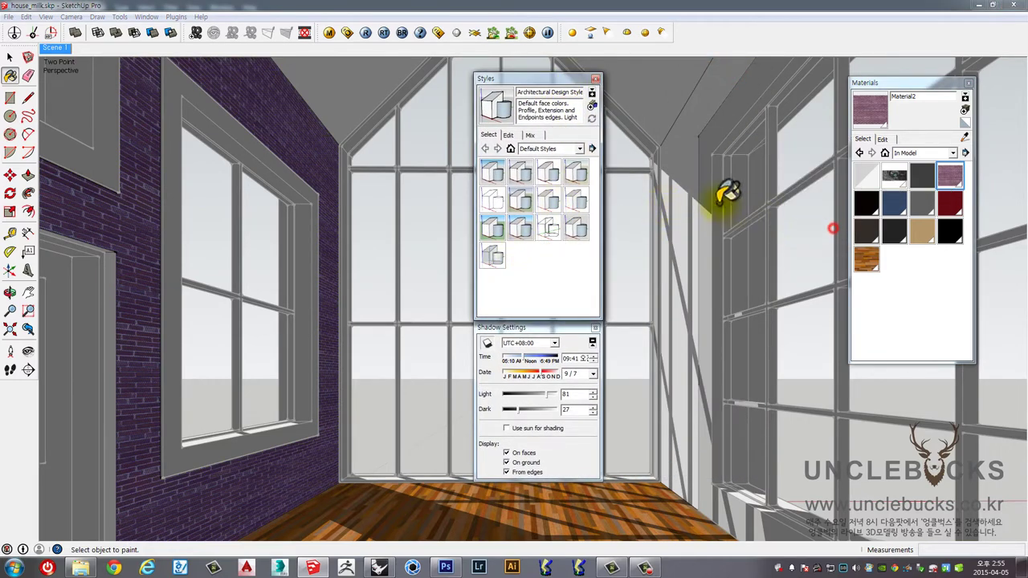
{"action": "left_click", "coordinate": [684, 187]}
{"action": "key", "text": "space"}
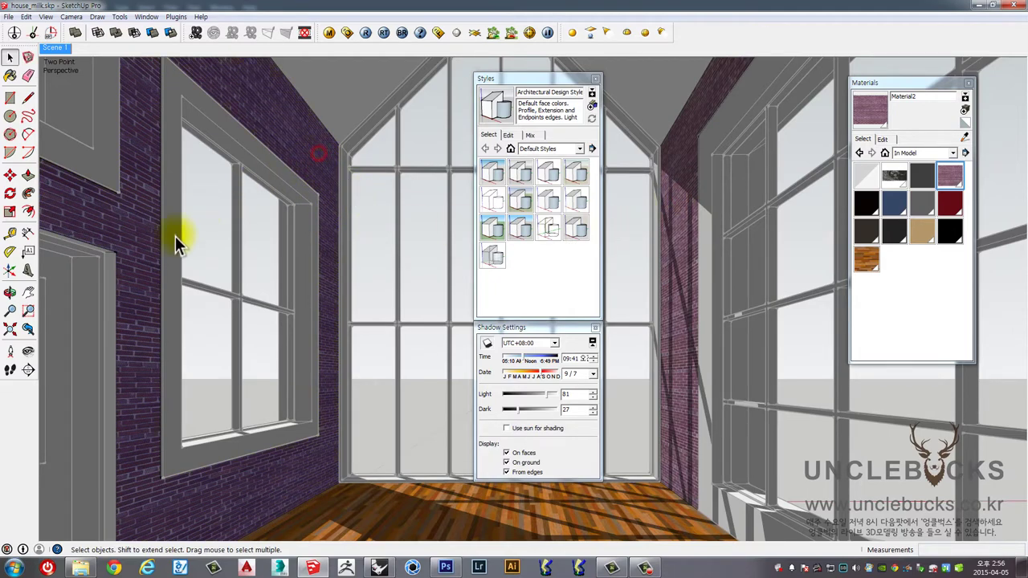
- Orbit closer to the brick wall and its neighbouring window
{"action": "mouse_move", "coordinate": [175, 236]}
{"action": "left_mouse_down"}
{"action": "mouse_move", "coordinate": [161, 230]}
{"action": "mouse_move", "coordinate": [146, 241]}
{"action": "mouse_move", "coordinate": [408, 230]}
{"action": "mouse_move", "coordinate": [411, 249]}
{"action": "mouse_move", "coordinate": [367, 225]}
{"action": "left_mouse_up"}
{"action": "scroll", "coordinate": [371, 226], "scroll_direction": "up", "scroll_amount": 2}
{"action": "mouse_move", "coordinate": [241, 271]}
{"action": "left_mouse_down"}
{"action": "mouse_move", "coordinate": [188, 246]}
{"action": "mouse_move", "coordinate": [236, 234]}
{"action": "mouse_move", "coordinate": [371, 241]}
{"action": "mouse_move", "coordinate": [391, 223]}
{"action": "mouse_move", "coordinate": [447, 222]}
{"action": "left_mouse_up"}
{"action": "key", "text": "space"}
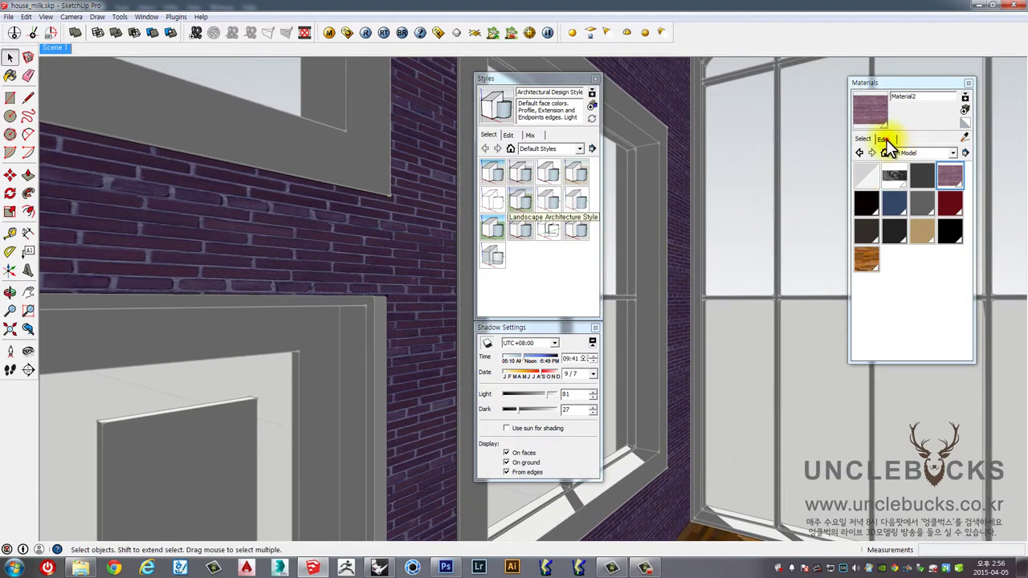
- Check the brick material's 3048mm texture width in the Edit tab
{"action": "left_click", "coordinate": [884, 139]}
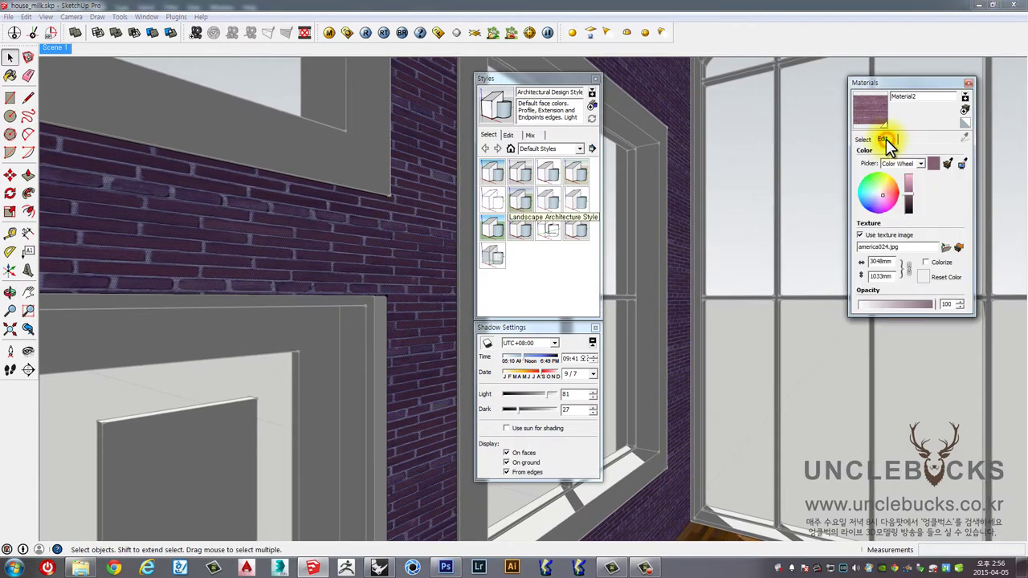
{"action": "double_click", "coordinate": [881, 262]}
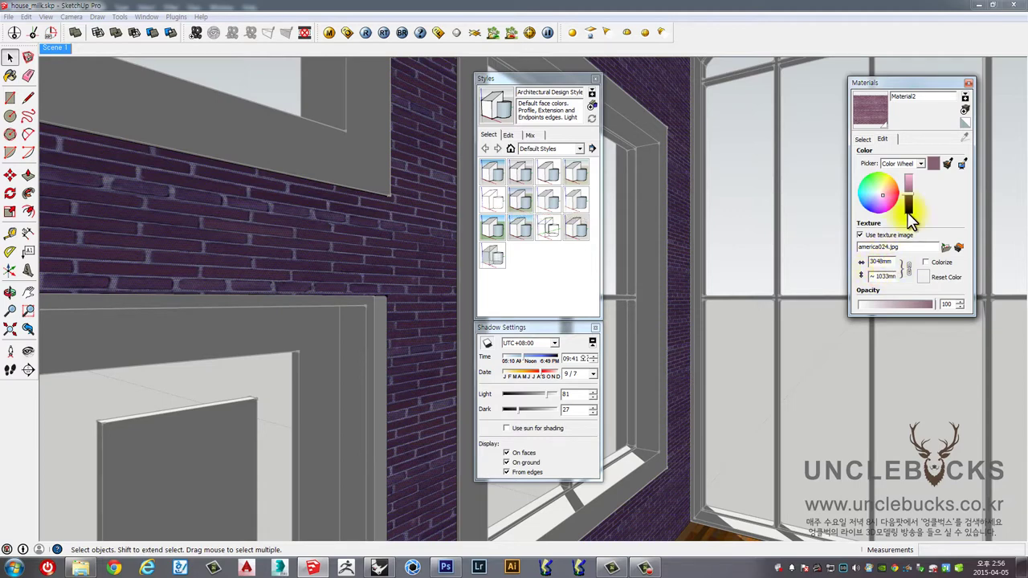
{"action": "left_click", "coordinate": [863, 139]}
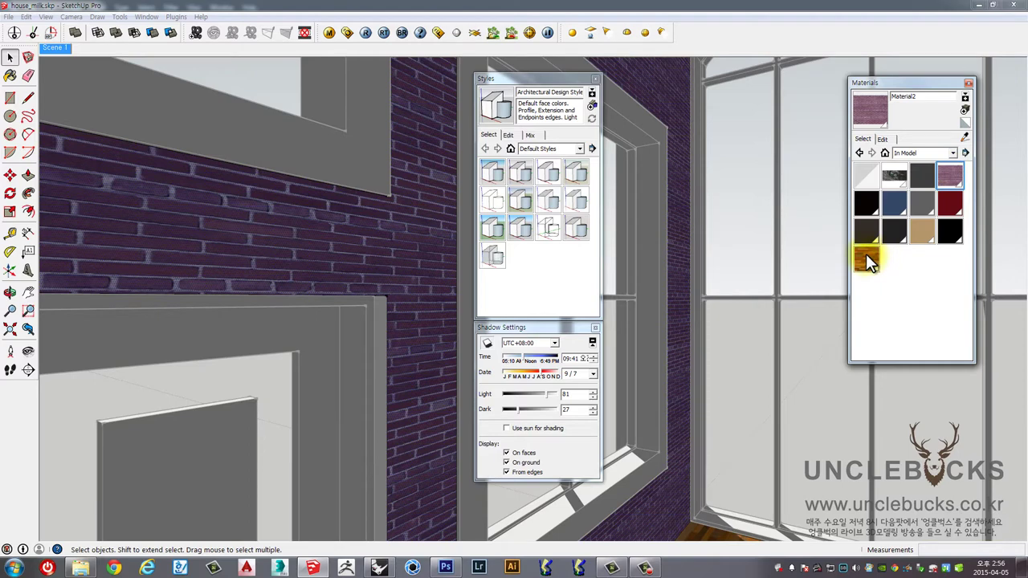
- Pick Wood_Floor_Dark, then Sophie_Shirt_Gray as the current paint material
{"action": "left_click_drag", "start_coordinate": [874, 257], "coordinate": [950, 175]}
{"action": "left_click", "coordinate": [917, 297]}
{"action": "left_click", "coordinate": [869, 257]}
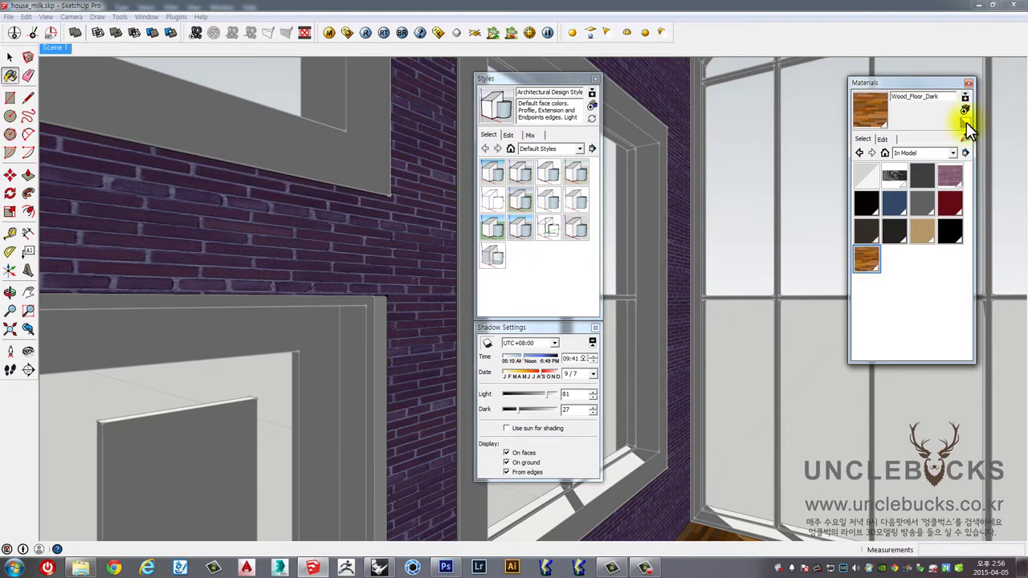
{"action": "left_click", "coordinate": [918, 200]}
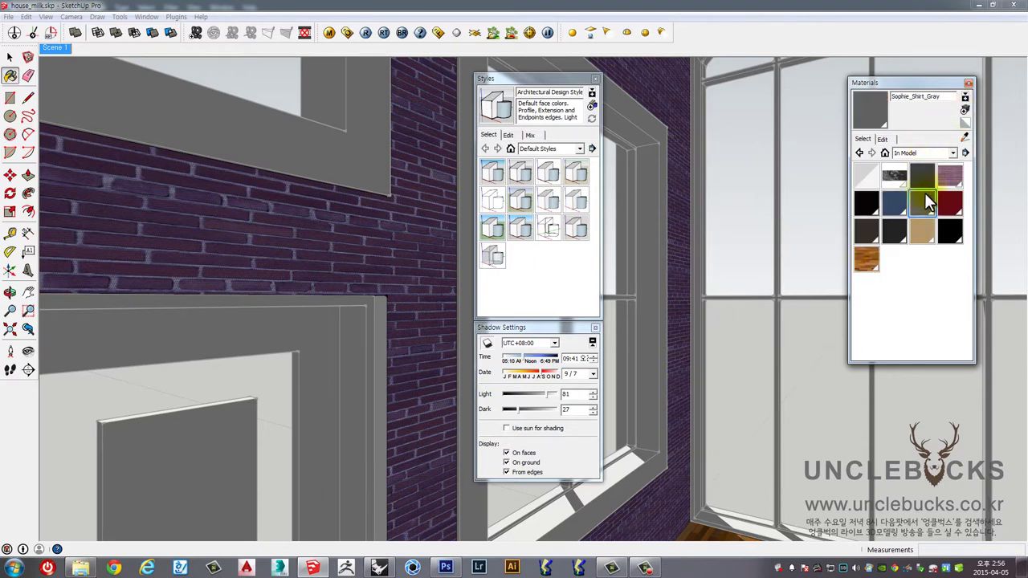
{"action": "left_click", "coordinate": [966, 110]}
- Create Material3 using america024.jpg as its texture image at 100mm width
{"action": "left_click", "coordinate": [666, 110]}
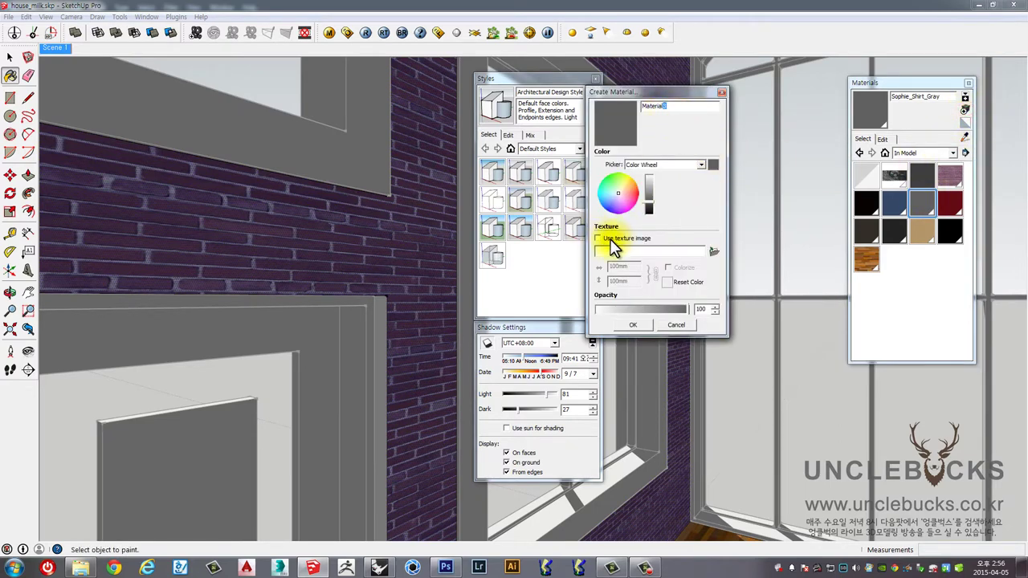
{"action": "left_click", "coordinate": [619, 262]}
{"action": "left_click", "coordinate": [711, 252]}
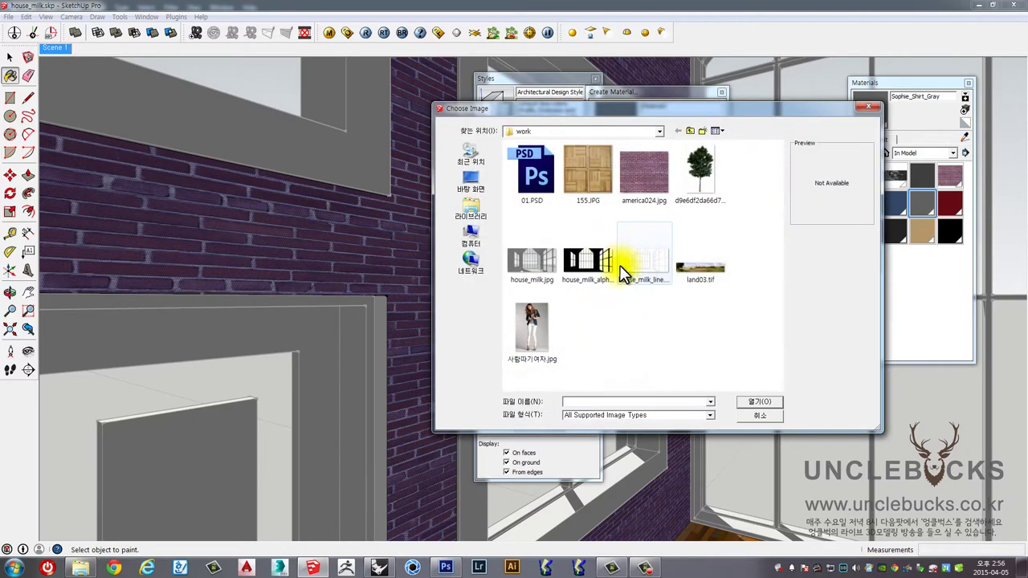
{"action": "left_click", "coordinate": [647, 183]}
{"action": "left_click", "coordinate": [761, 403]}
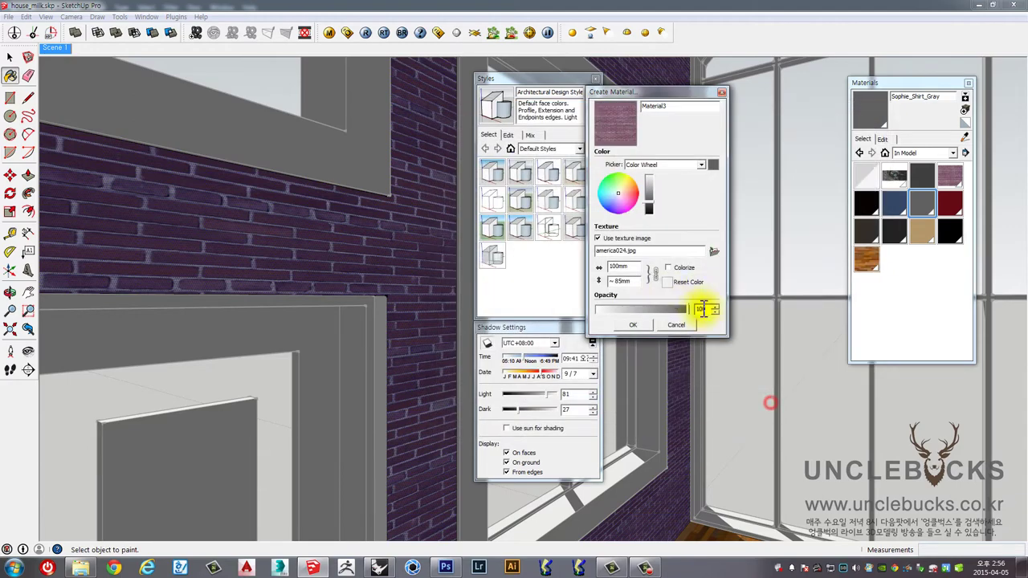
{"action": "left_click", "coordinate": [622, 269]}
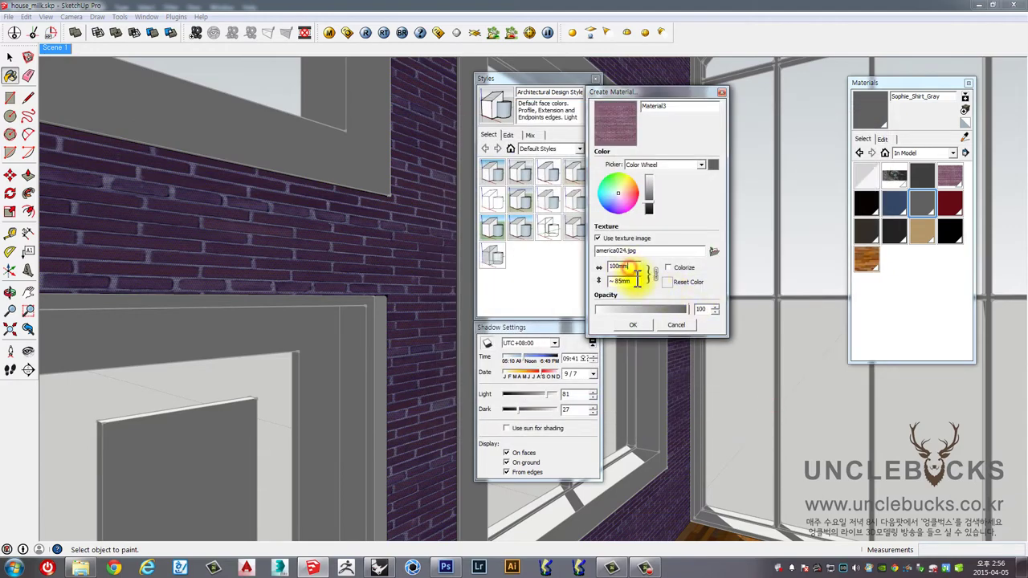
{"action": "left_click", "coordinate": [634, 281]}
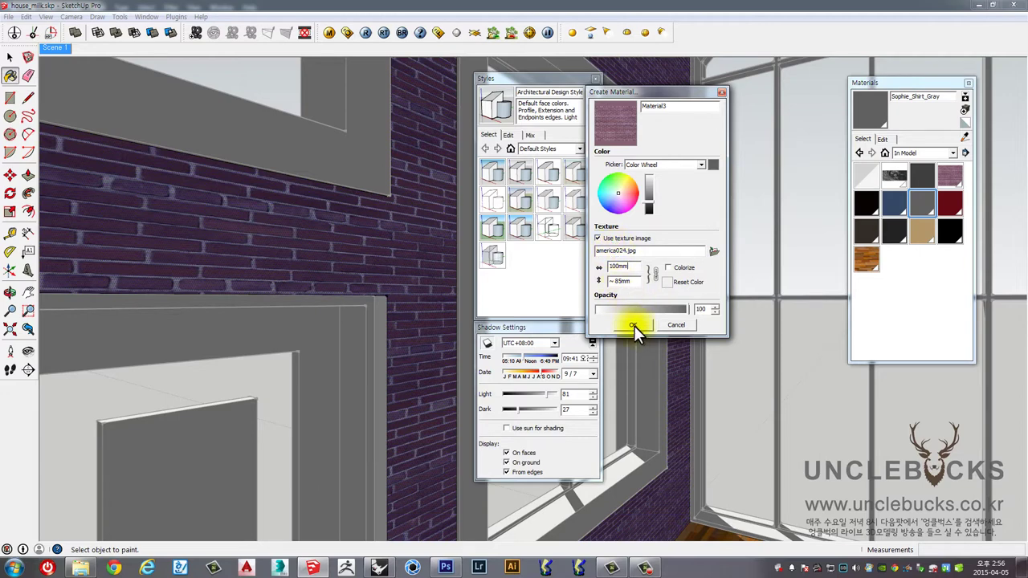
{"action": "left_click", "coordinate": [633, 326]}
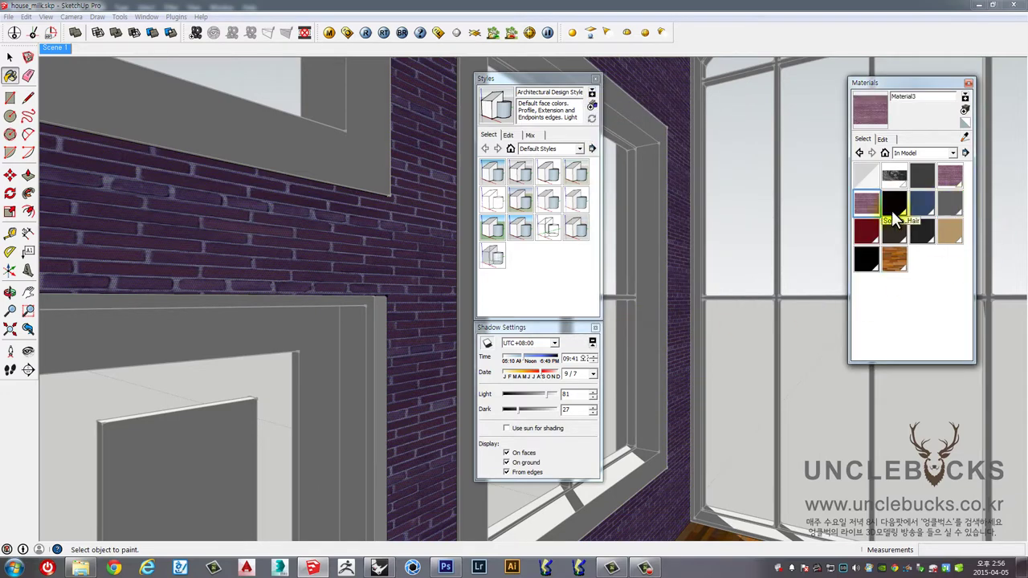
- Paint the wall with the brick Material3 and orbit around it
{"action": "left_click", "coordinate": [399, 241]}
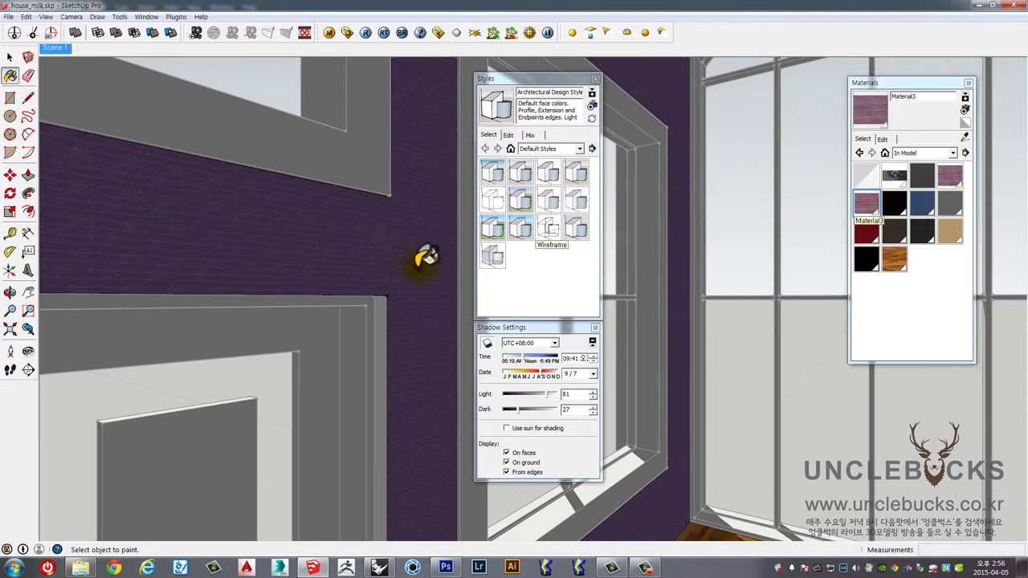
{"action": "middle_click", "coordinate": [420, 279]}
{"action": "scroll", "coordinate": [345, 235], "scroll_direction": "up", "scroll_amount": 2}
{"action": "scroll", "coordinate": [345, 236], "scroll_direction": "up", "scroll_amount": 2}
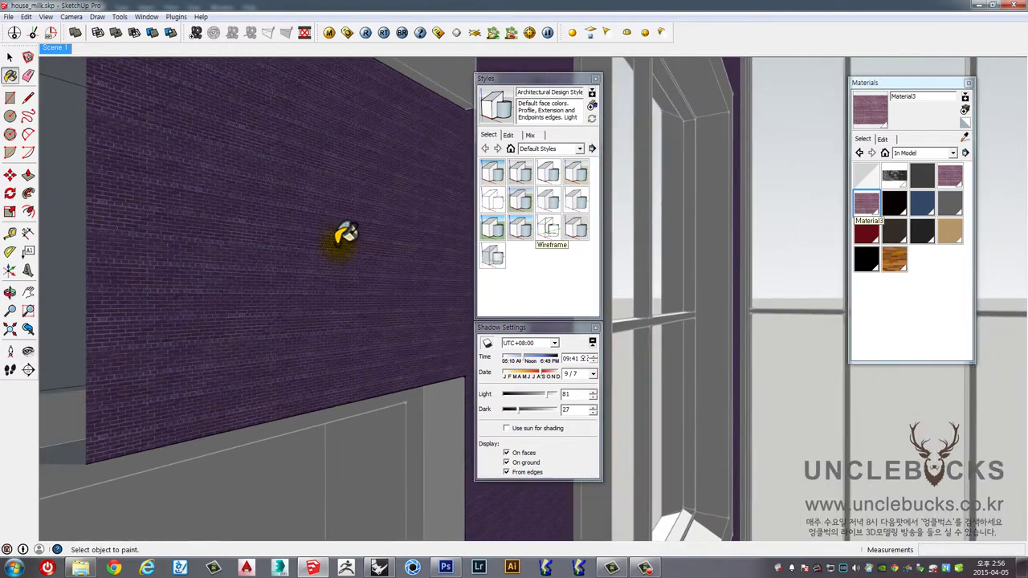
{"action": "scroll", "coordinate": [345, 235], "scroll_direction": "up", "scroll_amount": 2}
{"action": "left_click_drag", "start_coordinate": [391, 269], "coordinate": [321, 275]}
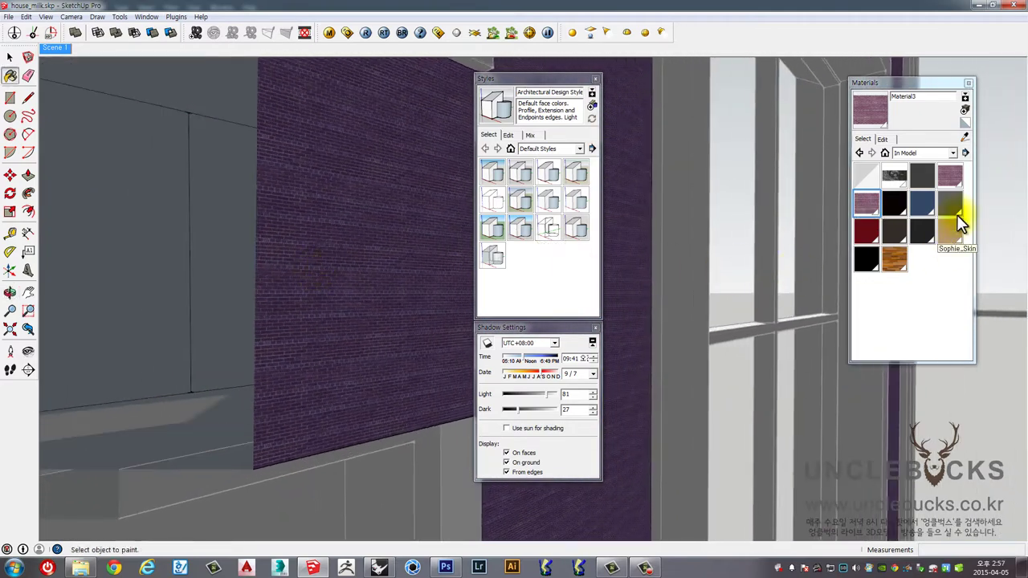
- Widen Material3's texture from 100mm to 200mm, then to 2000mm
{"action": "left_click", "coordinate": [882, 139]}
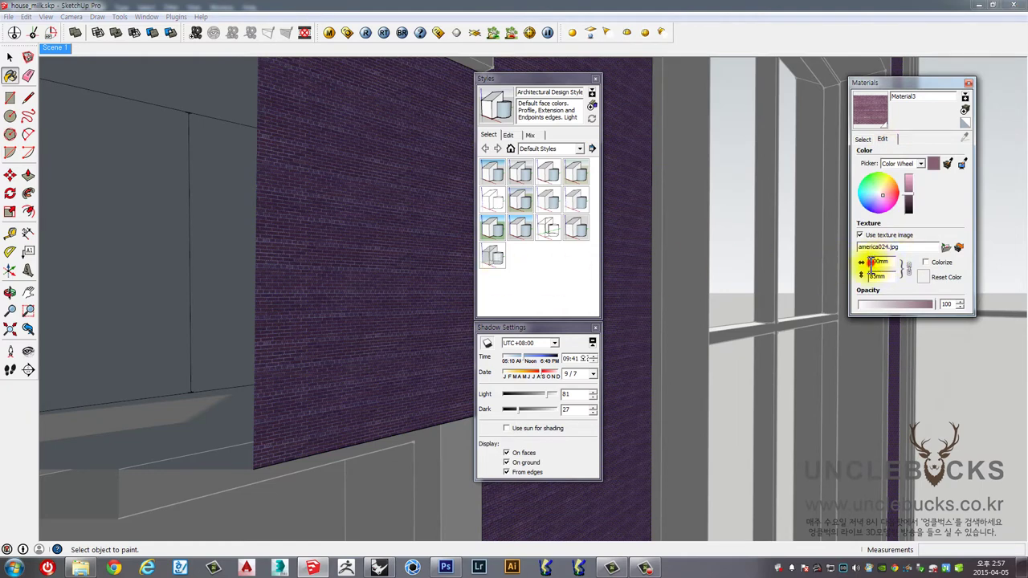
{"action": "double_click", "coordinate": [875, 262]}
{"action": "type", "text": "200"}
{"action": "key", "text": "Return"}
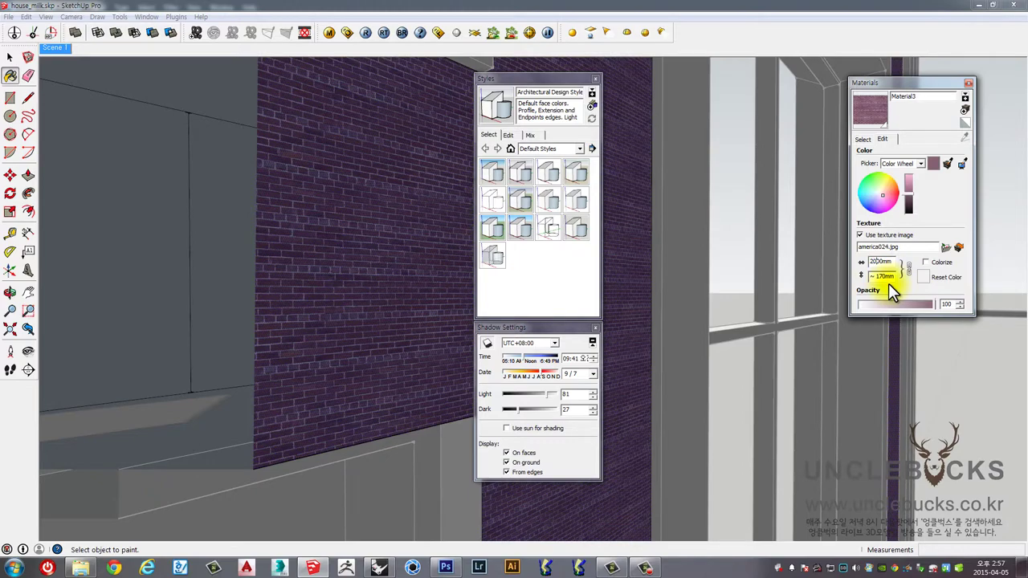
{"action": "type", "text": "0"}
{"action": "key", "text": "Return"}
- Change Material3's texture width to 3000mm while orbiting around the brick wall
{"action": "scroll", "coordinate": [373, 243], "scroll_direction": "up", "scroll_amount": 2}
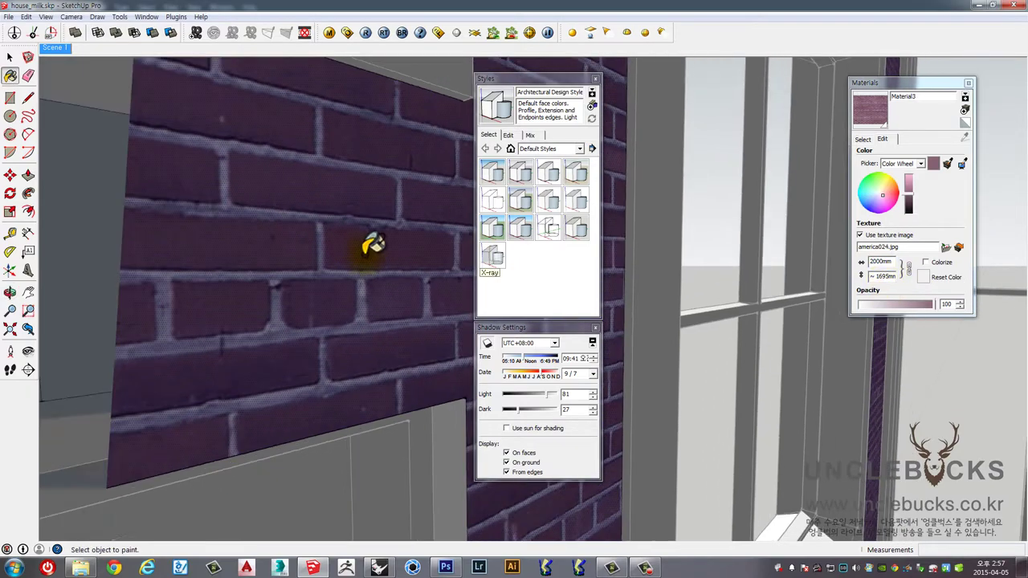
{"action": "scroll", "coordinate": [373, 243], "scroll_direction": "down", "scroll_amount": 3}
{"action": "left_click_drag", "start_coordinate": [377, 245], "coordinate": [755, 241]}
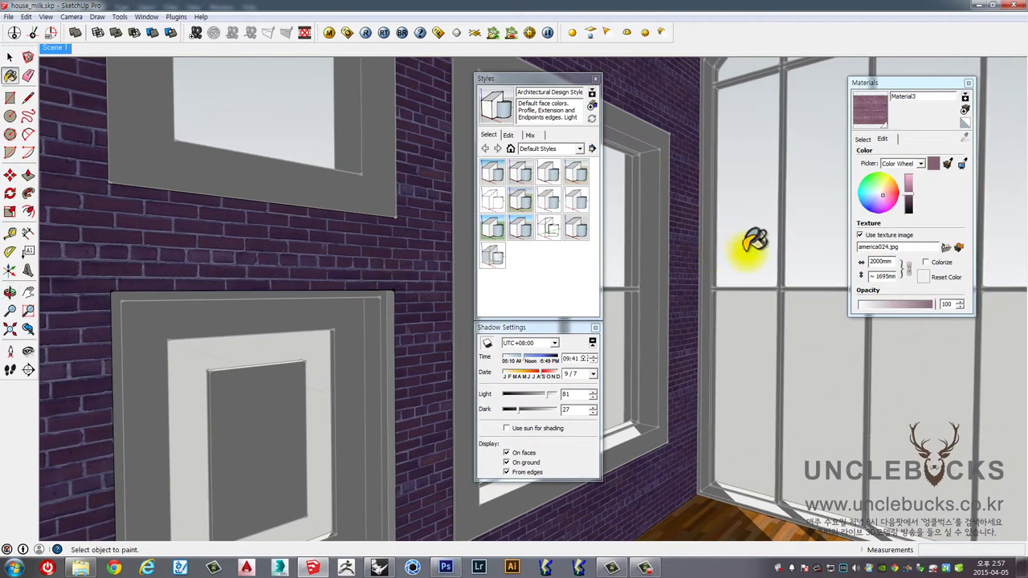
{"action": "double_click", "coordinate": [875, 262]}
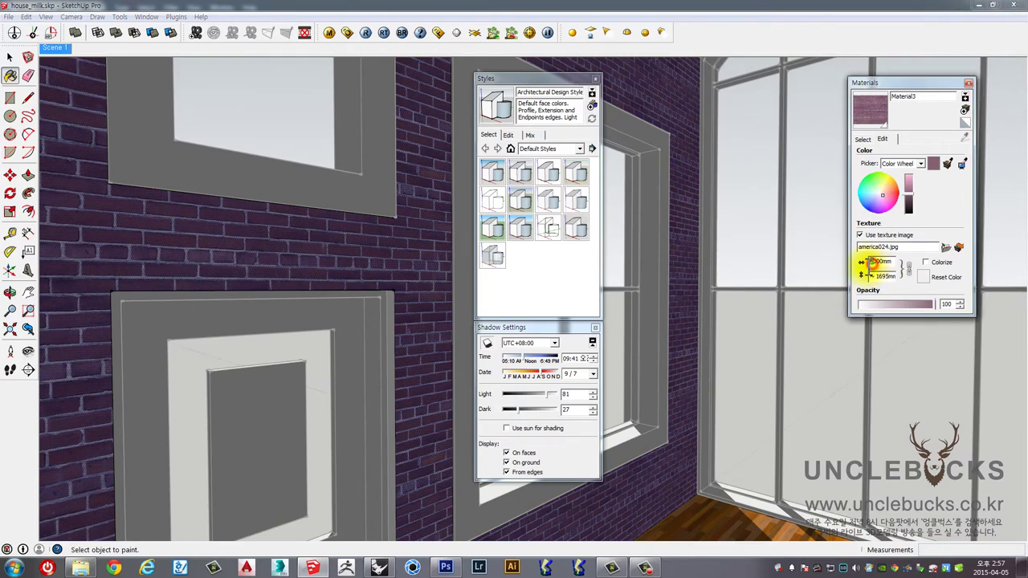
{"action": "type", "text": "3000"}
{"action": "left_click_drag", "start_coordinate": [241, 271], "coordinate": [356, 269]}
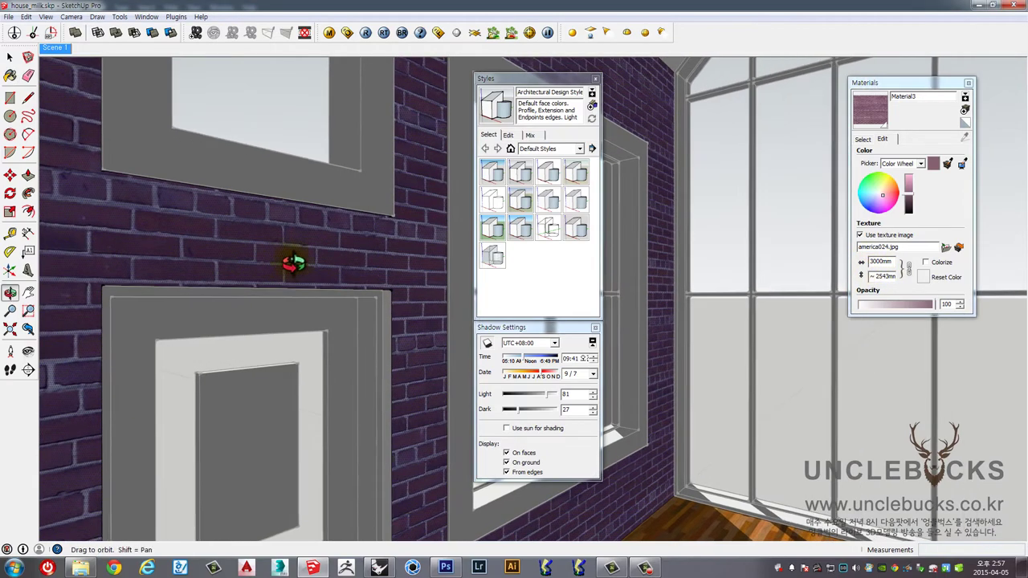
{"action": "mouse_move", "coordinate": [743, 329]}
{"action": "left_mouse_down"}
{"action": "mouse_move", "coordinate": [703, 311]}
{"action": "mouse_move", "coordinate": [601, 314]}
{"action": "mouse_move", "coordinate": [808, 262]}
{"action": "mouse_move", "coordinate": [706, 241]}
{"action": "left_mouse_up"}
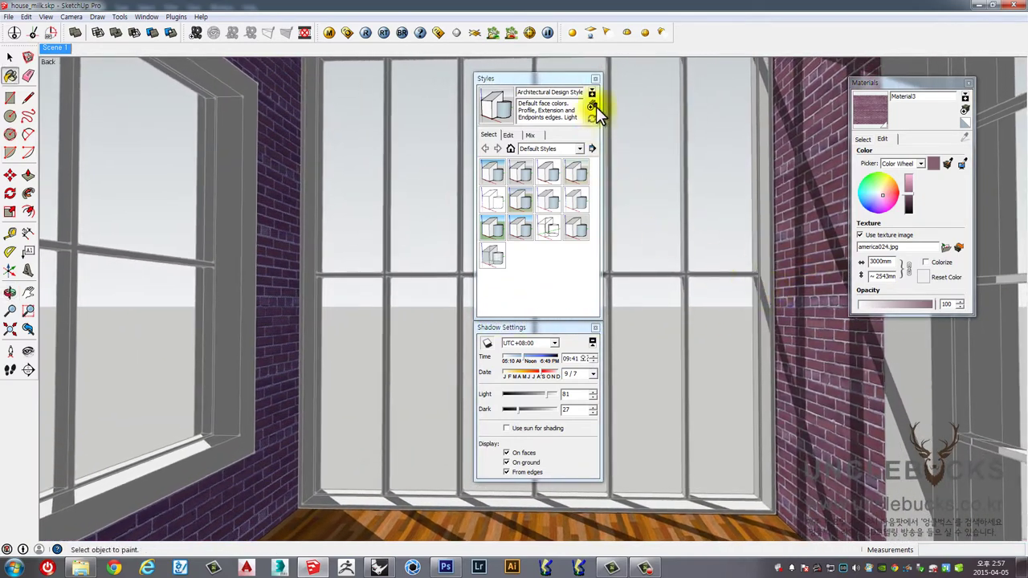
- Close the Styles panel and switch over to the work folder window
{"action": "key", "text": "space"}
{"action": "left_click", "coordinate": [595, 78]}
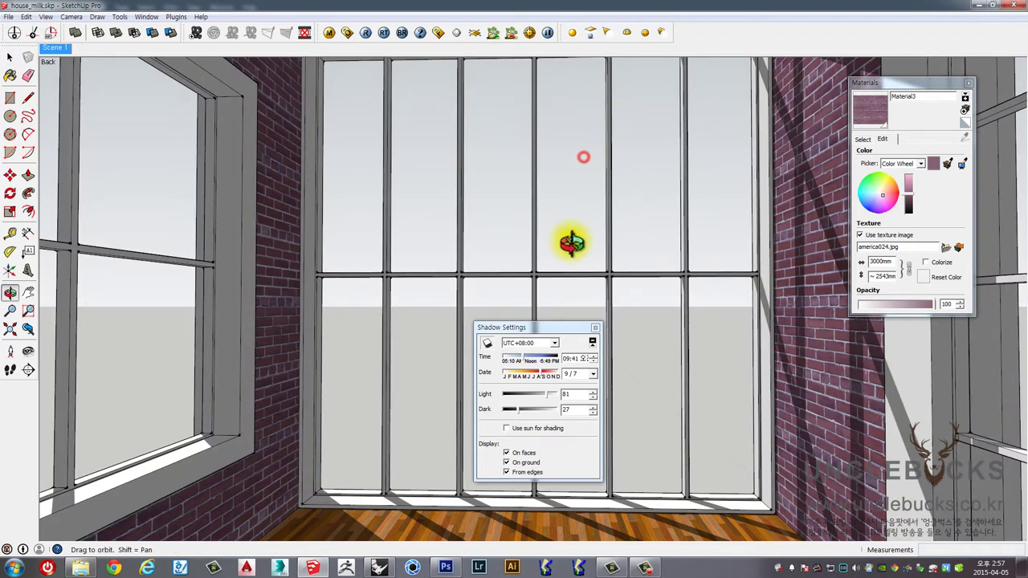
{"action": "left_click_drag", "start_coordinate": [570, 241], "coordinate": [701, 257]}
{"action": "scroll", "coordinate": [758, 200], "scroll_direction": "up", "scroll_amount": 2}
{"action": "scroll", "coordinate": [760, 200], "scroll_direction": "up", "scroll_amount": 3}
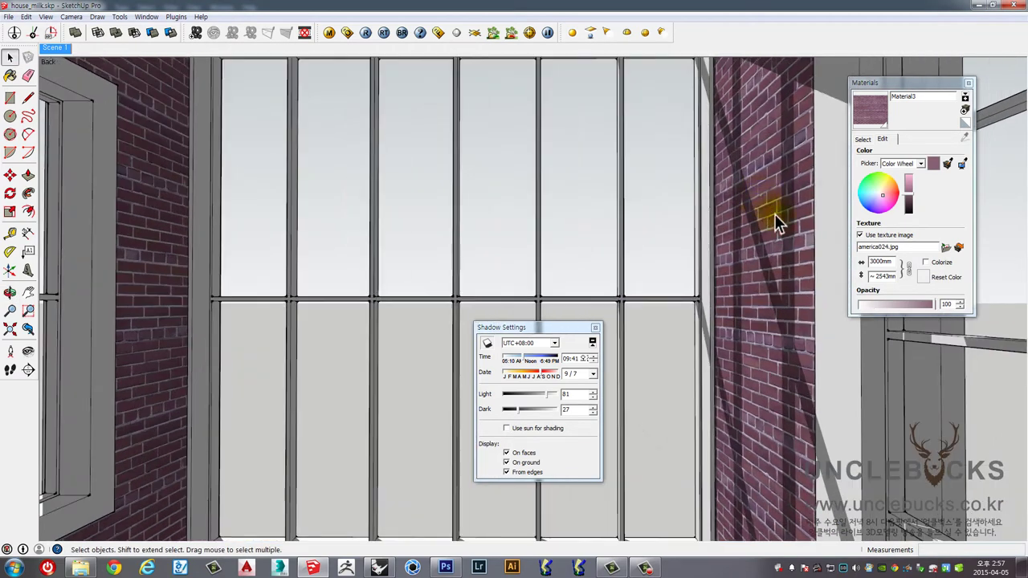
{"action": "left_click", "coordinate": [880, 261]}
{"action": "key", "text": "alt+Tab"}
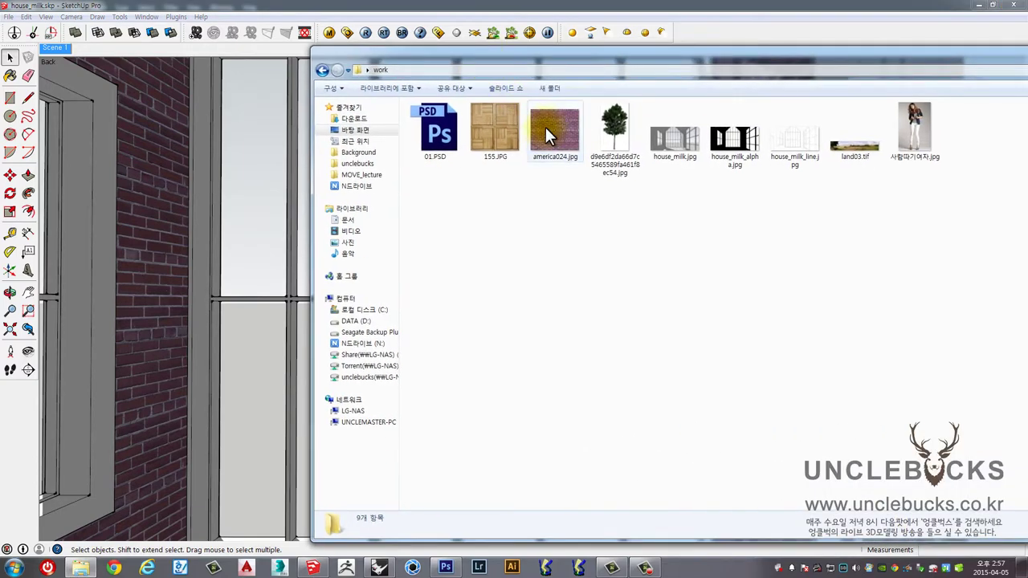
- Review the Properties of america024.jpg, then cancel without changes
{"action": "right_click", "coordinate": [545, 126]}
{"action": "left_click", "coordinate": [463, 384]}
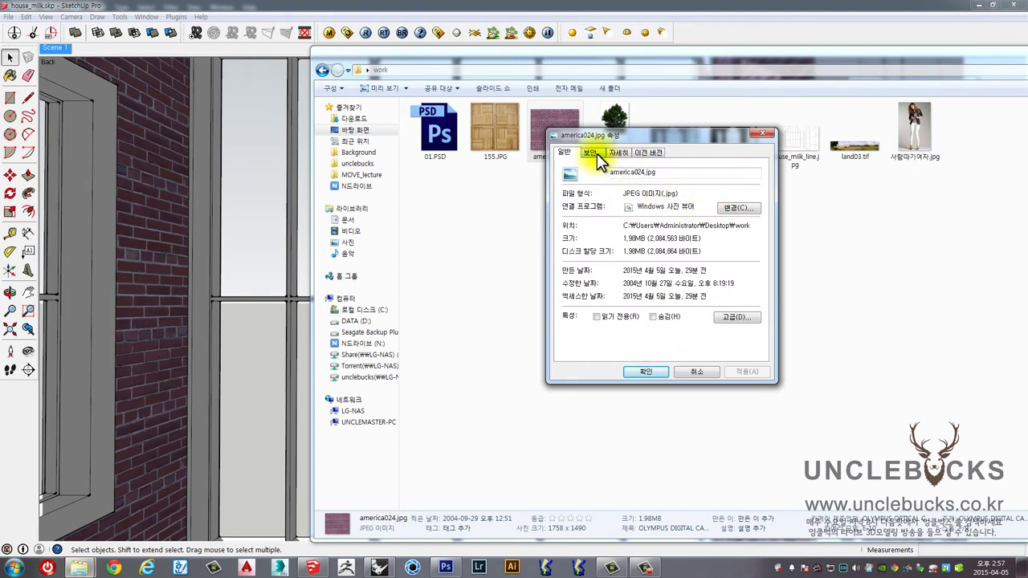
{"action": "left_click", "coordinate": [701, 374]}
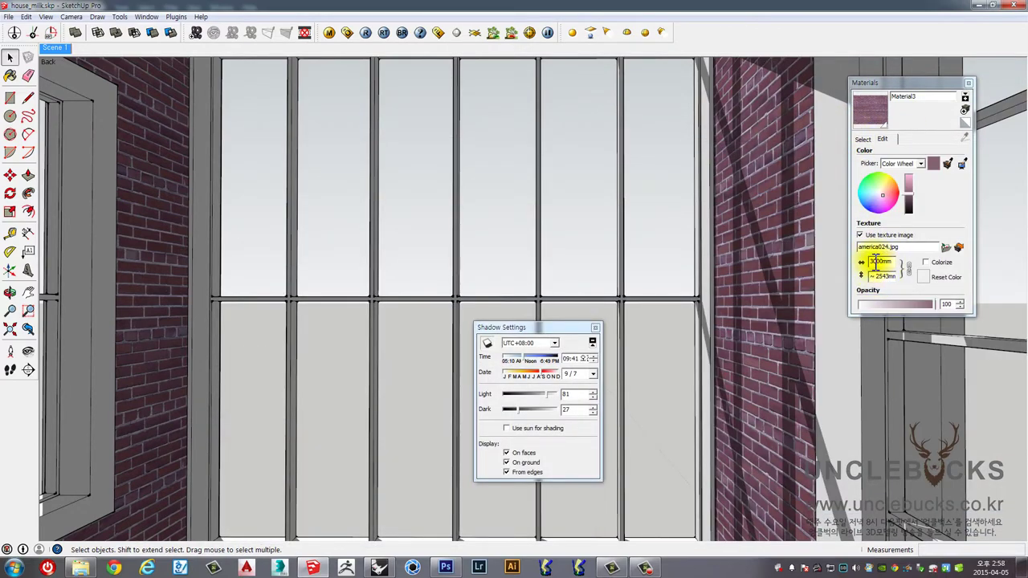
- Resize Material3's brick texture to 3500mm wide (about 2966mm high), toggling the aspect lock
{"action": "double_click", "coordinate": [873, 262]}
{"action": "type", "text": "1"}
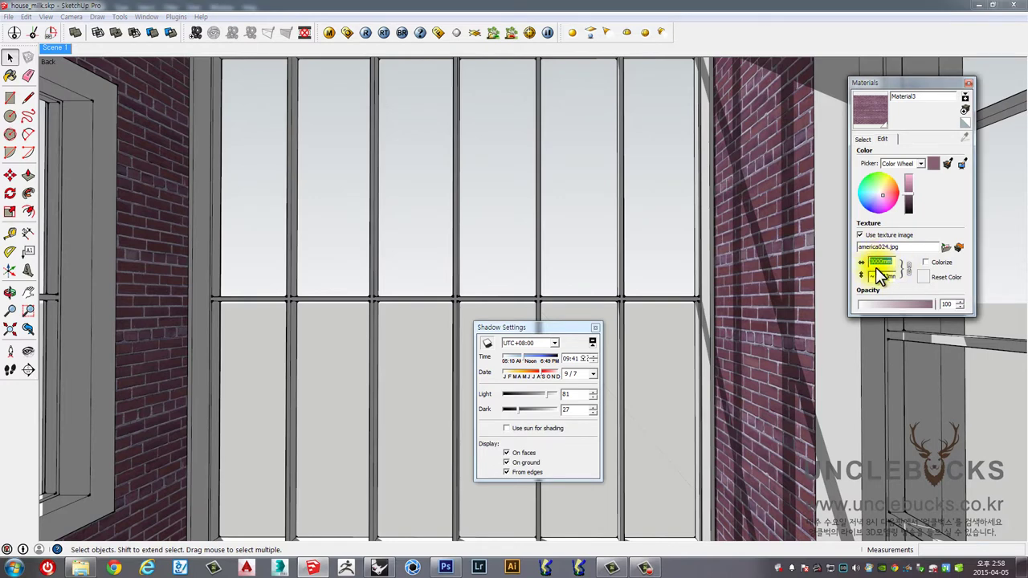
{"action": "key", "text": "Return"}
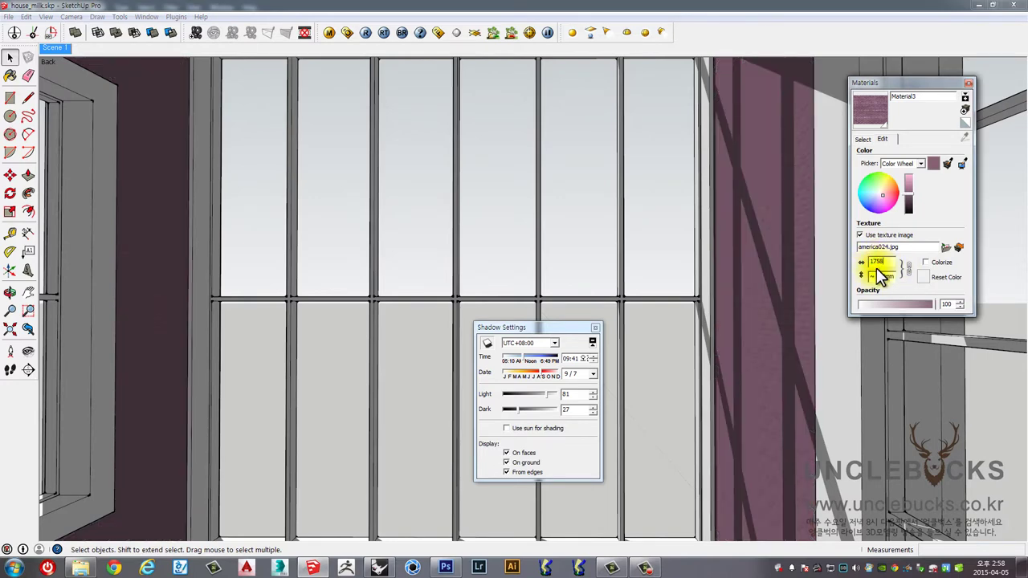
{"action": "key", "text": "Return"}
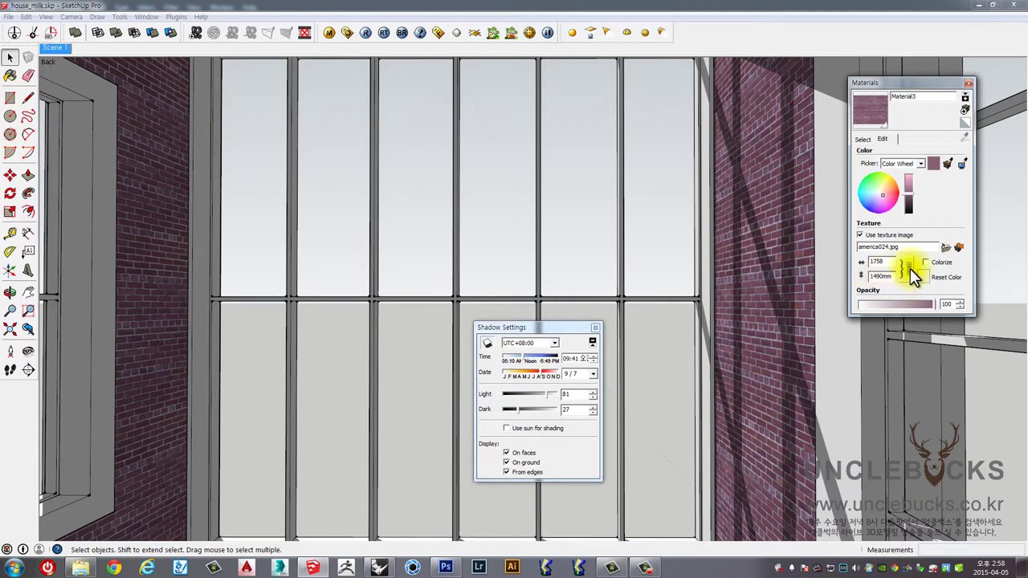
{"action": "left_click", "coordinate": [891, 263]}
{"action": "key", "text": "Return"}
{"action": "left_click", "coordinate": [907, 270]}
{"action": "left_click", "coordinate": [908, 269]}
{"action": "double_click", "coordinate": [881, 262]}
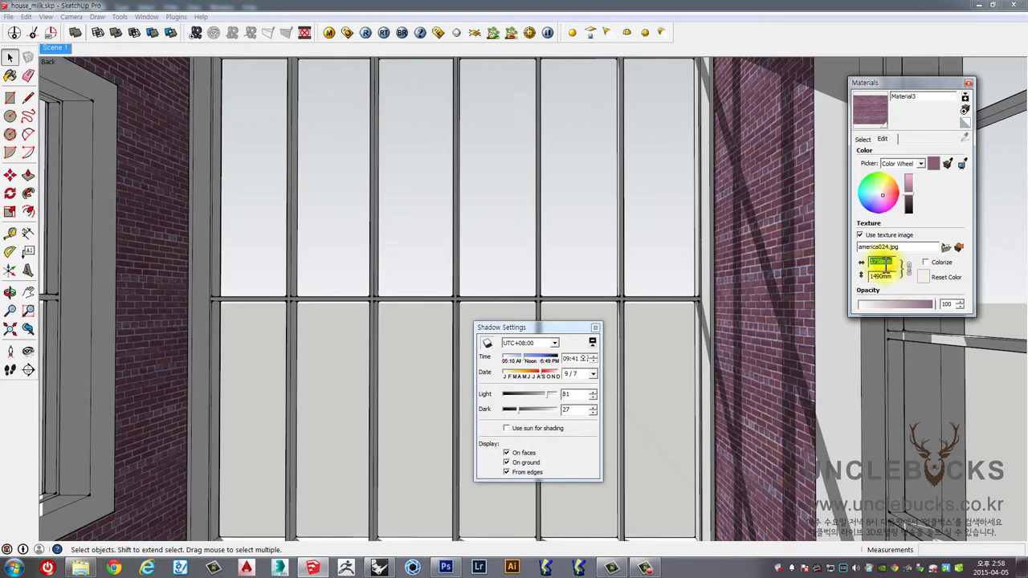
{"action": "type", "text": "00"}
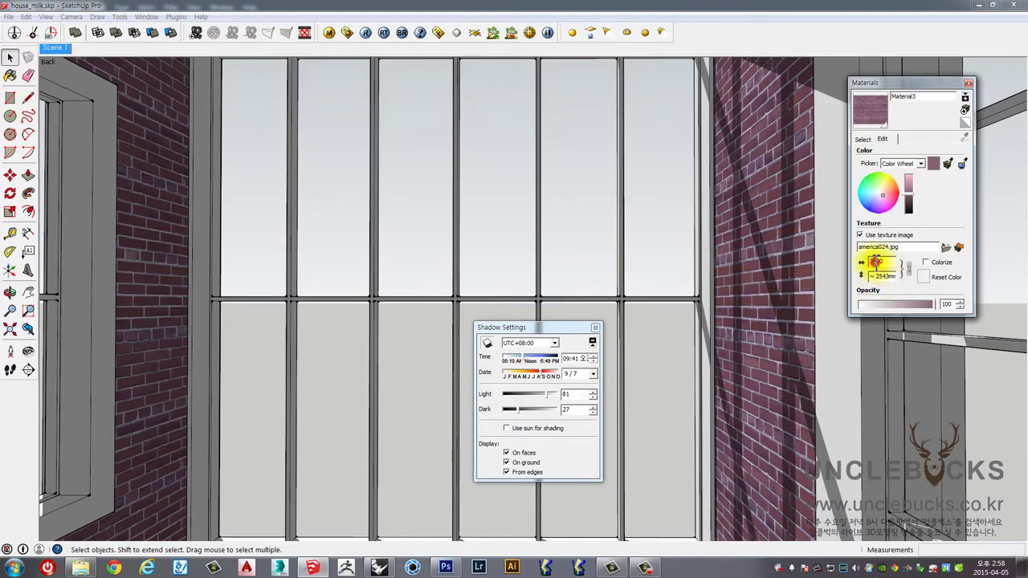
{"action": "key", "text": "Return"}
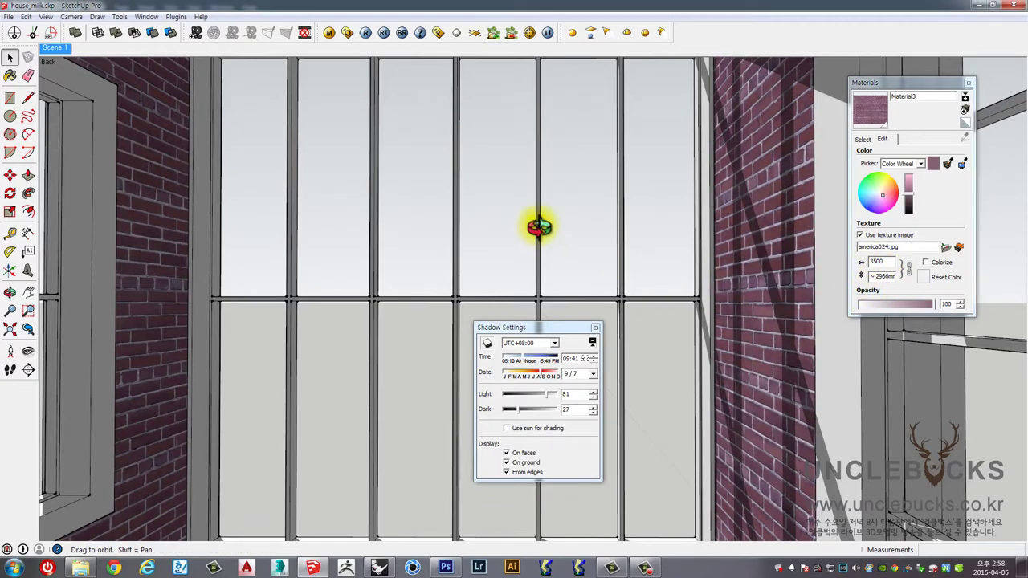
{"action": "scroll", "coordinate": [539, 229], "scroll_direction": "down", "scroll_amount": 5}
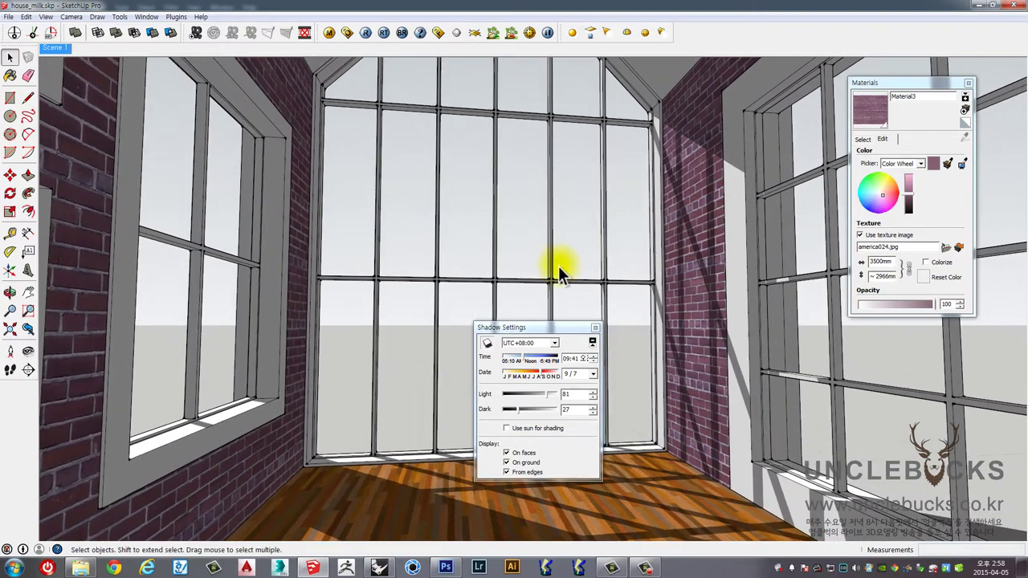
- Close Shadow Settings, return to the Scene 1 view, and turn shadows off
{"action": "left_click_drag", "start_coordinate": [582, 237], "coordinate": [522, 271]}
{"action": "left_click", "coordinate": [595, 327]}
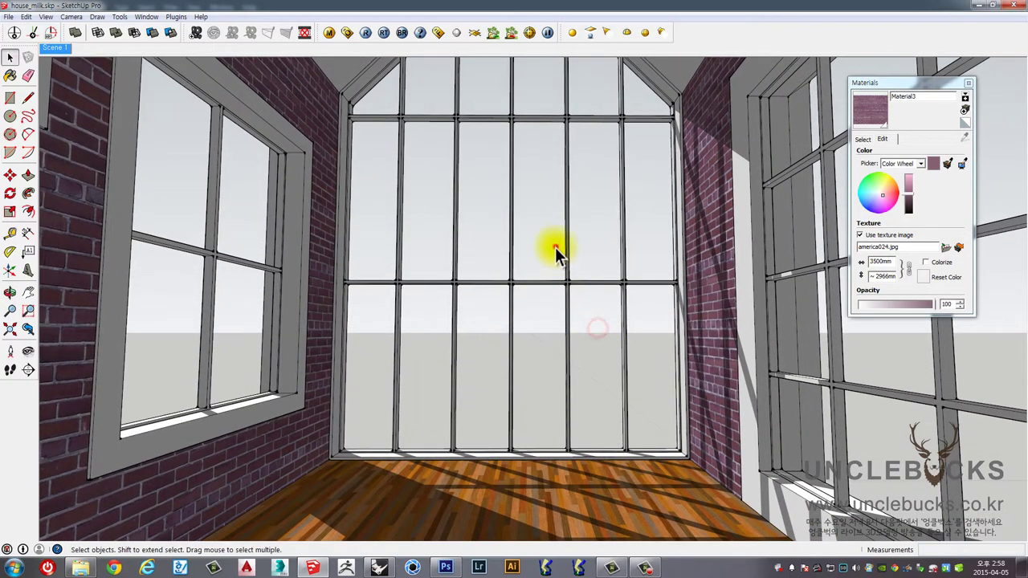
{"action": "left_click", "coordinate": [55, 48]}
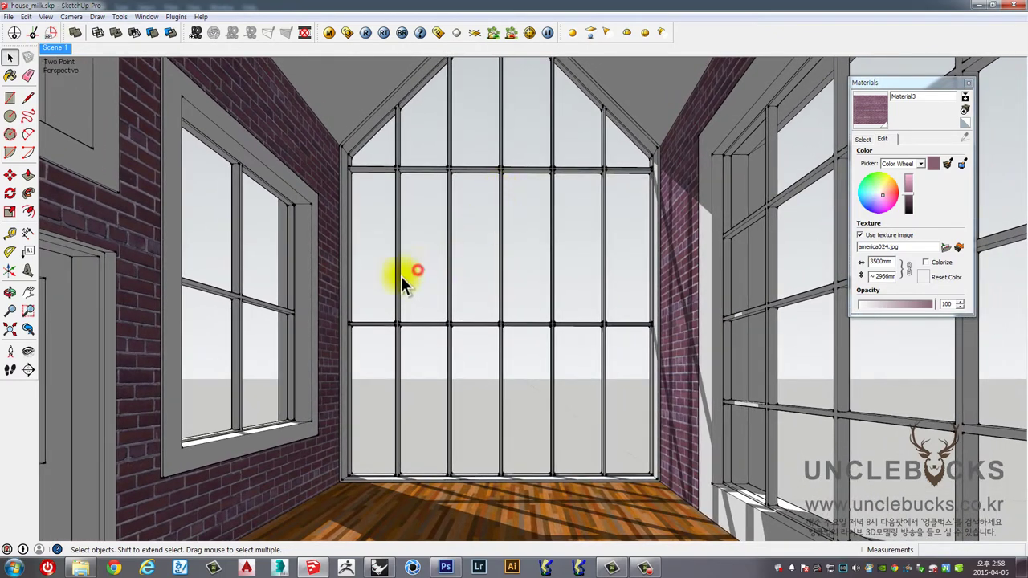
{"action": "left_click", "coordinate": [46, 17]}
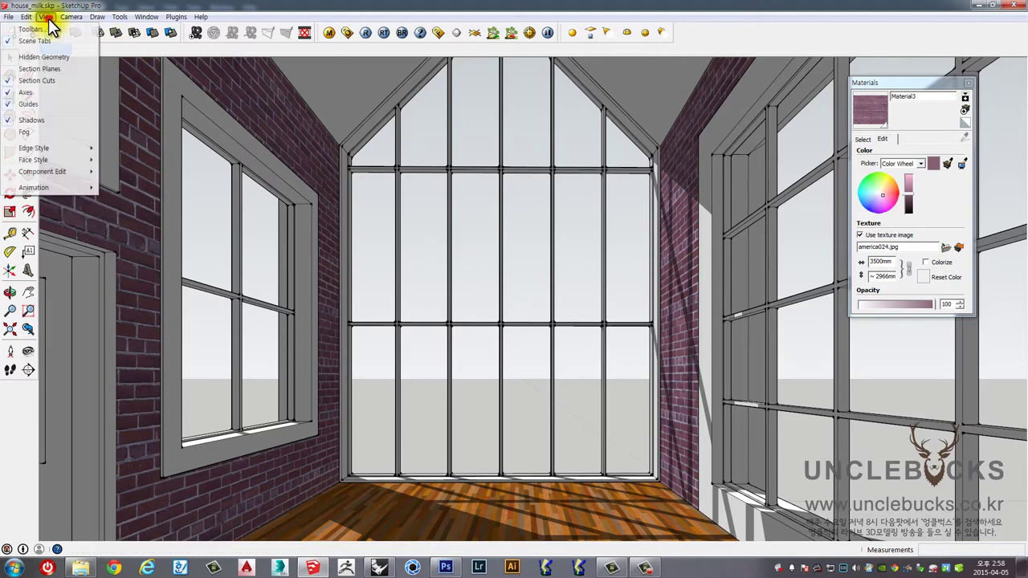
{"action": "left_click", "coordinate": [32, 119]}
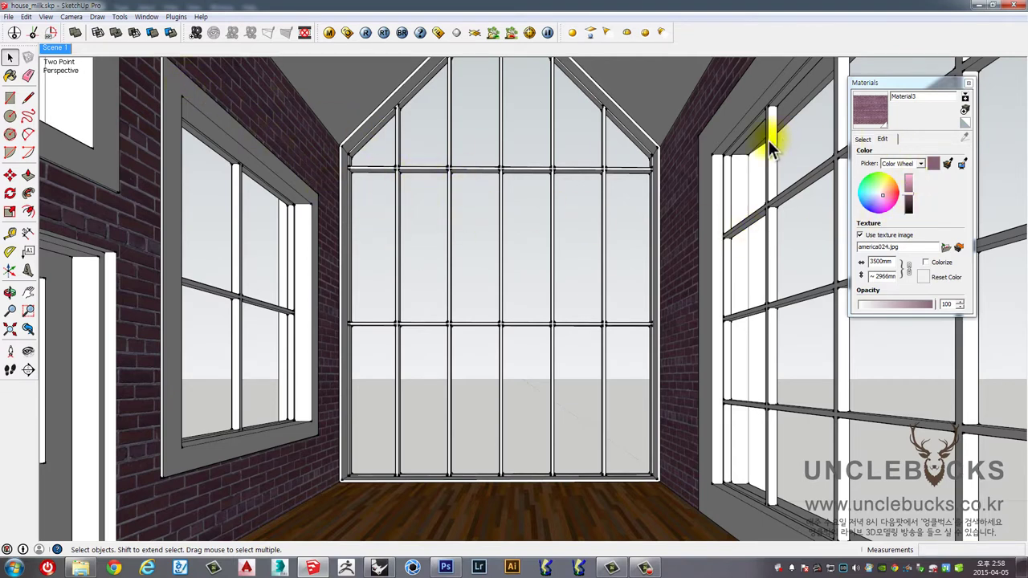
- Turn shadows back on, then off again to compare the view
{"action": "left_click", "coordinate": [46, 17]}
{"action": "left_click", "coordinate": [38, 119]}
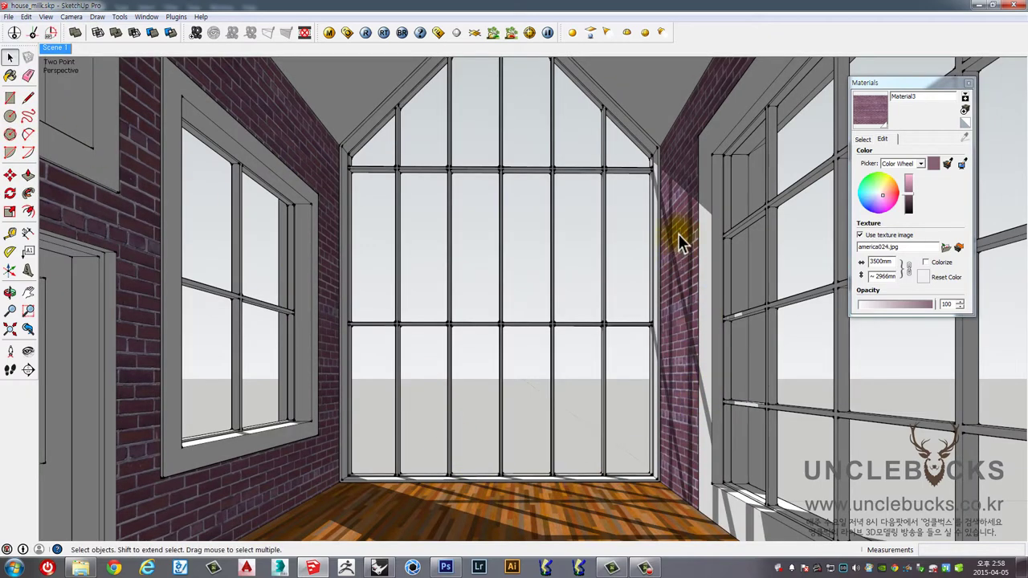
{"action": "left_click", "coordinate": [46, 16]}
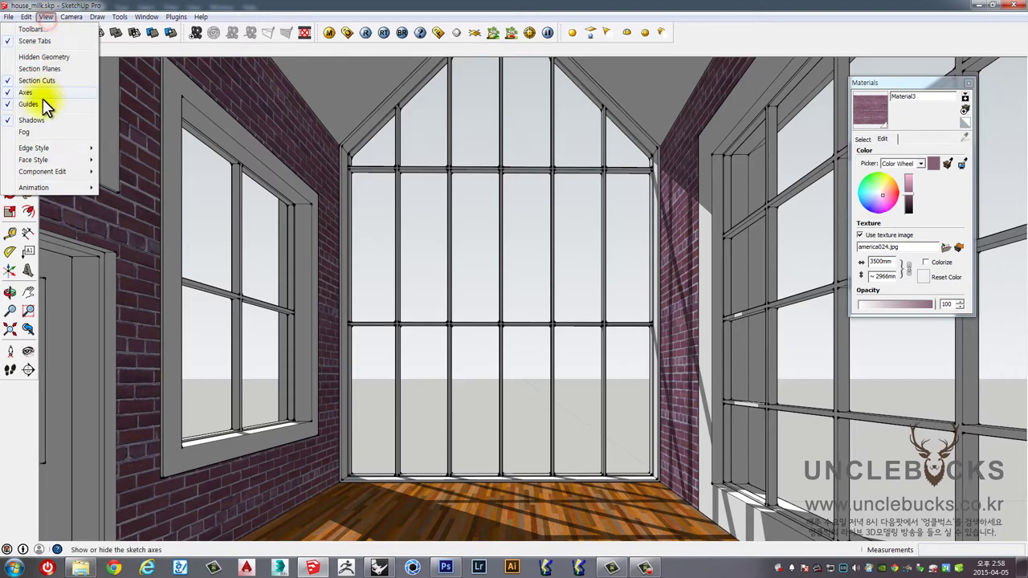
{"action": "left_click", "coordinate": [32, 119]}
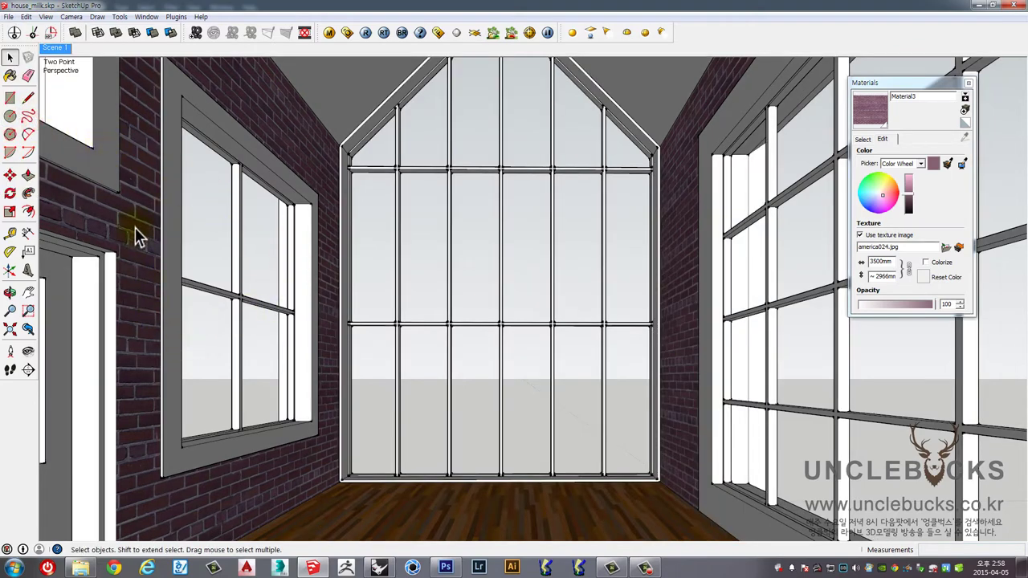
{"action": "left_click", "coordinate": [484, 530]}
{"action": "left_click", "coordinate": [487, 408]}
{"action": "left_click", "coordinate": [533, 389]}
- Turn shadows back on for the Scene 1 view
{"action": "left_click", "coordinate": [143, 17]}
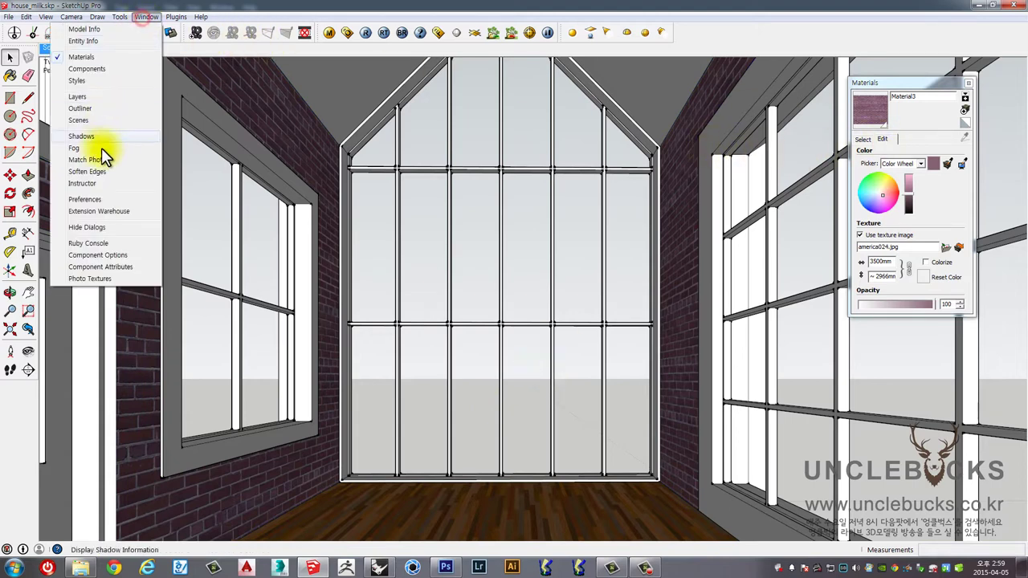
{"action": "left_click", "coordinate": [487, 256]}
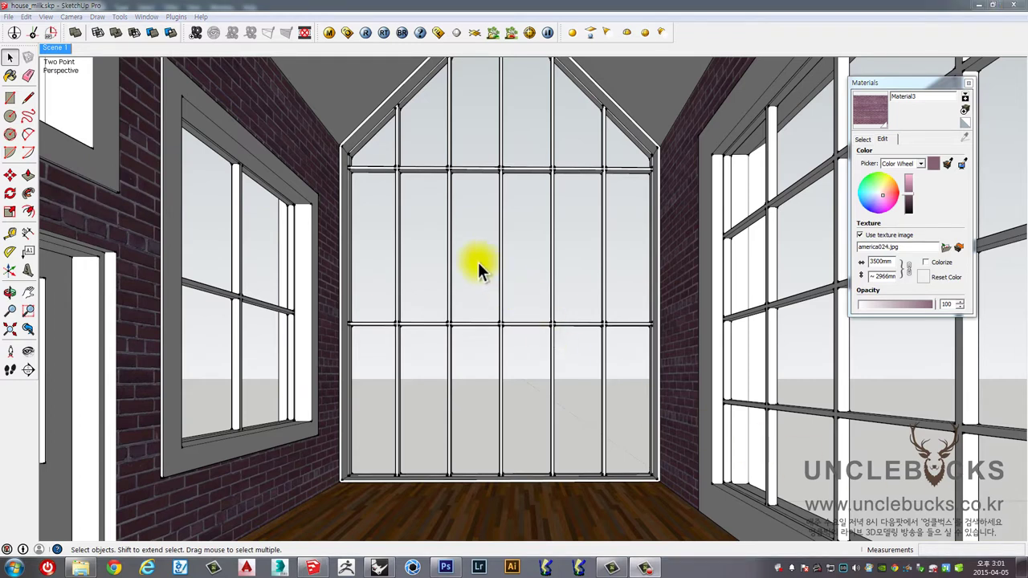
{"action": "left_click", "coordinate": [478, 262]}
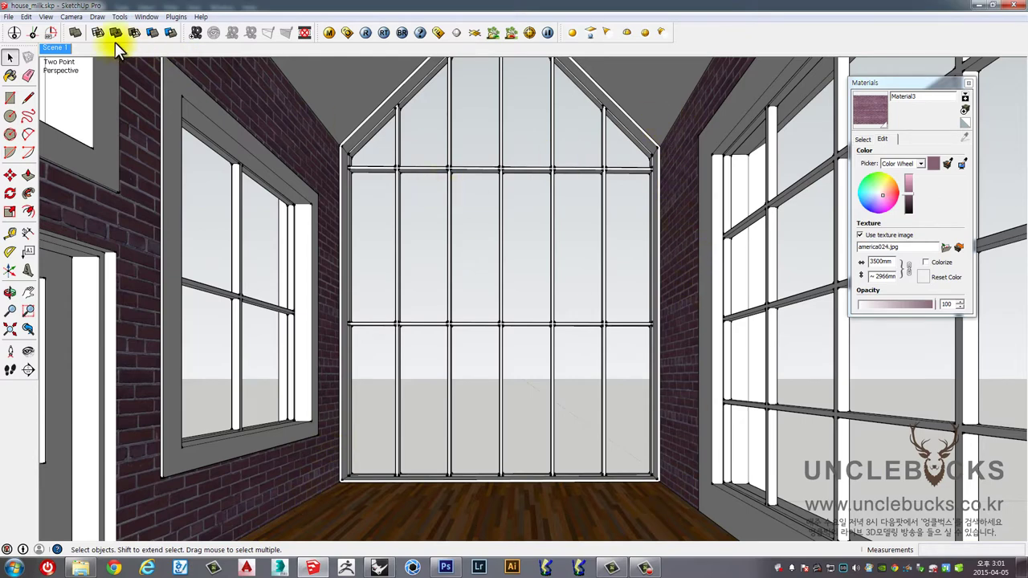
{"action": "left_click", "coordinate": [46, 16]}
{"action": "left_click", "coordinate": [40, 126]}
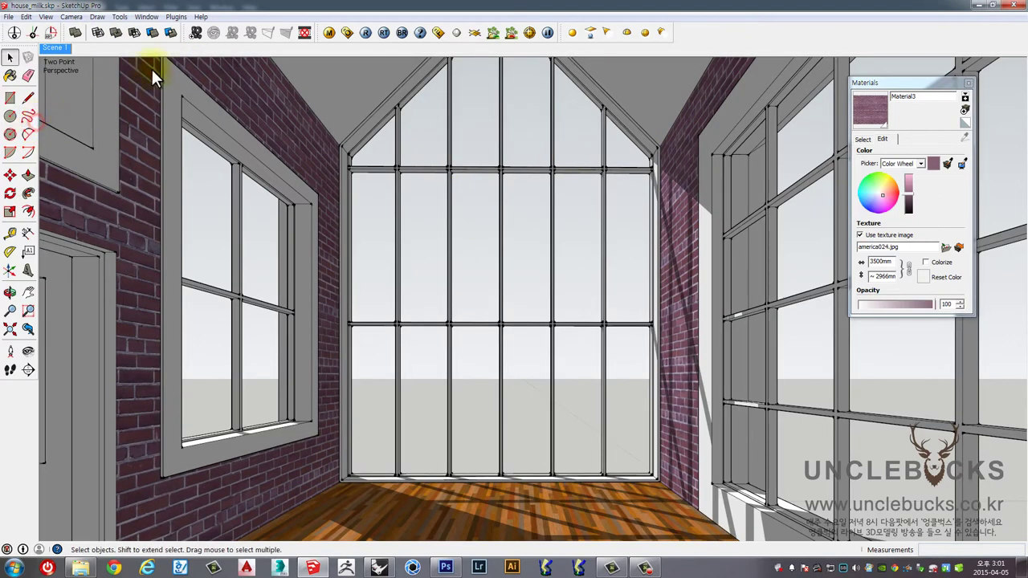
{"action": "left_click", "coordinate": [146, 16]}
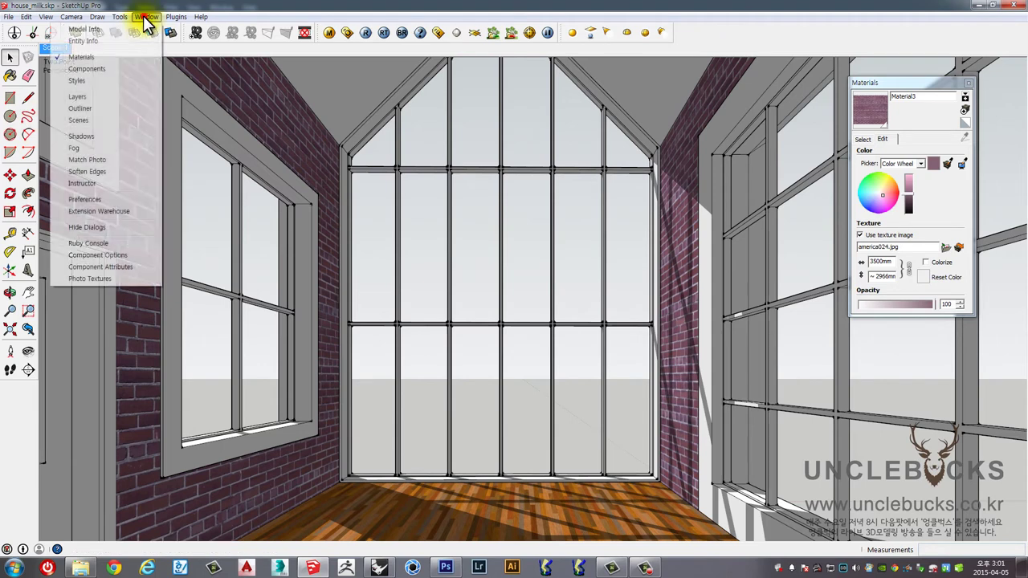
- Open Shadow Settings and drag both the Light and Dark sliders to 100
{"action": "left_click", "coordinate": [93, 138]}
{"action": "mouse_move", "coordinate": [517, 322]}
{"action": "left_mouse_down"}
{"action": "mouse_move", "coordinate": [518, 258]}
{"action": "mouse_move", "coordinate": [498, 196]}
{"action": "left_mouse_up"}
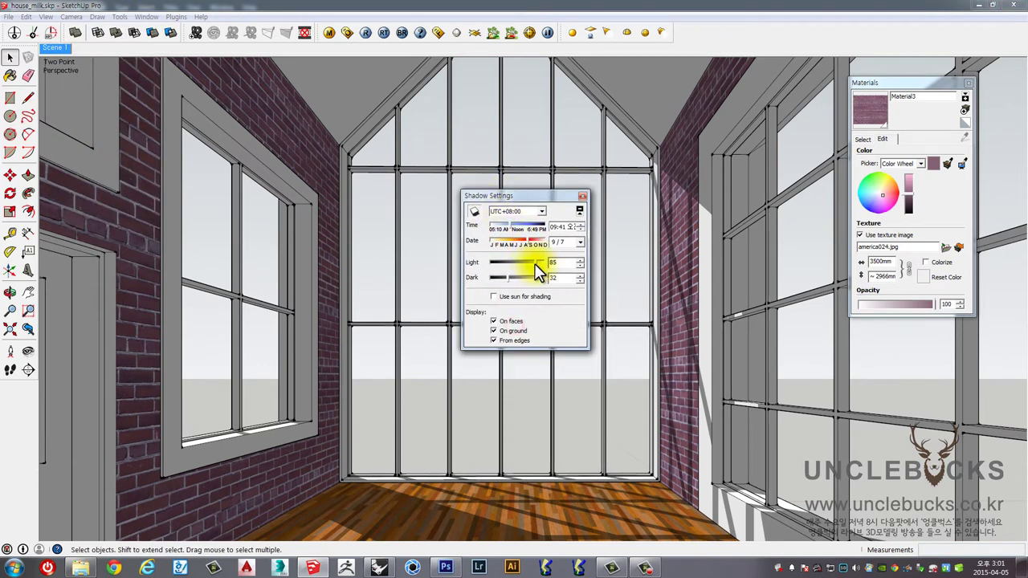
{"action": "left_click_drag", "start_coordinate": [533, 264], "coordinate": [573, 265]}
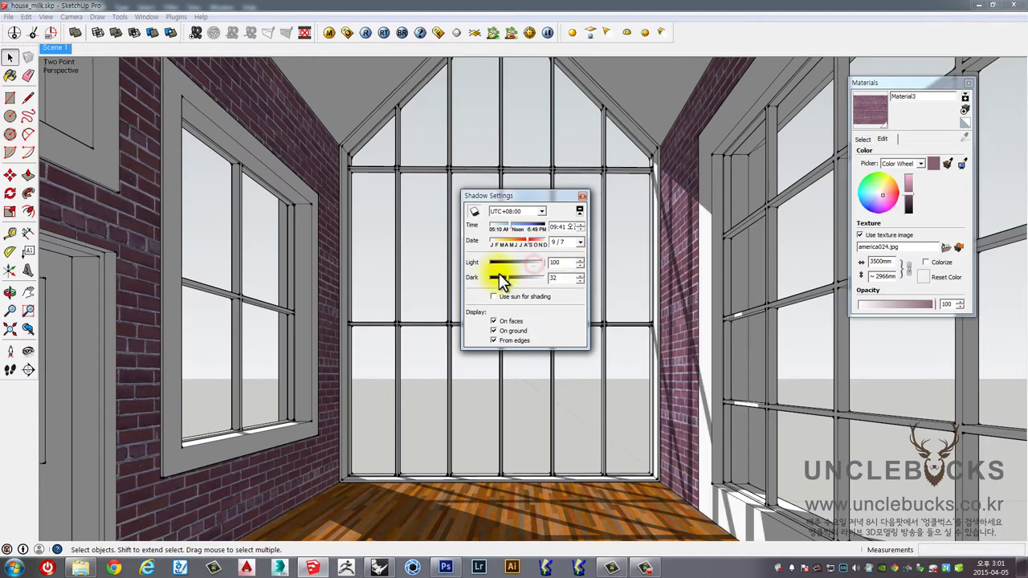
{"action": "left_click_drag", "start_coordinate": [507, 278], "coordinate": [629, 293]}
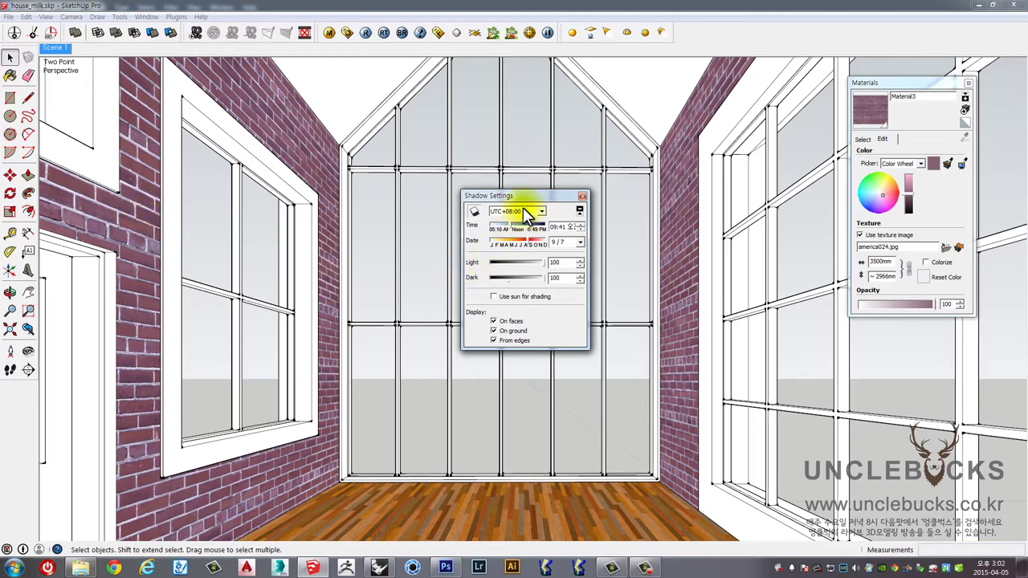
{"action": "left_click_drag", "start_coordinate": [530, 193], "coordinate": [517, 137]}
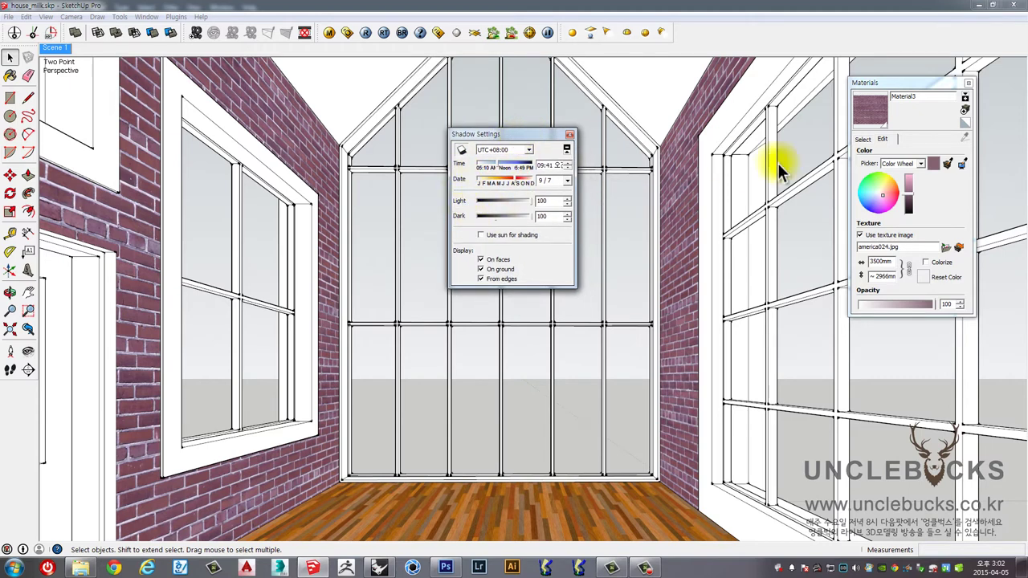
- Open the Styles panel and uncheck Edges under Edit > Edge settings
{"action": "left_click", "coordinate": [146, 17]}
{"action": "left_click", "coordinate": [92, 81]}
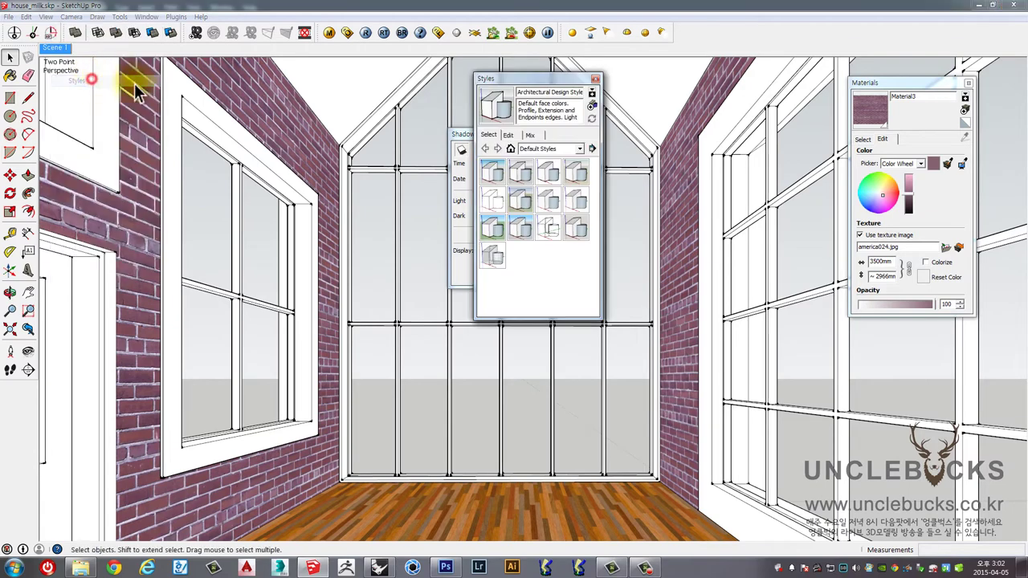
{"action": "left_click_drag", "start_coordinate": [526, 80], "coordinate": [734, 95]}
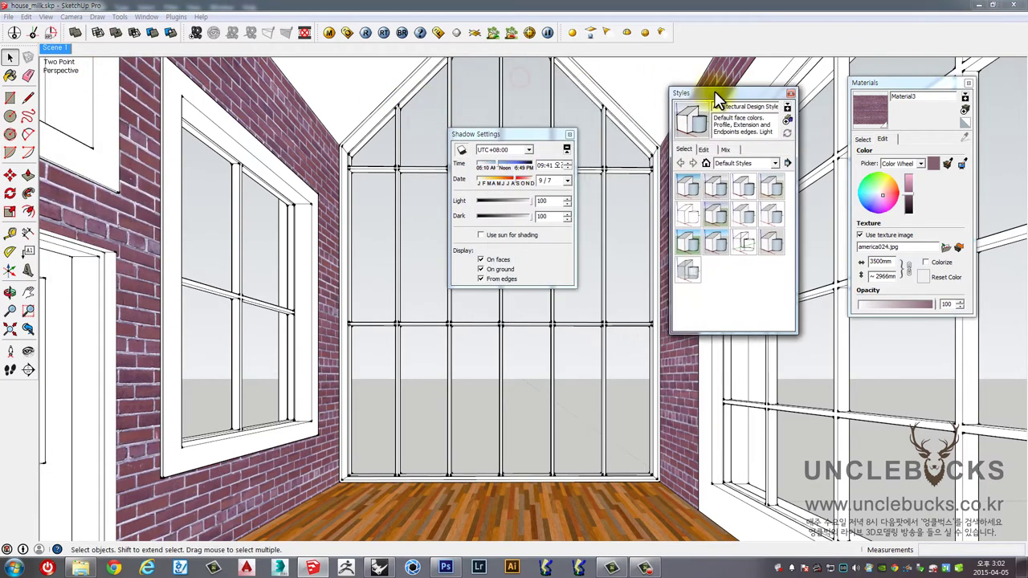
{"action": "left_click", "coordinate": [733, 164]}
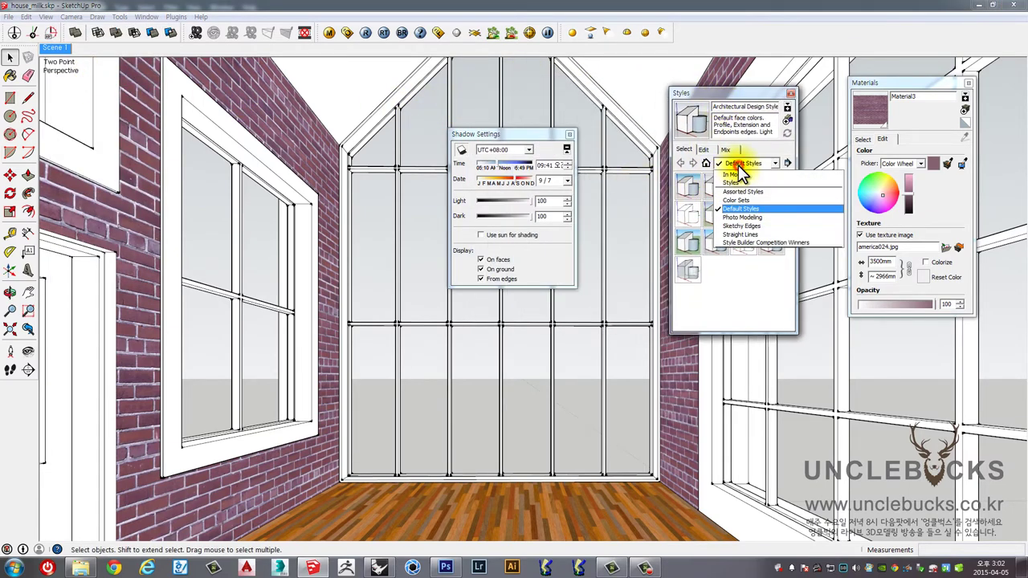
{"action": "left_click", "coordinate": [711, 154]}
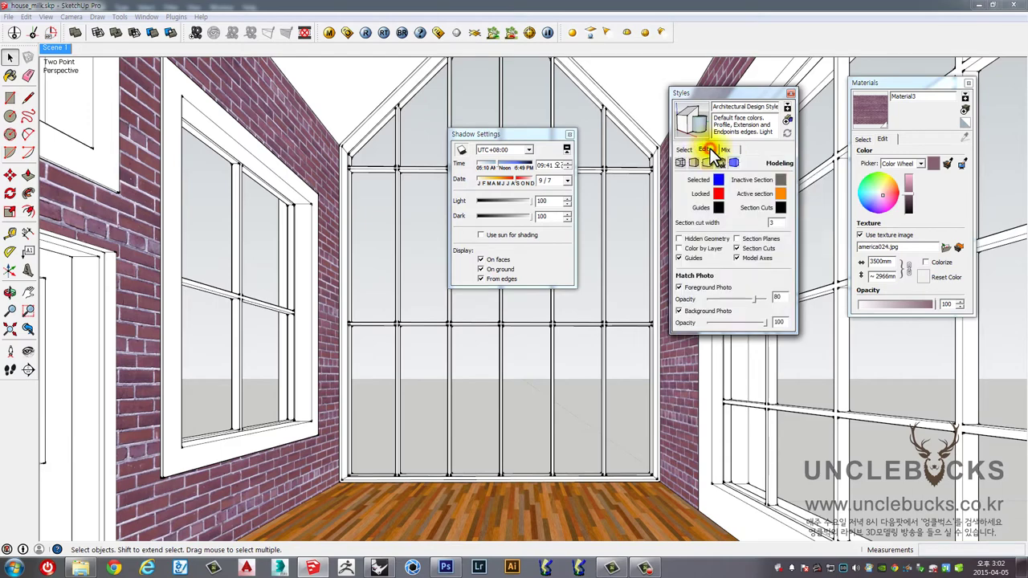
{"action": "left_click", "coordinate": [683, 162]}
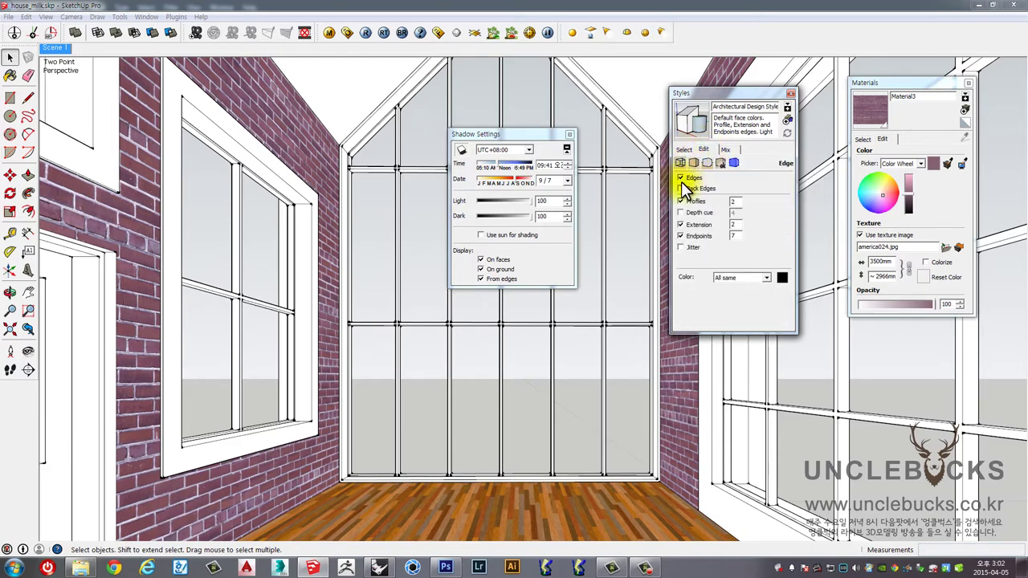
{"action": "left_click", "coordinate": [680, 179]}
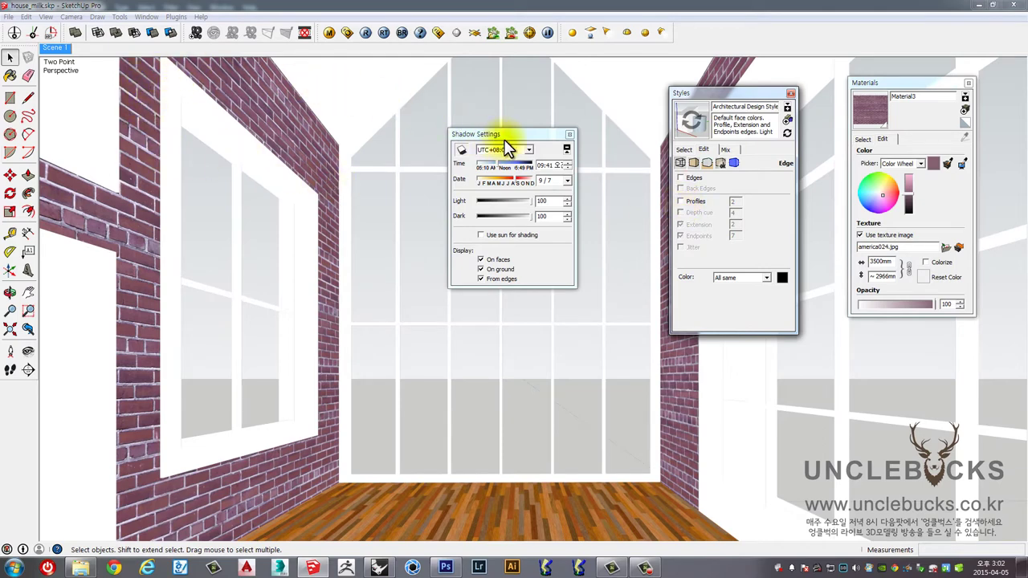
{"action": "left_click_drag", "start_coordinate": [504, 138], "coordinate": [521, 112]}
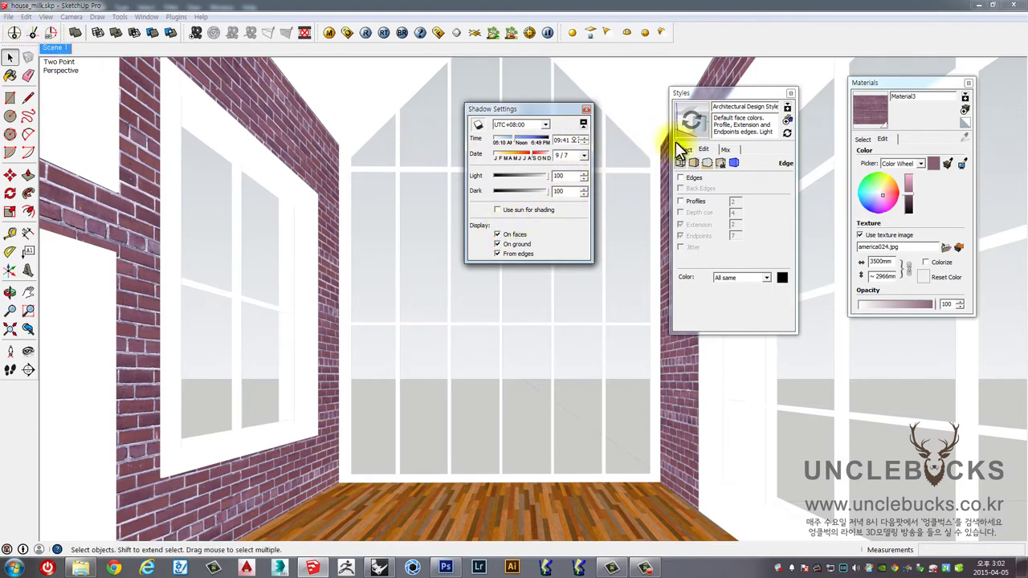
- Browse the Fencing and Wood material collections and pick Wood_Floor_Light
{"action": "left_click", "coordinate": [863, 139]}
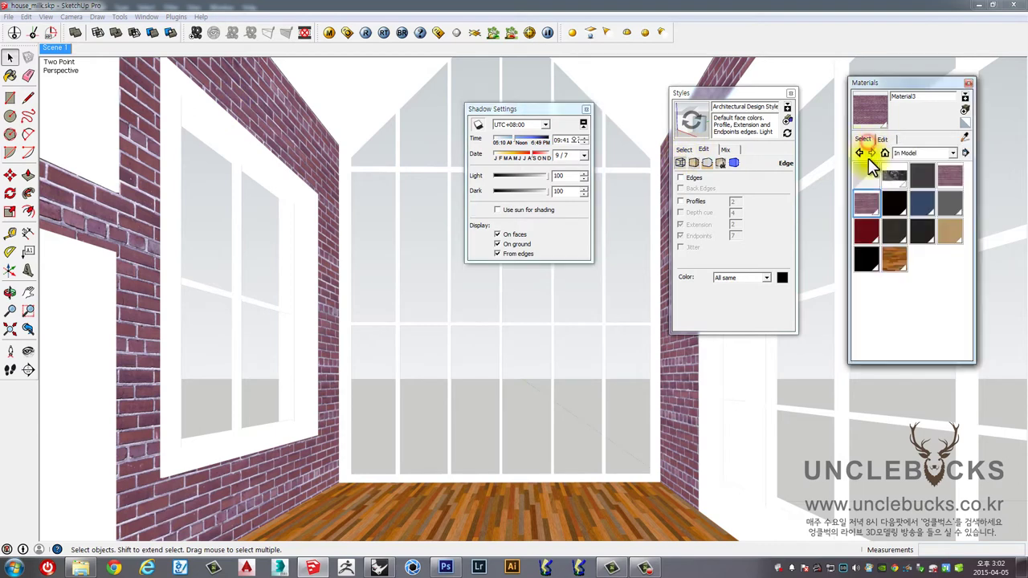
{"action": "left_click", "coordinate": [905, 155]}
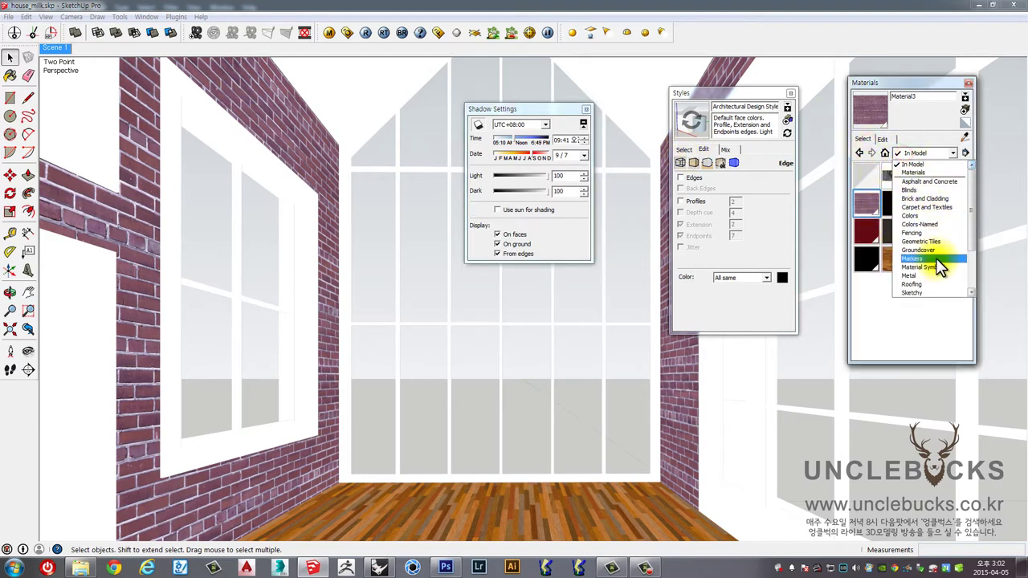
{"action": "left_click", "coordinate": [929, 234]}
{"action": "left_click", "coordinate": [906, 154]}
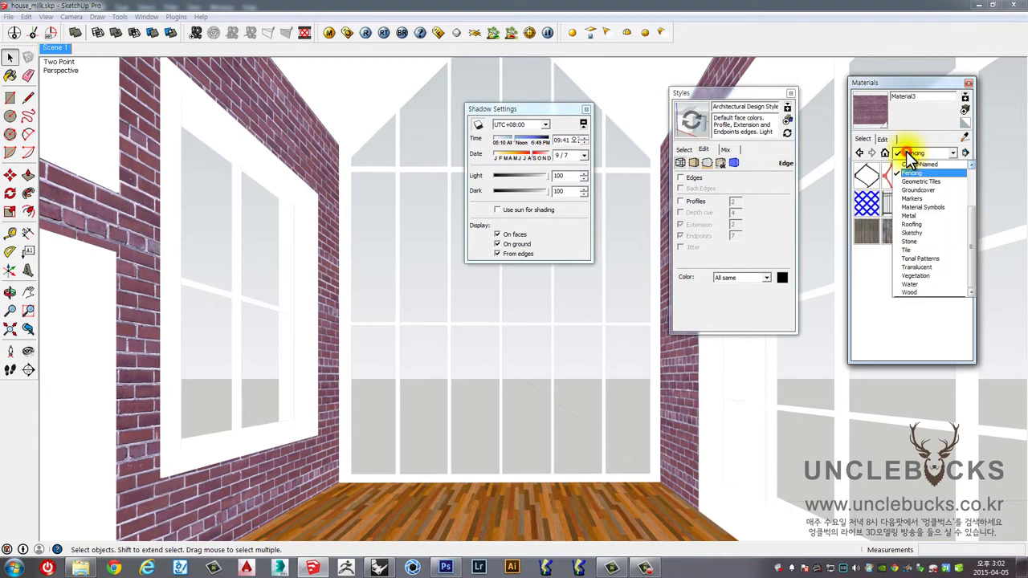
{"action": "left_click", "coordinate": [905, 293]}
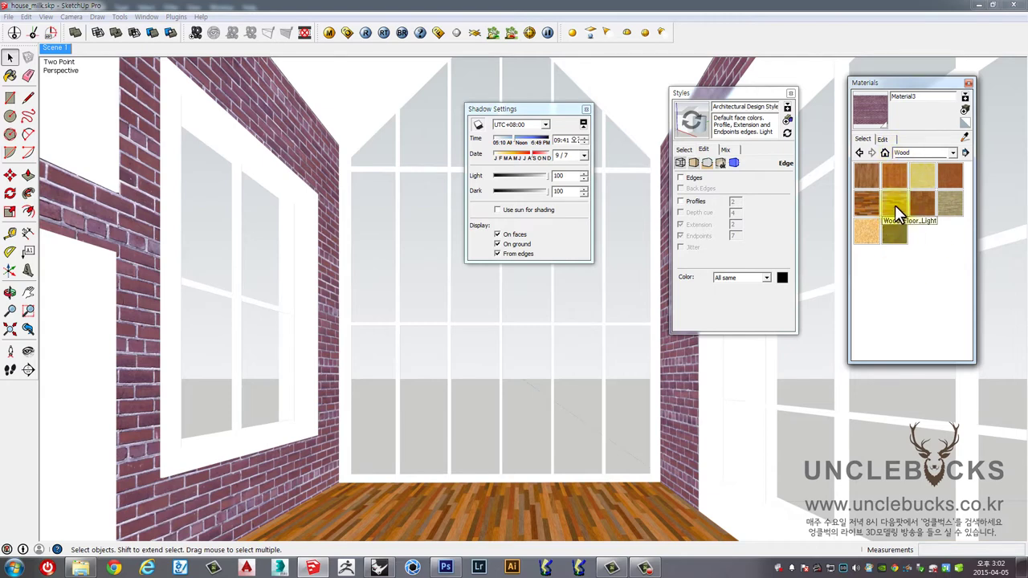
{"action": "left_click", "coordinate": [894, 203]}
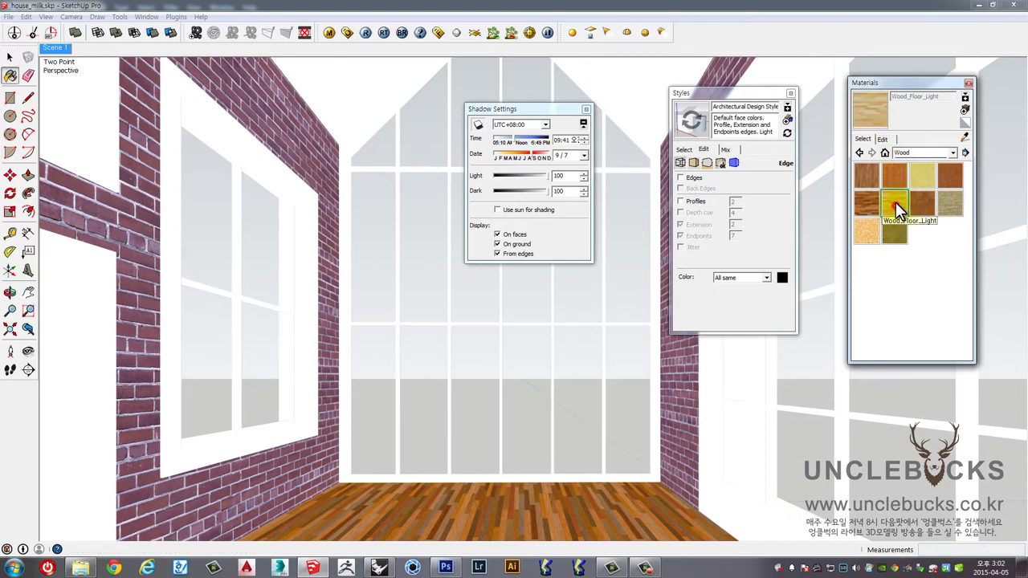
- Select both sloped ceiling faces and browse the Roofing collection
{"action": "key", "text": "space"}
{"action": "left_click", "coordinate": [360, 82]}
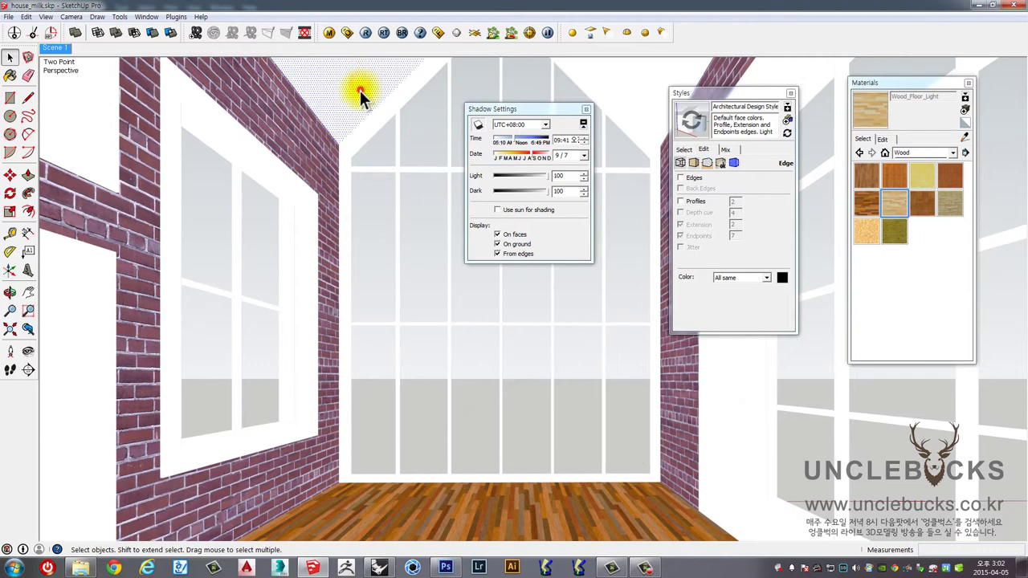
{"action": "left_click", "coordinate": [611, 69], "text": "shift"}
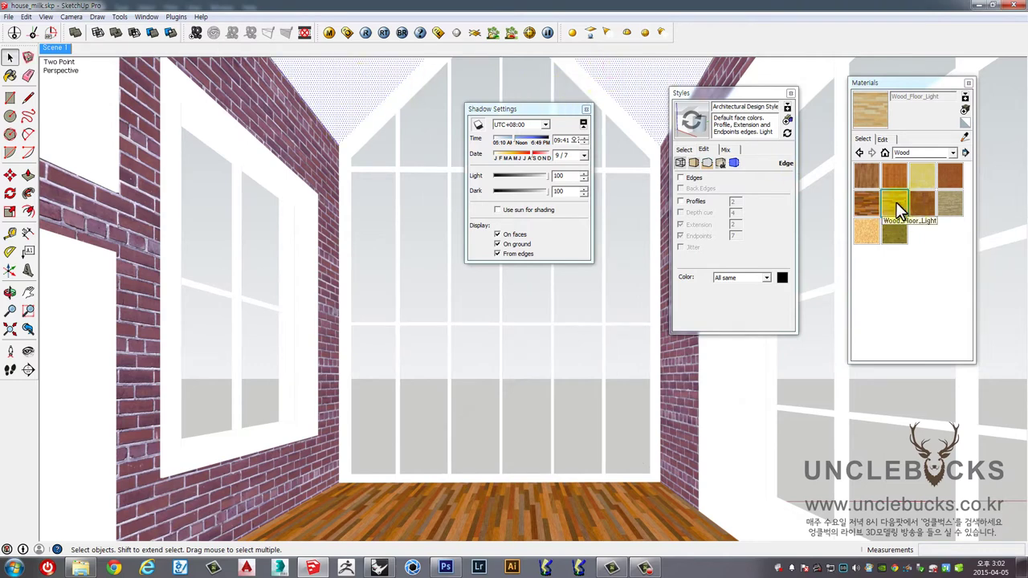
{"action": "left_click", "coordinate": [906, 152]}
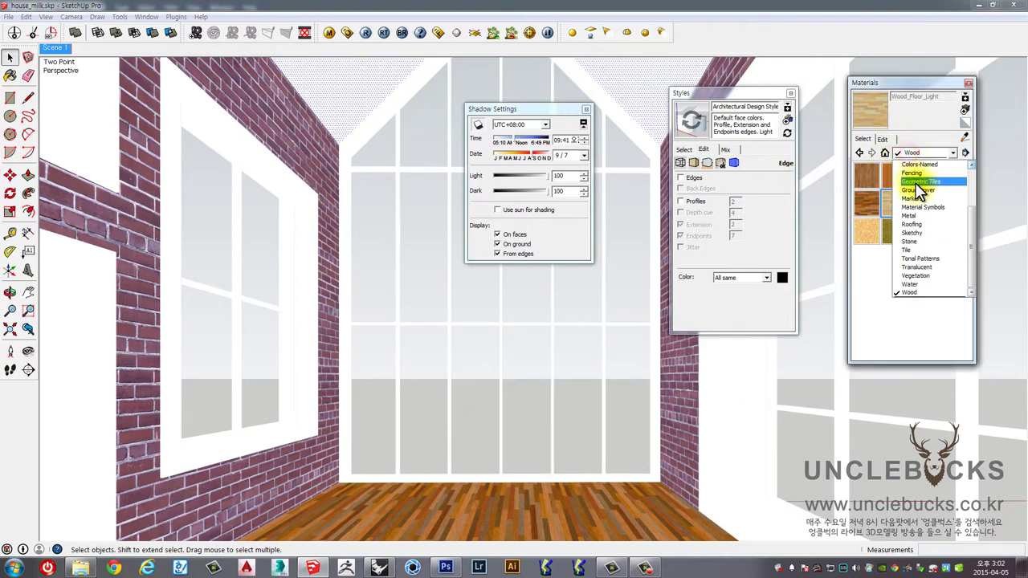
{"action": "left_click", "coordinate": [921, 226]}
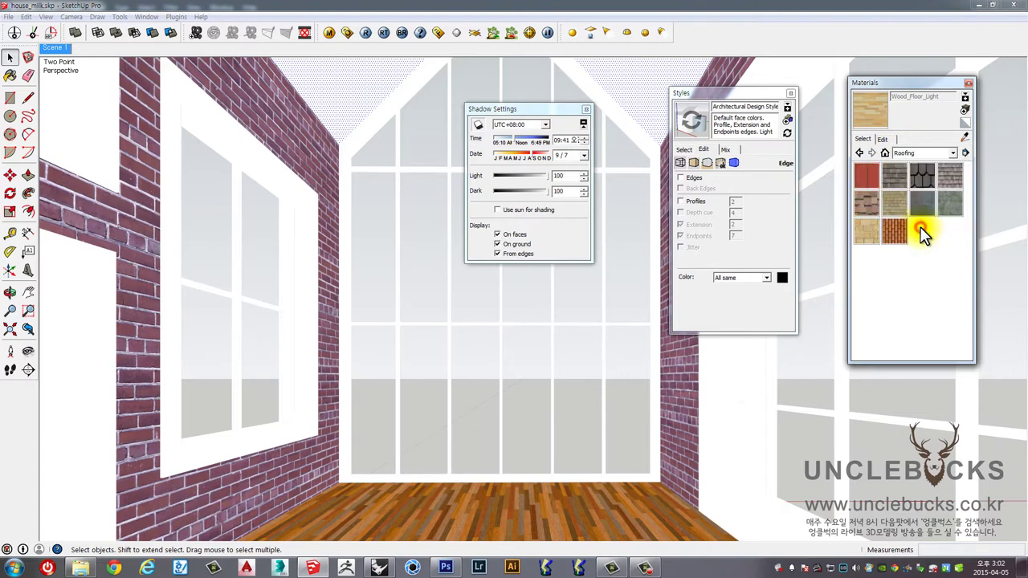
- Switch the material collection through Wood back to In Model
{"action": "left_click", "coordinate": [912, 154]}
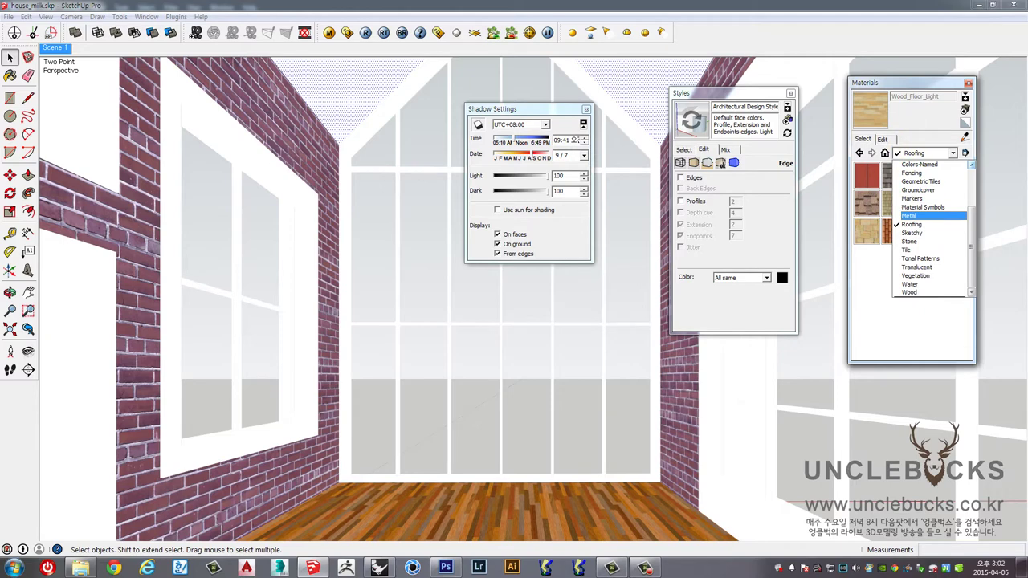
{"action": "left_click", "coordinate": [909, 292]}
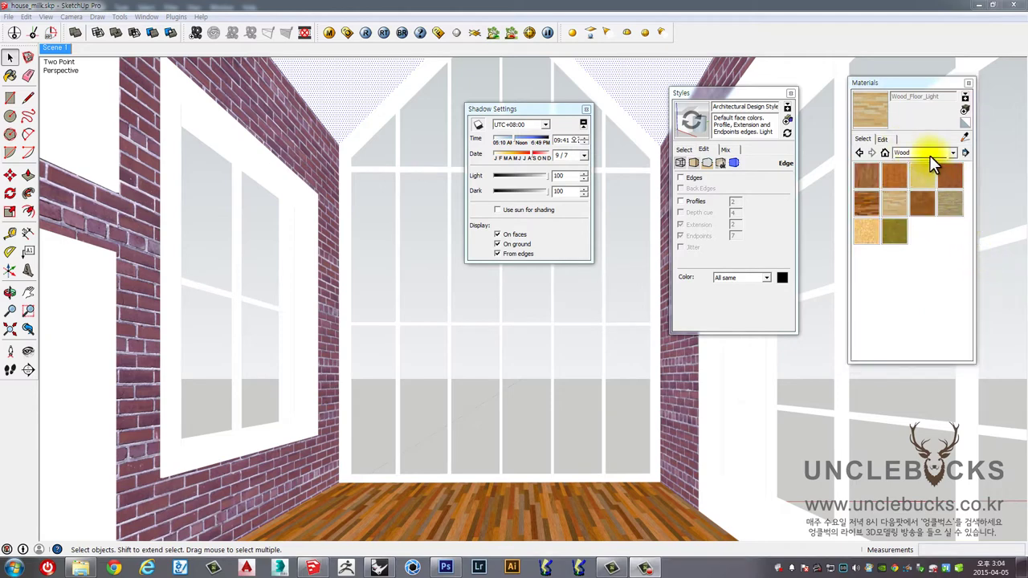
{"action": "left_click", "coordinate": [929, 155]}
{"action": "scroll", "coordinate": [970, 215], "scroll_direction": "up", "scroll_amount": 5}
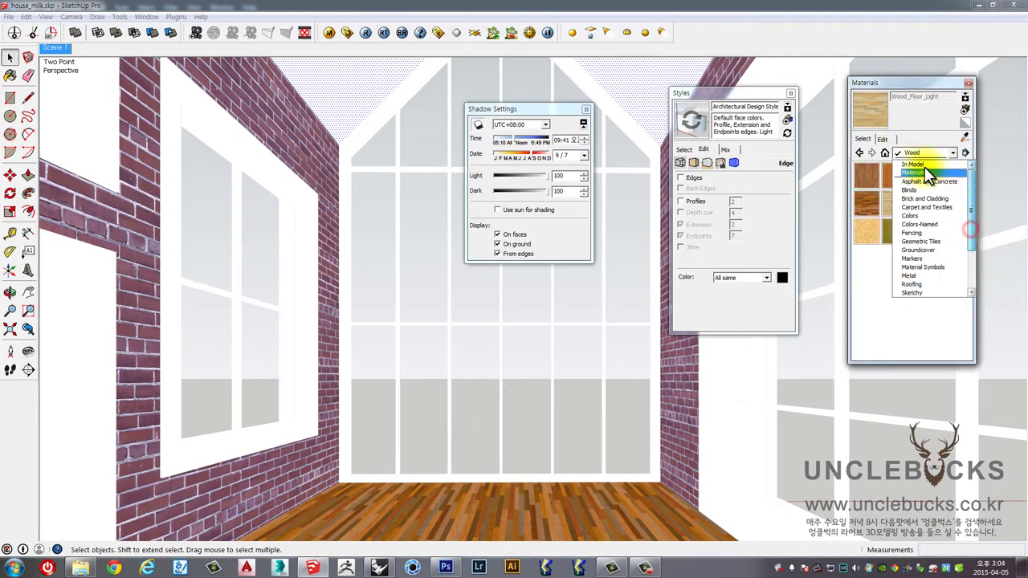
{"action": "left_click", "coordinate": [924, 164]}
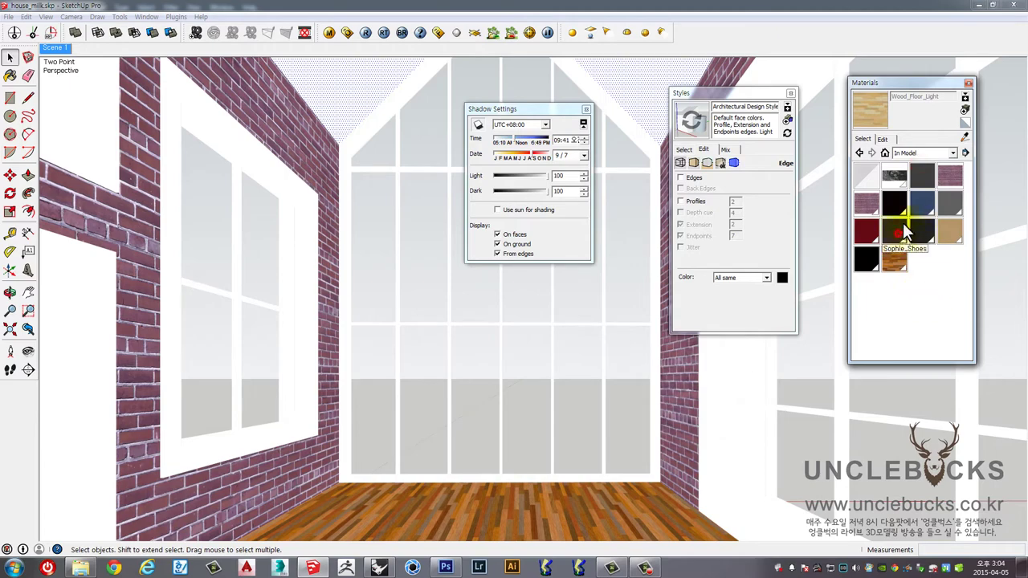
- Create a new Material4 using america021.jpg as its texture
{"action": "left_click", "coordinate": [893, 231]}
{"action": "left_click", "coordinate": [964, 109]}
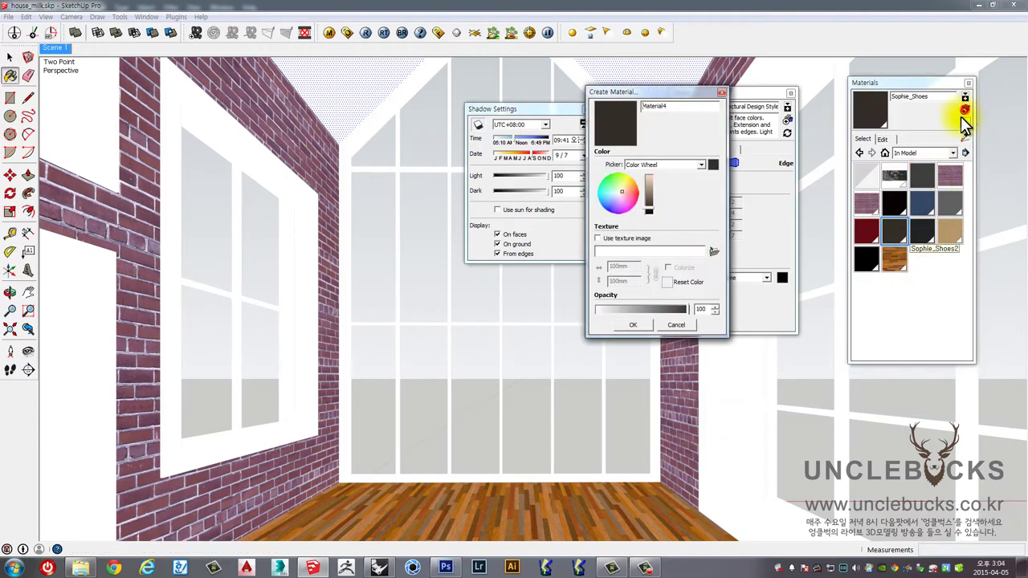
{"action": "left_click", "coordinate": [621, 239]}
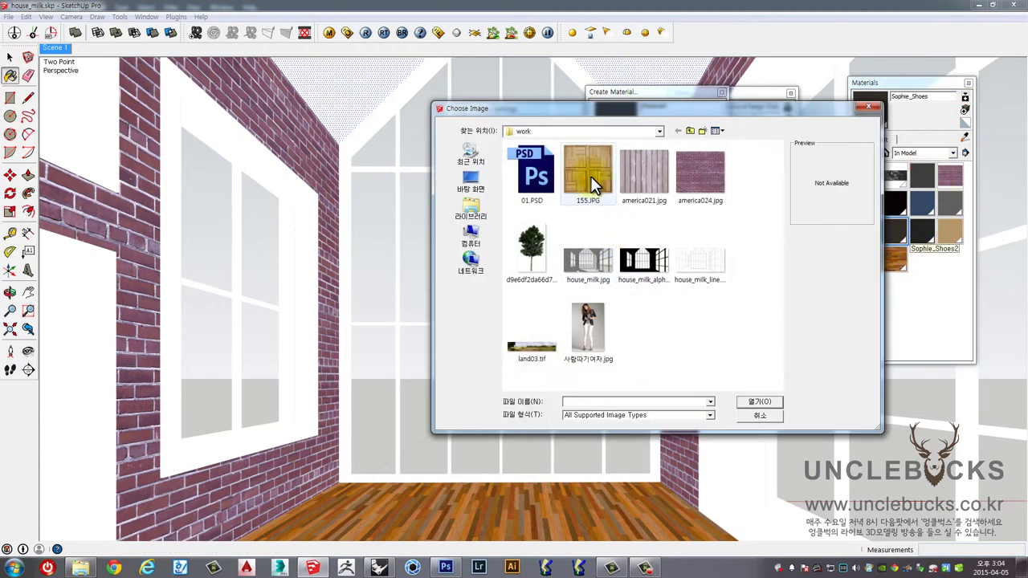
{"action": "left_click", "coordinate": [642, 185]}
{"action": "left_click", "coordinate": [758, 403]}
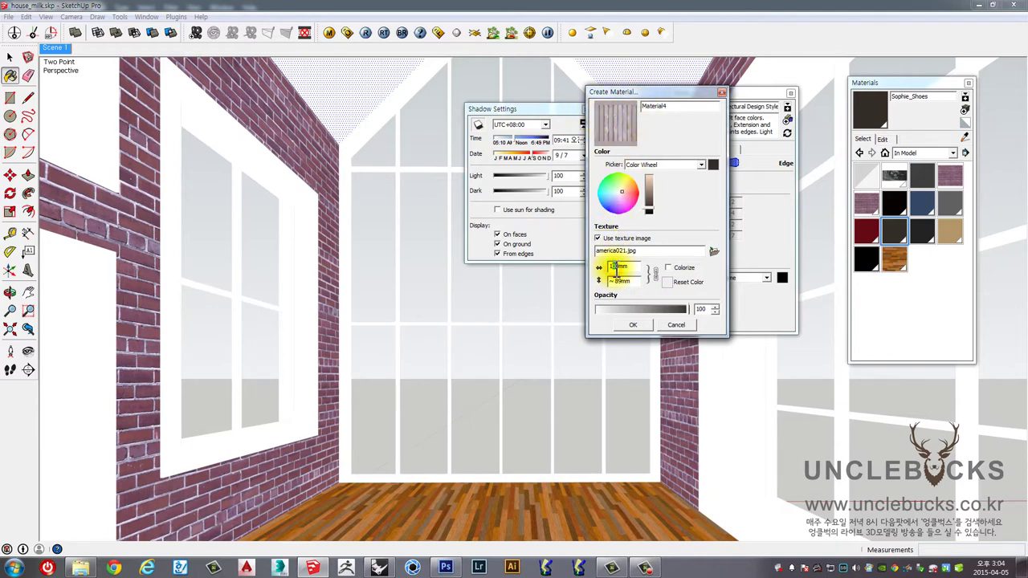
{"action": "left_click_drag", "start_coordinate": [617, 269], "coordinate": [625, 269]}
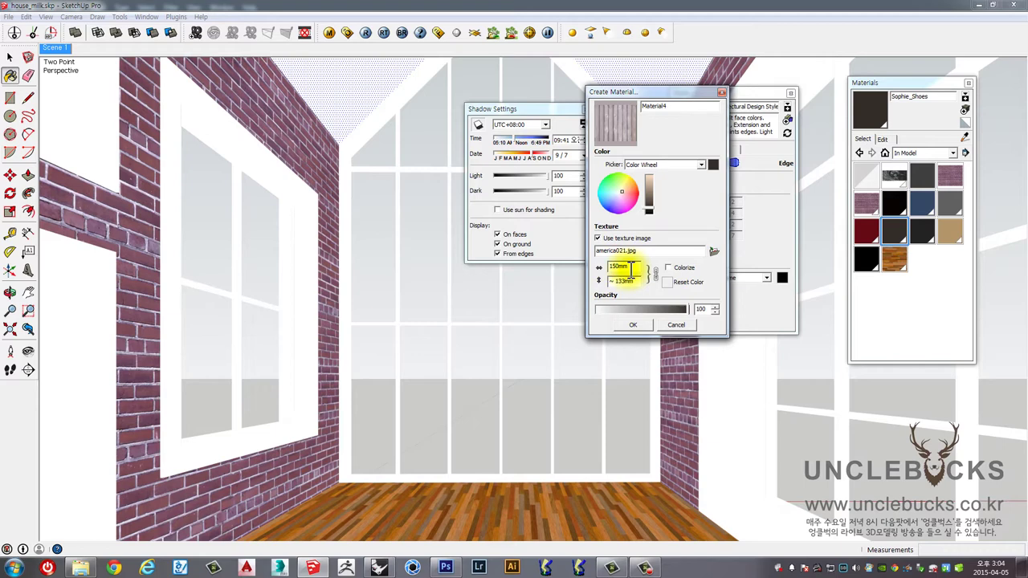
{"action": "left_click", "coordinate": [632, 325]}
- Paint the sloped ceiling with Material4 at 1200mm width; close Styles and Shadow Settings
{"action": "left_click", "coordinate": [353, 72]}
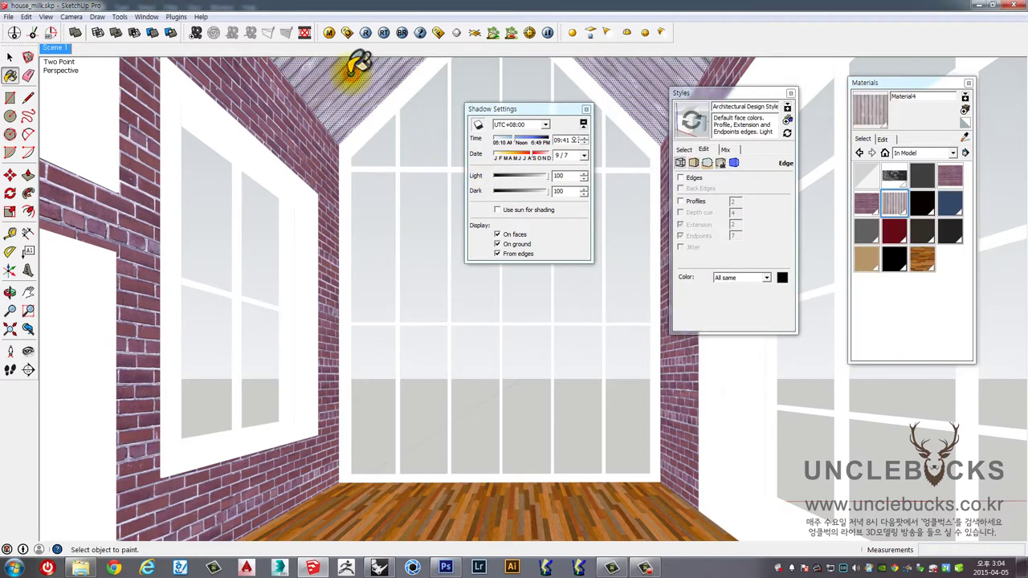
{"action": "left_click", "coordinate": [10, 57]}
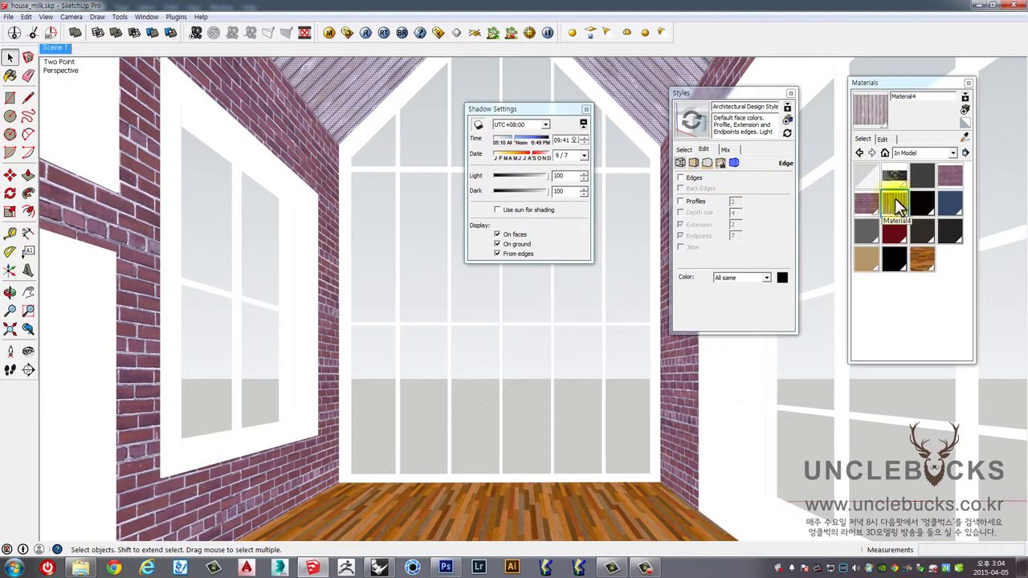
{"action": "left_click", "coordinate": [883, 140]}
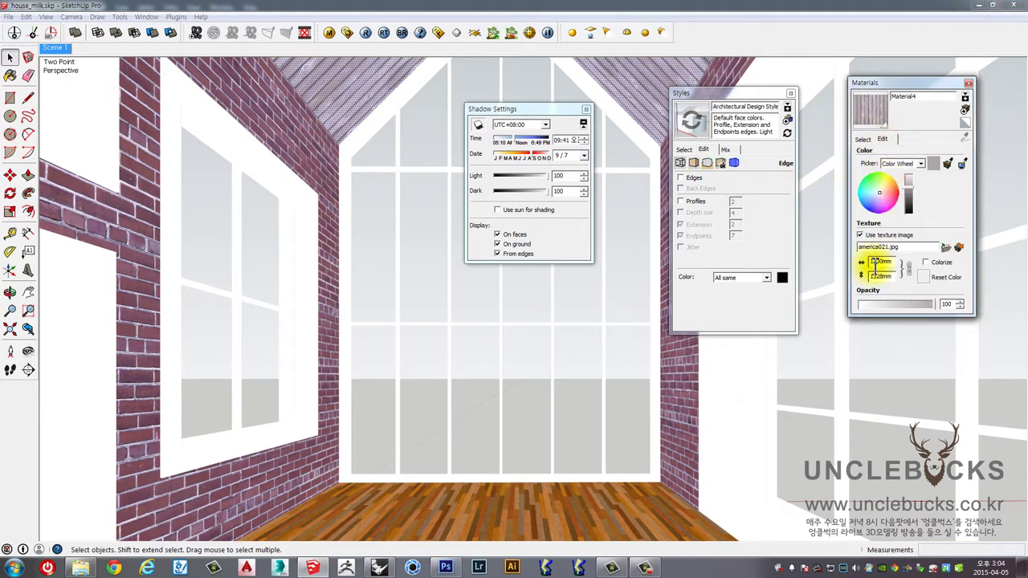
{"action": "left_click", "coordinate": [790, 92]}
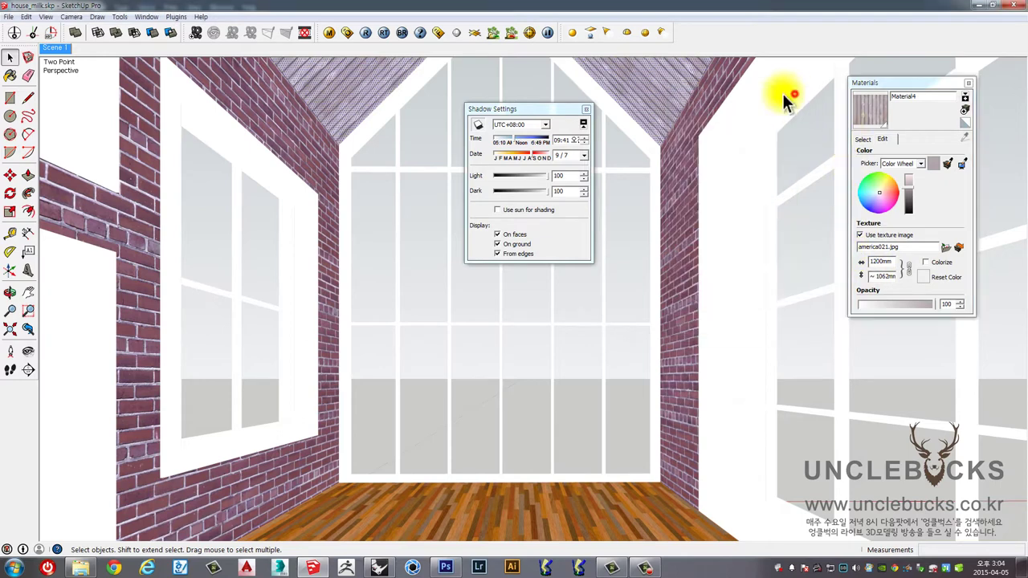
{"action": "left_click", "coordinate": [586, 109]}
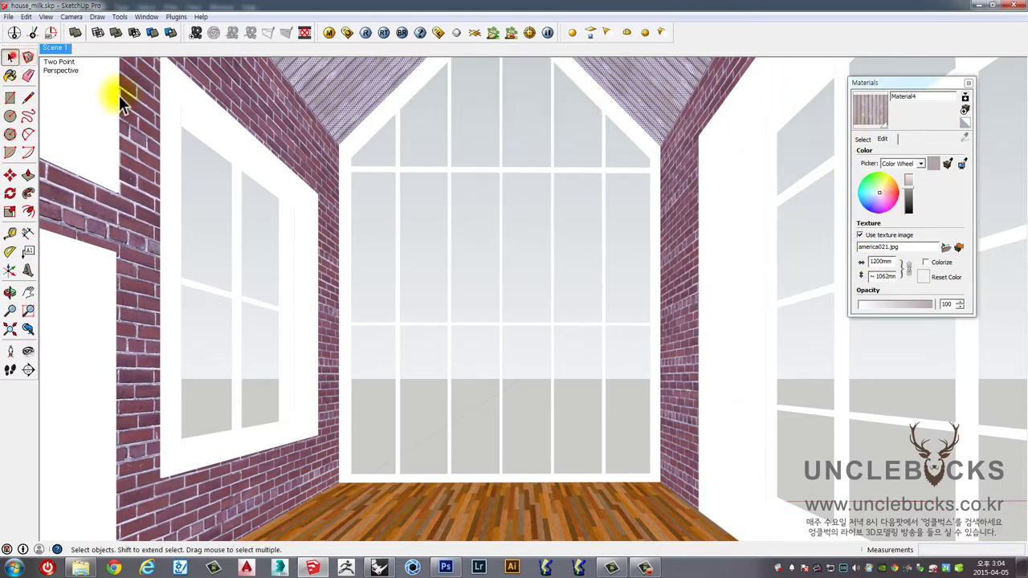
{"action": "left_click", "coordinate": [420, 241]}
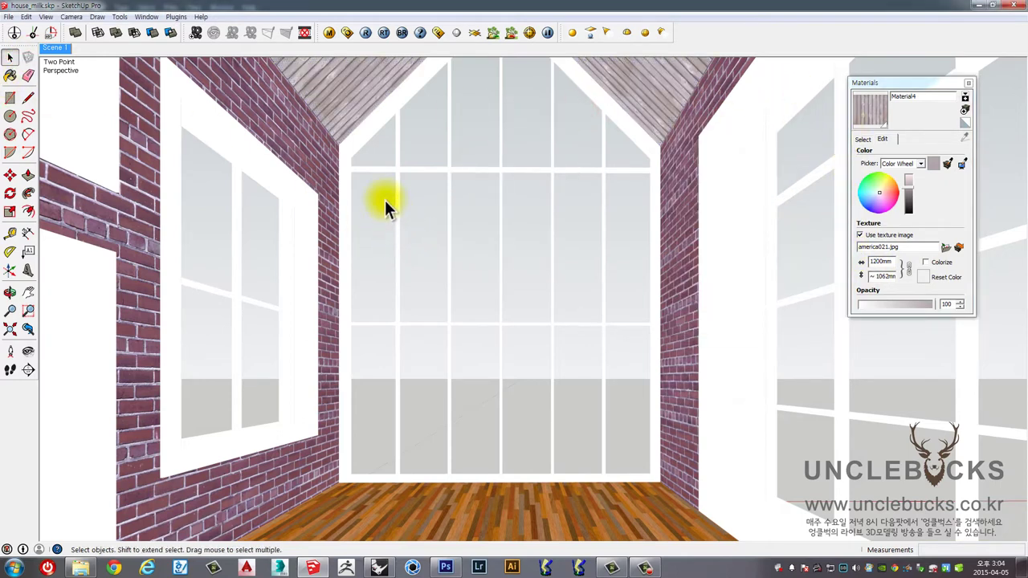
- Export the view as a 2D JPEG named house_milk_material.jpg in the work folder
{"action": "left_click", "coordinate": [8, 16]}
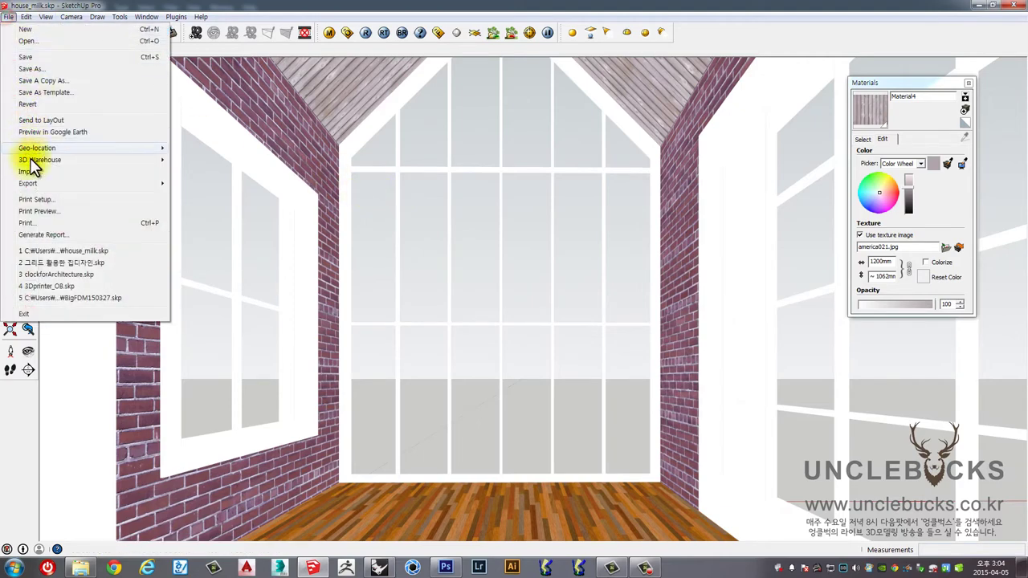
{"action": "mouse_move", "coordinate": [28, 183]}
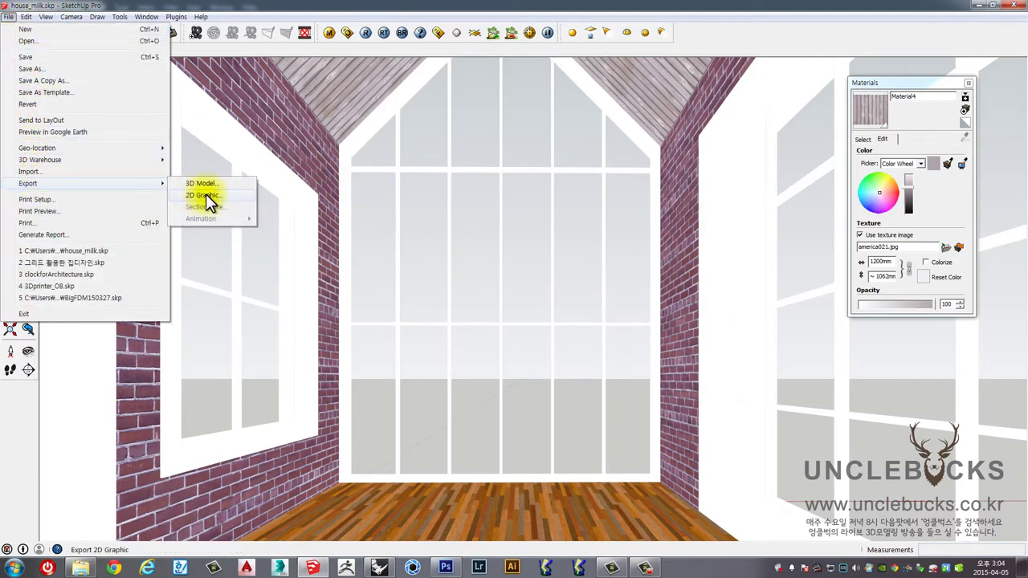
{"action": "left_click", "coordinate": [205, 195]}
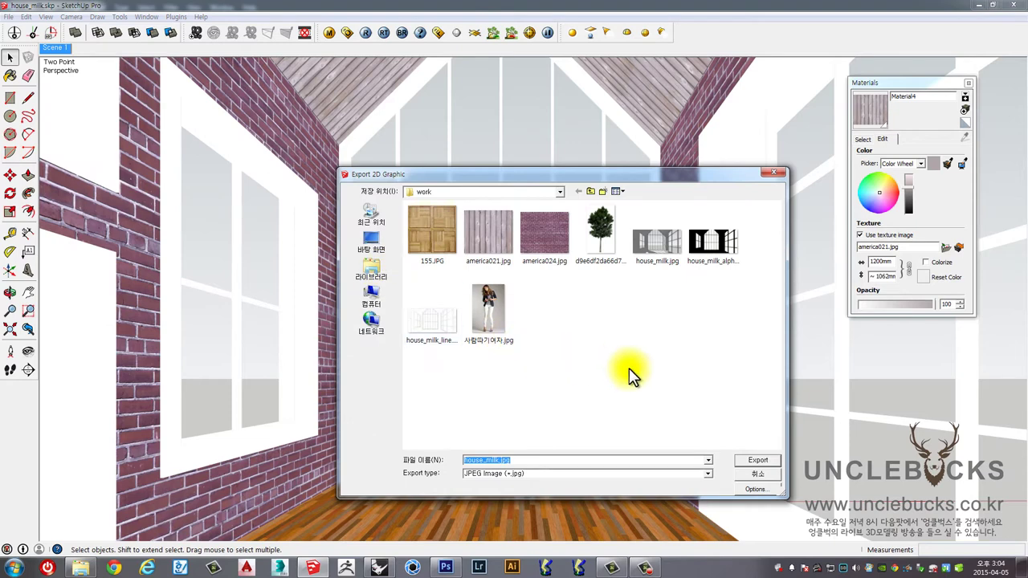
{"action": "left_click", "coordinate": [568, 407]}
{"action": "double_click", "coordinate": [501, 460]}
{"action": "left_click", "coordinate": [500, 461]}
{"action": "type", "text": "_material"}
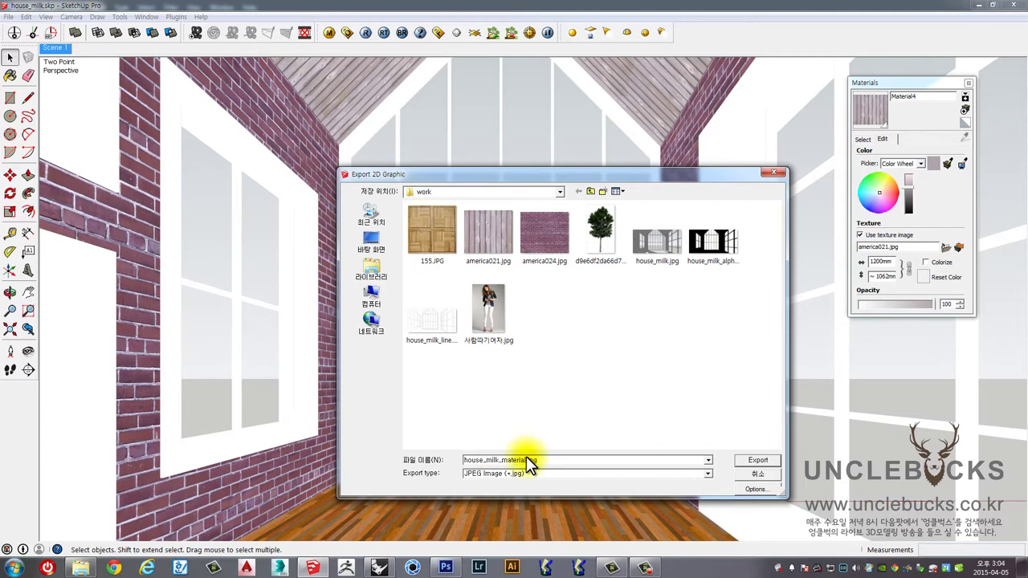
{"action": "key", "text": "Return"}
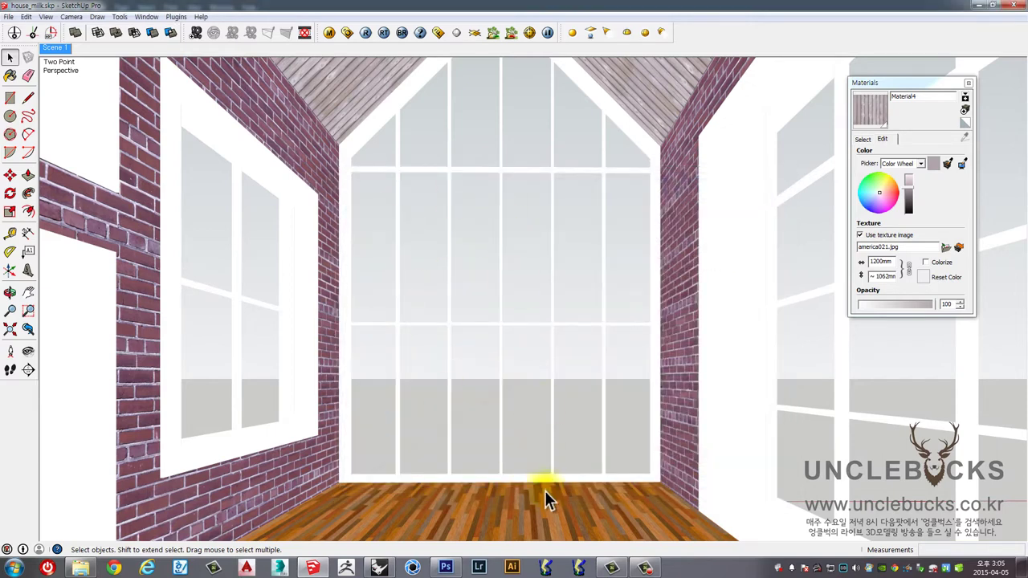
- In Photoshop, hide both brick wall overlay layers and the wooden floor layer
{"action": "left_click", "coordinate": [445, 568]}
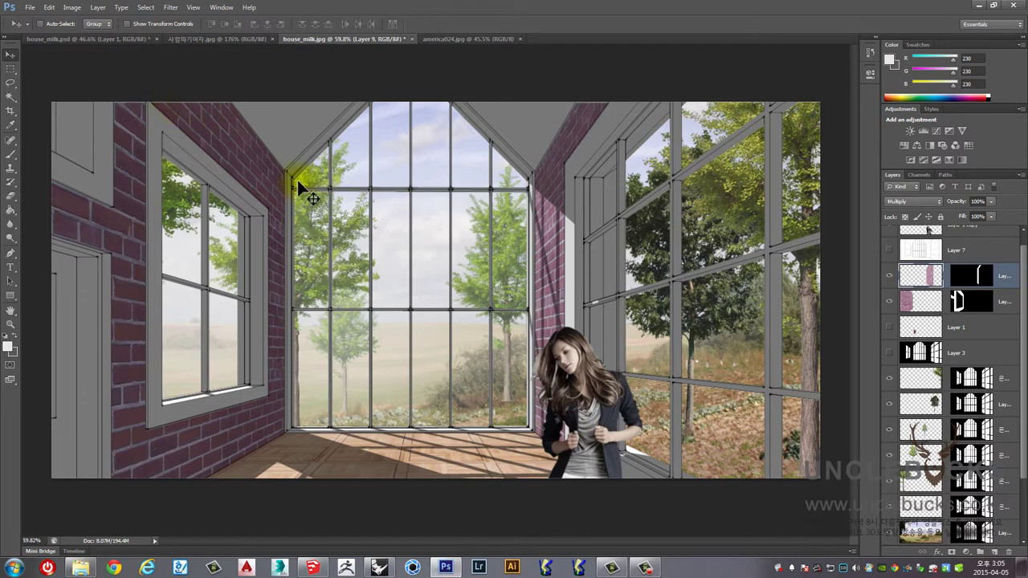
{"action": "left_click", "coordinate": [889, 275]}
{"action": "left_click", "coordinate": [886, 300]}
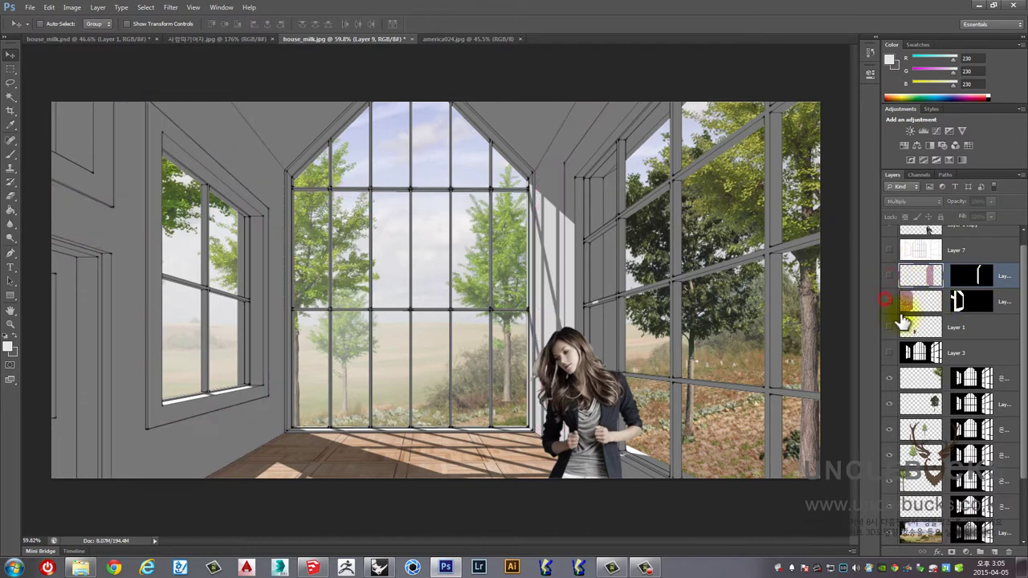
{"action": "left_click_drag", "start_coordinate": [1021, 361], "coordinate": [1020, 426]}
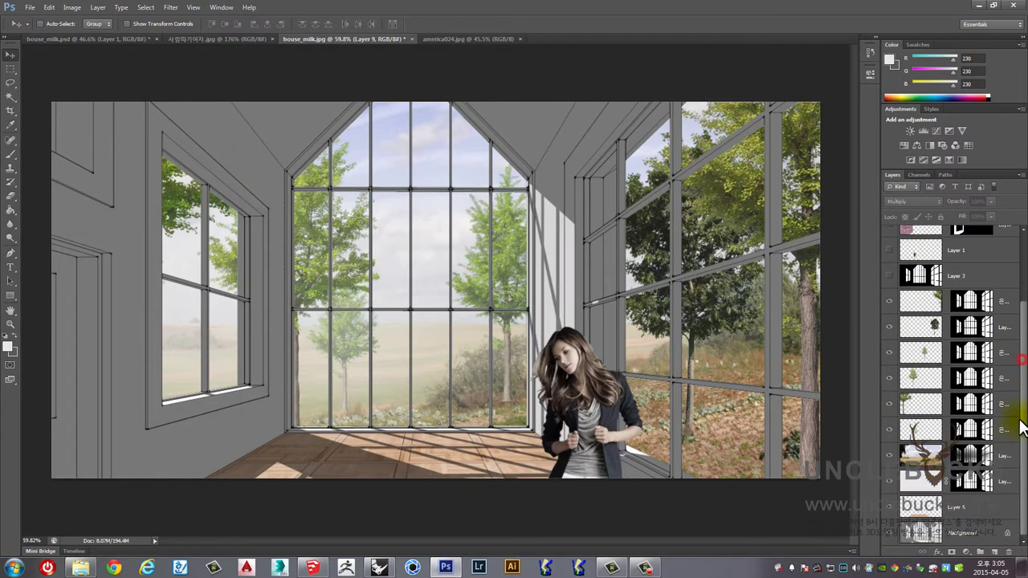
{"action": "left_click", "coordinate": [889, 507]}
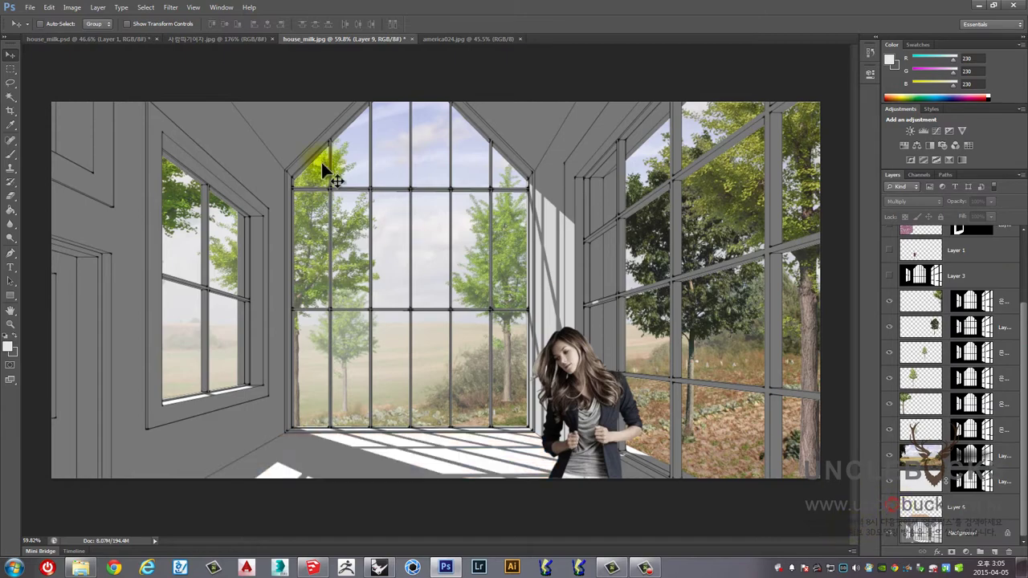
- Open house_milk_materials.jpg and drag it into the house_milk.jpg composite as a new layer
{"action": "left_click", "coordinate": [30, 7]}
{"action": "left_click", "coordinate": [40, 35]}
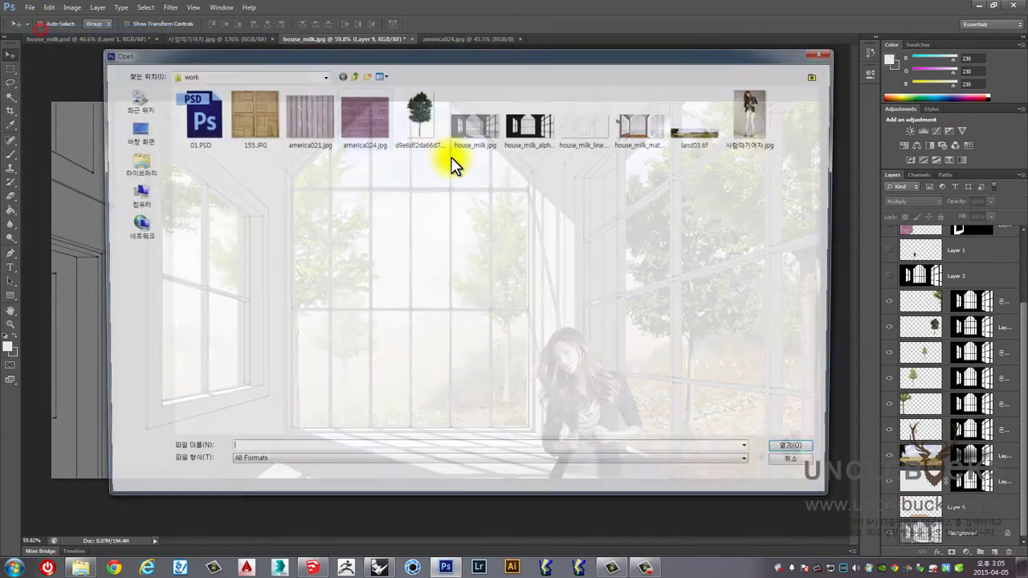
{"action": "left_click", "coordinate": [626, 129]}
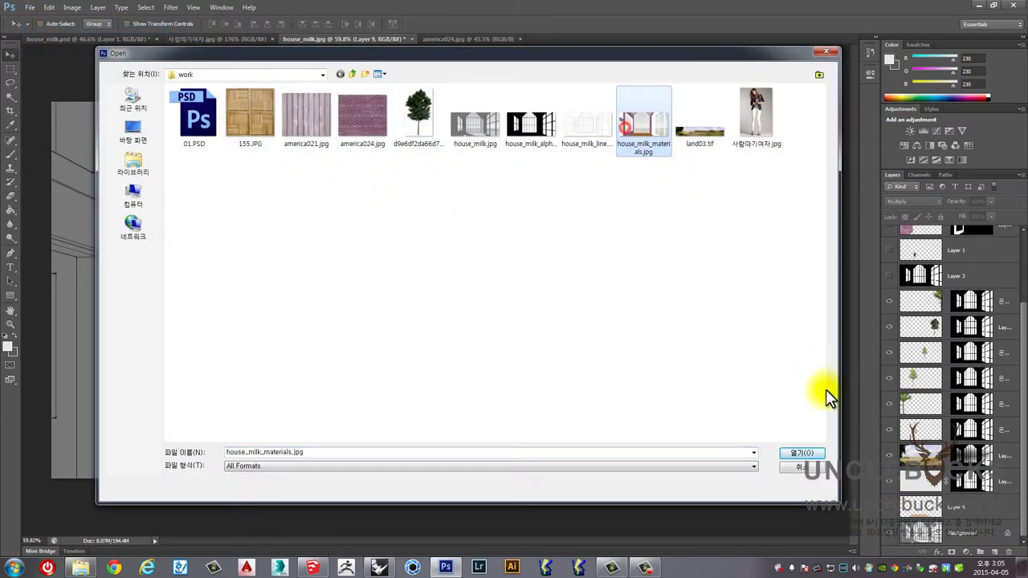
{"action": "left_click", "coordinate": [802, 453]}
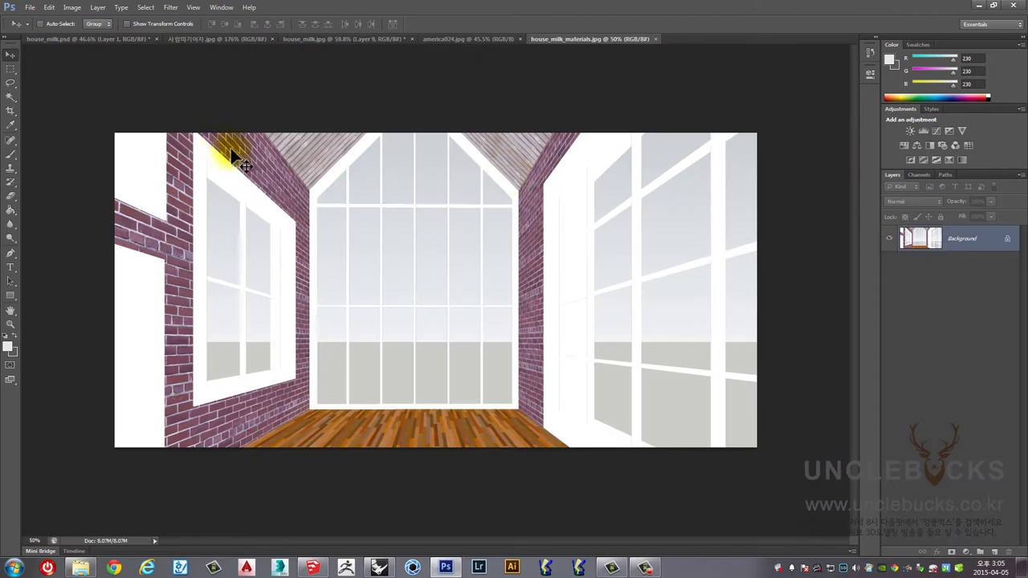
{"action": "mouse_move", "coordinate": [455, 151]}
{"action": "left_mouse_down"}
{"action": "mouse_move", "coordinate": [431, 46]}
{"action": "mouse_move", "coordinate": [380, 46]}
{"action": "left_mouse_up"}
{"action": "mouse_move", "coordinate": [301, 48]}
{"action": "left_mouse_down"}
{"action": "mouse_move", "coordinate": [400, 228]}
{"action": "mouse_move", "coordinate": [424, 169]}
{"action": "left_mouse_up"}
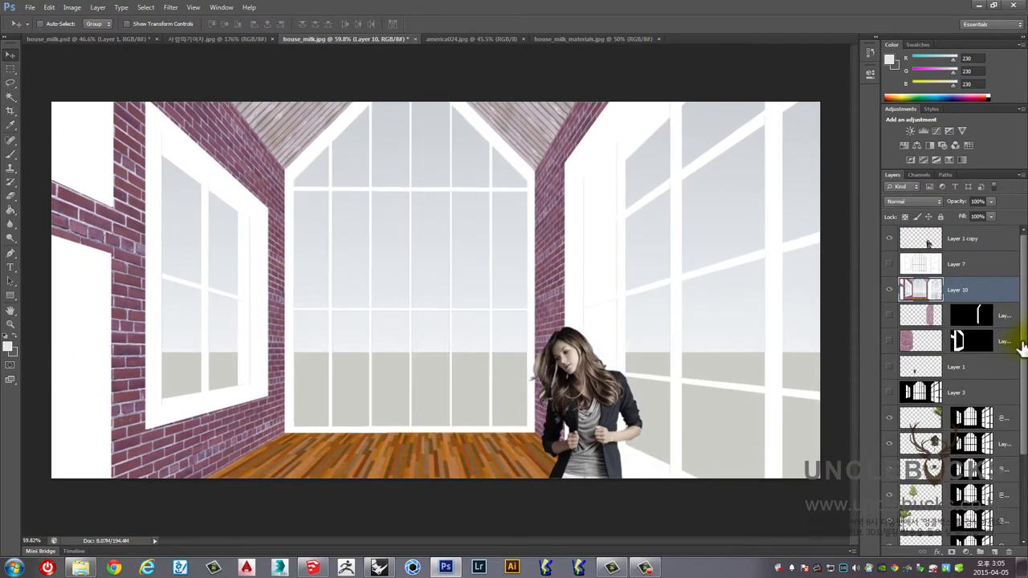
{"action": "mouse_move", "coordinate": [1024, 347]}
{"action": "left_mouse_down"}
{"action": "mouse_move", "coordinate": [1022, 380]}
{"action": "mouse_move", "coordinate": [1021, 318]}
{"action": "left_mouse_up"}
- Magic-wand the left brick wall and right column on Layer 7, then mask Layer 10 to them
{"action": "left_click", "coordinate": [923, 263]}
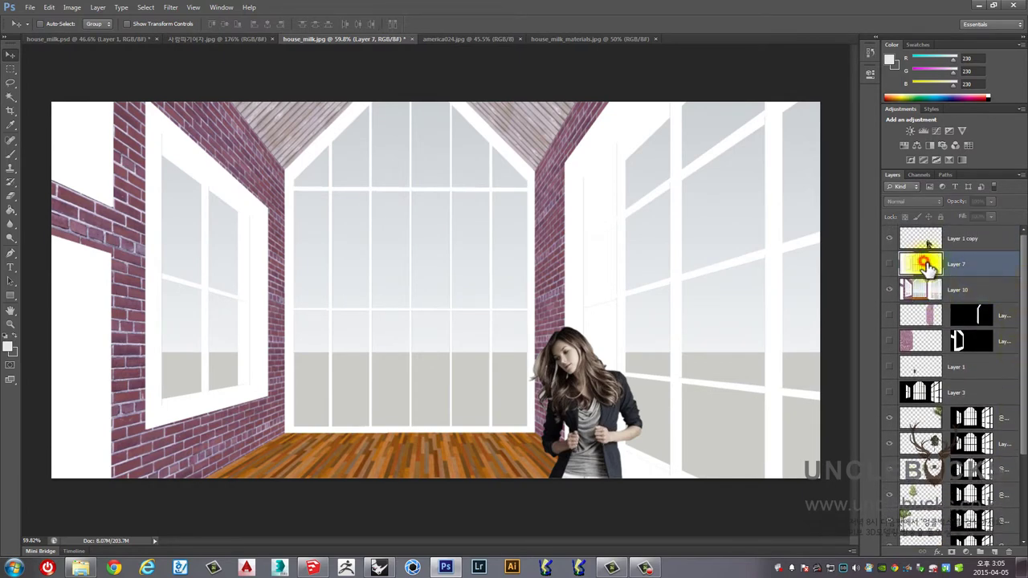
{"action": "left_click", "coordinate": [11, 97]}
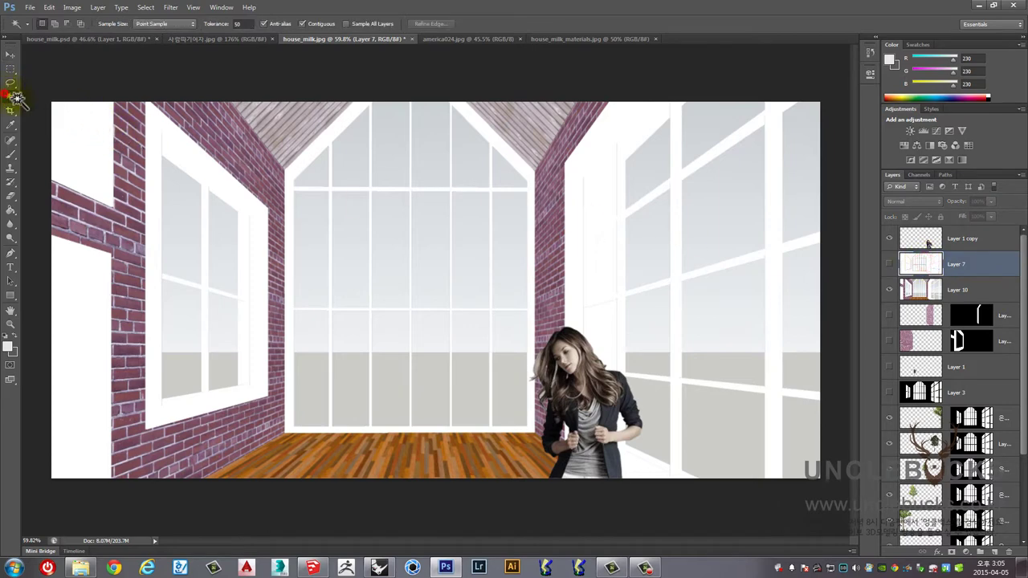
{"action": "left_click", "coordinate": [129, 156]}
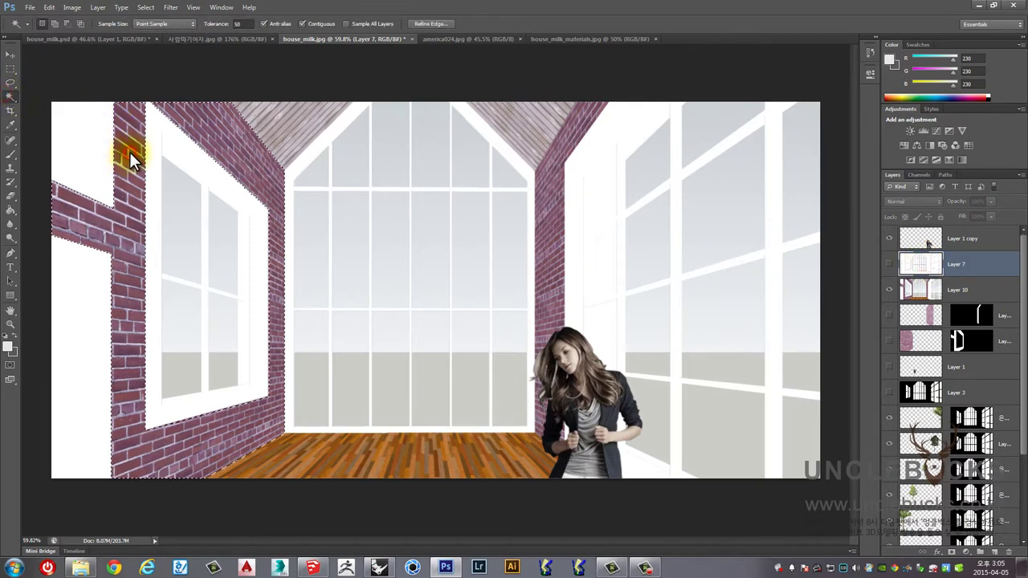
{"action": "left_click", "coordinate": [550, 193], "text": "shift"}
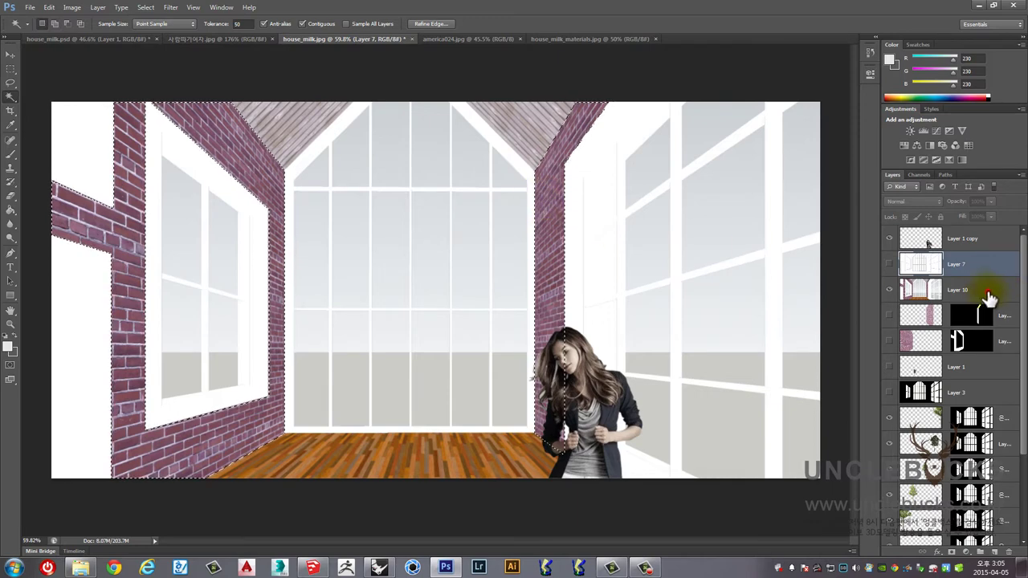
{"action": "left_click", "coordinate": [981, 291]}
{"action": "left_click", "coordinate": [953, 553]}
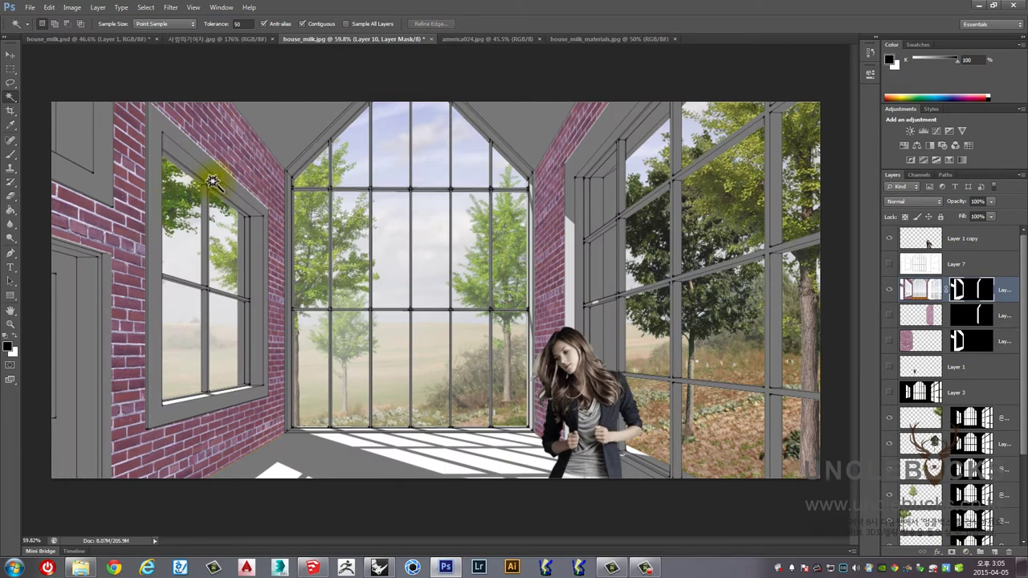
- Set Layer 10's blend mode to Multiply so the bricks blend into the render
{"action": "left_click", "coordinate": [922, 289]}
{"action": "left_click", "coordinate": [902, 201]}
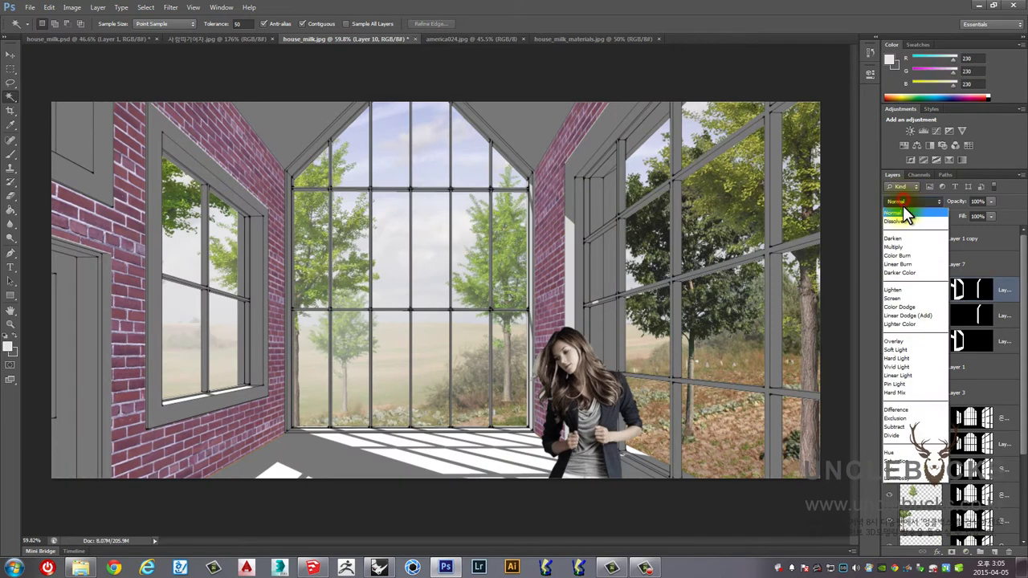
{"action": "left_click", "coordinate": [900, 248]}
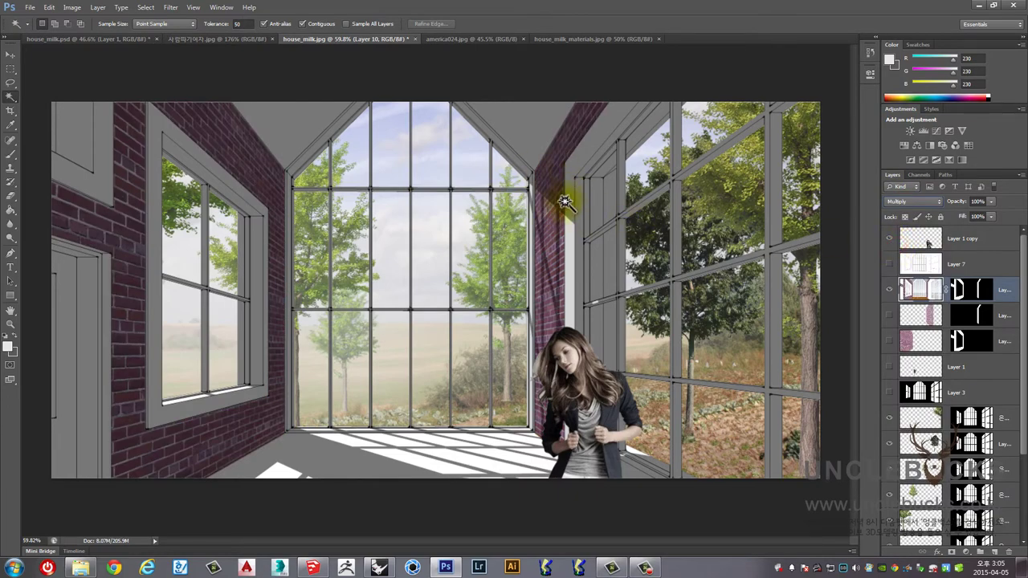
{"action": "left_click", "coordinate": [14, 69]}
{"action": "left_click", "coordinate": [924, 287], "text": "ctrl"}
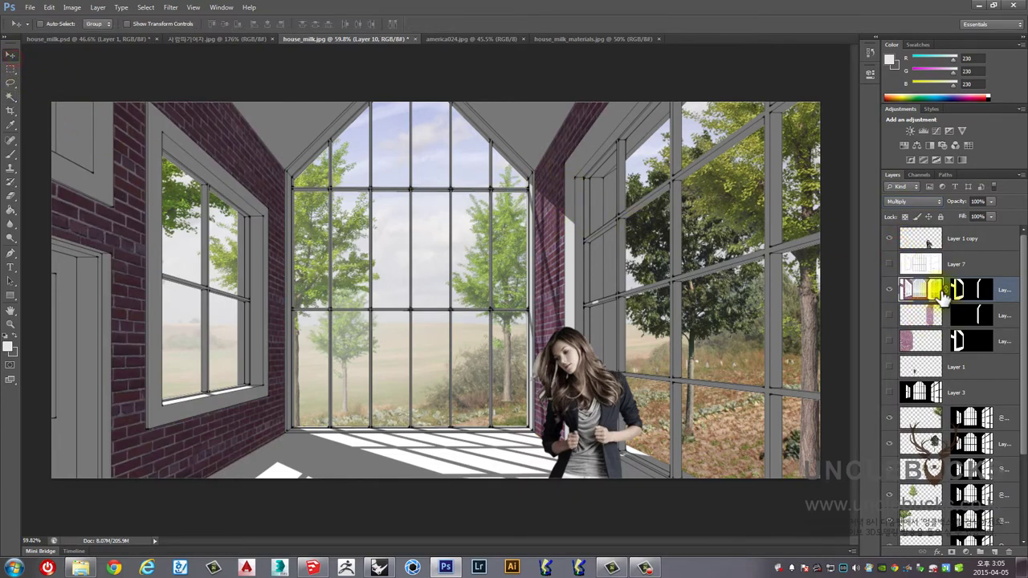
{"action": "left_click", "coordinate": [503, 289]}
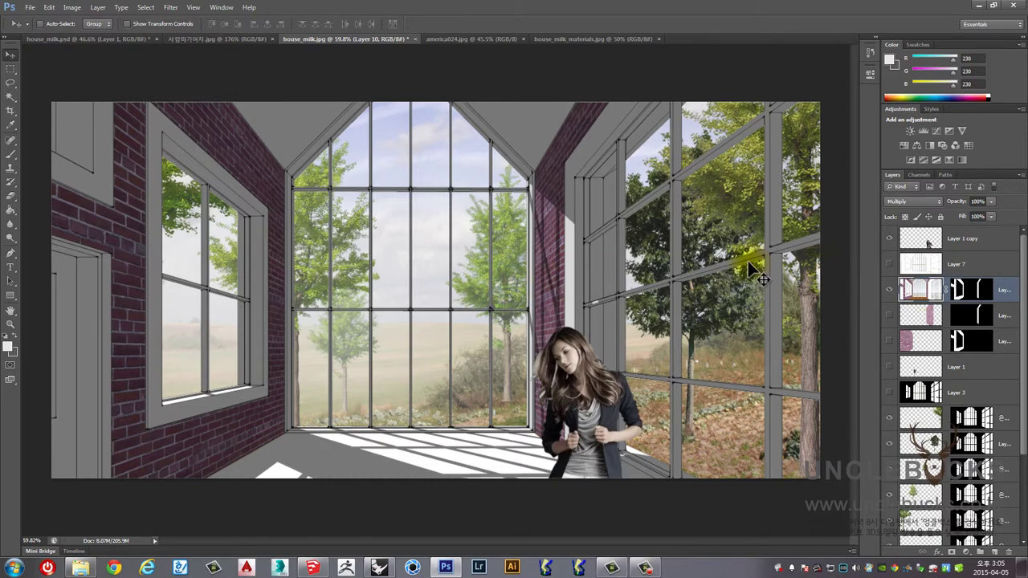
{"action": "key", "text": "i"}
- Lighten and saturate the brick layer slightly with Hue/Saturation
{"action": "key", "text": "ctrl+u"}
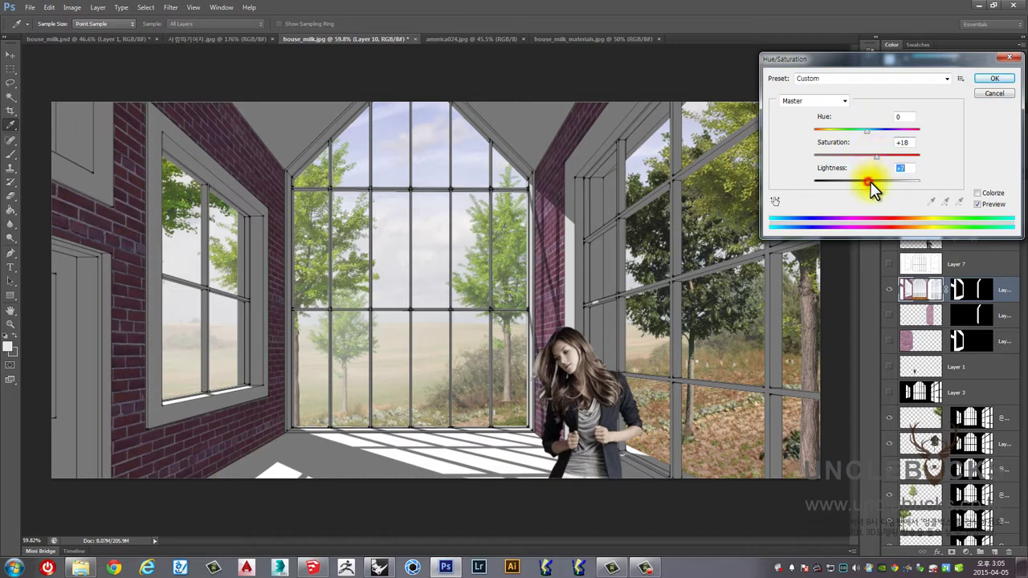
{"action": "left_click_drag", "start_coordinate": [868, 182], "coordinate": [880, 185]}
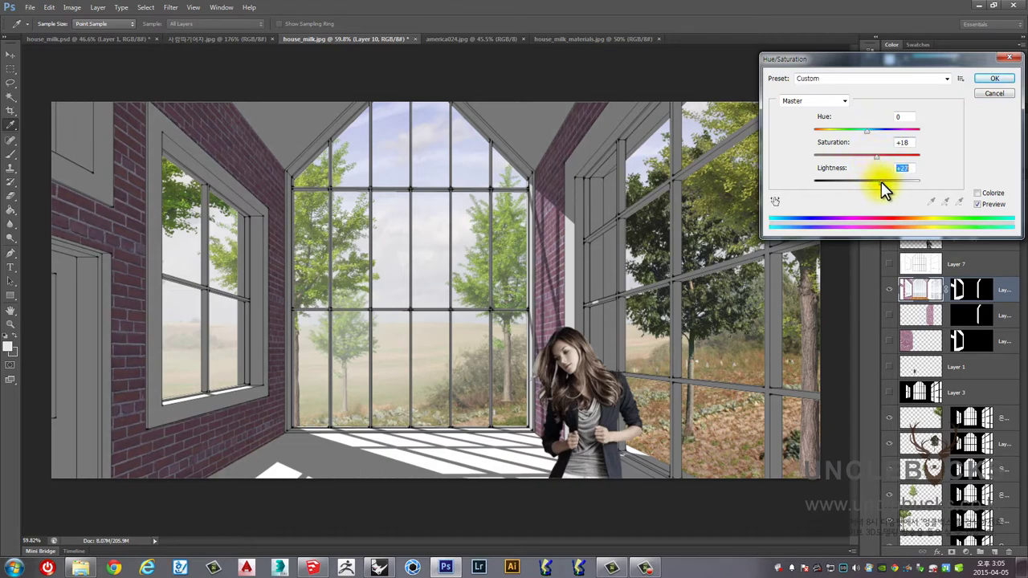
{"action": "left_click", "coordinate": [993, 79]}
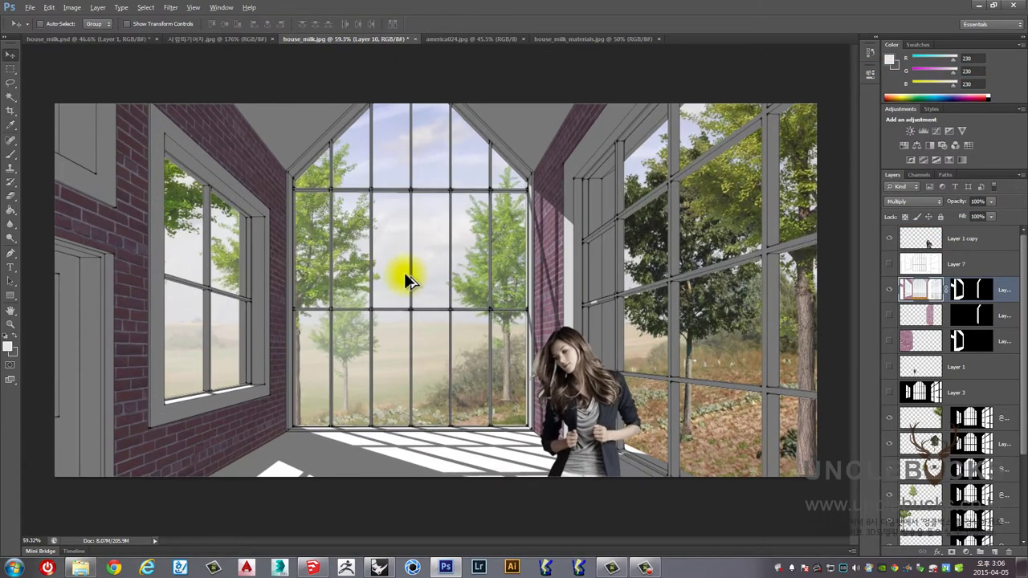
{"action": "scroll", "coordinate": [403, 272], "scroll_direction": "up", "scroll_amount": 1}
{"action": "scroll", "coordinate": [169, 417], "scroll_direction": "down", "scroll_amount": 1}
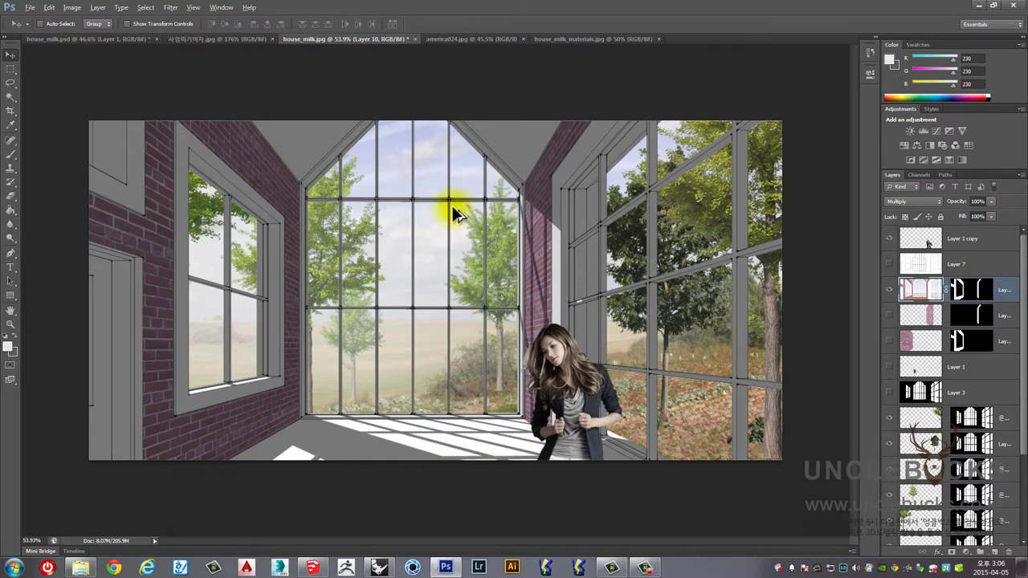
{"action": "scroll", "coordinate": [522, 236], "scroll_direction": "down", "scroll_amount": 1}
{"action": "scroll", "coordinate": [269, 329], "scroll_direction": "up", "scroll_amount": 2}
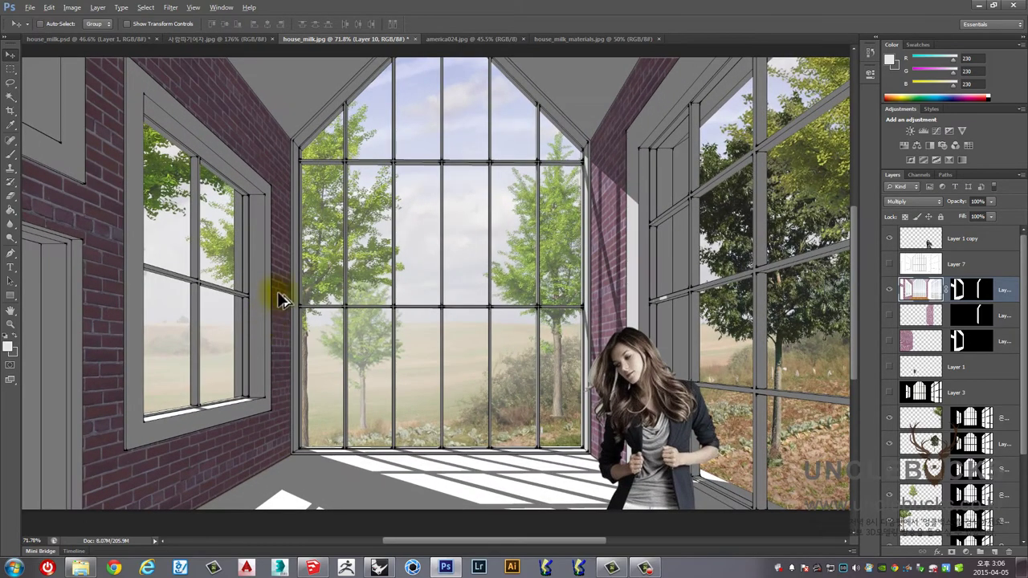
- Duplicate the brick layer as Layer 10 copy
{"action": "key", "text": "alt"}
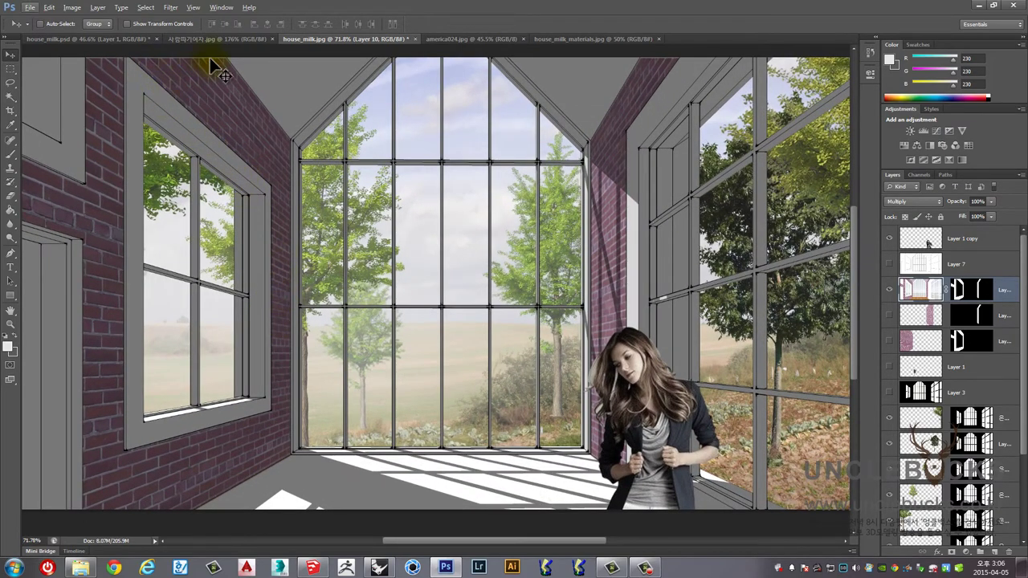
{"action": "scroll", "coordinate": [478, 373], "scroll_direction": "down", "scroll_amount": 2}
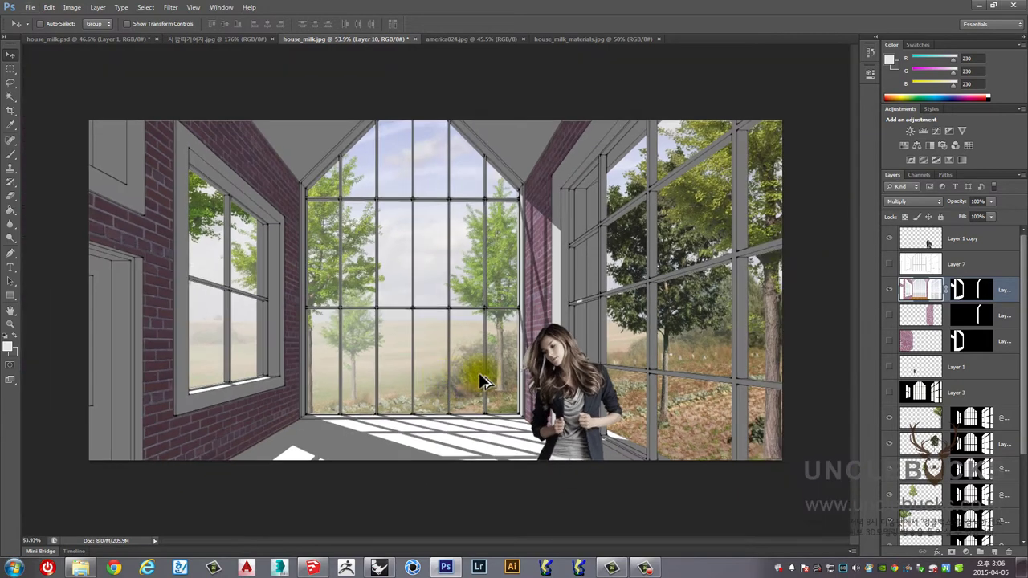
{"action": "scroll", "coordinate": [582, 337], "scroll_direction": "up", "scroll_amount": 1}
{"action": "scroll", "coordinate": [582, 337], "scroll_direction": "up", "scroll_amount": 1}
{"action": "scroll", "coordinate": [544, 295], "scroll_direction": "down", "scroll_amount": 2}
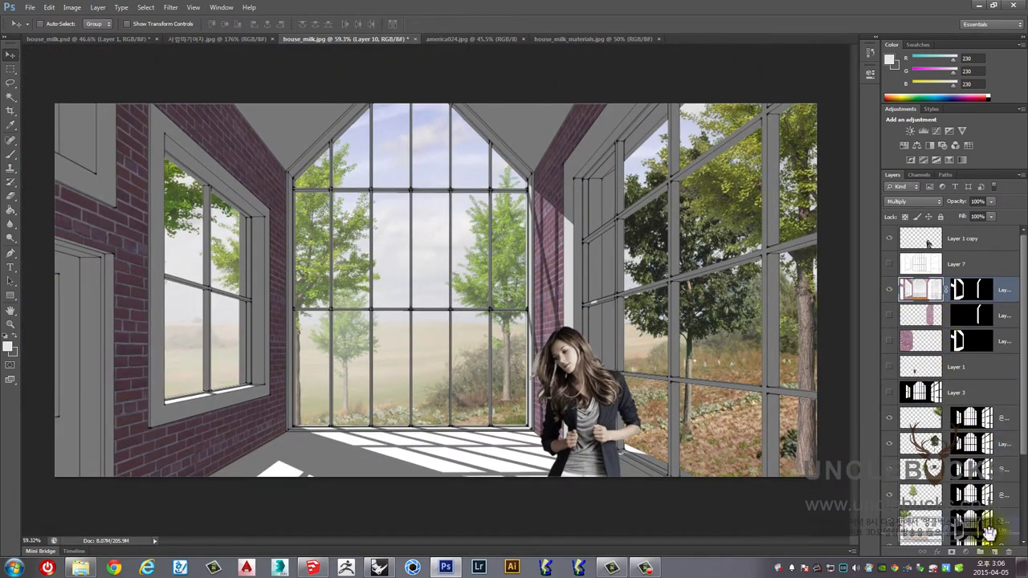
{"action": "key", "text": "ctrl+j"}
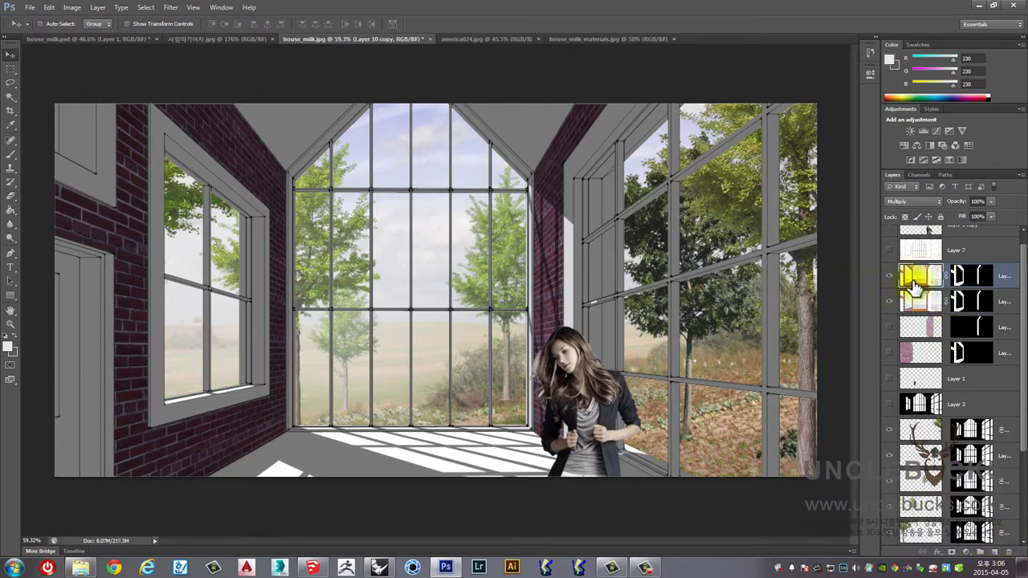
- Delete Layer 10 copy's mask and magic-wand the room's floor area on Layer 7
{"action": "mouse_move", "coordinate": [910, 297]}
{"action": "left_mouse_down"}
{"action": "mouse_move", "coordinate": [966, 277]}
{"action": "mouse_move", "coordinate": [1008, 549]}
{"action": "left_mouse_up"}
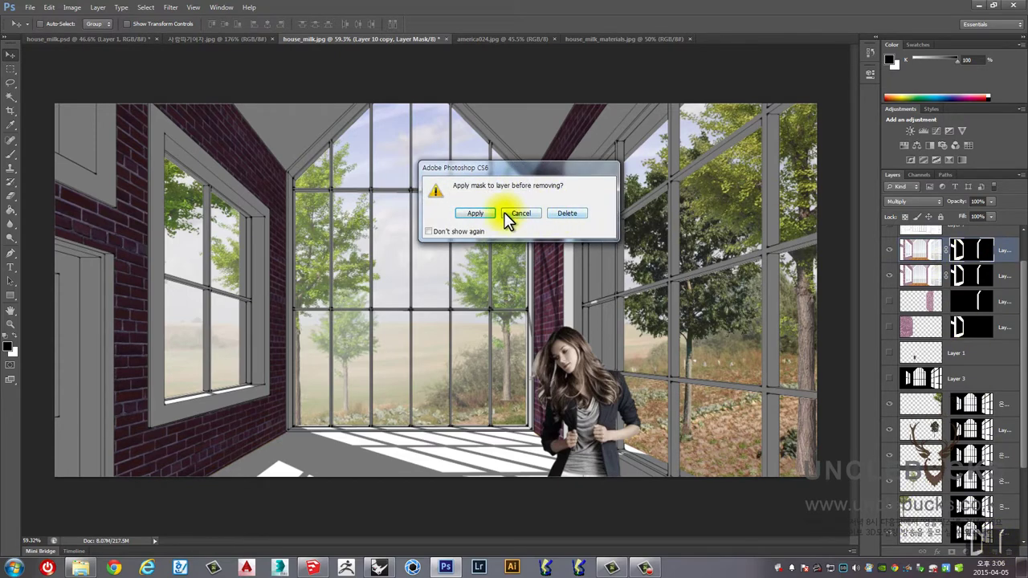
{"action": "left_click", "coordinate": [573, 213]}
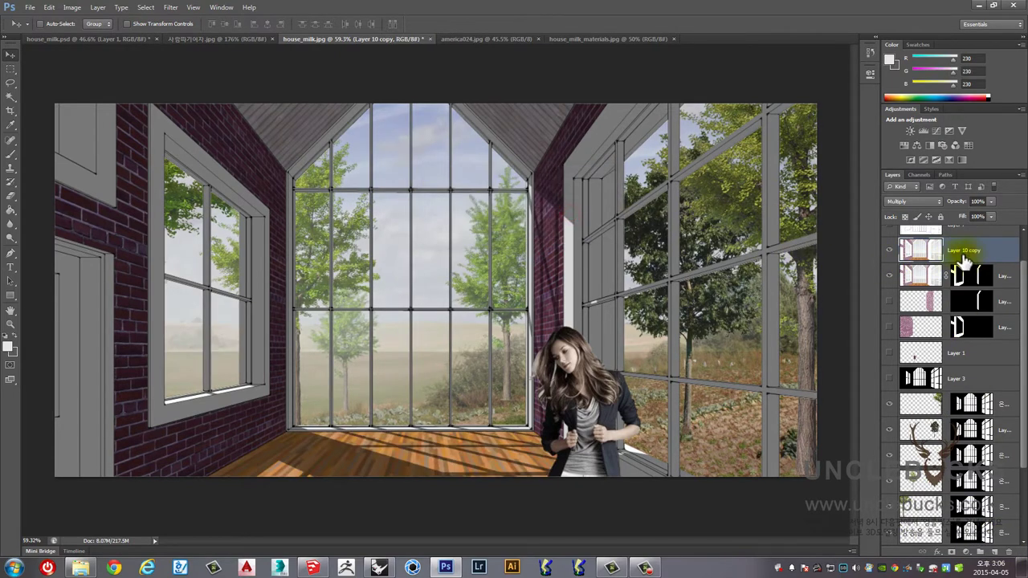
{"action": "scroll", "coordinate": [1024, 321], "scroll_direction": "up", "scroll_amount": 2}
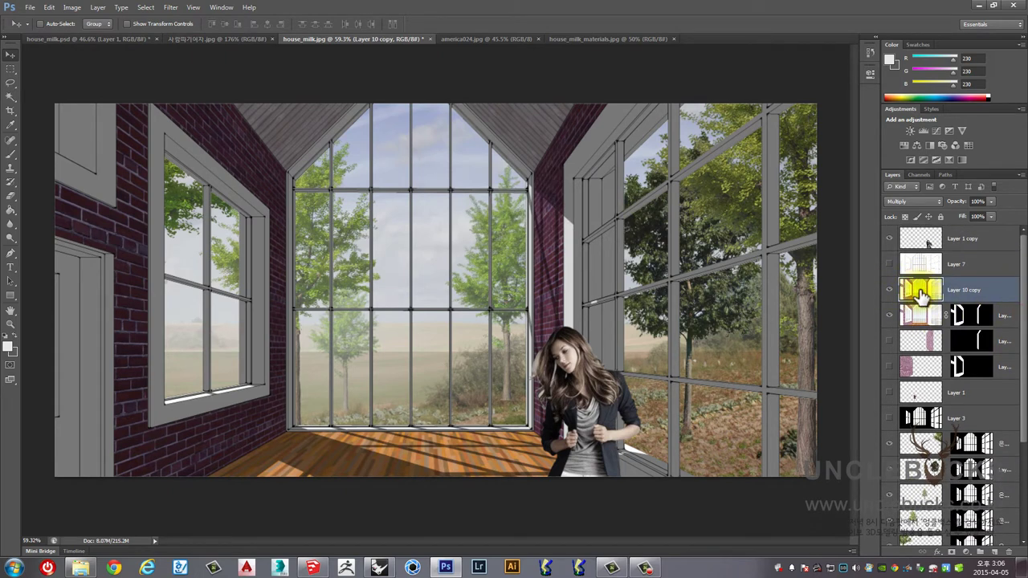
{"action": "left_click", "coordinate": [925, 261]}
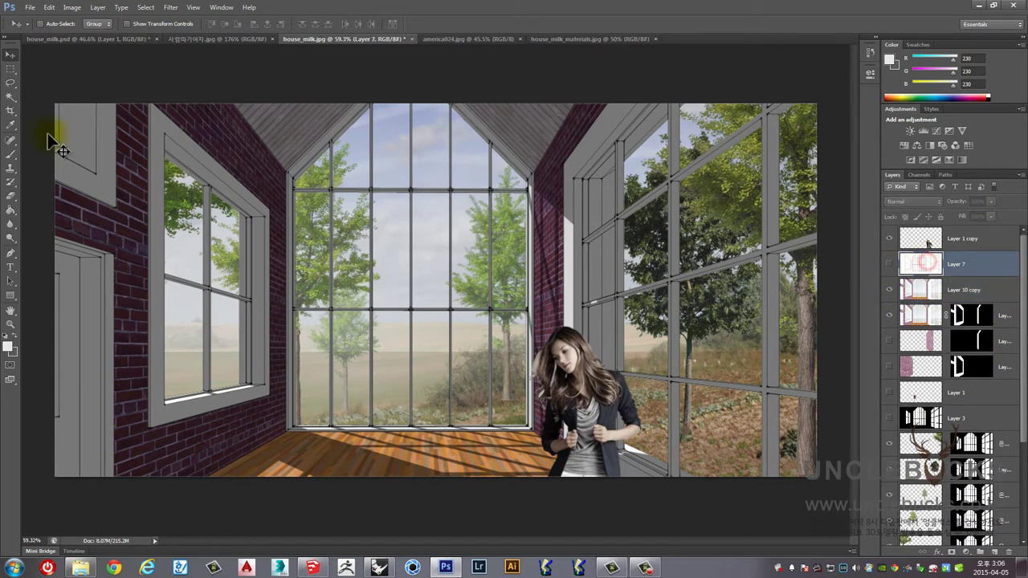
{"action": "left_click", "coordinate": [11, 97]}
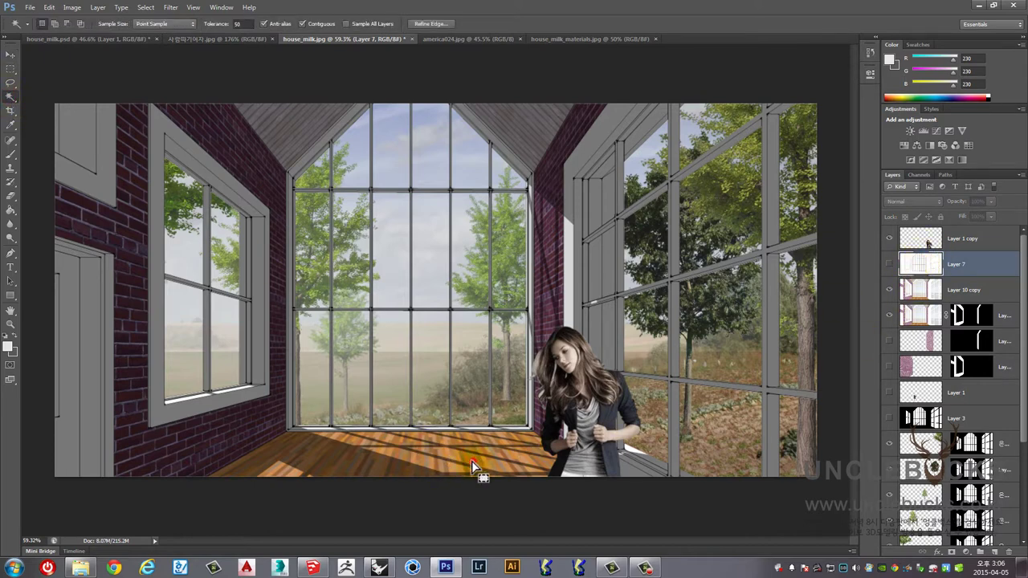
{"action": "left_click", "coordinate": [237, 464]}
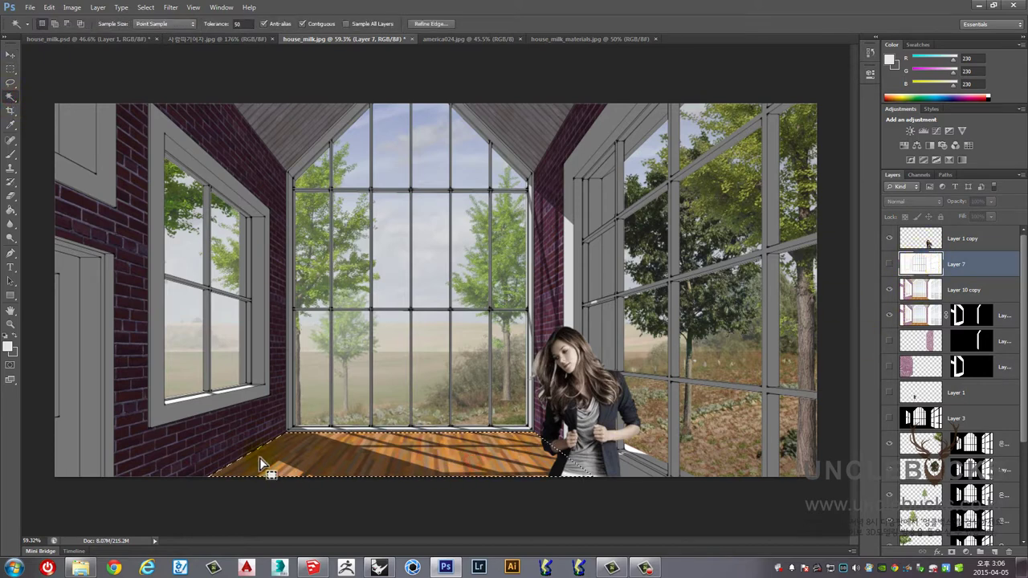
- Duplicate Layer 10 copy as a hidden Layer 10 copy 2, then mask Layer 10 copy to the floor
{"action": "left_click", "coordinate": [933, 291]}
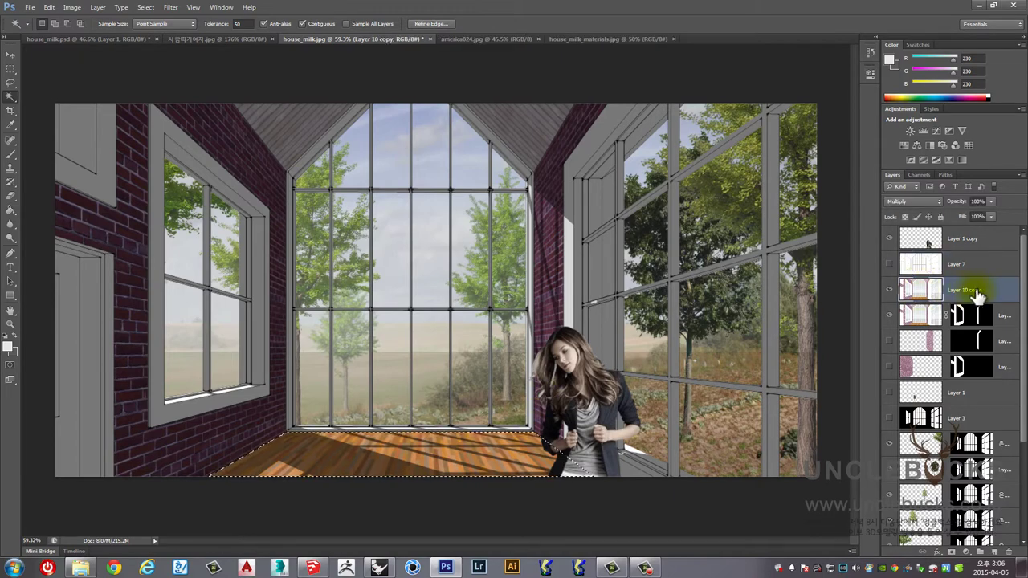
{"action": "left_click_drag", "start_coordinate": [976, 295], "coordinate": [994, 553]}
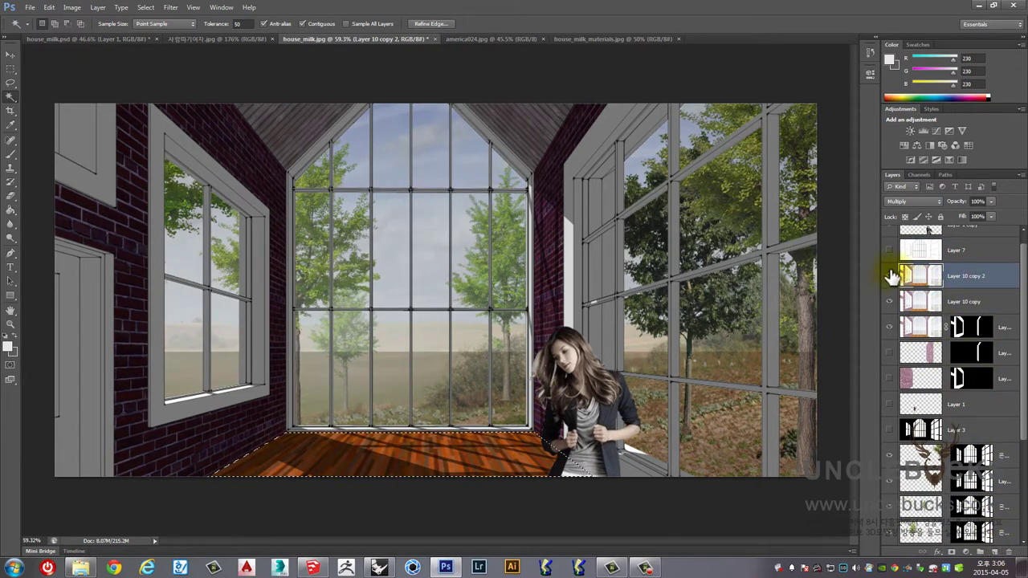
{"action": "left_click", "coordinate": [889, 275]}
{"action": "left_click", "coordinate": [931, 302]}
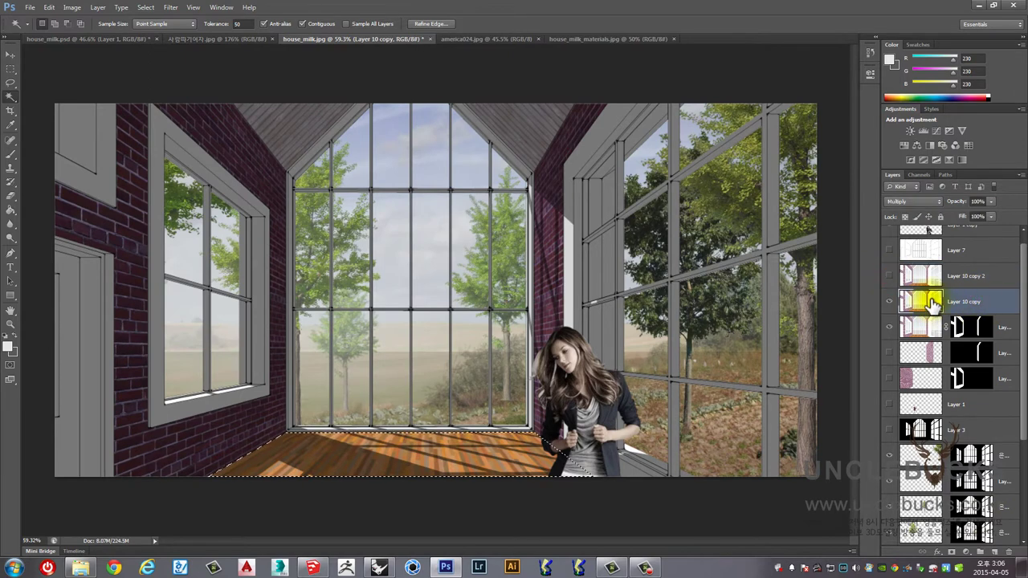
{"action": "left_click", "coordinate": [951, 552]}
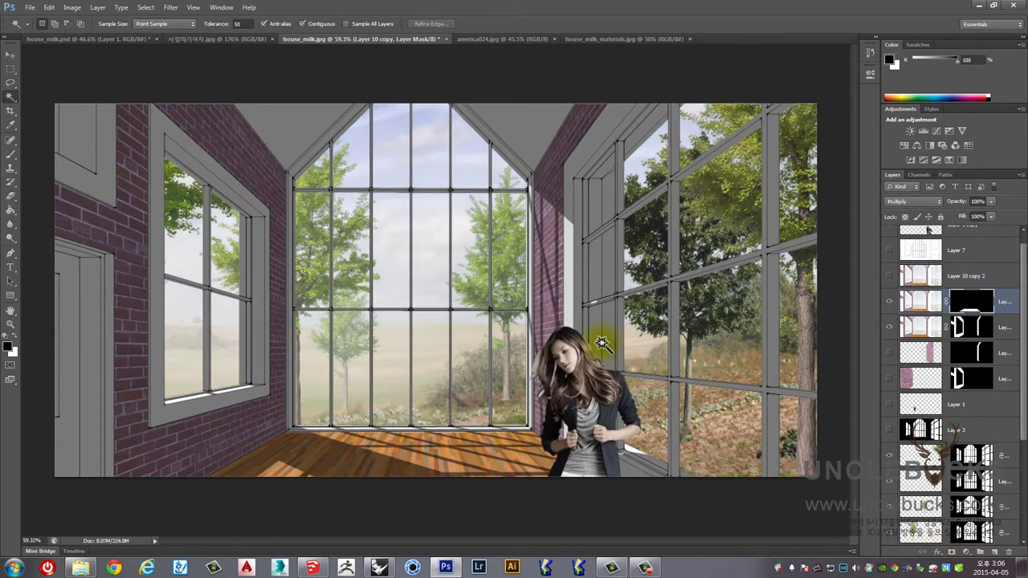
- Return to Layer 10 copy's image and reselect Layer 7 for the next selection
{"action": "left_click", "coordinate": [927, 302]}
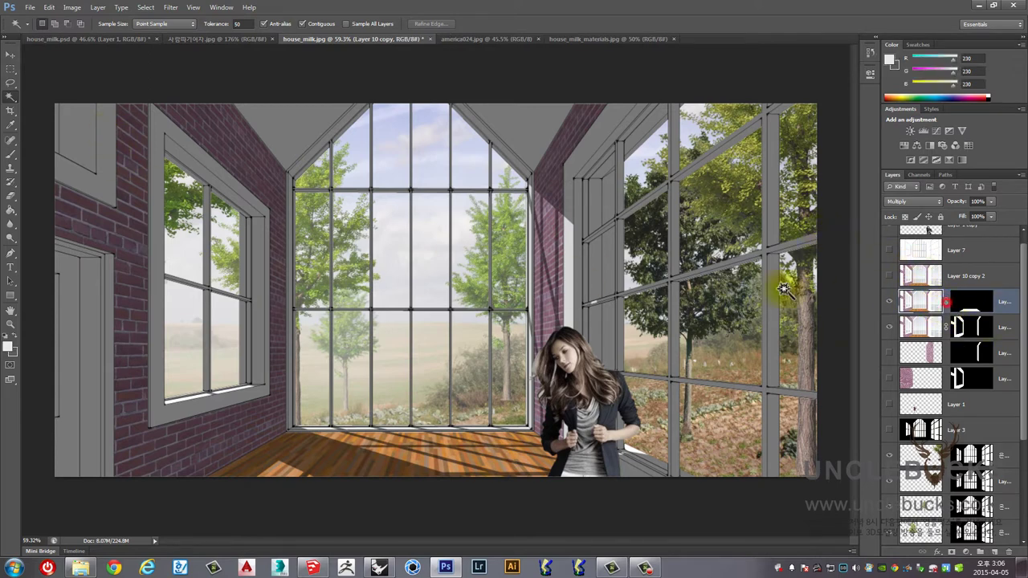
{"action": "left_click", "coordinate": [11, 54]}
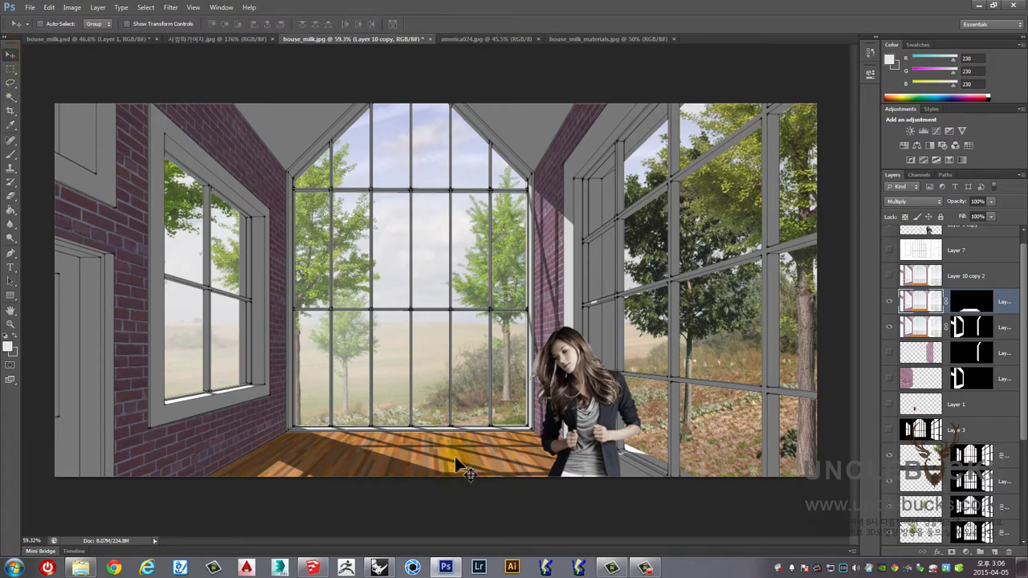
{"action": "scroll", "coordinate": [455, 436], "scroll_direction": "down", "scroll_amount": 2}
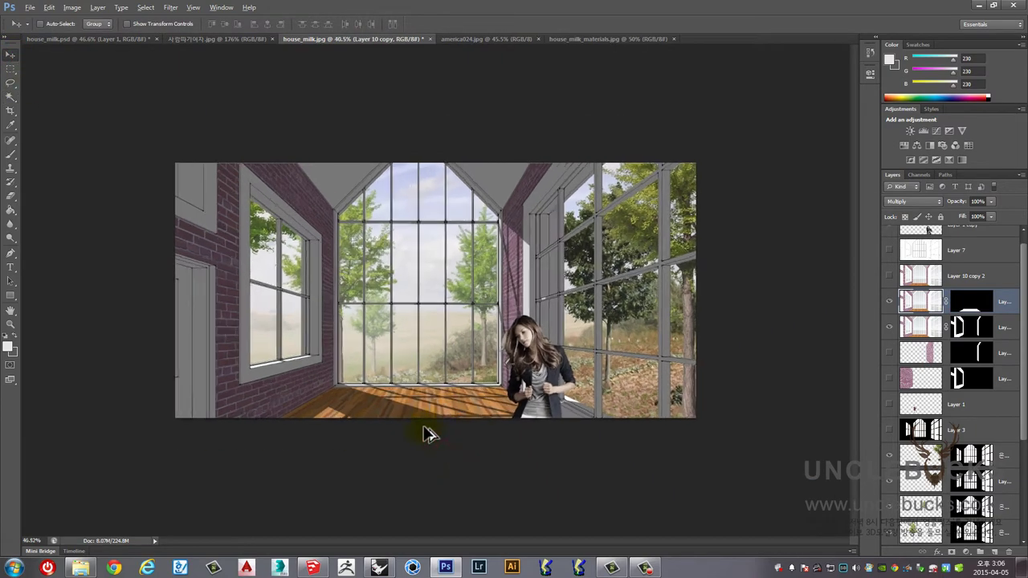
{"action": "scroll", "coordinate": [422, 423], "scroll_direction": "up", "scroll_amount": 3}
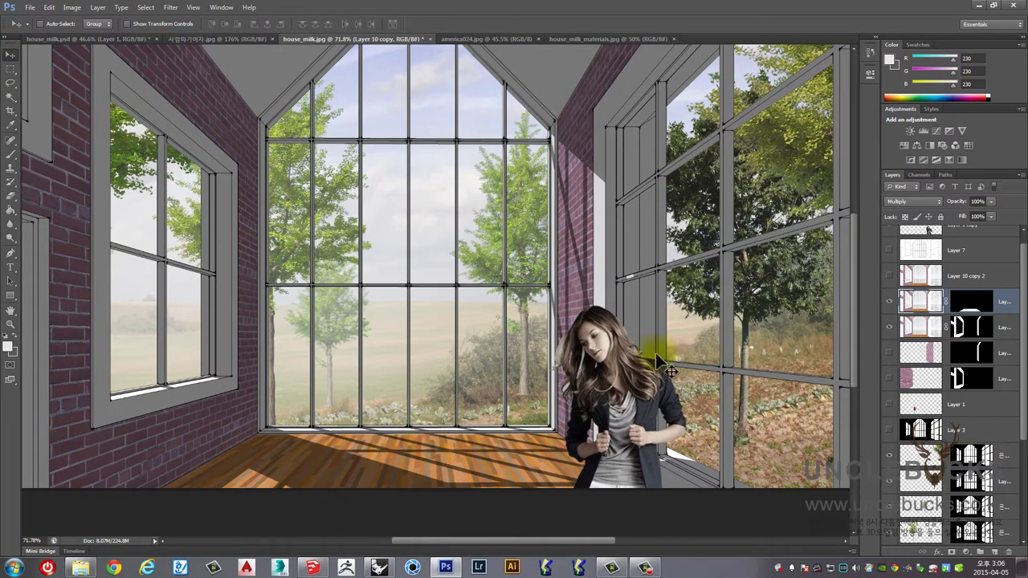
{"action": "left_click", "coordinate": [947, 276]}
{"action": "left_click", "coordinate": [925, 251]}
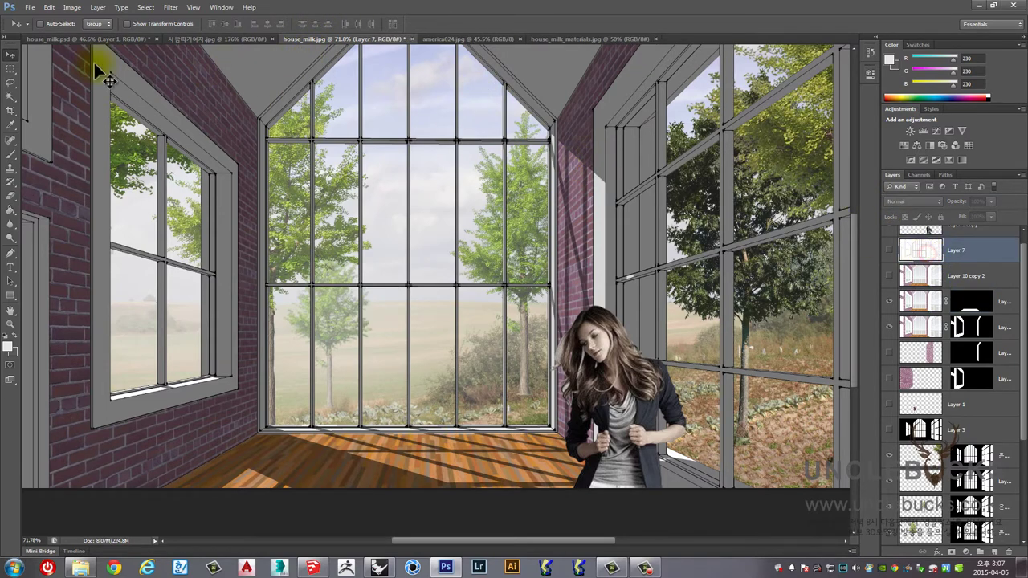
{"action": "left_click", "coordinate": [10, 97]}
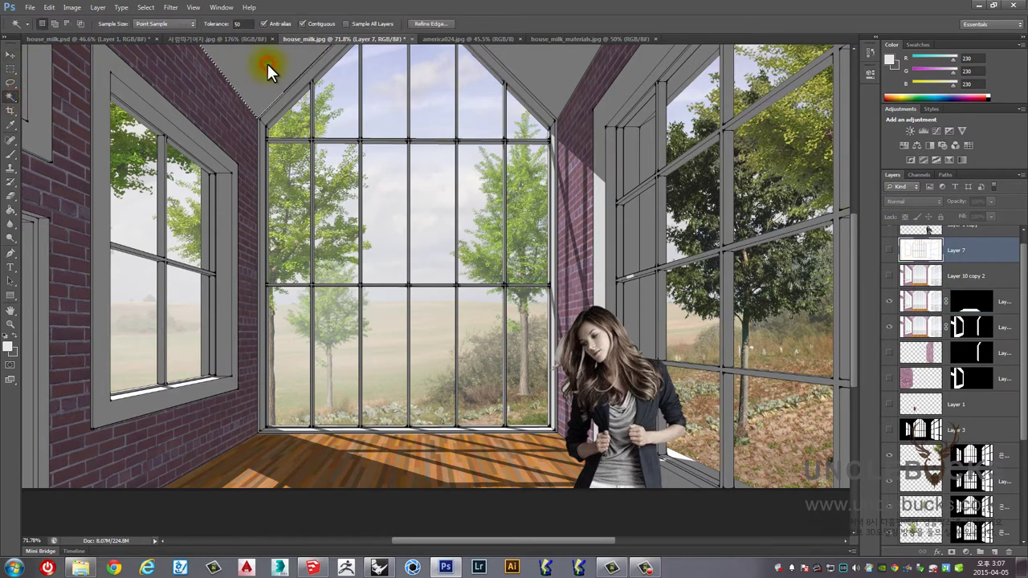
- Select both ceiling triangles, show Layer 10 copy 2, and mask it to the ceiling
{"action": "left_click", "coordinate": [294, 83]}
{"action": "scroll", "coordinate": [294, 82], "scroll_direction": "down", "scroll_amount": 3}
{"action": "scroll", "coordinate": [351, 101], "scroll_direction": "up", "scroll_amount": 2}
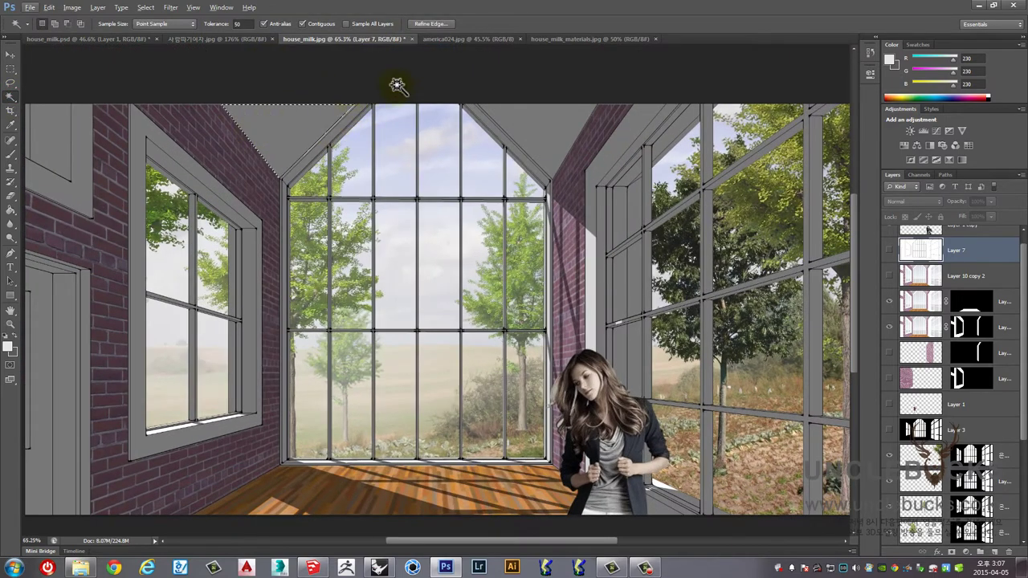
{"action": "left_click", "coordinate": [546, 125], "text": "shift"}
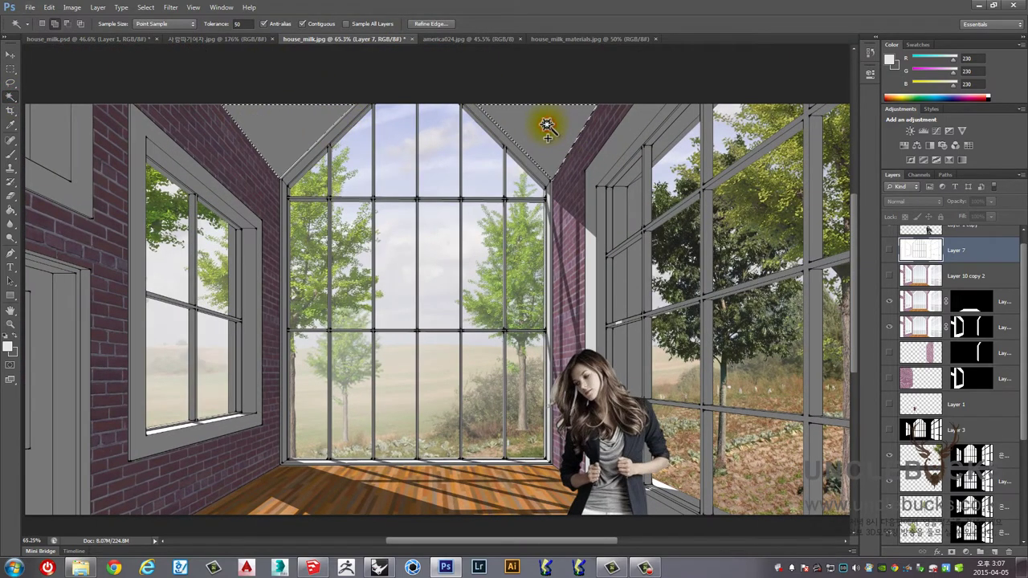
{"action": "left_click", "coordinate": [926, 275]}
{"action": "left_click", "coordinate": [889, 275]}
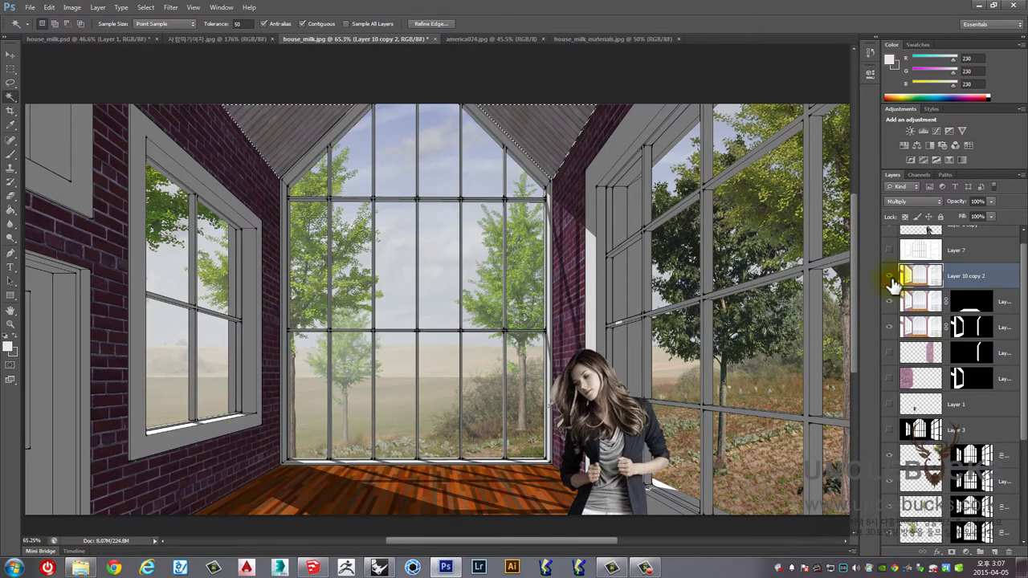
{"action": "left_click", "coordinate": [952, 552]}
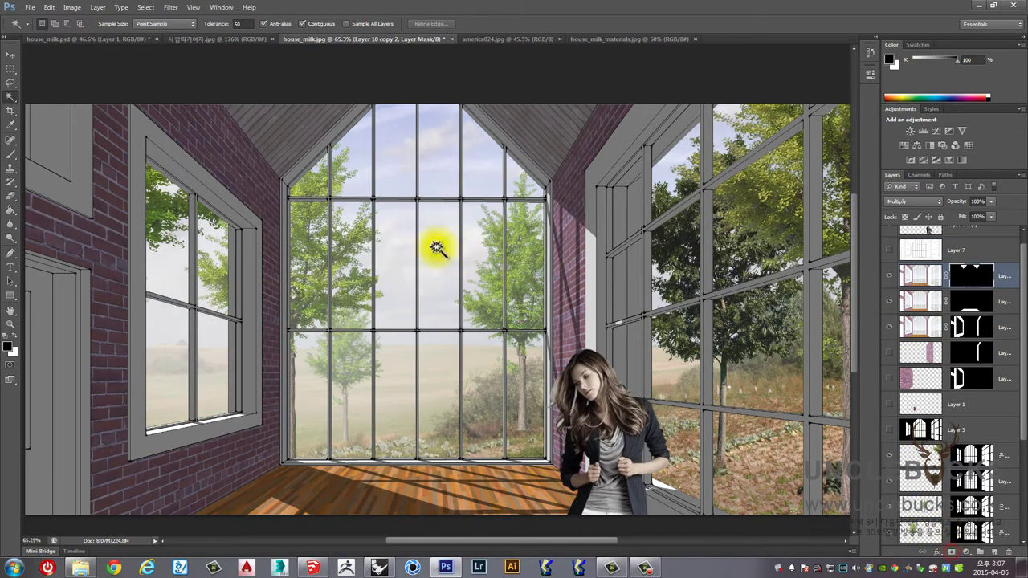
- Inspect the masked plank texture on the ceiling with the Move tool active
{"action": "left_click", "coordinate": [12, 54]}
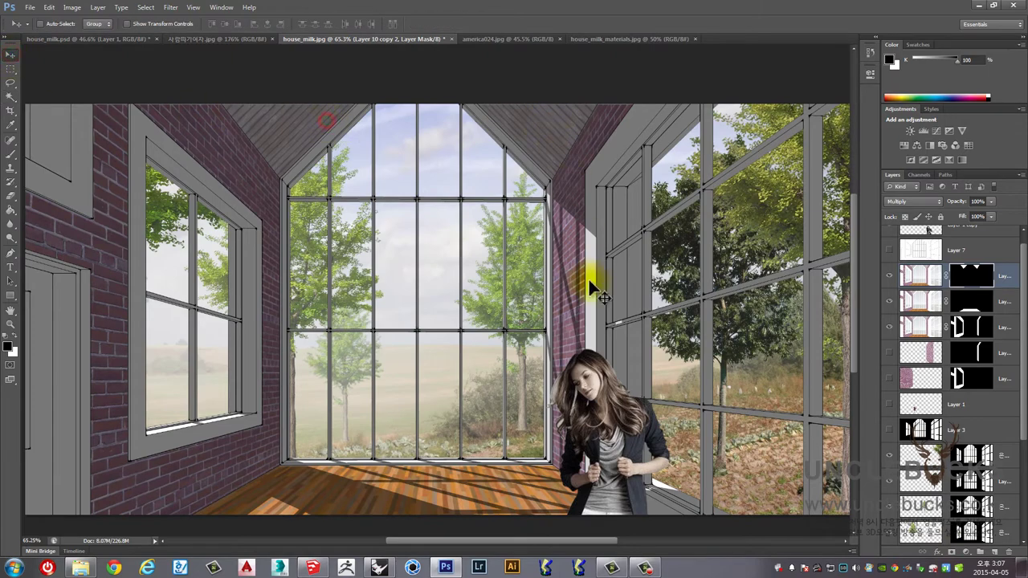
{"action": "scroll", "coordinate": [599, 309], "scroll_direction": "down", "scroll_amount": 1}
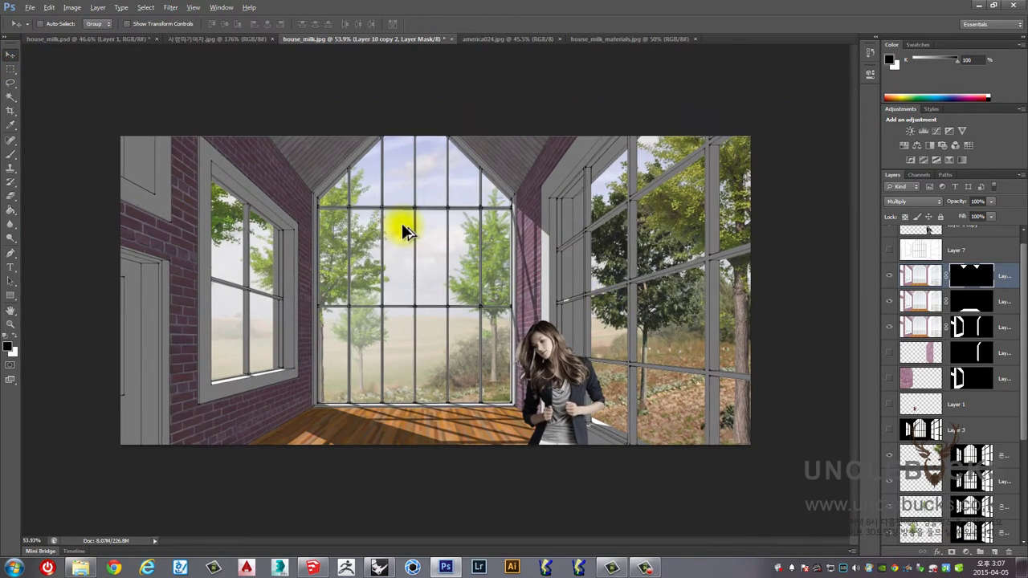
{"action": "scroll", "coordinate": [401, 223], "scroll_direction": "up", "scroll_amount": 2}
{"action": "scroll", "coordinate": [361, 211], "scroll_direction": "down", "scroll_amount": 1}
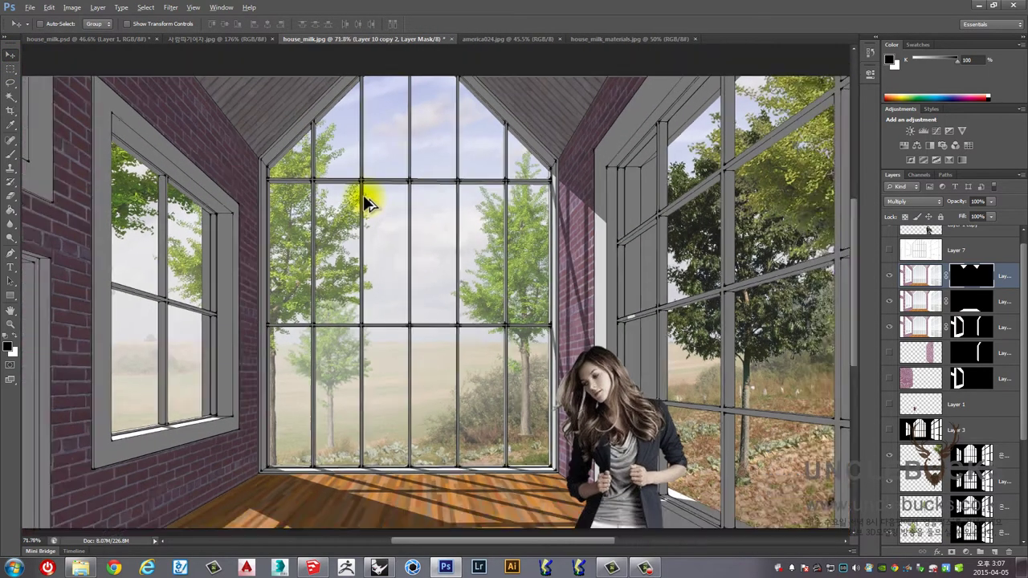
{"action": "scroll", "coordinate": [321, 153], "scroll_direction": "down", "scroll_amount": 1}
{"action": "scroll", "coordinate": [299, 129], "scroll_direction": "down", "scroll_amount": 1}
{"action": "scroll", "coordinate": [310, 151], "scroll_direction": "up", "scroll_amount": 2}
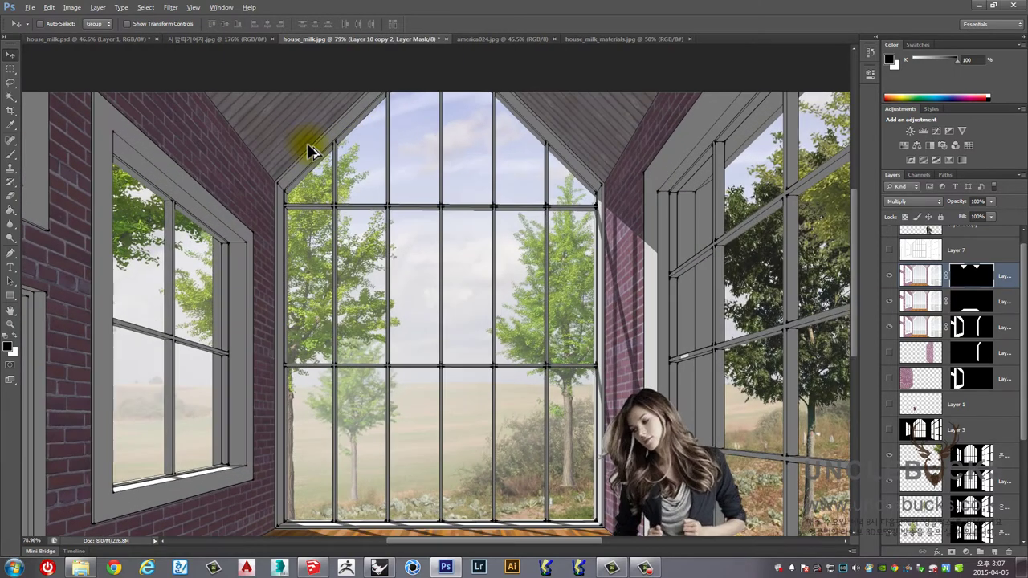
{"action": "scroll", "coordinate": [319, 127], "scroll_direction": "down", "scroll_amount": 1}
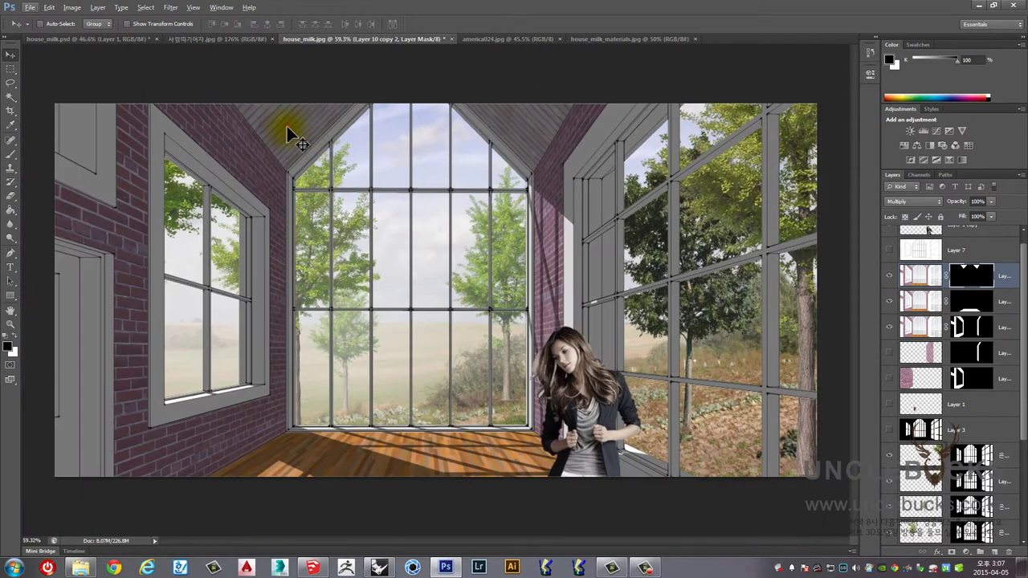
{"action": "left_click", "coordinate": [286, 126]}
{"action": "left_click", "coordinate": [253, 160]}
{"action": "scroll", "coordinate": [268, 124], "scroll_direction": "up", "scroll_amount": 3}
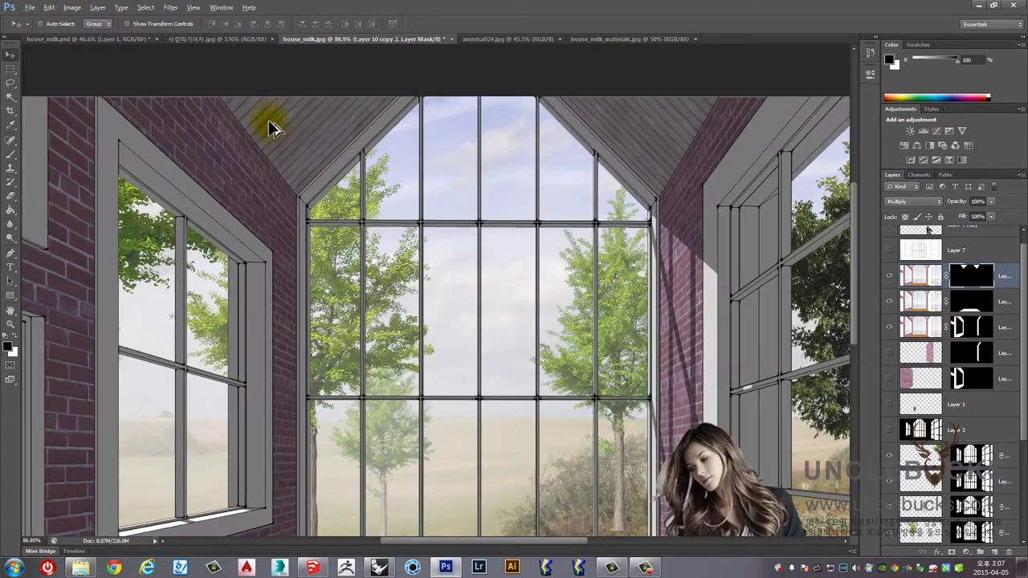
{"action": "scroll", "coordinate": [268, 124], "scroll_direction": "down", "scroll_amount": 2}
{"action": "scroll", "coordinate": [246, 142], "scroll_direction": "down", "scroll_amount": 1}
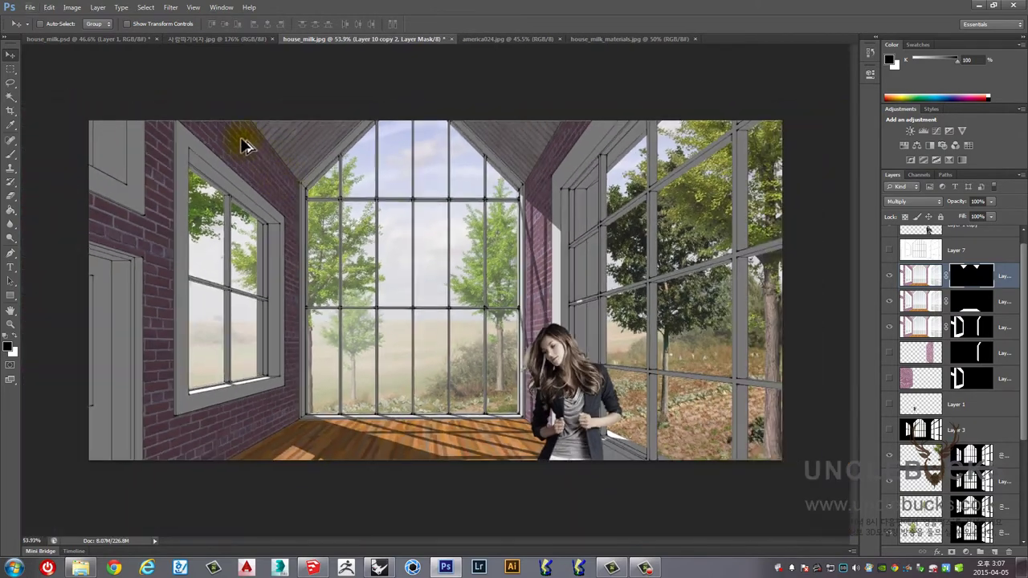
{"action": "scroll", "coordinate": [298, 202], "scroll_direction": "up", "scroll_amount": 2}
{"action": "scroll", "coordinate": [427, 218], "scroll_direction": "up", "scroll_amount": 2}
{"action": "scroll", "coordinate": [336, 253], "scroll_direction": "down", "scroll_amount": 3}
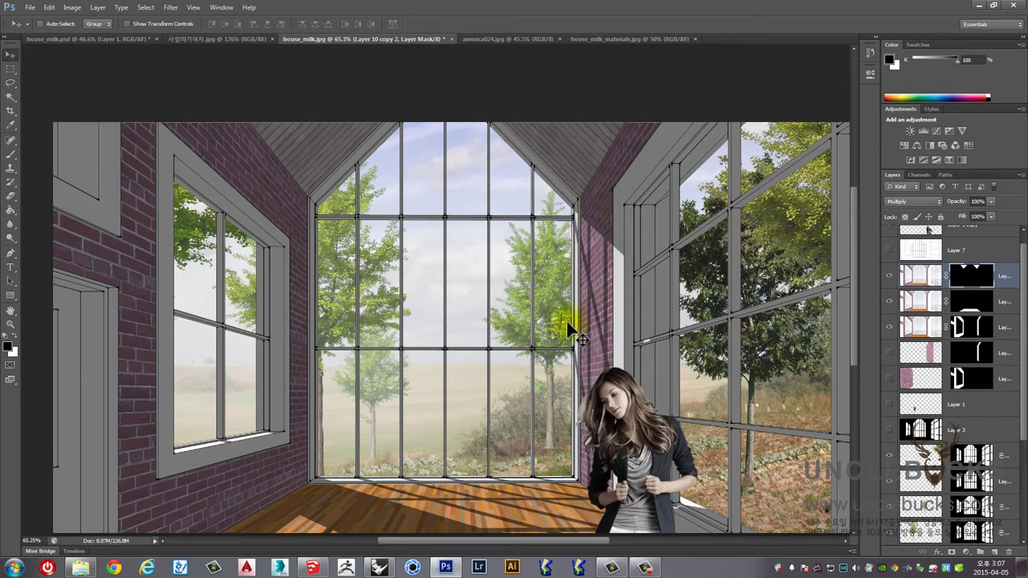
{"action": "scroll", "coordinate": [565, 351], "scroll_direction": "down", "scroll_amount": 2}
{"action": "scroll", "coordinate": [461, 300], "scroll_direction": "up", "scroll_amount": 2}
{"action": "scroll", "coordinate": [461, 300], "scroll_direction": "up", "scroll_amount": 2}
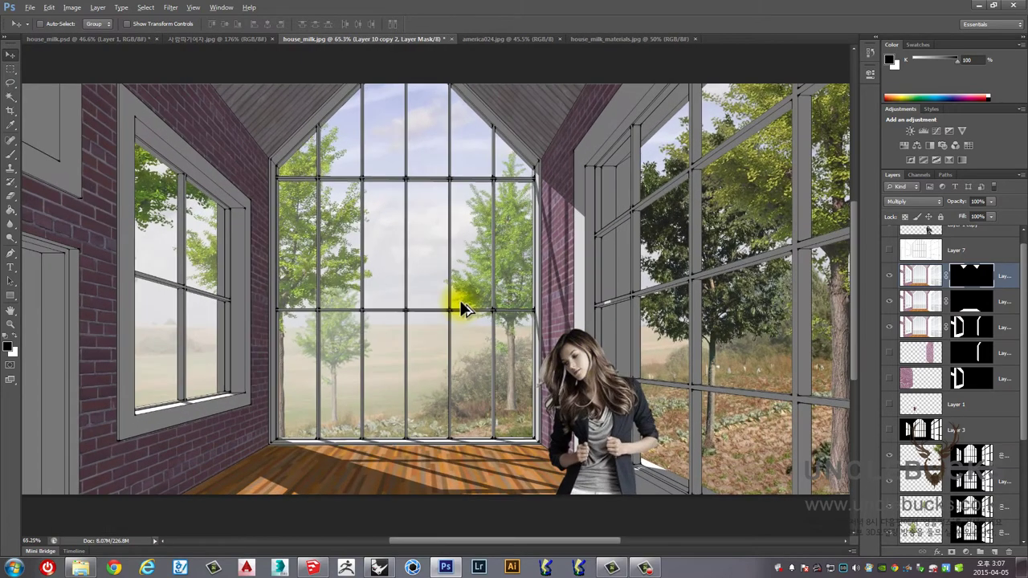
{"action": "scroll", "coordinate": [461, 300], "scroll_direction": "down", "scroll_amount": 3}
- Tint the ceiling plank layer with a Hue/Saturation hue shift, after discarding a lightness try
{"action": "left_click", "coordinate": [920, 275]}
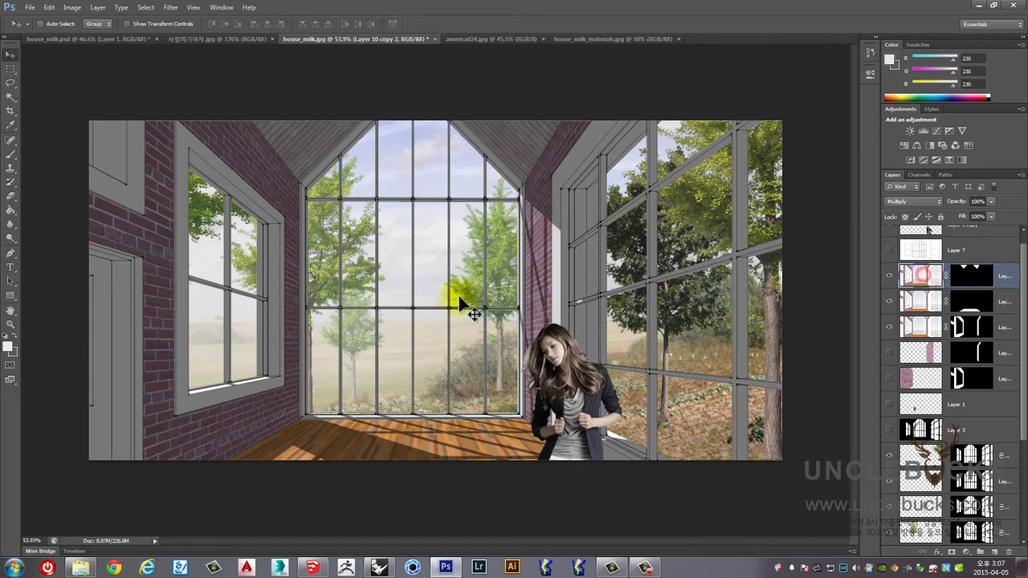
{"action": "key", "text": "ctrl+u"}
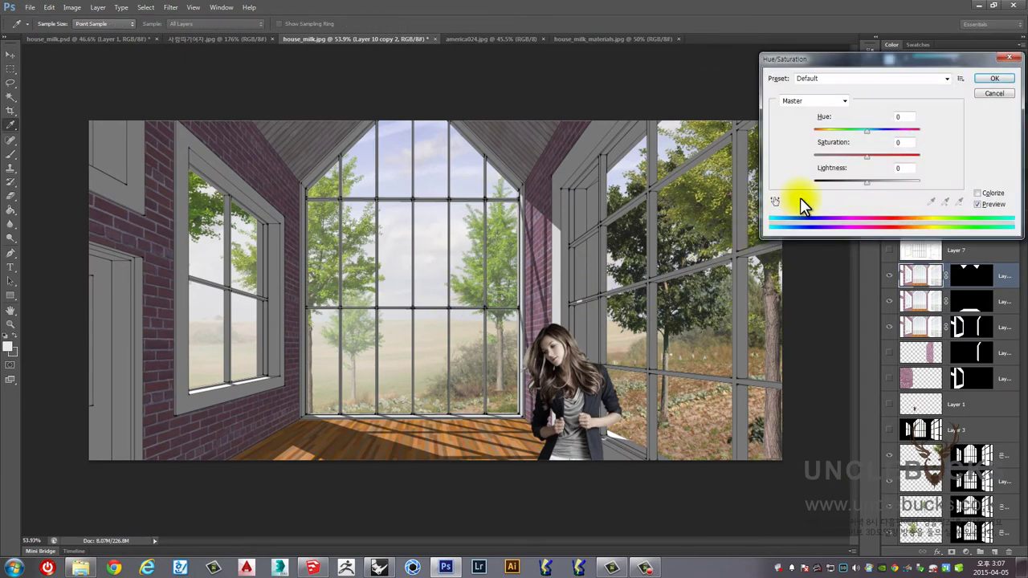
{"action": "left_click_drag", "start_coordinate": [866, 180], "coordinate": [879, 181]}
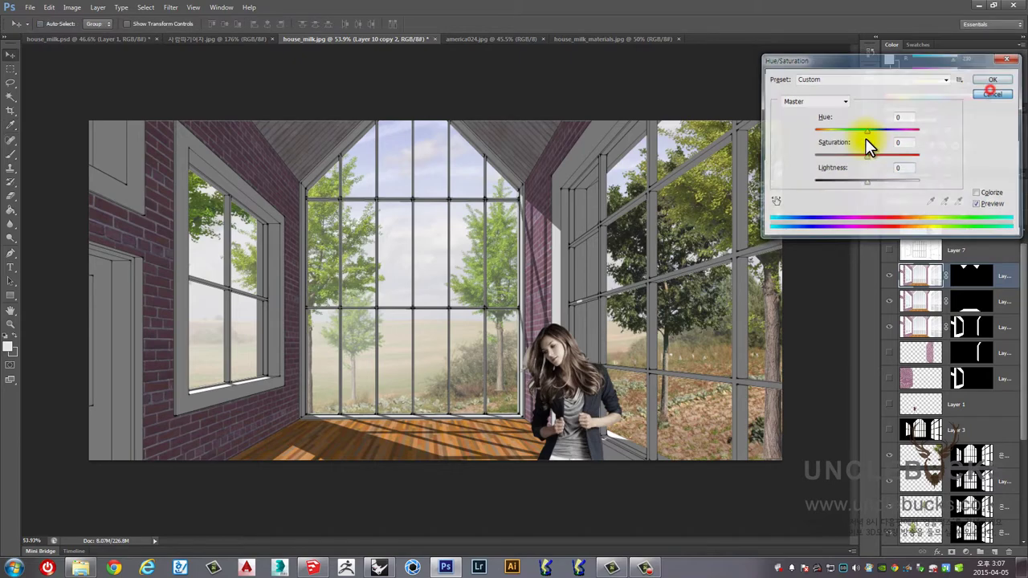
{"action": "key", "text": "Return"}
{"action": "key", "text": "ctrl+u"}
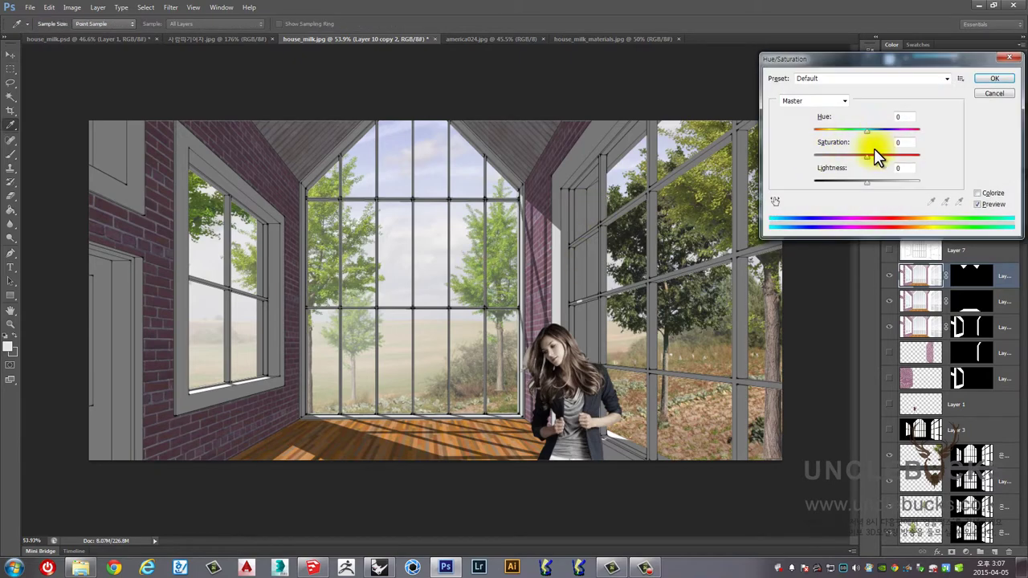
{"action": "left_click_drag", "start_coordinate": [865, 128], "coordinate": [879, 130]}
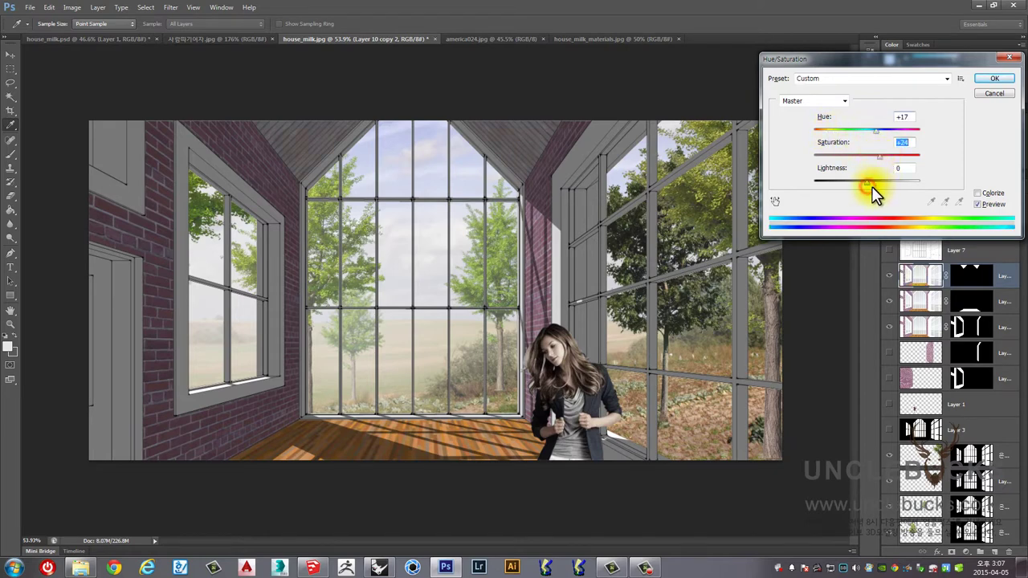
{"action": "key", "text": "Return"}
- Compare Normal blending on the ceiling layer, then set it back to Multiply
{"action": "key", "text": "v"}
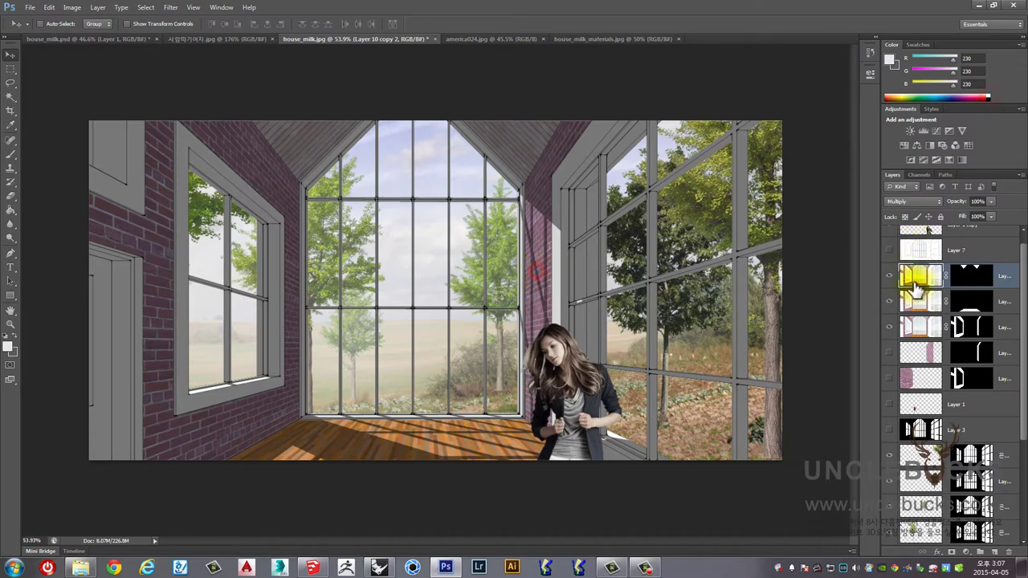
{"action": "left_click", "coordinate": [907, 201]}
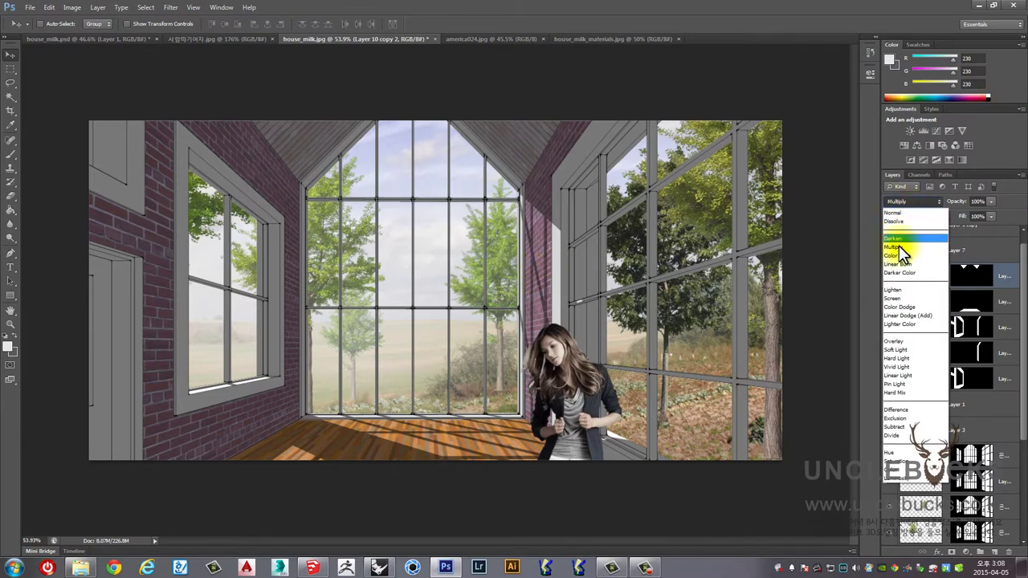
{"action": "left_click", "coordinate": [903, 212]}
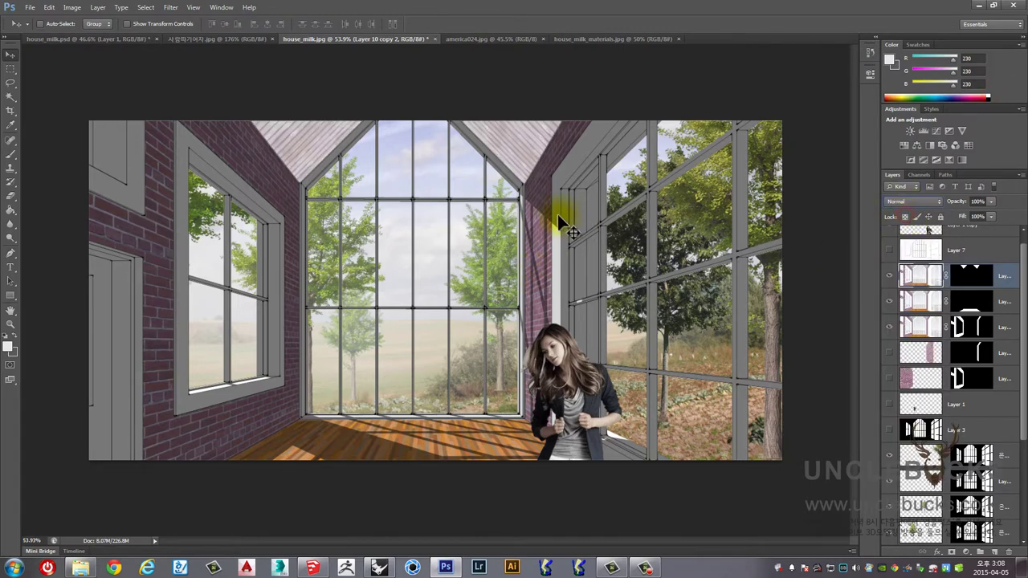
{"action": "left_click", "coordinate": [586, 227]}
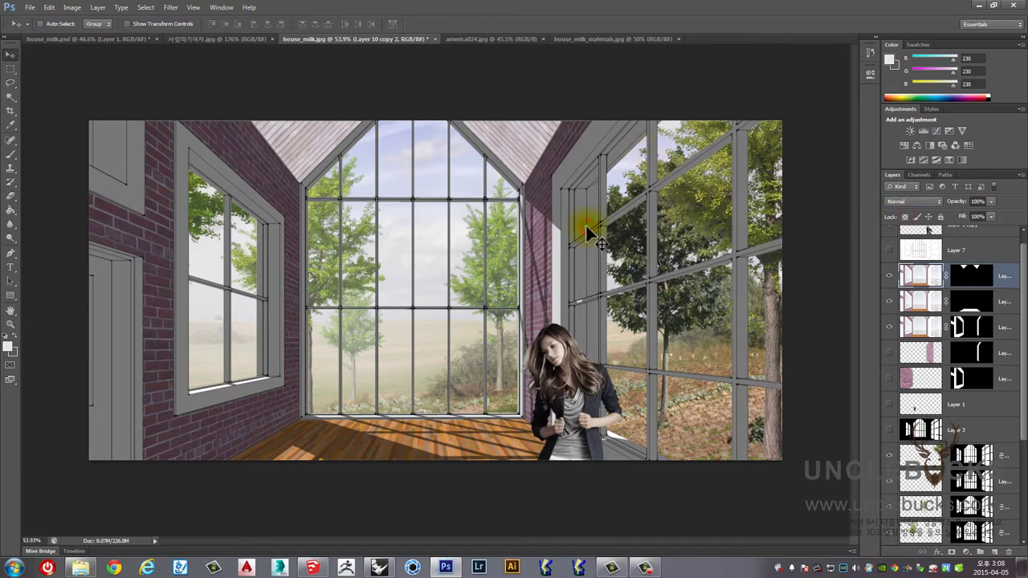
{"action": "left_click", "coordinate": [911, 202]}
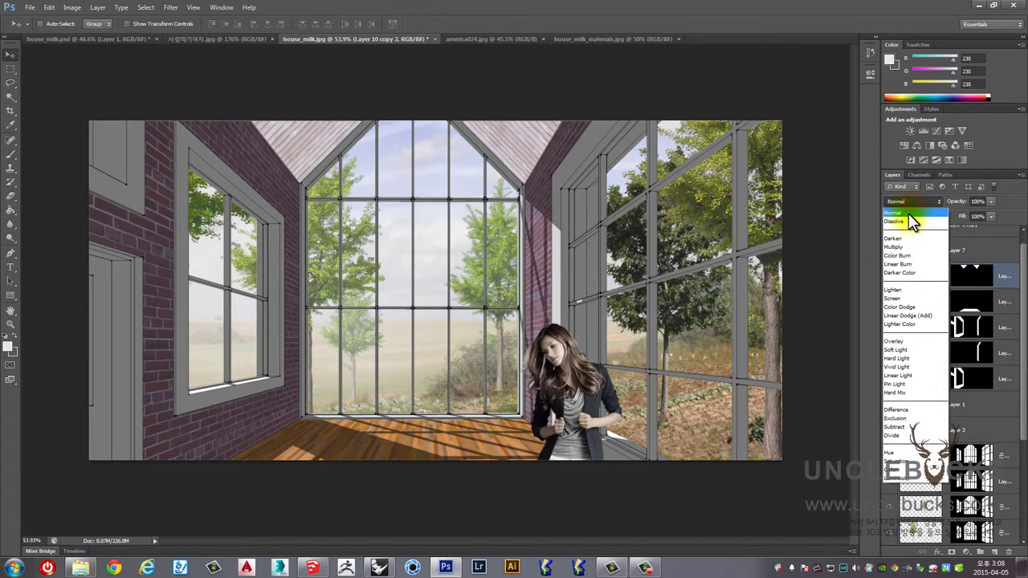
{"action": "left_click", "coordinate": [907, 247]}
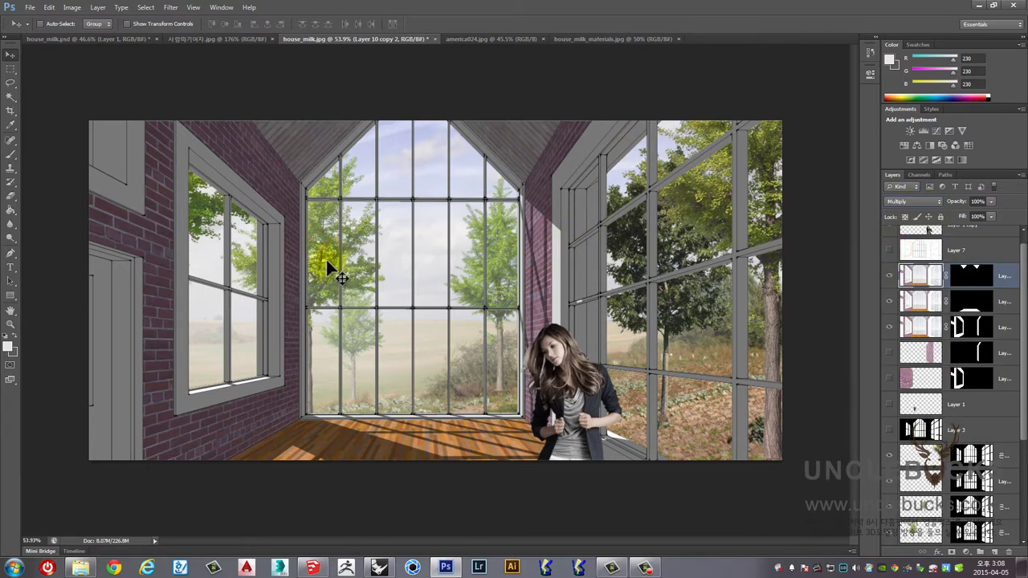
{"action": "scroll", "coordinate": [326, 259], "scroll_direction": "down", "scroll_amount": 1}
{"action": "scroll", "coordinate": [326, 259], "scroll_direction": "up", "scroll_amount": 3}
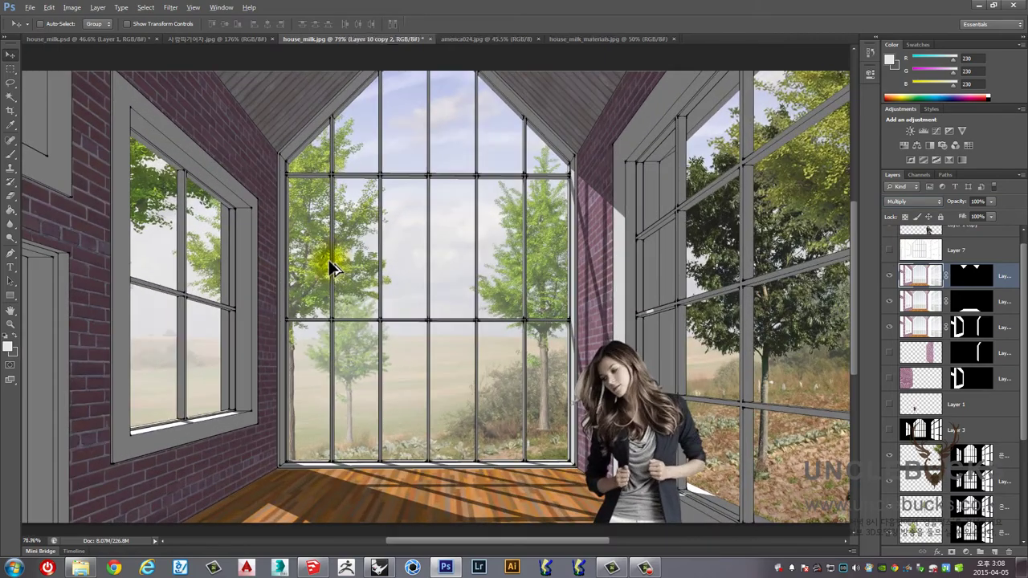
{"action": "scroll", "coordinate": [333, 264], "scroll_direction": "up", "scroll_amount": 1}
{"action": "scroll", "coordinate": [429, 419], "scroll_direction": "down", "scroll_amount": 1}
{"action": "scroll", "coordinate": [447, 487], "scroll_direction": "up", "scroll_amount": 1}
{"action": "scroll", "coordinate": [462, 484], "scroll_direction": "up", "scroll_amount": 3}
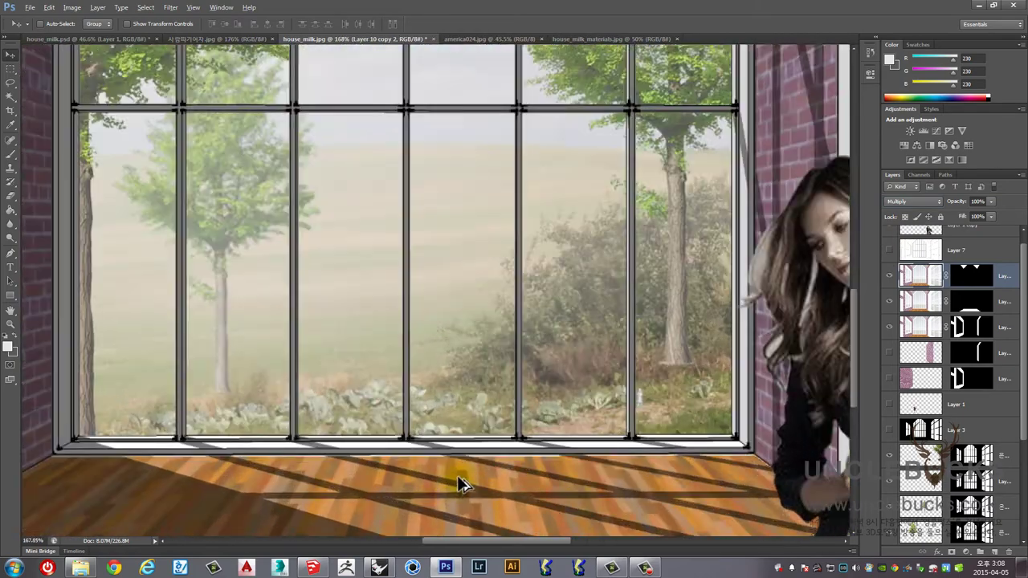
{"action": "scroll", "coordinate": [462, 484], "scroll_direction": "up", "scroll_amount": 1}
{"action": "scroll", "coordinate": [459, 477], "scroll_direction": "down", "scroll_amount": 3}
{"action": "scroll", "coordinate": [228, 468], "scroll_direction": "up", "scroll_amount": 4}
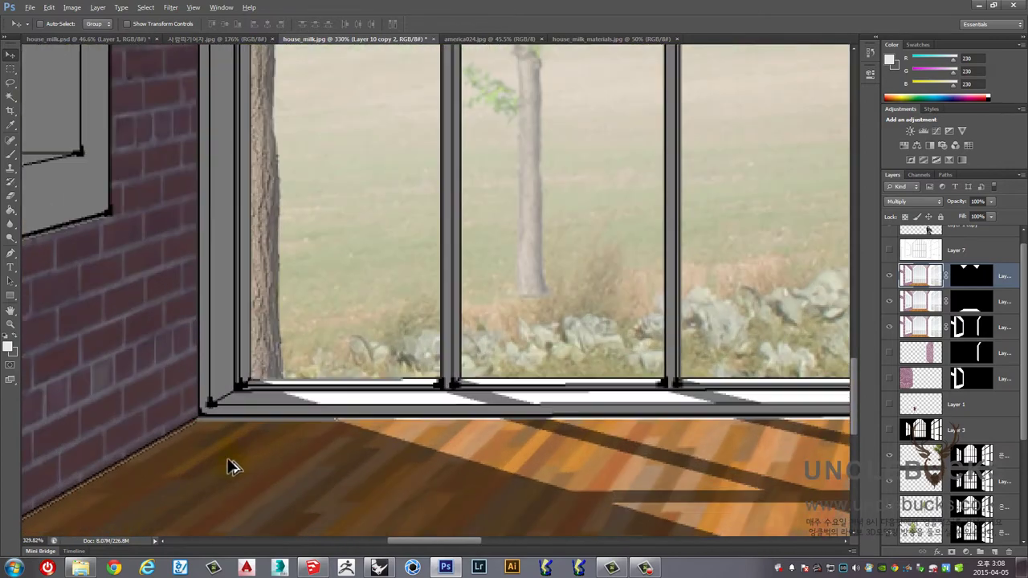
{"action": "scroll", "coordinate": [233, 457], "scroll_direction": "down", "scroll_amount": 2}
{"action": "scroll", "coordinate": [236, 361], "scroll_direction": "down", "scroll_amount": 2}
{"action": "scroll", "coordinate": [248, 281], "scroll_direction": "down", "scroll_amount": 1}
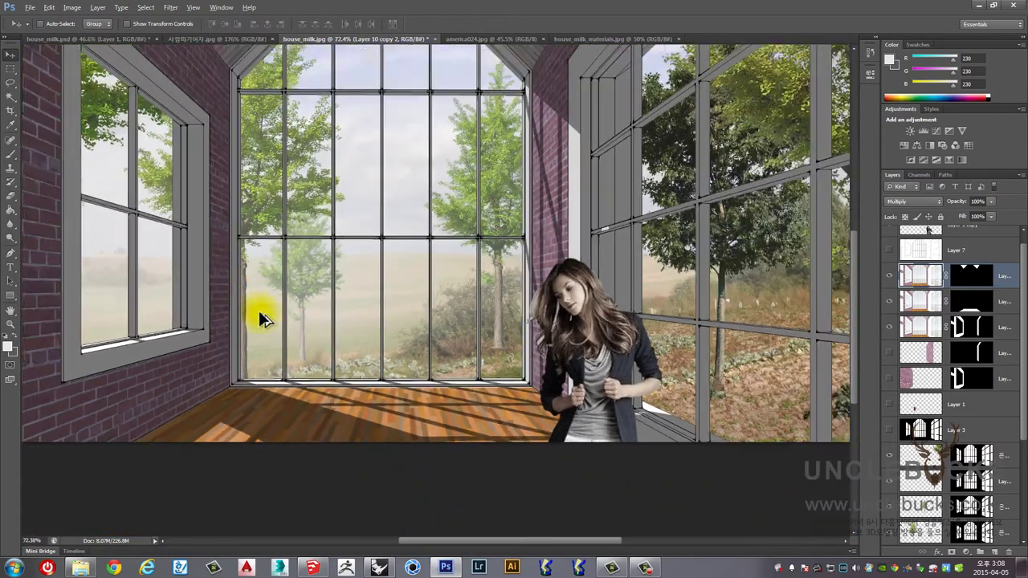
{"action": "scroll", "coordinate": [261, 318], "scroll_direction": "down", "scroll_amount": 1}
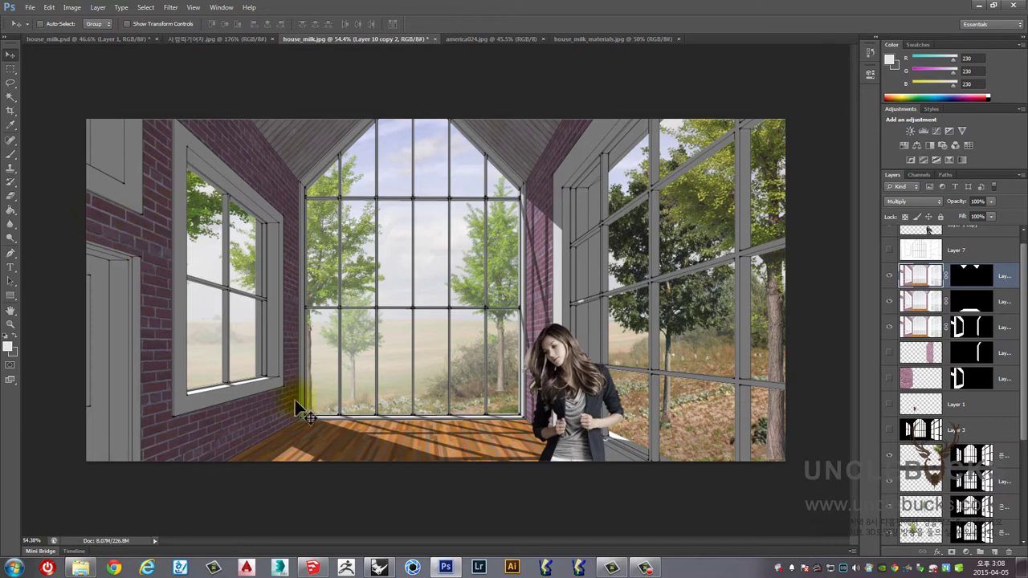
{"action": "scroll", "coordinate": [302, 329], "scroll_direction": "down", "scroll_amount": 1}
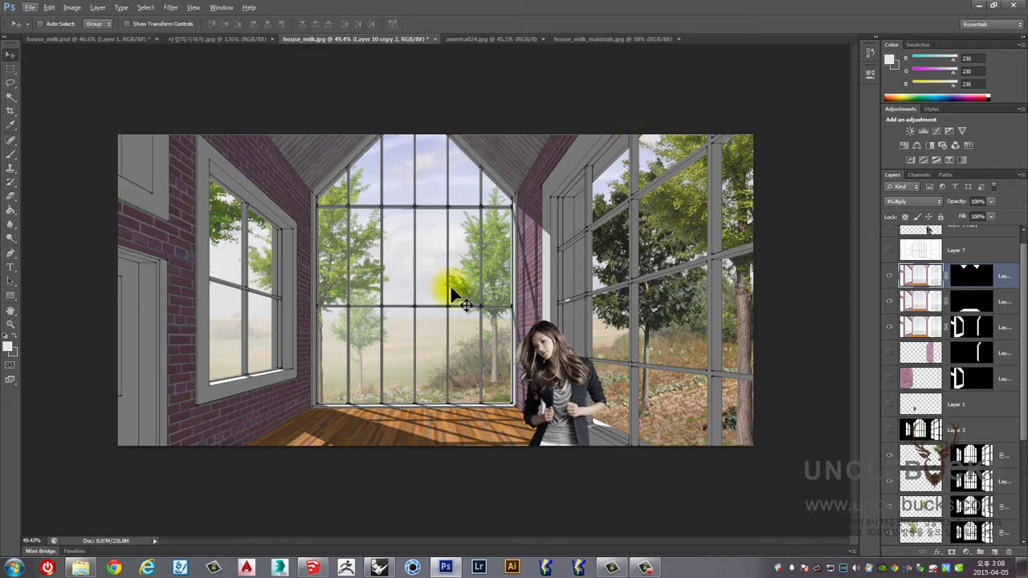
{"action": "scroll", "coordinate": [301, 446], "scroll_direction": "up", "scroll_amount": 2}
{"action": "scroll", "coordinate": [309, 445], "scroll_direction": "up", "scroll_amount": 2}
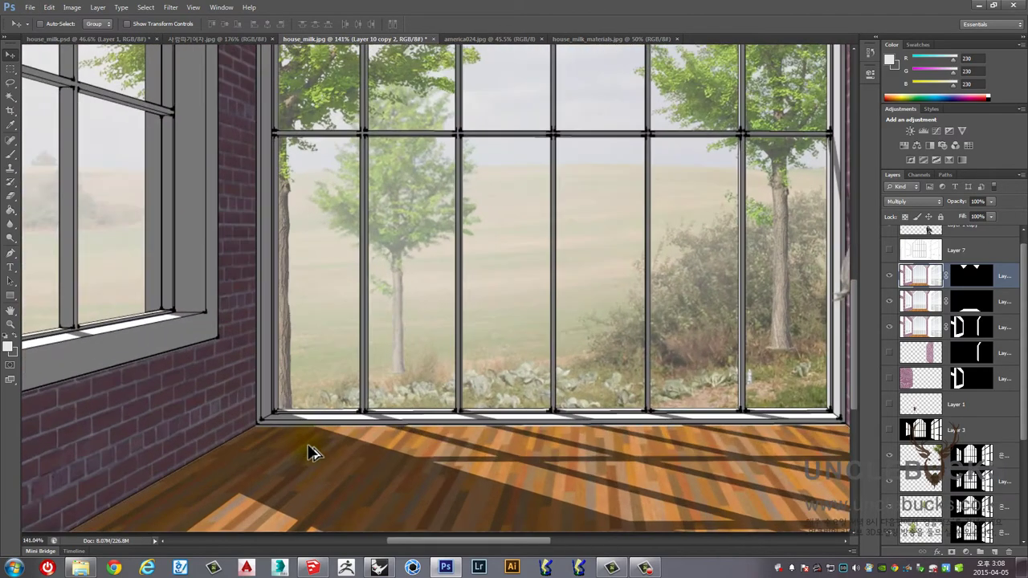
{"action": "scroll", "coordinate": [309, 447], "scroll_direction": "up", "scroll_amount": 1}
{"action": "scroll", "coordinate": [309, 449], "scroll_direction": "up", "scroll_amount": 1}
{"action": "scroll", "coordinate": [309, 449], "scroll_direction": "down", "scroll_amount": 2}
{"action": "scroll", "coordinate": [317, 447], "scroll_direction": "down", "scroll_amount": 1}
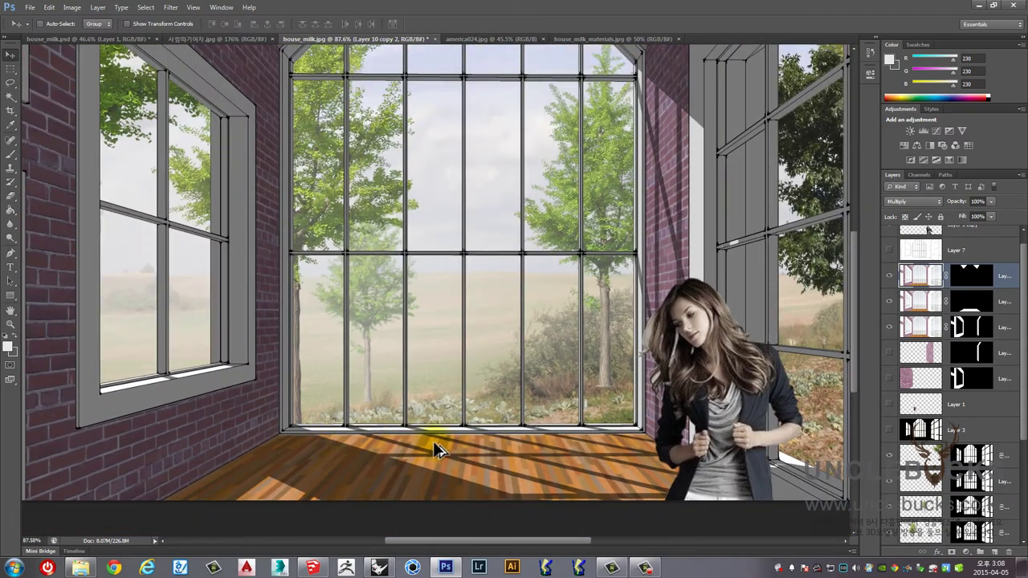
{"action": "left_click", "coordinate": [906, 326]}
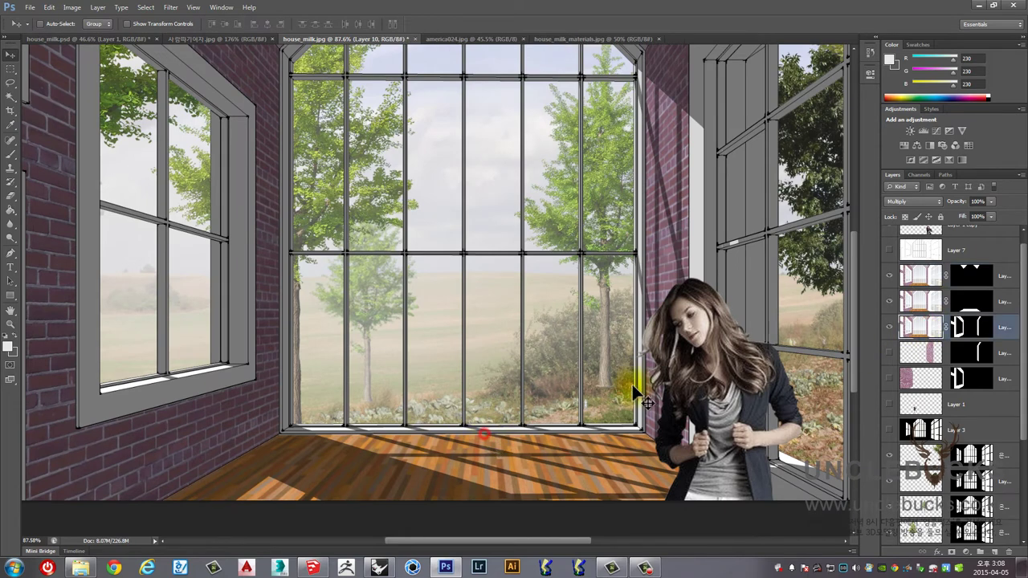
- Add an empty Layer 11 and move Layer 7 above it
{"action": "left_click", "coordinate": [925, 305]}
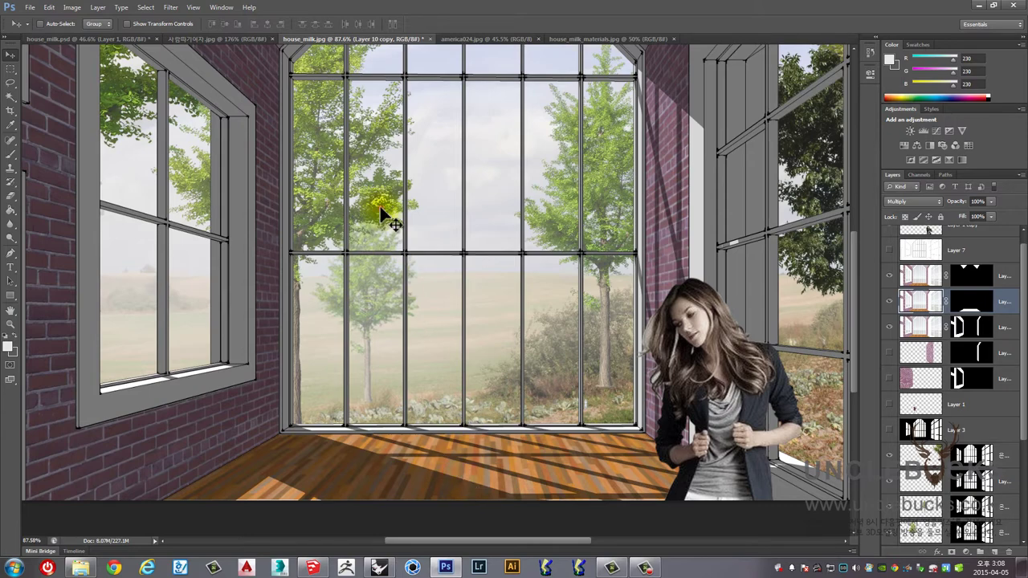
{"action": "scroll", "coordinate": [384, 215], "scroll_direction": "up", "scroll_amount": 2}
{"action": "left_click", "coordinate": [926, 254]}
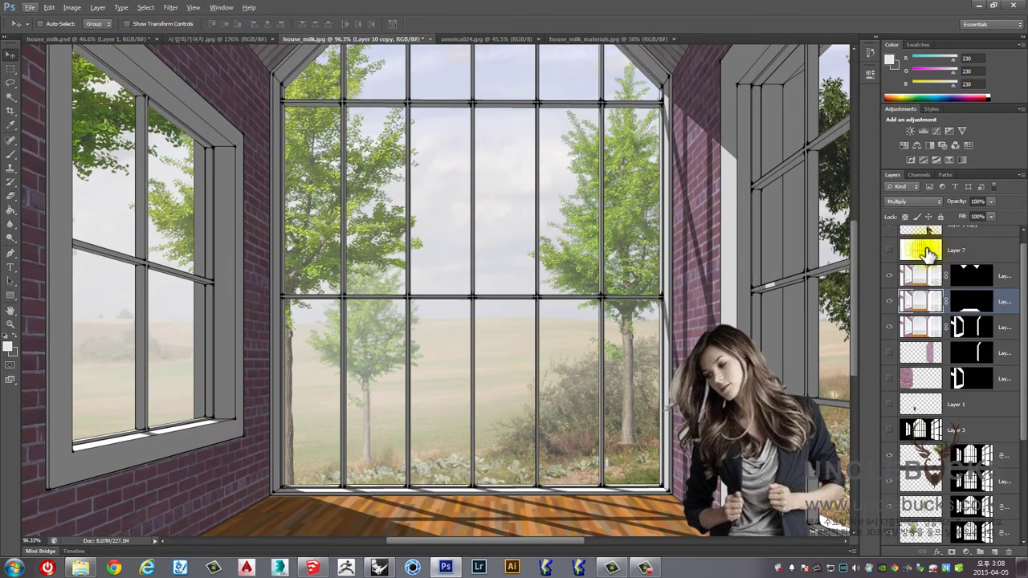
{"action": "left_click", "coordinate": [995, 554]}
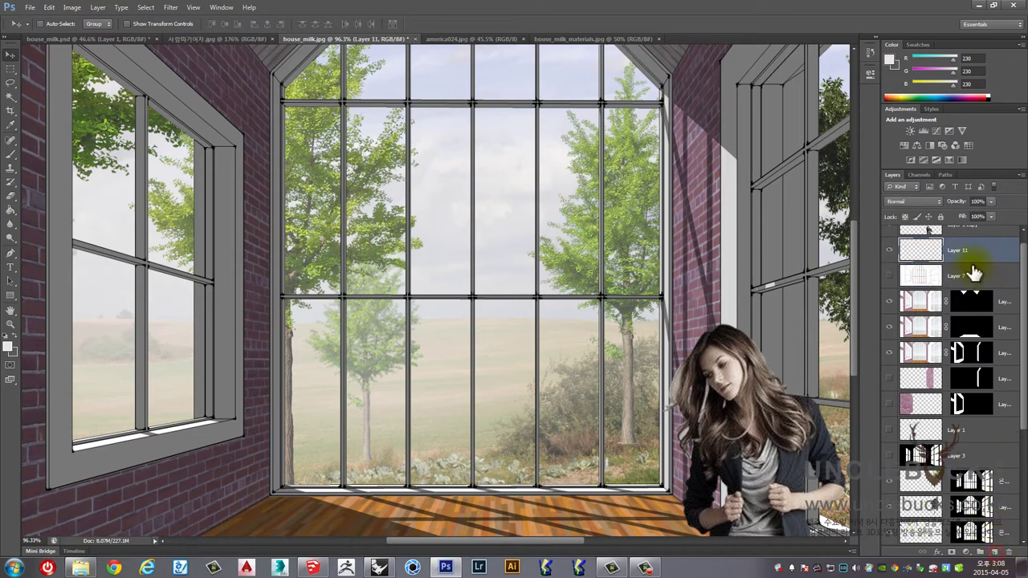
{"action": "left_click_drag", "start_coordinate": [1023, 261], "coordinate": [1023, 247]}
{"action": "left_click_drag", "start_coordinate": [928, 288], "coordinate": [936, 263]}
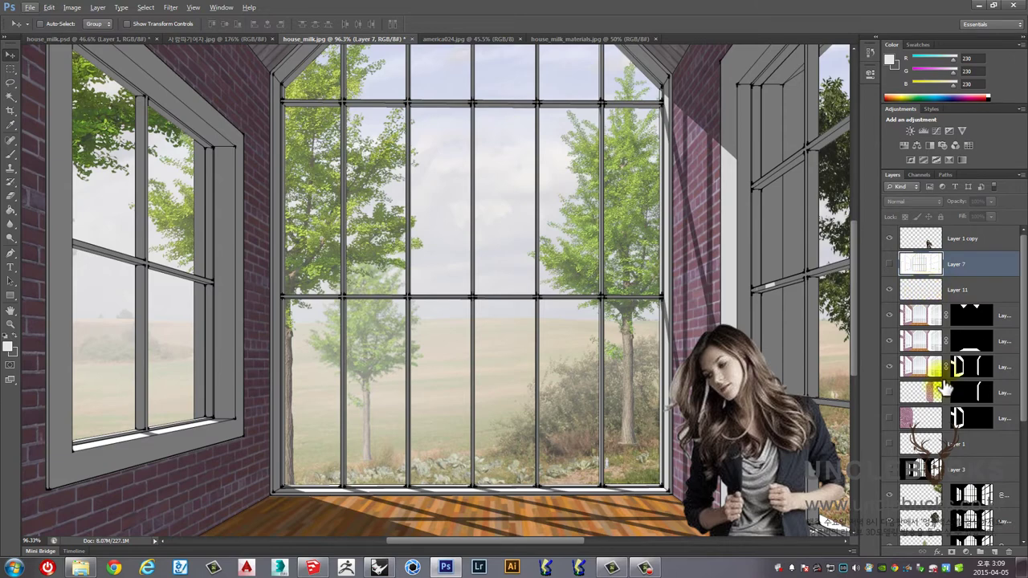
- Move the layers from Layer 7 down to the pink texture below Layer 1 in the stack
{"action": "left_click", "coordinate": [931, 419], "text": "shift"}
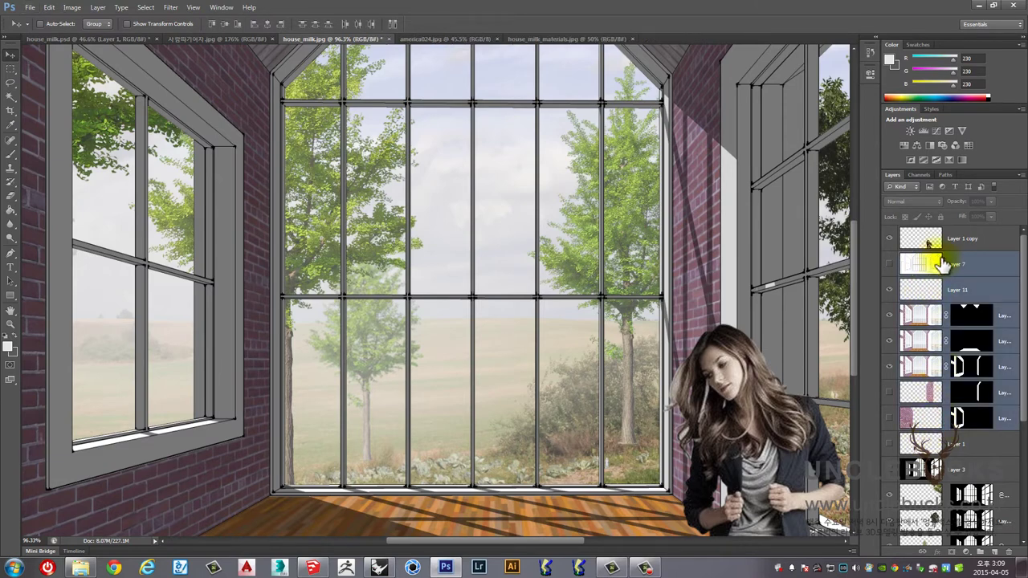
{"action": "left_click_drag", "start_coordinate": [927, 271], "coordinate": [940, 458]}
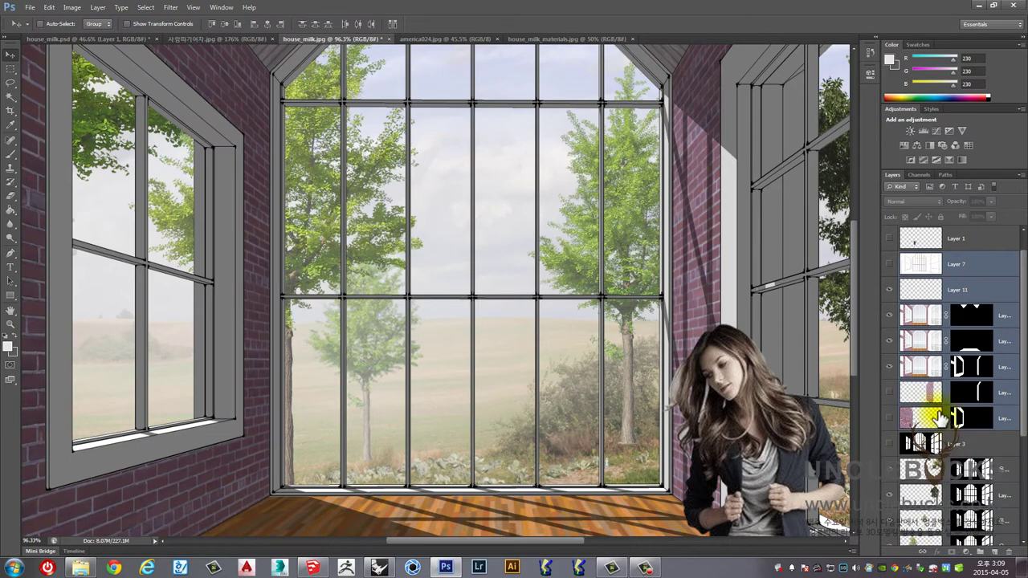
{"action": "mouse_move", "coordinate": [929, 270]}
{"action": "left_mouse_down"}
{"action": "mouse_move", "coordinate": [938, 416]}
{"action": "mouse_move", "coordinate": [938, 298]}
{"action": "mouse_move", "coordinate": [964, 292]}
{"action": "left_mouse_up"}
{"action": "left_click", "coordinate": [963, 343]}
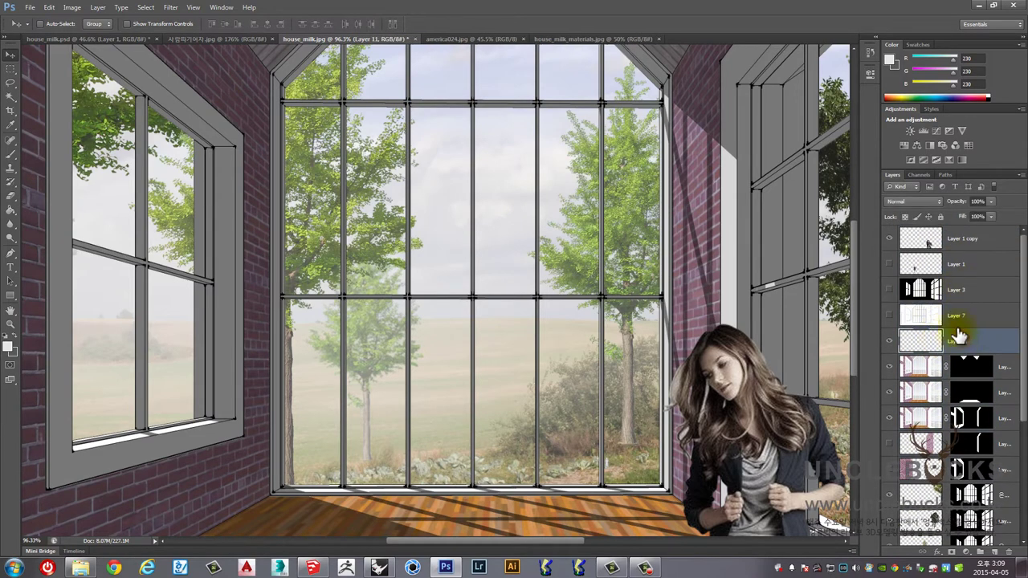
{"action": "left_click", "coordinate": [972, 239]}
{"action": "scroll", "coordinate": [969, 297], "scroll_direction": "down", "scroll_amount": 2}
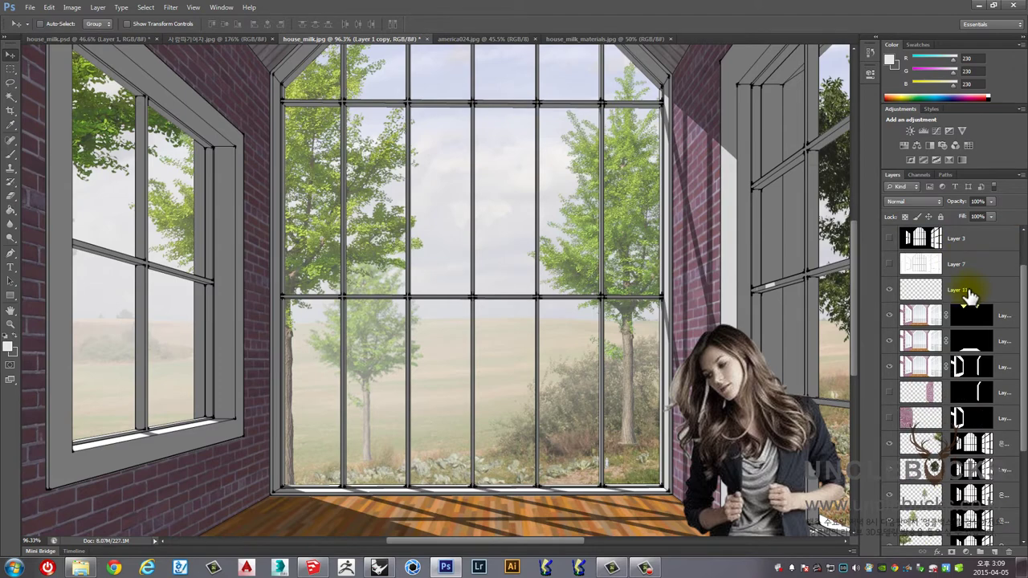
{"action": "left_click", "coordinate": [973, 290]}
{"action": "left_click", "coordinate": [955, 265]}
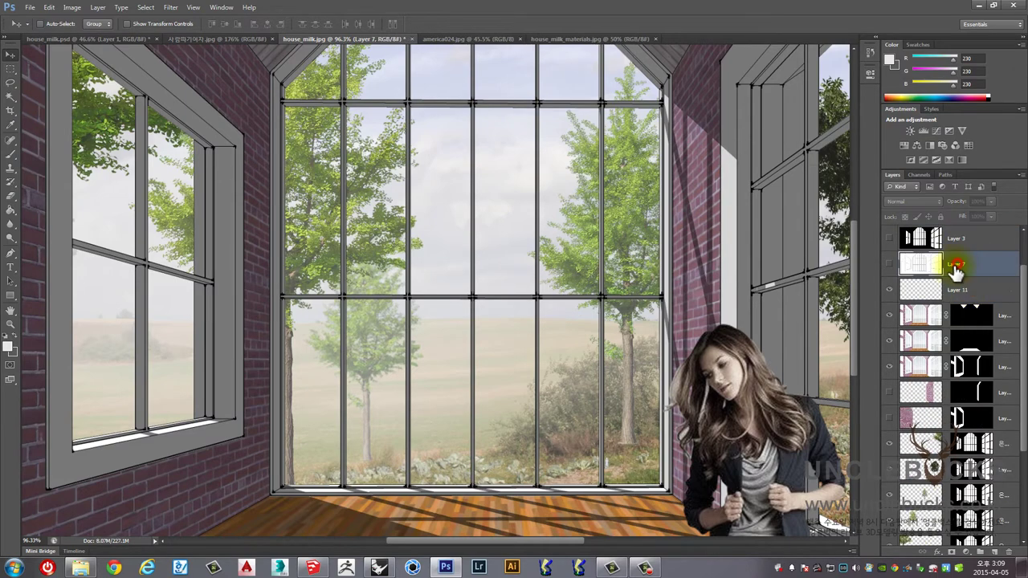
{"action": "scroll", "coordinate": [955, 269], "scroll_direction": "up", "scroll_amount": 2}
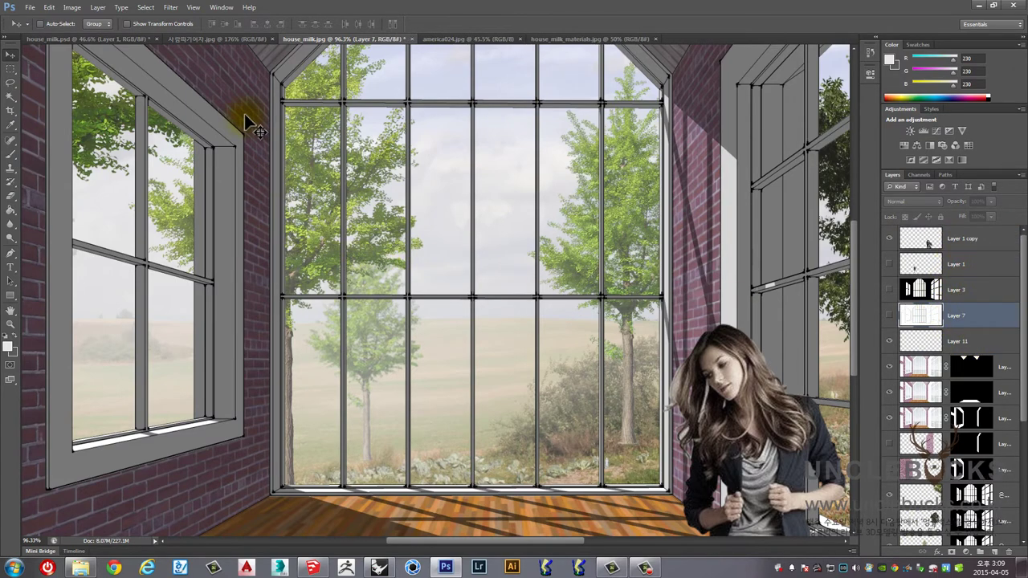
{"action": "scroll", "coordinate": [253, 129], "scroll_direction": "down", "scroll_amount": 3}
{"action": "scroll", "coordinate": [247, 123], "scroll_direction": "down", "scroll_amount": 2}
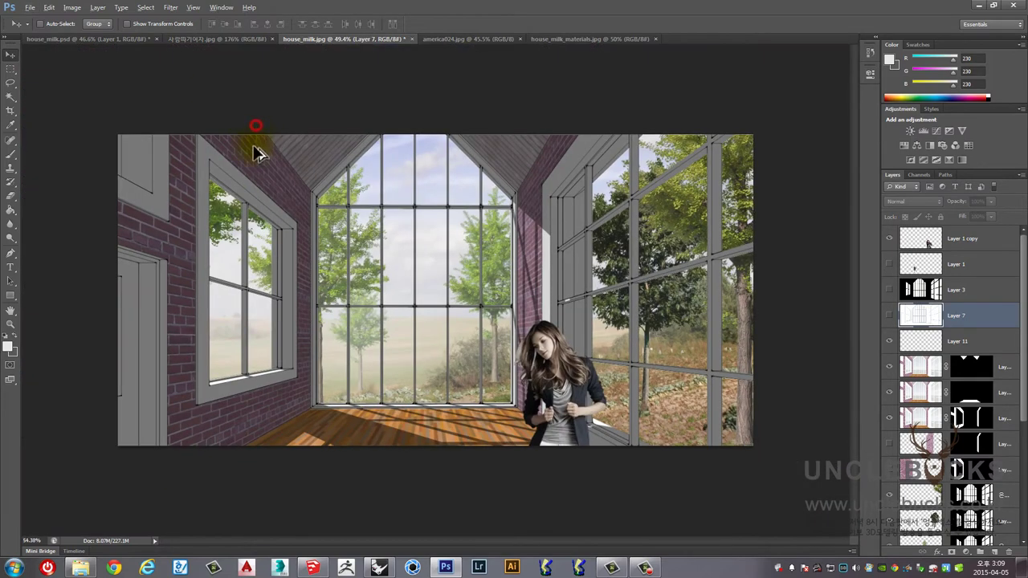
{"action": "scroll", "coordinate": [255, 152], "scroll_direction": "up", "scroll_amount": 1}
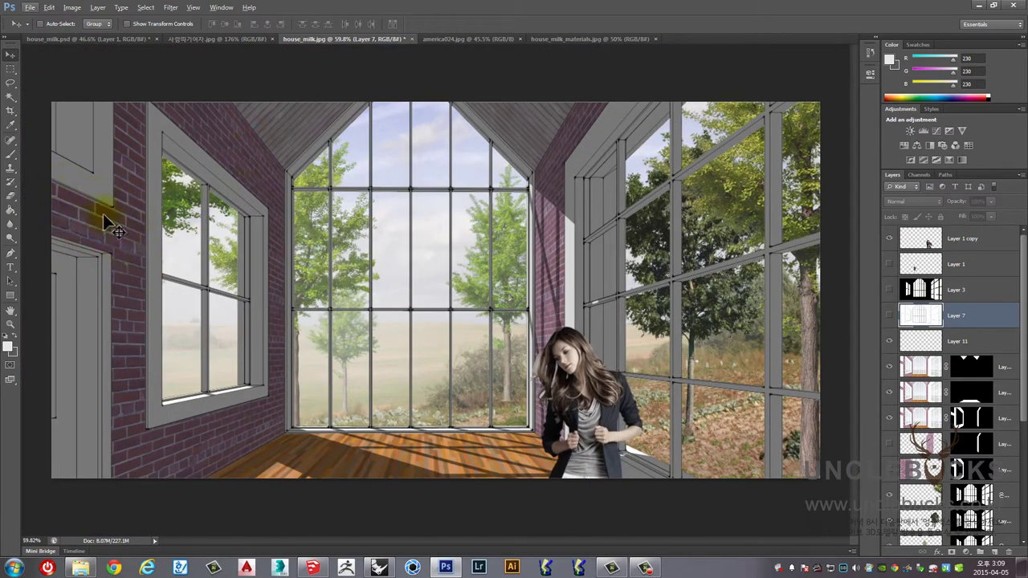
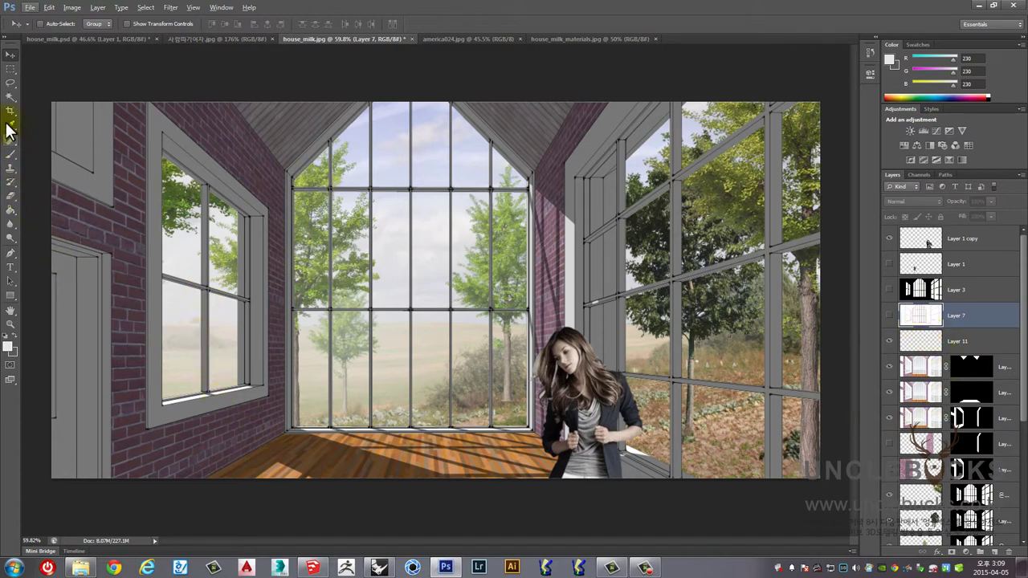
- Magic Wand select the left brick wall and door-top area, with Layer 11 active
{"action": "left_click", "coordinate": [11, 98]}
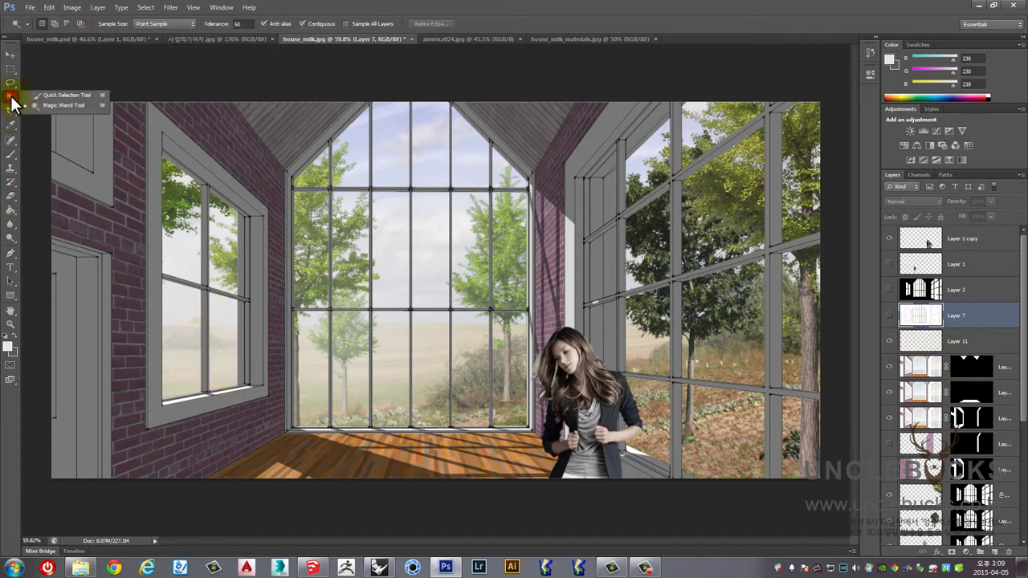
{"action": "left_click", "coordinate": [253, 172]}
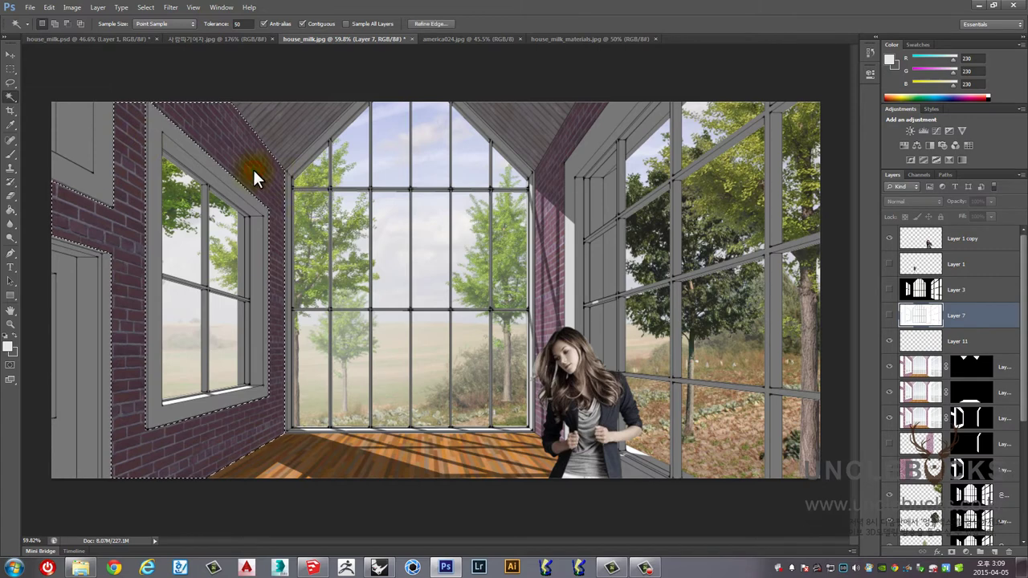
{"action": "left_click", "coordinate": [968, 344]}
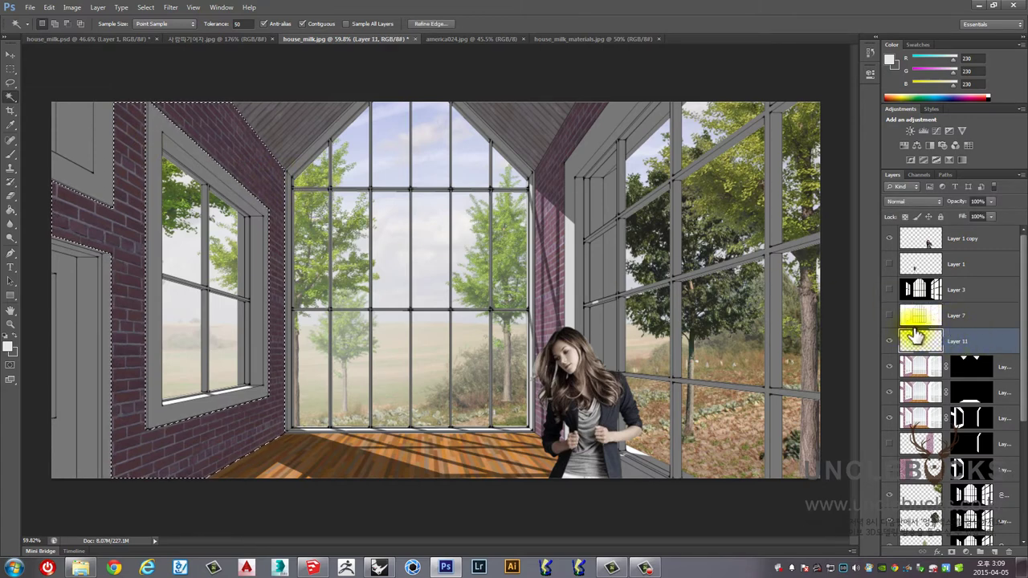
{"action": "left_click", "coordinate": [81, 240], "text": "shift"}
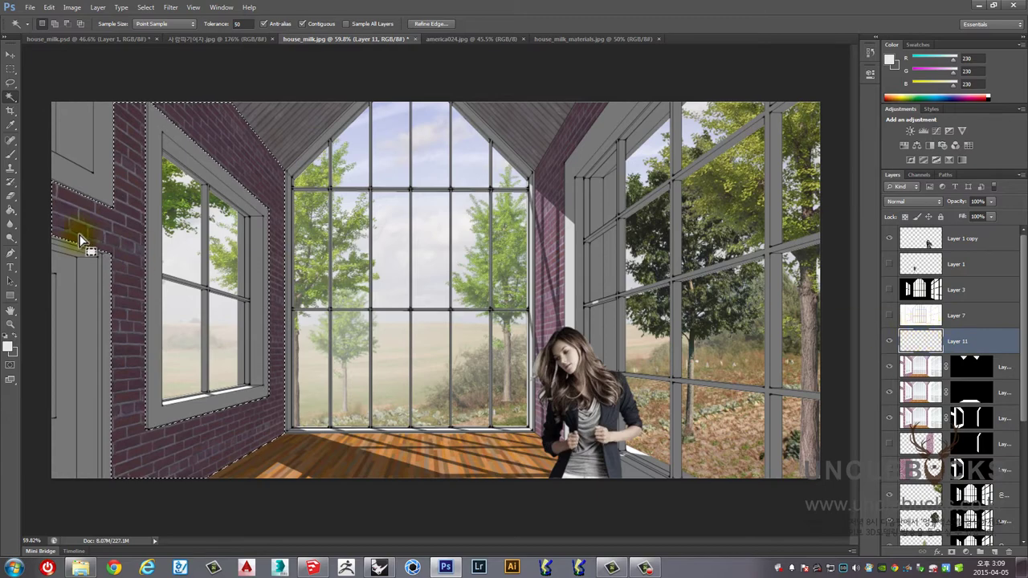
- Set up a soft 1500 px brush with white as the foreground colour
{"action": "left_click", "coordinate": [12, 154]}
{"action": "left_click_drag", "start_coordinate": [384, 219], "coordinate": [399, 235]}
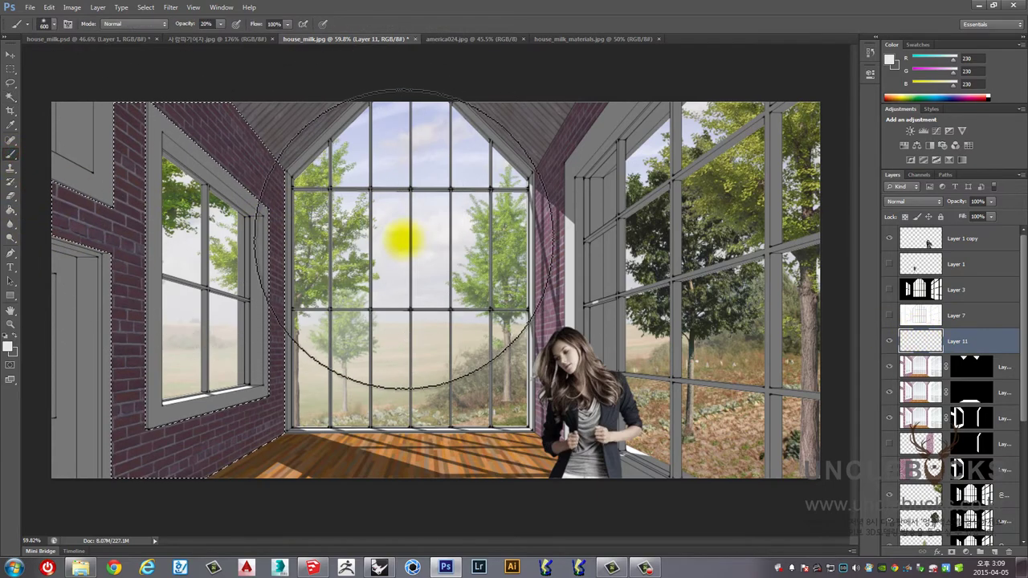
{"action": "key", "text": "bracketright"}
{"action": "key", "text": "bracketright"}
{"action": "key", "text": "bracketright"}
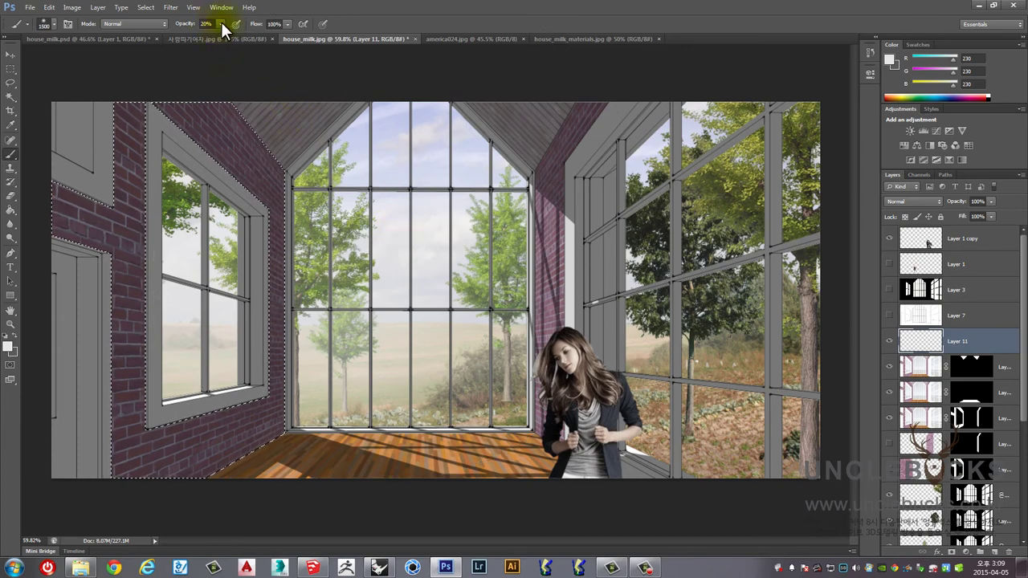
{"action": "left_click", "coordinate": [8, 348]}
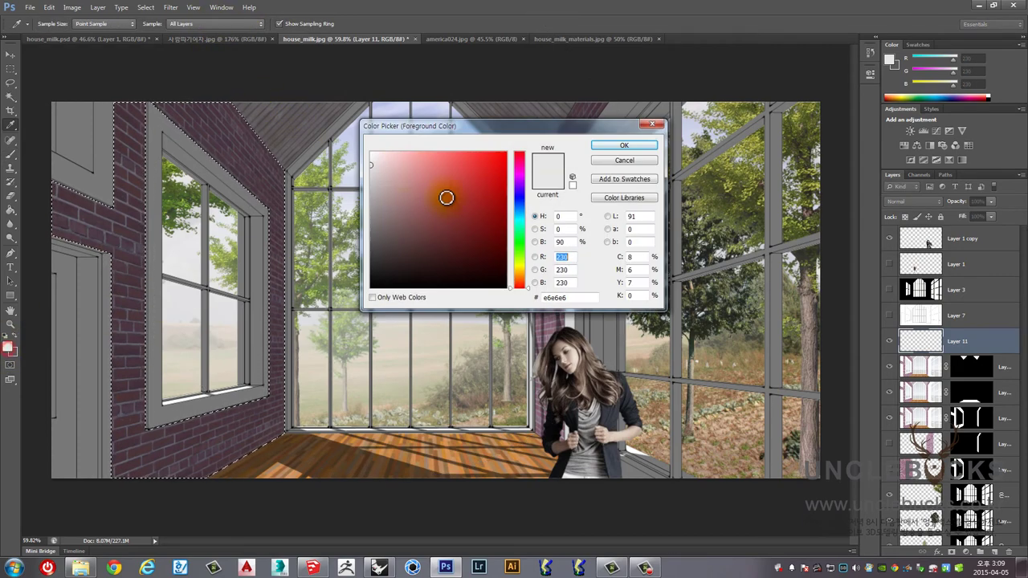
{"action": "left_click", "coordinate": [622, 146]}
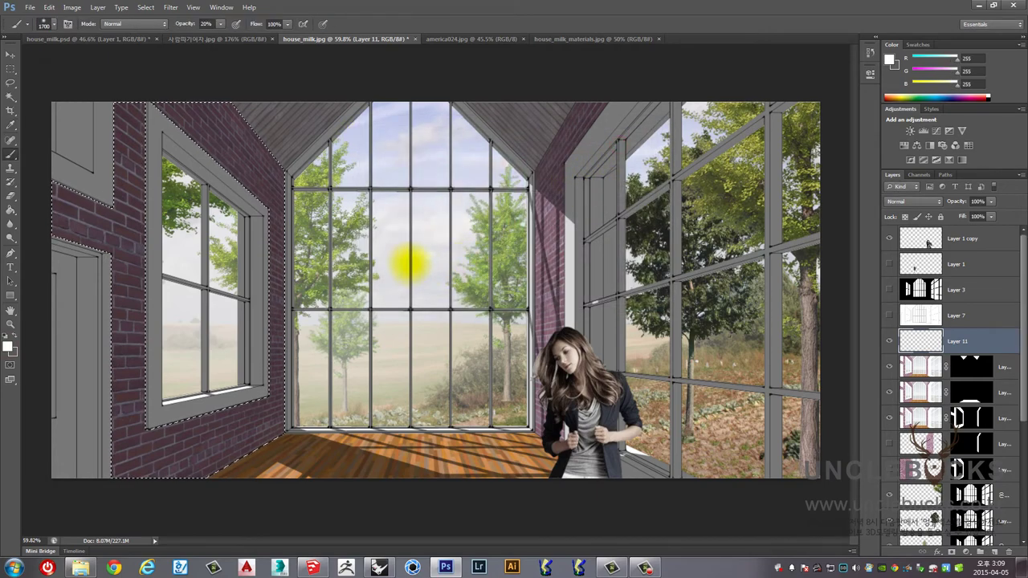
- Paint a faint white wash over the selected left wall, shrinking the brush to 900
{"action": "left_click_drag", "start_coordinate": [409, 263], "coordinate": [413, 270]}
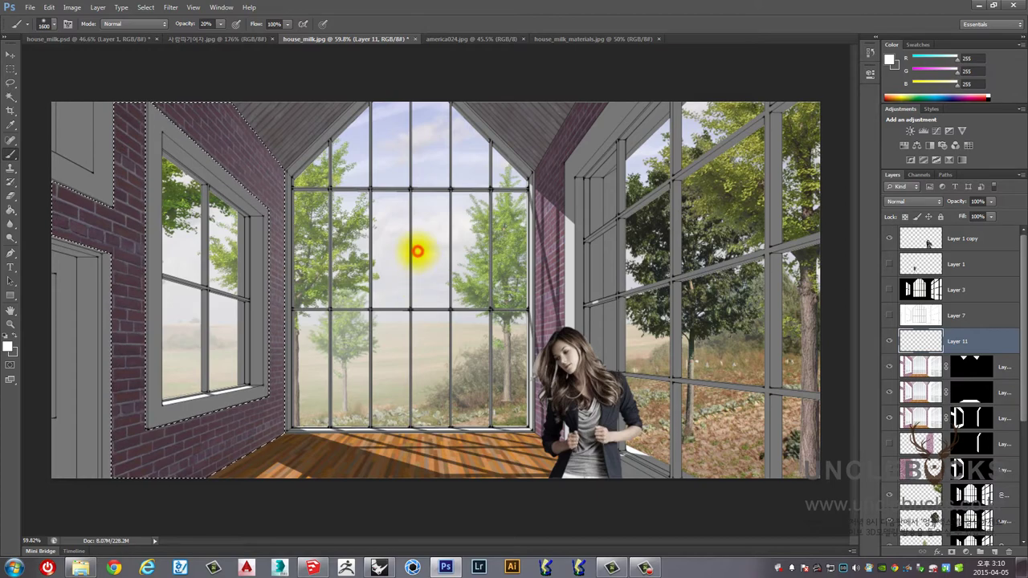
{"action": "key", "text": "bracketleft"}
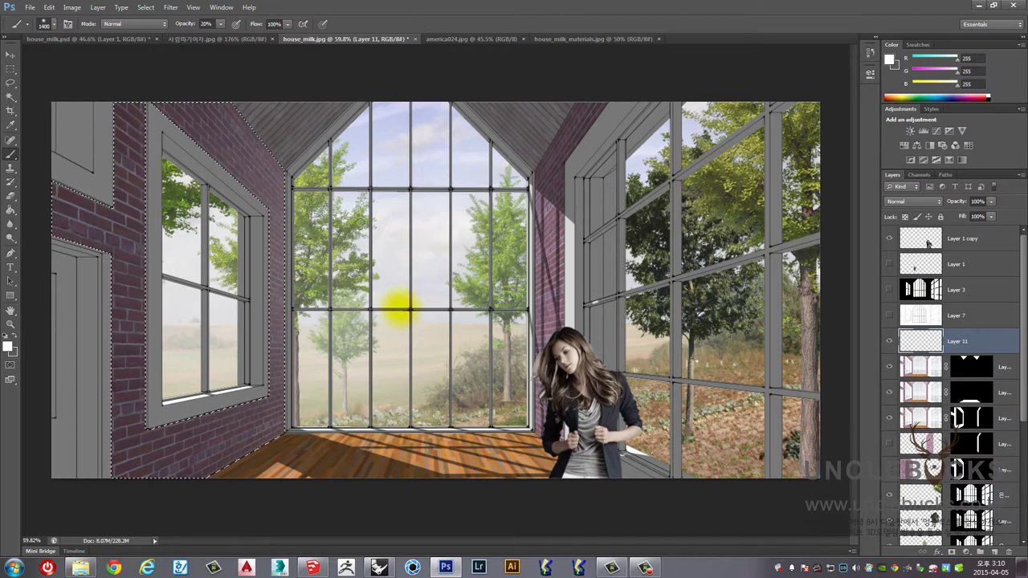
{"action": "key", "text": "bracketleft"}
{"action": "key", "text": "bracketleft"}
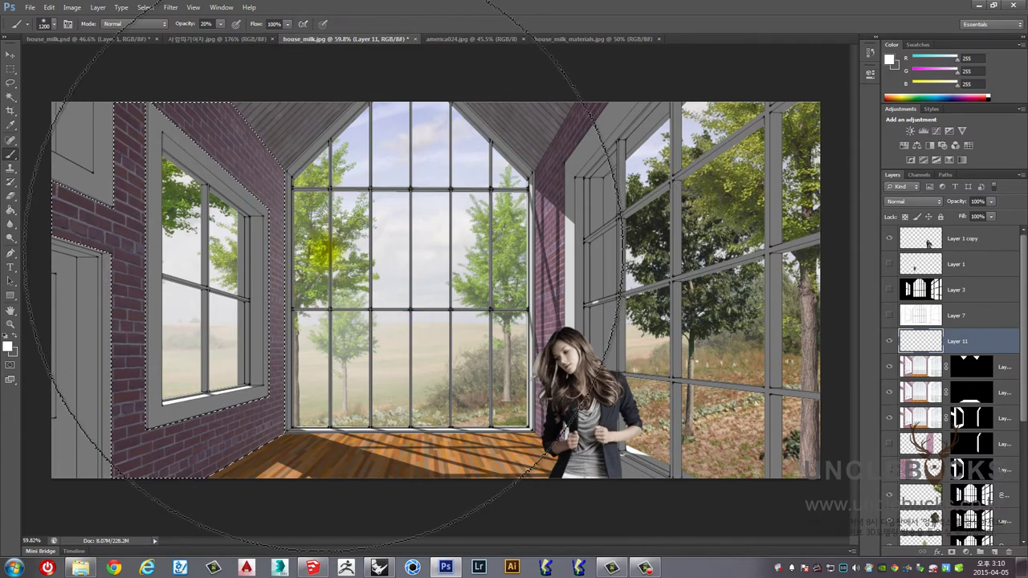
{"action": "key", "text": "bracketleft"}
{"action": "key", "text": "bracketleft"}
{"action": "key", "text": "bracketleft"}
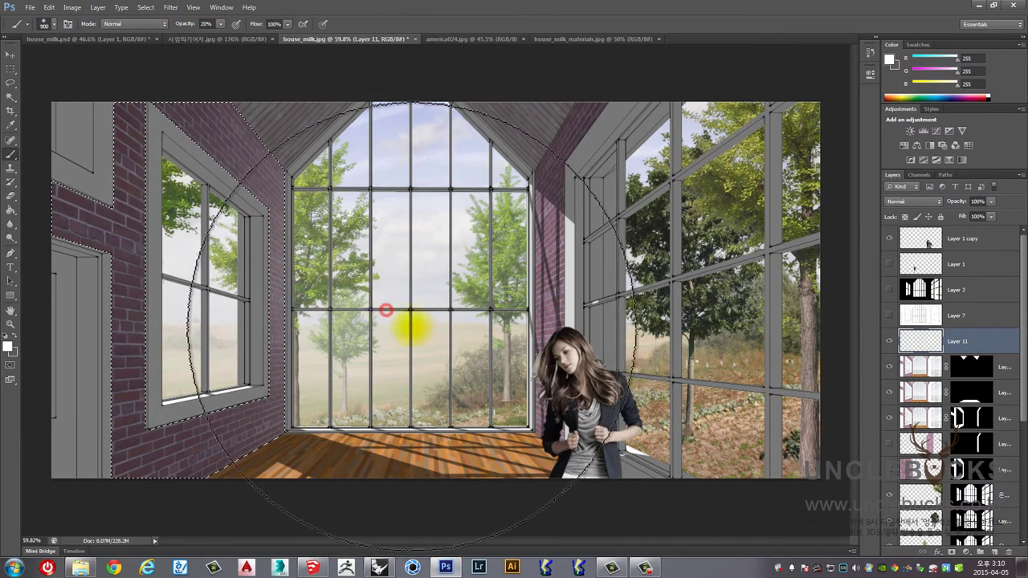
{"action": "left_click", "coordinate": [10, 55]}
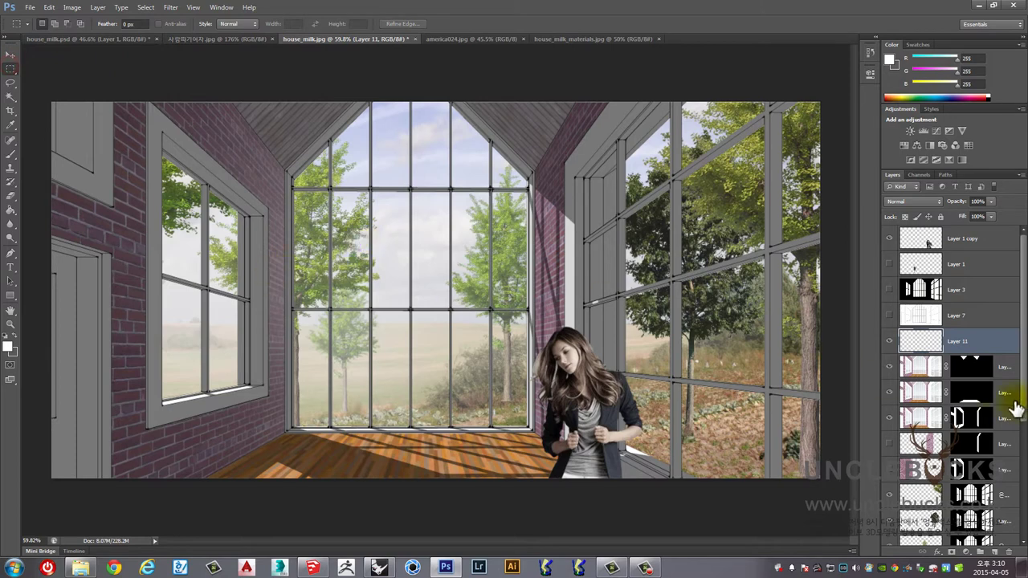
- Toggle Layer 11's visibility to compare the image with and without the wash
{"action": "left_click", "coordinate": [889, 343]}
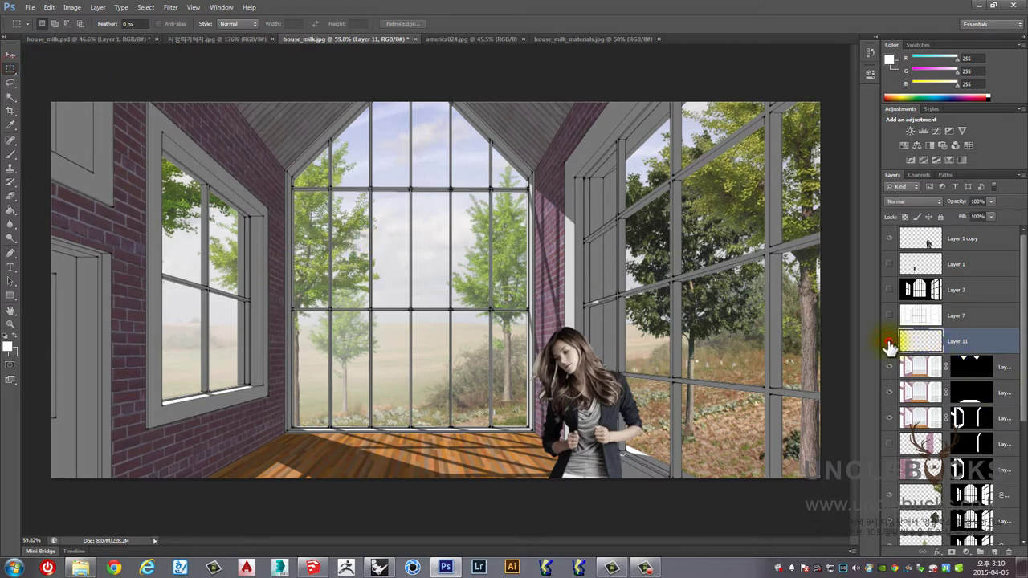
{"action": "left_click", "coordinate": [889, 344]}
{"action": "left_click", "coordinate": [889, 343]}
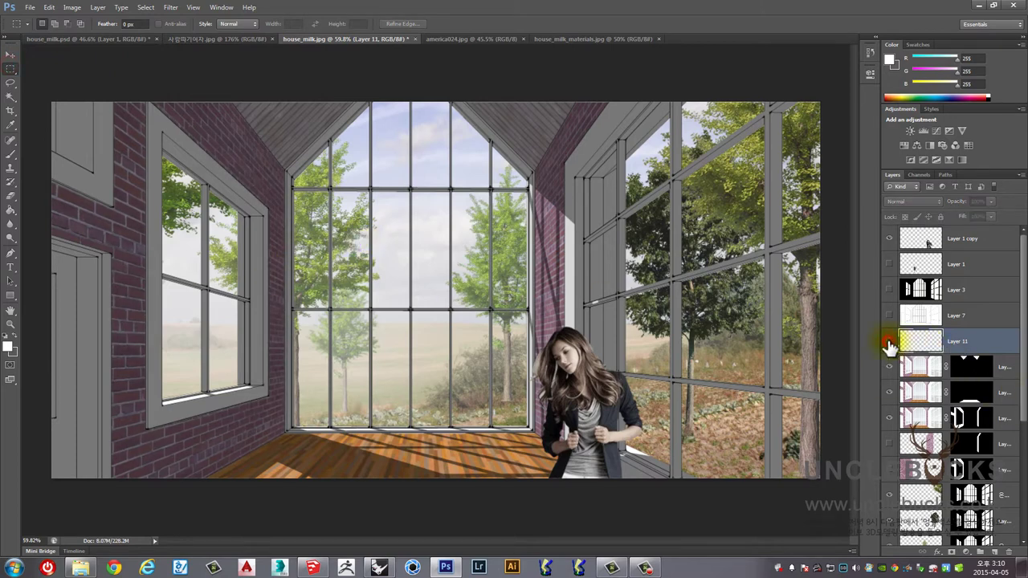
{"action": "left_click", "coordinate": [889, 344]}
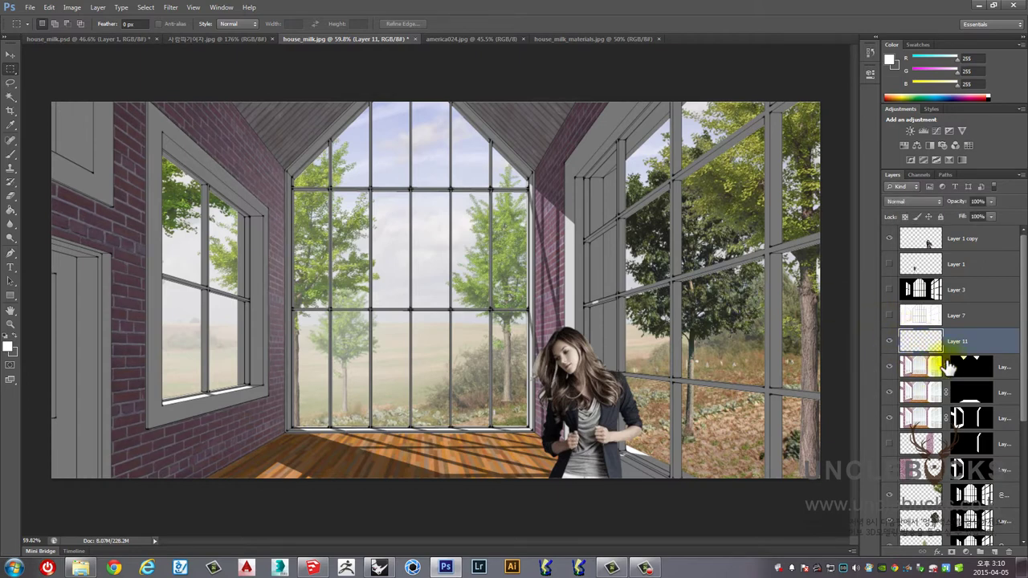
- Magic Wand the right wall strip on Layer 7, then return to Layer 11 with the brush
{"action": "left_click", "coordinate": [957, 318]}
{"action": "left_click", "coordinate": [10, 97]}
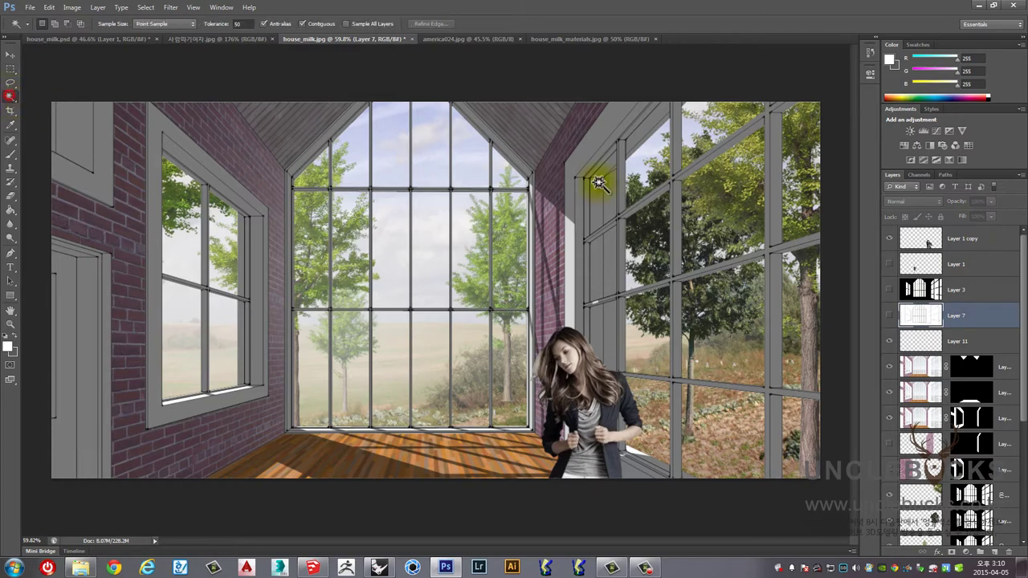
{"action": "left_click", "coordinate": [932, 341]}
{"action": "left_click", "coordinate": [10, 152]}
{"action": "left_click", "coordinate": [434, 255]}
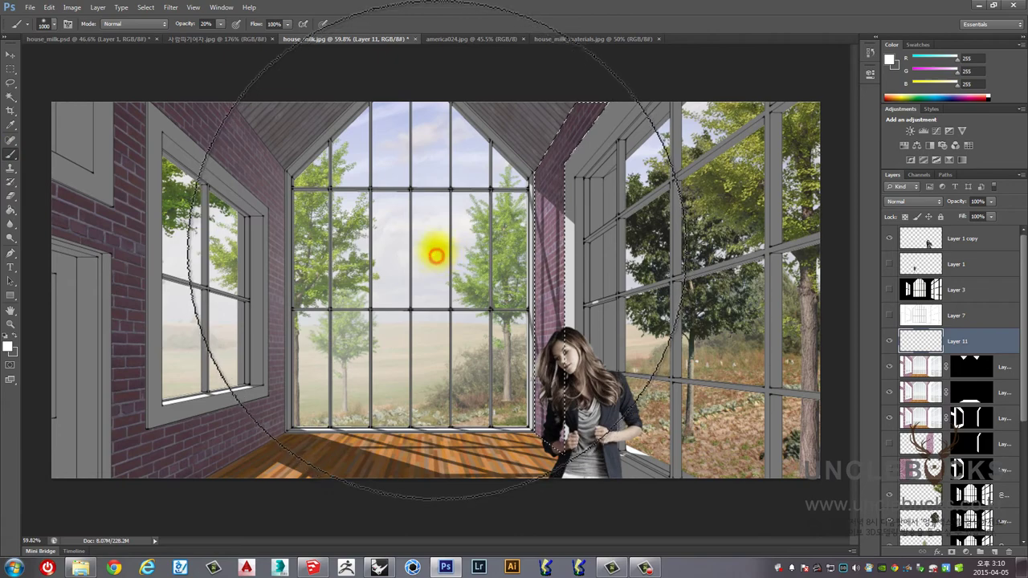
- Brush faint white into the right wall strip, undoing two misplaced strokes
{"action": "key", "text": "ctrl+z"}
{"action": "left_click", "coordinate": [412, 233]}
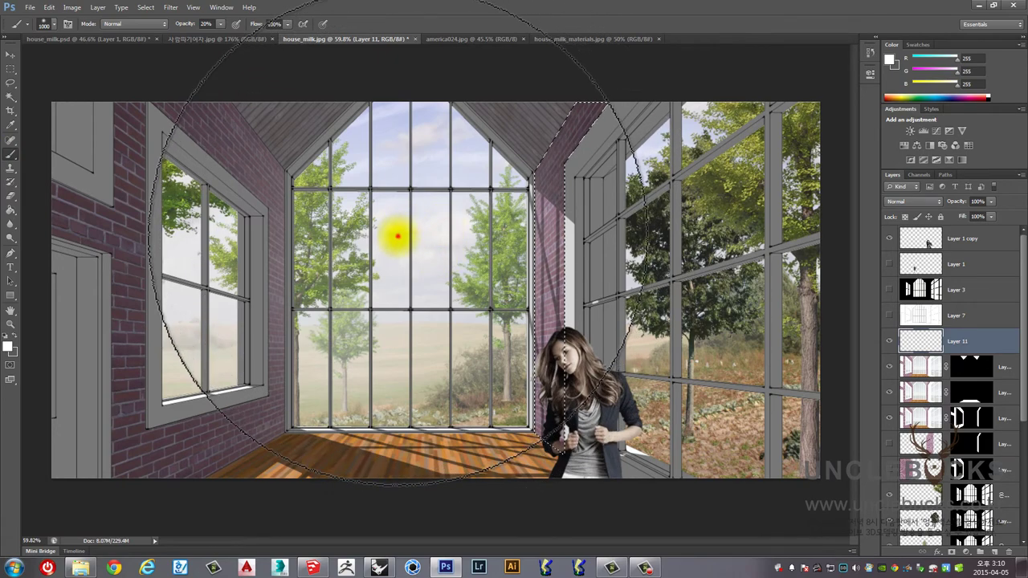
{"action": "key", "text": "ctrl+z"}
{"action": "left_click", "coordinate": [410, 370]}
{"action": "left_click", "coordinate": [413, 383]}
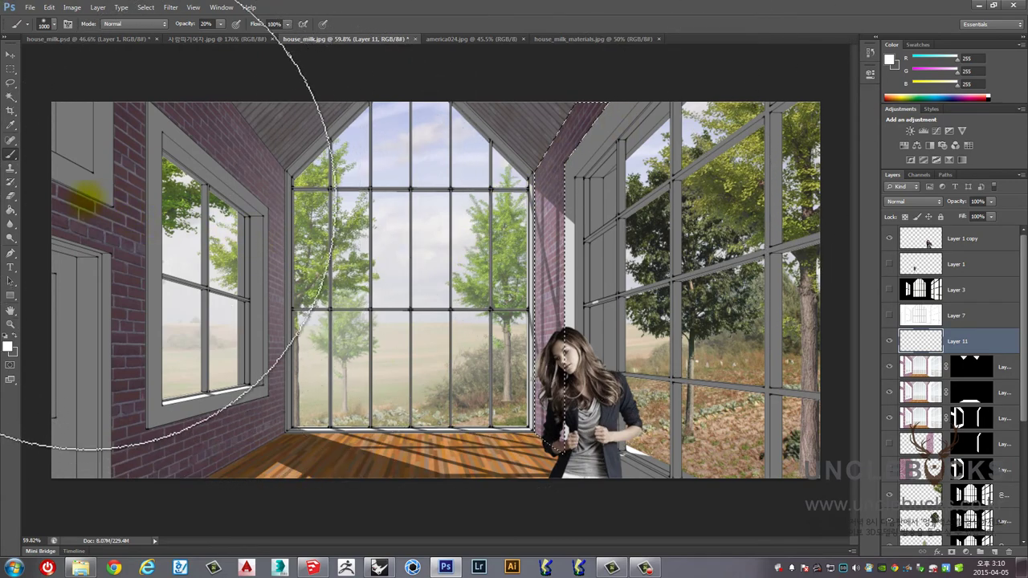
{"action": "scroll", "coordinate": [249, 221], "scroll_direction": "down", "scroll_amount": 1}
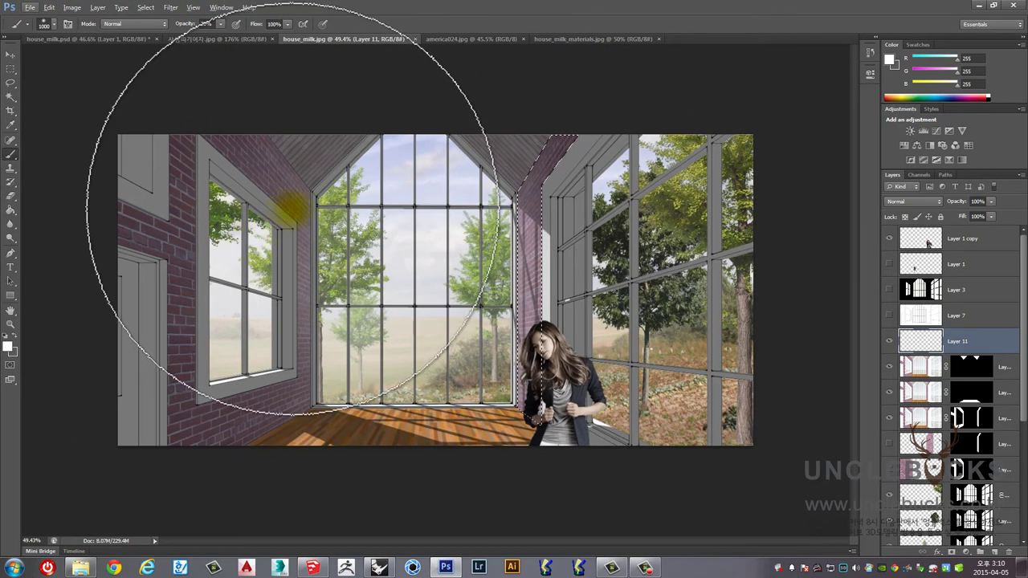
- Magic Wand the ceiling triangles on Layer 7, brush faint white on Layer 11, then deselect
{"action": "left_click", "coordinate": [919, 314]}
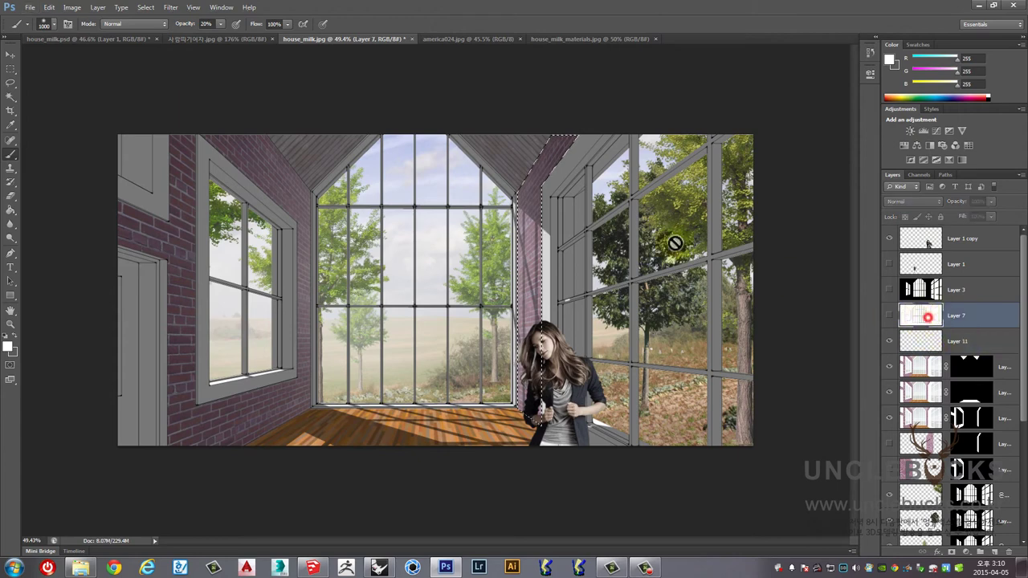
{"action": "left_click", "coordinate": [9, 98]}
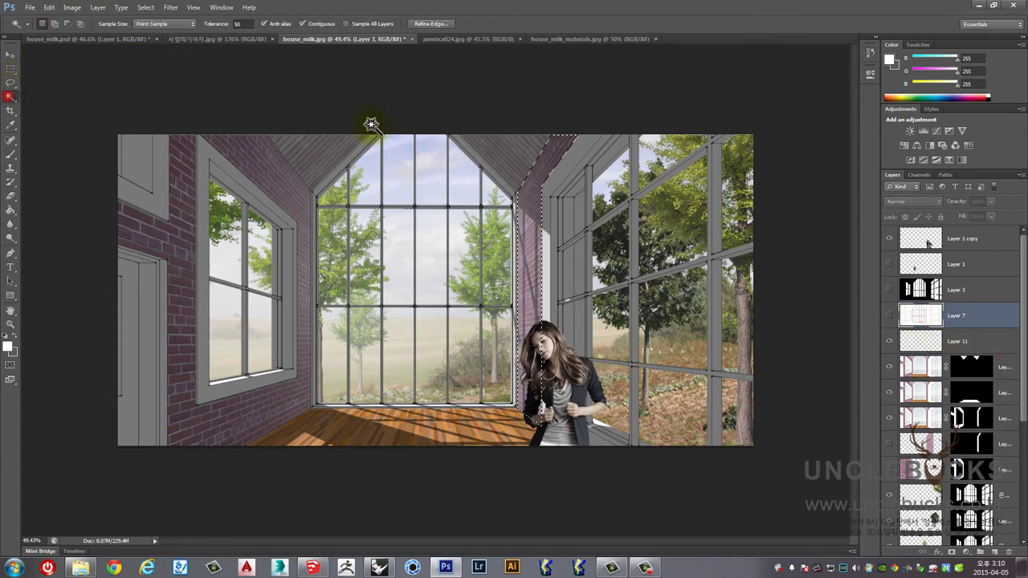
{"action": "left_click", "coordinate": [322, 153]}
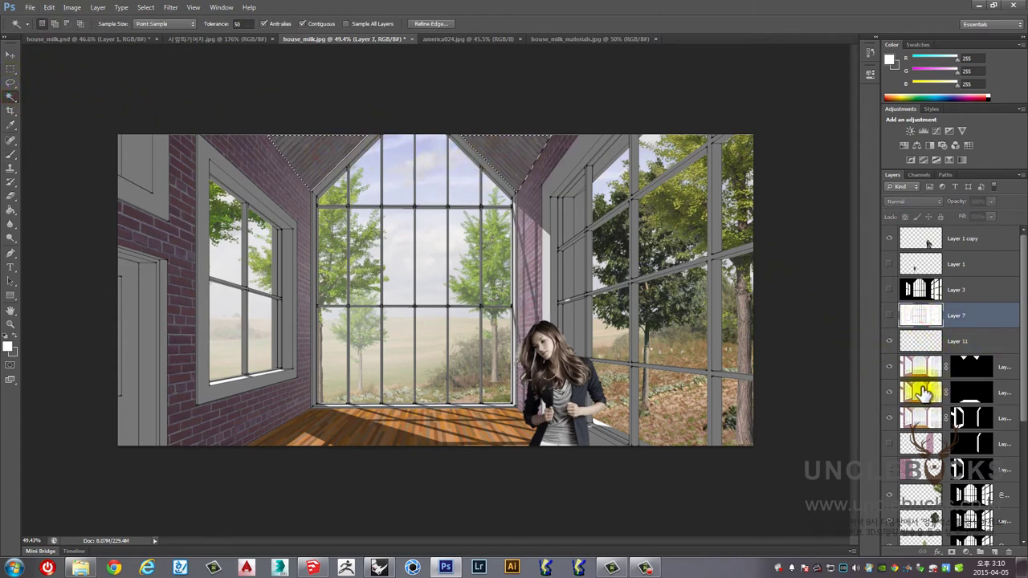
{"action": "left_click", "coordinate": [955, 341]}
{"action": "left_click", "coordinate": [10, 155]}
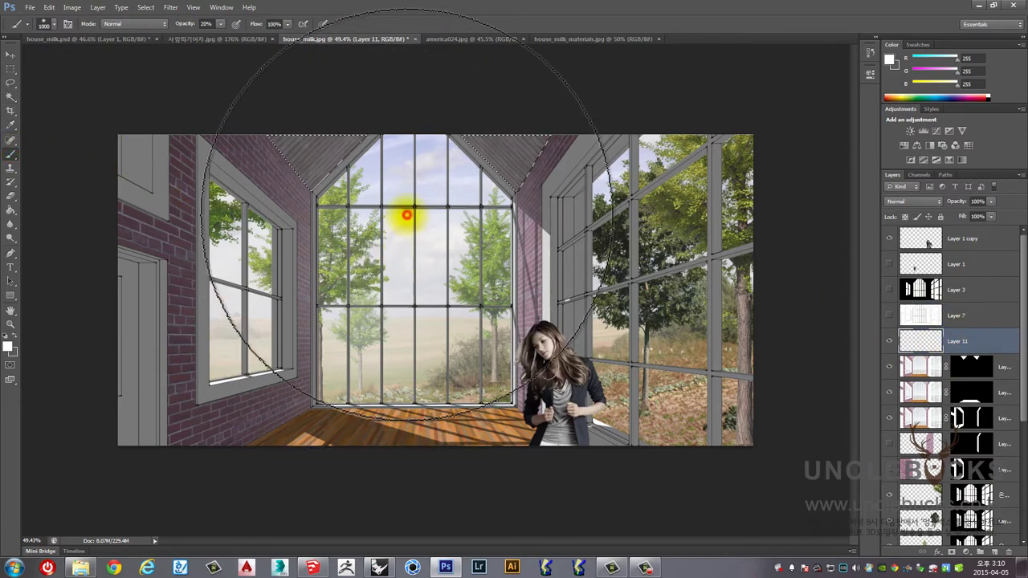
{"action": "mouse_move", "coordinate": [407, 215]}
{"action": "left_mouse_down"}
{"action": "mouse_move", "coordinate": [408, 156]}
{"action": "mouse_move", "coordinate": [411, 239]}
{"action": "mouse_move", "coordinate": [424, 231]}
{"action": "mouse_move", "coordinate": [438, 245]}
{"action": "left_mouse_up"}
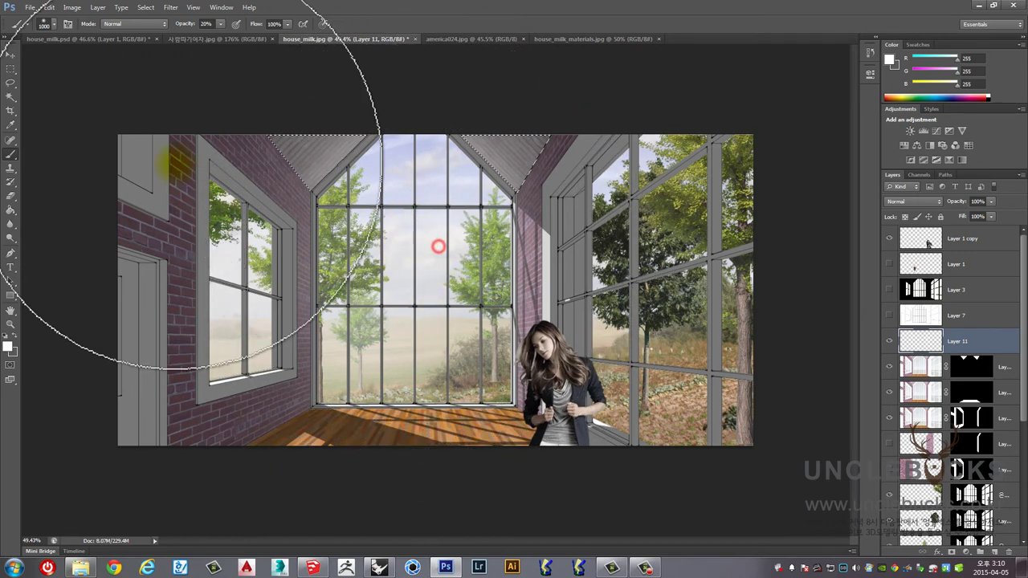
{"action": "left_click", "coordinate": [9, 70]}
{"action": "left_click", "coordinate": [407, 223]}
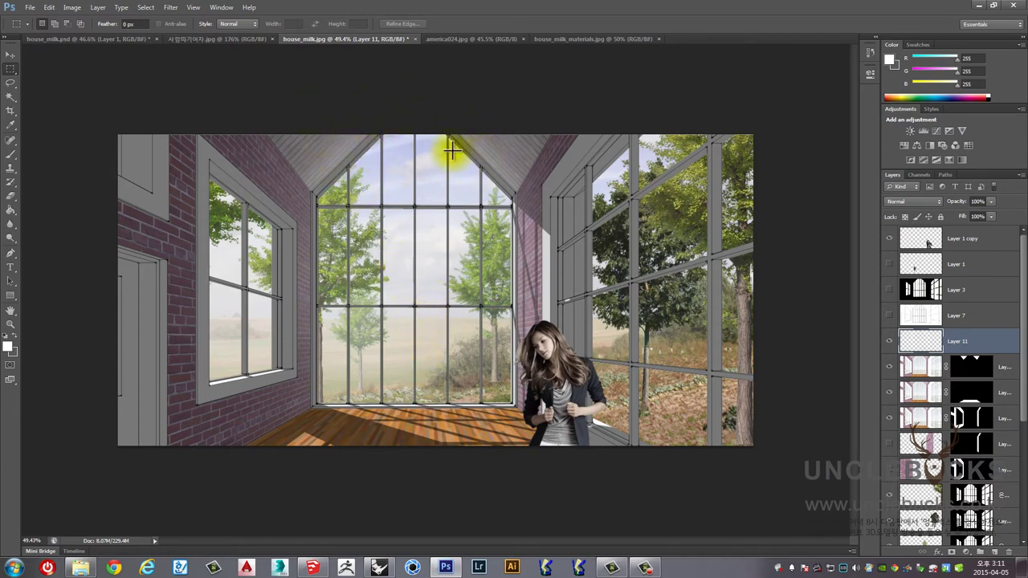
{"action": "scroll", "coordinate": [445, 164], "scroll_direction": "down", "scroll_amount": 3}
{"action": "scroll", "coordinate": [436, 181], "scroll_direction": "up", "scroll_amount": 3}
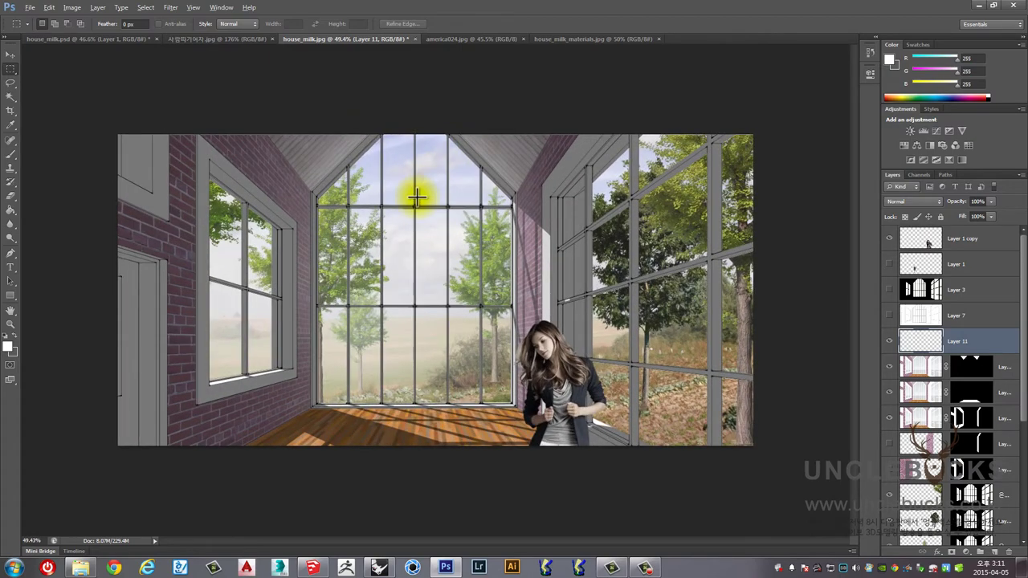
{"action": "scroll", "coordinate": [382, 190], "scroll_direction": "up", "scroll_amount": 2}
{"action": "scroll", "coordinate": [332, 155], "scroll_direction": "down", "scroll_amount": 2}
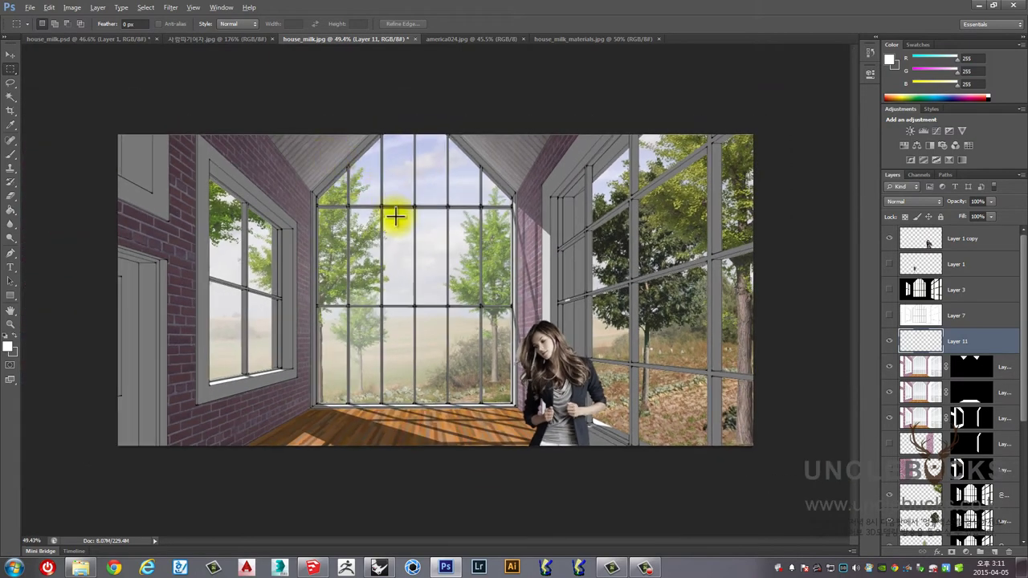
{"action": "scroll", "coordinate": [339, 153], "scroll_direction": "up", "scroll_amount": 2}
{"action": "scroll", "coordinate": [340, 155], "scroll_direction": "down", "scroll_amount": 3}
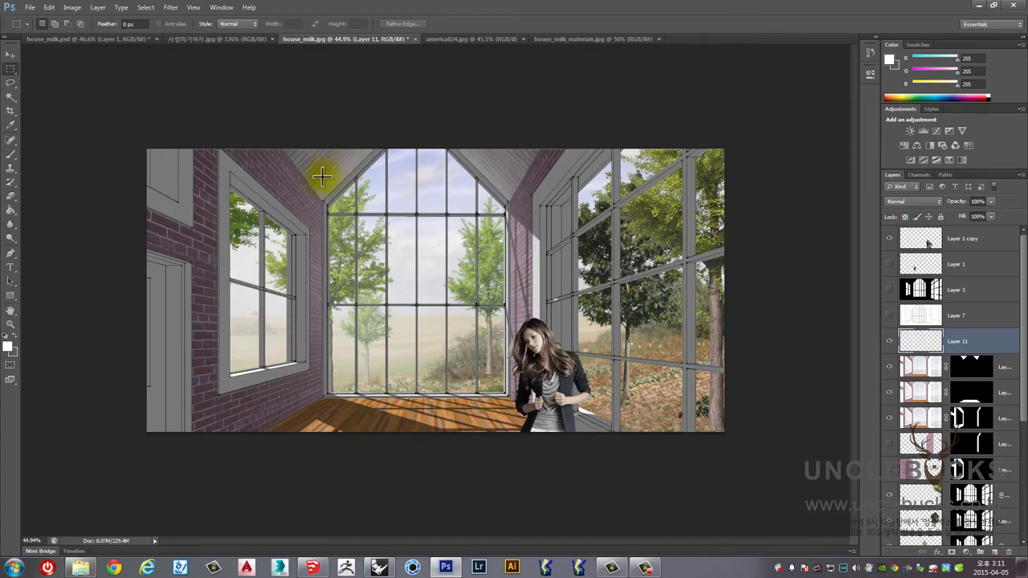
{"action": "scroll", "coordinate": [321, 176], "scroll_direction": "up", "scroll_amount": 1}
{"action": "scroll", "coordinate": [321, 176], "scroll_direction": "up", "scroll_amount": 1}
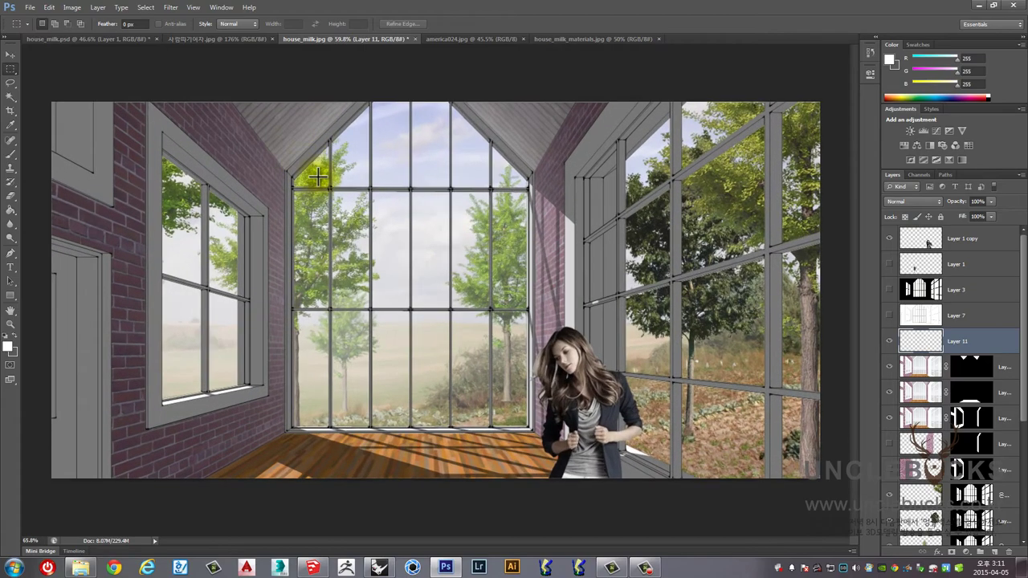
{"action": "scroll", "coordinate": [281, 165], "scroll_direction": "up", "scroll_amount": 2}
{"action": "scroll", "coordinate": [298, 160], "scroll_direction": "up", "scroll_amount": 2}
{"action": "scroll", "coordinate": [287, 170], "scroll_direction": "up", "scroll_amount": 2}
{"action": "scroll", "coordinate": [286, 170], "scroll_direction": "up", "scroll_amount": 1}
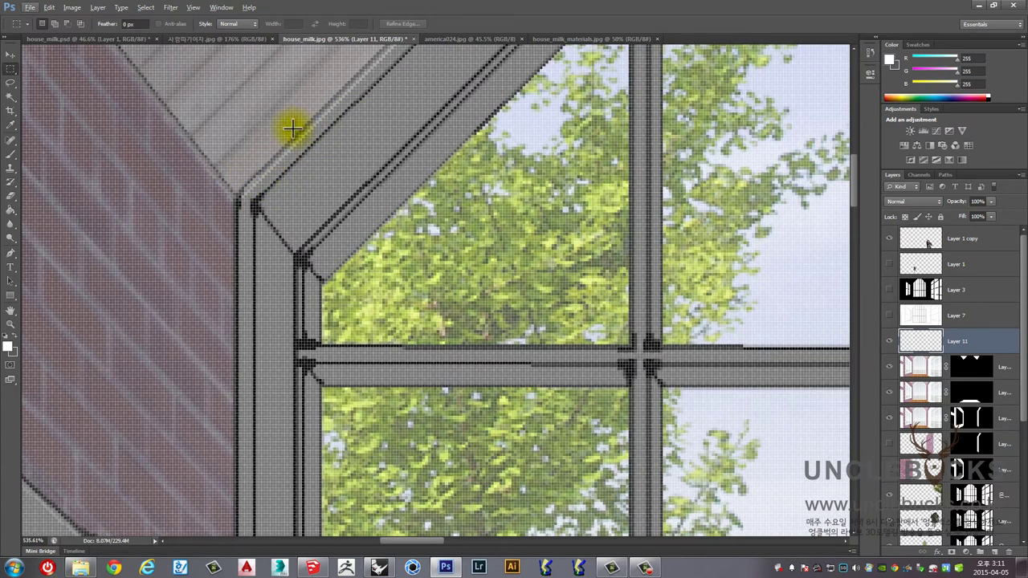
{"action": "scroll", "coordinate": [289, 126], "scroll_direction": "down", "scroll_amount": 2}
{"action": "scroll", "coordinate": [321, 120], "scroll_direction": "up", "scroll_amount": 2}
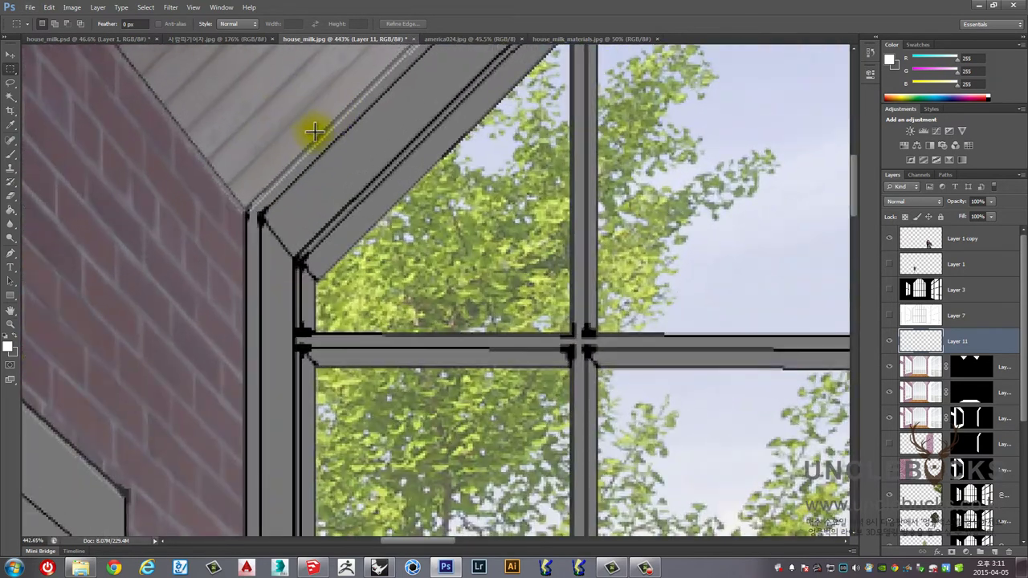
{"action": "scroll", "coordinate": [332, 118], "scroll_direction": "down", "scroll_amount": 7}
{"action": "scroll", "coordinate": [332, 118], "scroll_direction": "down", "scroll_amount": 3}
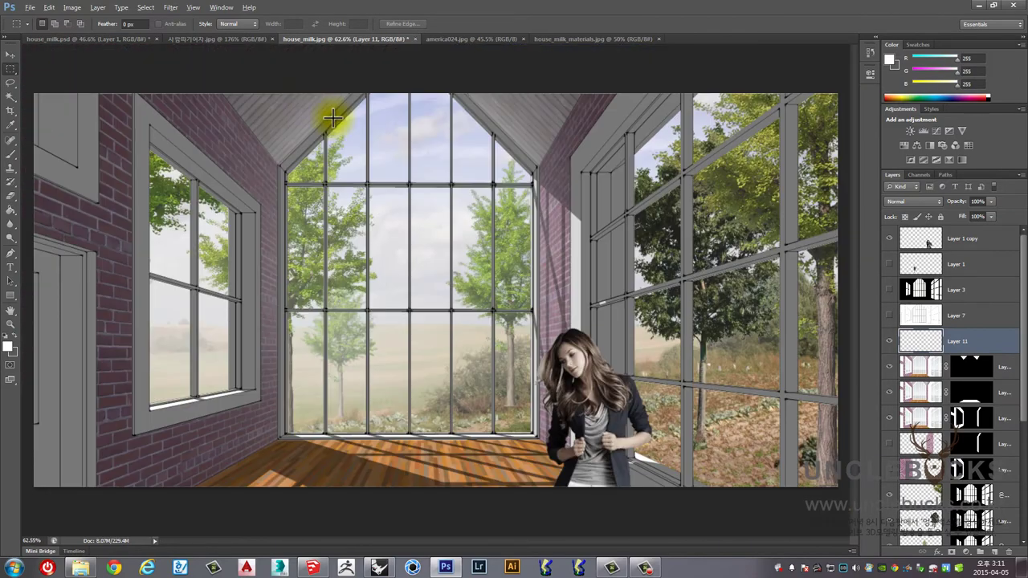
{"action": "scroll", "coordinate": [273, 92], "scroll_direction": "up", "scroll_amount": 2}
{"action": "scroll", "coordinate": [275, 91], "scroll_direction": "up", "scroll_amount": 2}
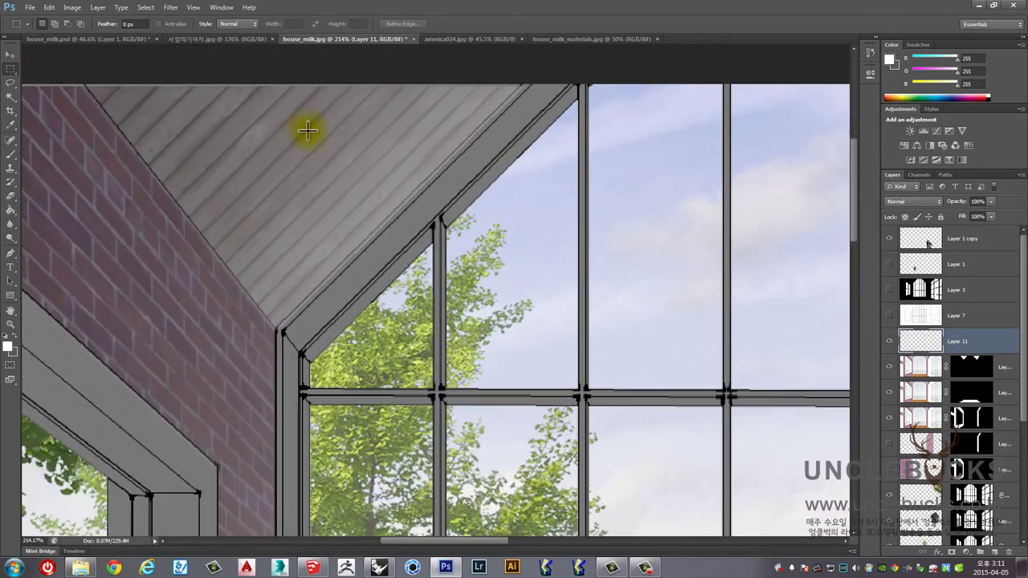
- With the Move tool, pick Layer 10 copy 2 and nudge it one pixel right
{"action": "left_click", "coordinate": [13, 57]}
{"action": "right_click", "coordinate": [304, 183]}
{"action": "left_click", "coordinate": [348, 200]}
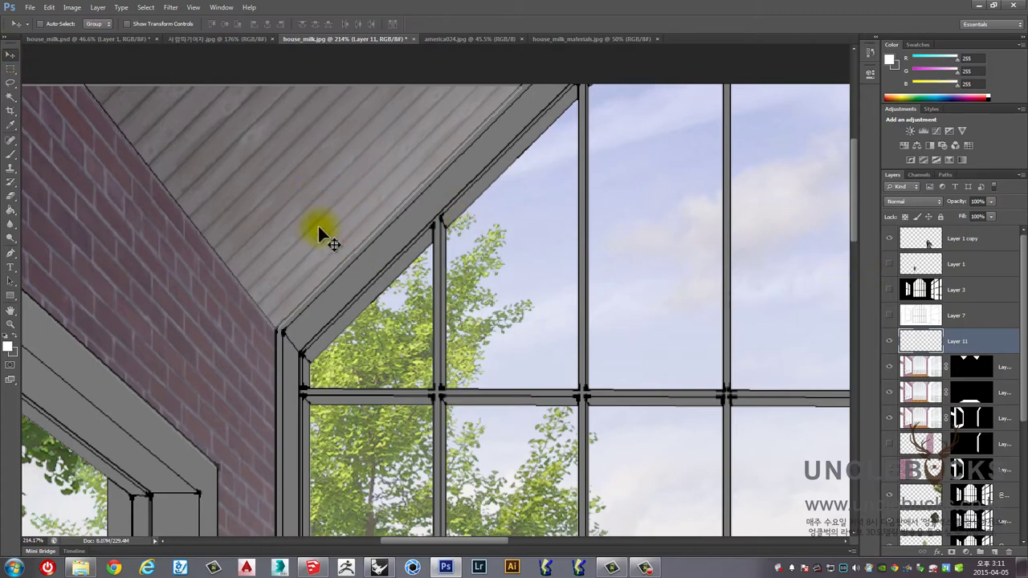
{"action": "scroll", "coordinate": [295, 305], "scroll_direction": "up", "scroll_amount": 3}
{"action": "scroll", "coordinate": [285, 324], "scroll_direction": "up", "scroll_amount": 3}
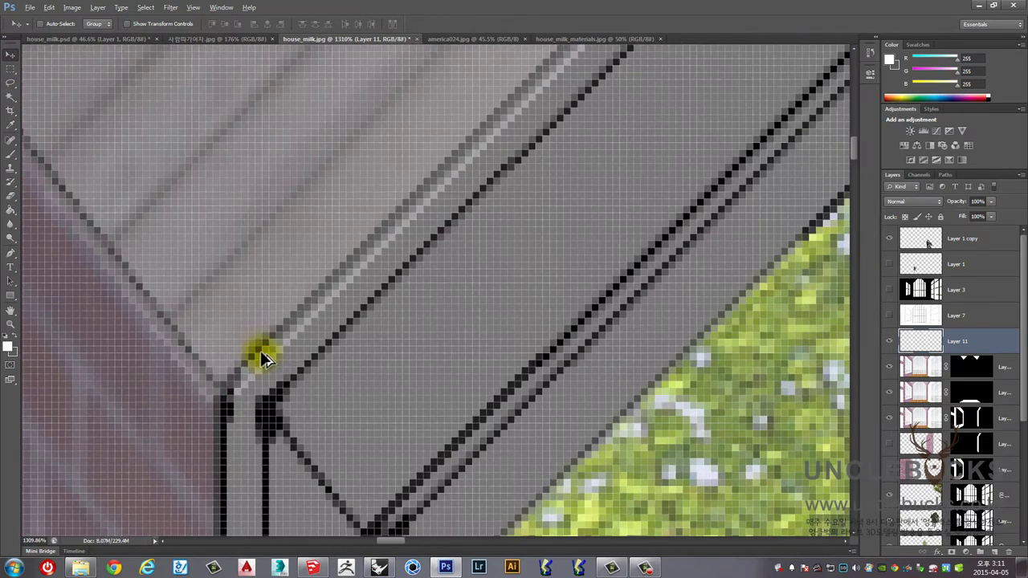
{"action": "right_click", "coordinate": [263, 354]}
{"action": "left_click", "coordinate": [287, 361]}
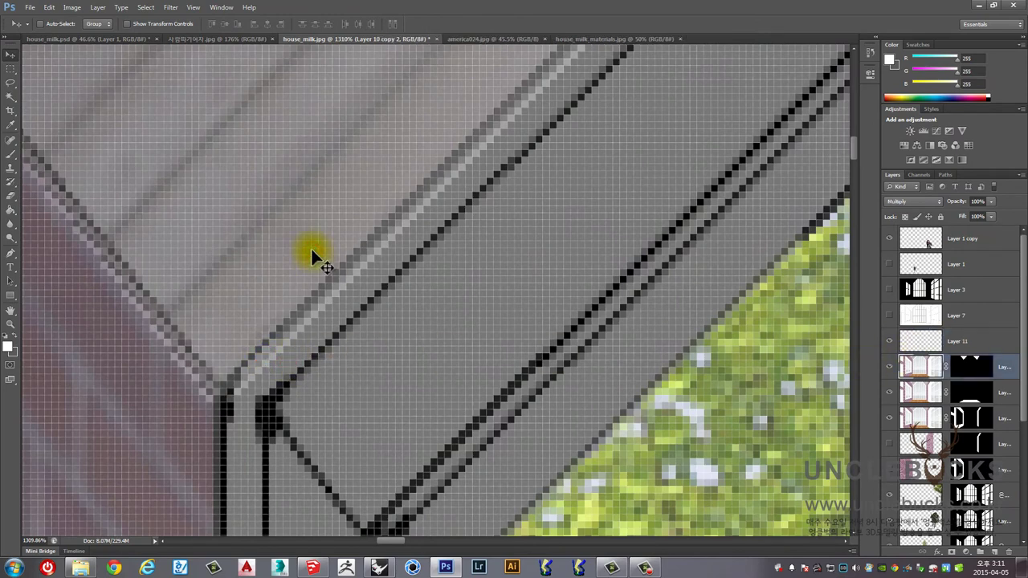
{"action": "key", "text": "Right"}
{"action": "key", "text": "Right"}
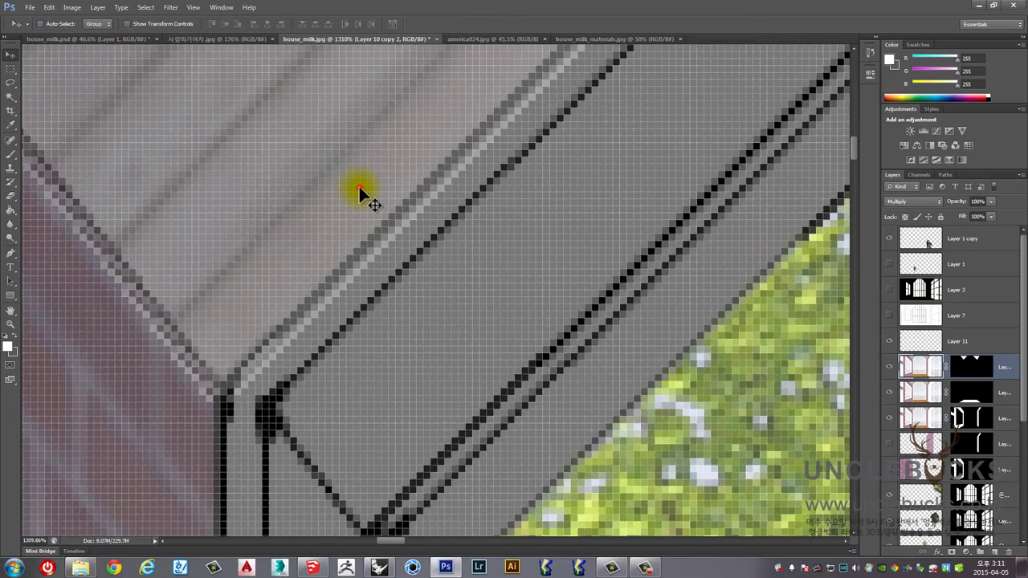
- Drag the roof line layer slightly upward into alignment with the roof edge
{"action": "scroll", "coordinate": [359, 186], "scroll_direction": "down", "scroll_amount": 2}
{"action": "scroll", "coordinate": [359, 186], "scroll_direction": "down", "scroll_amount": 2}
{"action": "scroll", "coordinate": [325, 260], "scroll_direction": "up", "scroll_amount": 3}
{"action": "scroll", "coordinate": [325, 260], "scroll_direction": "down", "scroll_amount": 2}
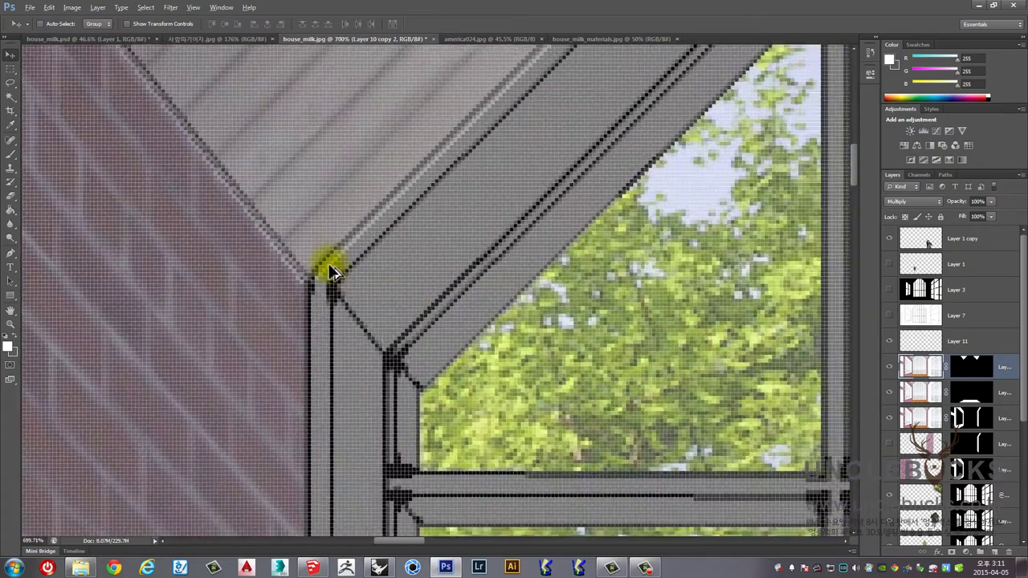
{"action": "scroll", "coordinate": [328, 268], "scroll_direction": "down", "scroll_amount": 2}
{"action": "scroll", "coordinate": [349, 259], "scroll_direction": "down", "scroll_amount": 2}
{"action": "scroll", "coordinate": [442, 172], "scroll_direction": "up", "scroll_amount": 1}
{"action": "scroll", "coordinate": [466, 153], "scroll_direction": "up", "scroll_amount": 1}
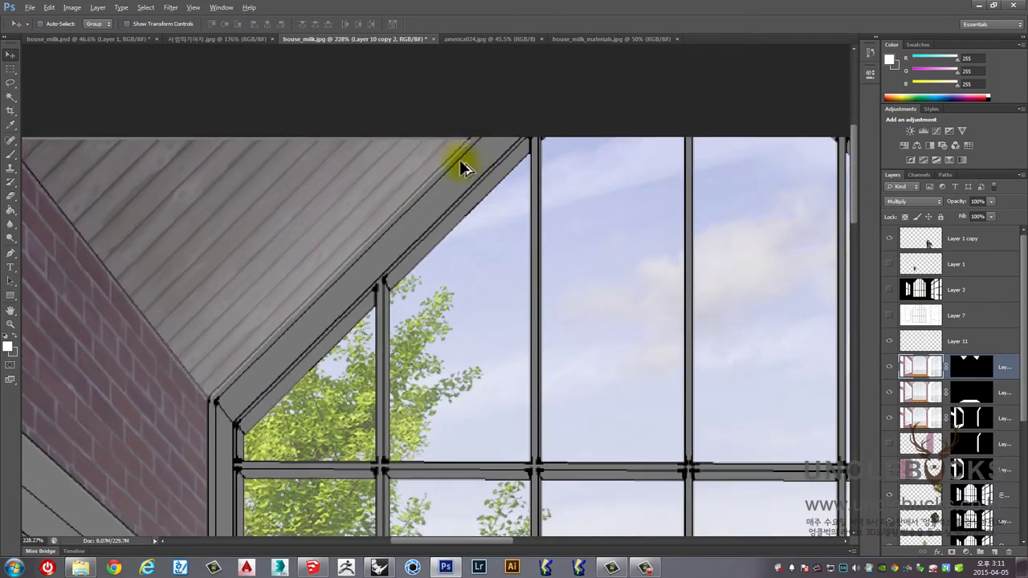
{"action": "scroll", "coordinate": [471, 145], "scroll_direction": "up", "scroll_amount": 3}
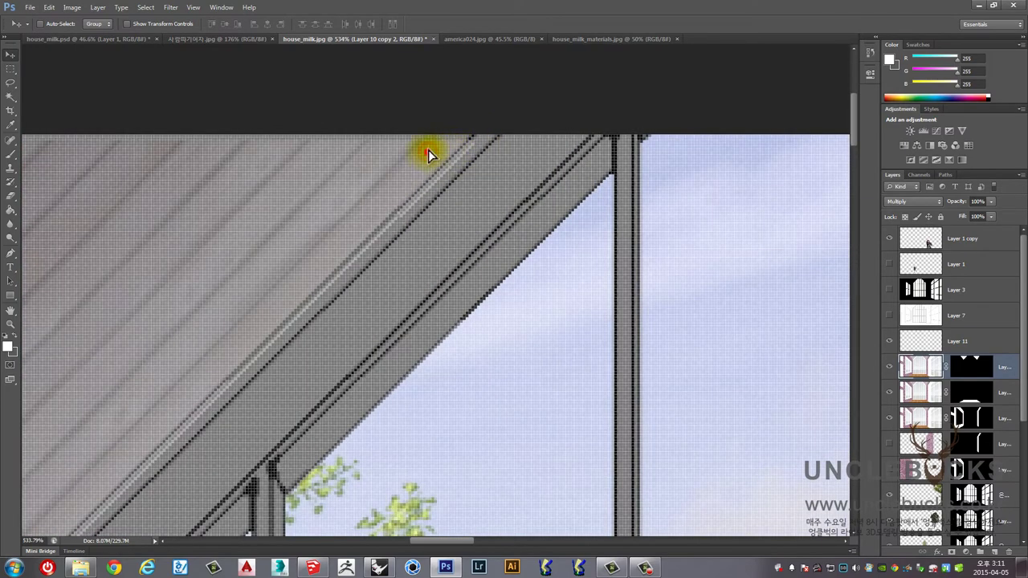
{"action": "left_click_drag", "start_coordinate": [427, 151], "coordinate": [427, 147]}
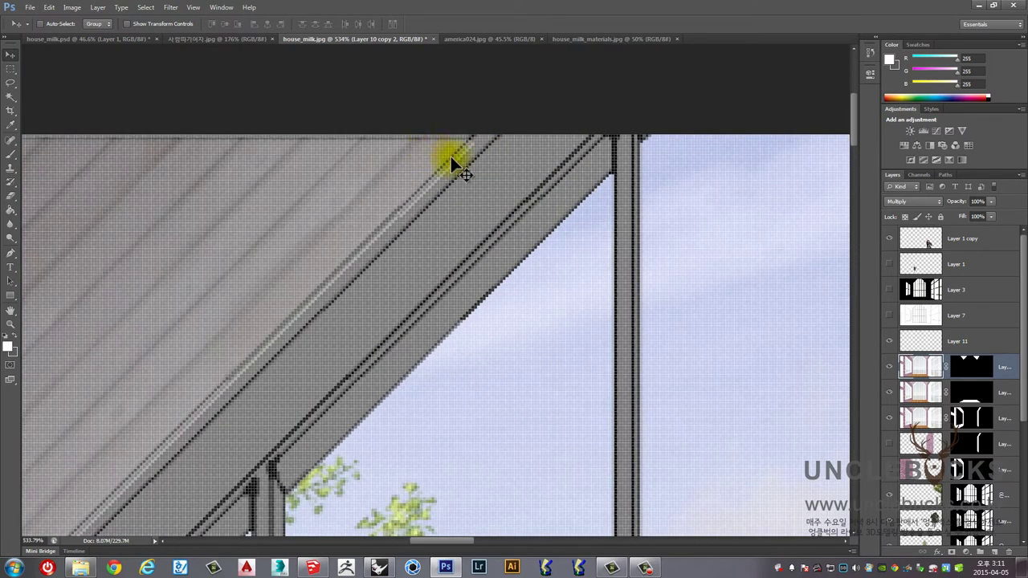
- Pick Layer 11 and nudge it down two steps (0.05 cm)
{"action": "right_click", "coordinate": [452, 160]}
{"action": "left_click", "coordinate": [471, 172]}
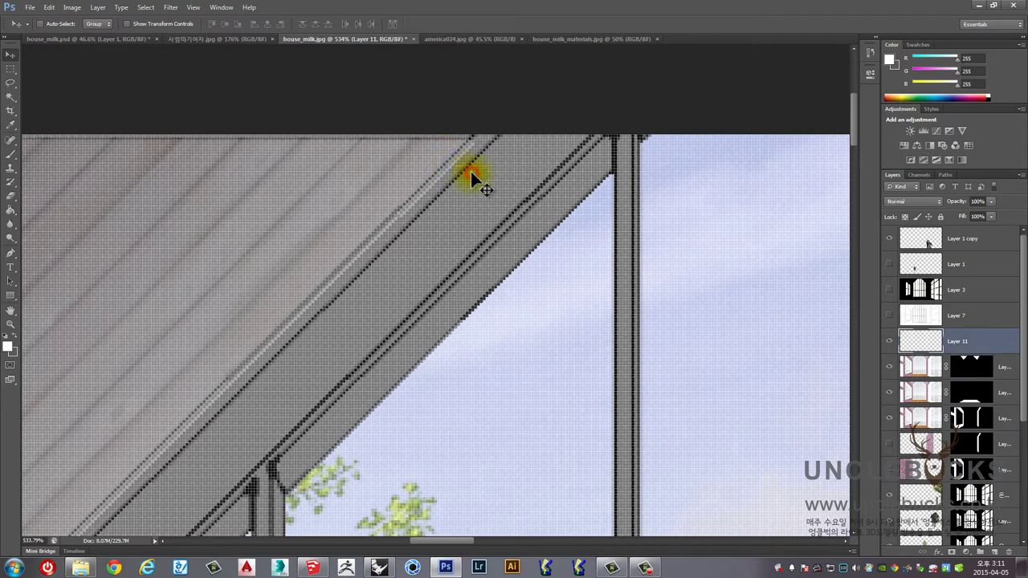
{"action": "key", "text": "Down"}
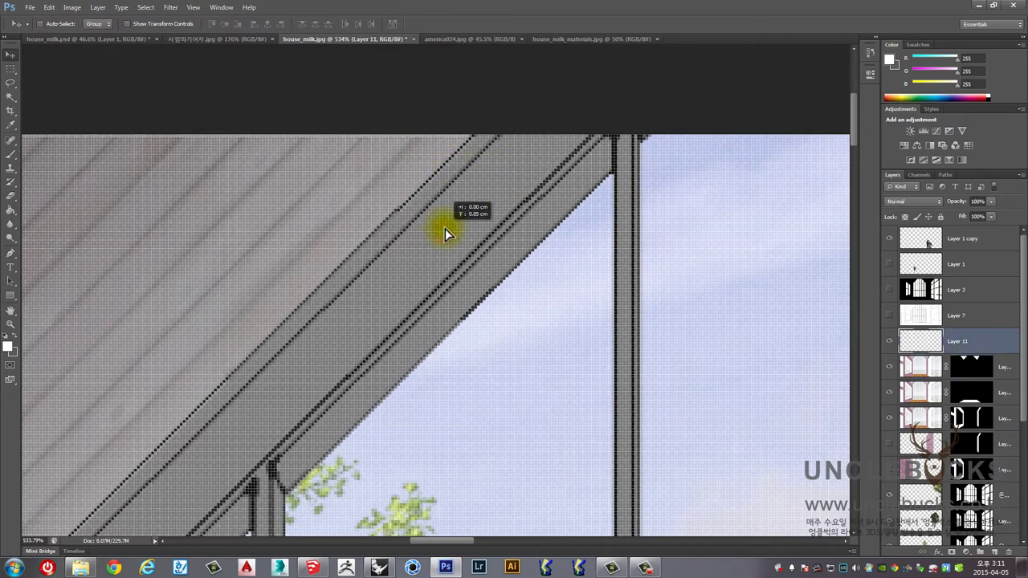
{"action": "key", "text": "Down"}
{"action": "scroll", "coordinate": [448, 232], "scroll_direction": "down", "scroll_amount": 5, "text": "alt"}
{"action": "scroll", "coordinate": [450, 234], "scroll_direction": "down", "scroll_amount": 5, "text": "alt"}
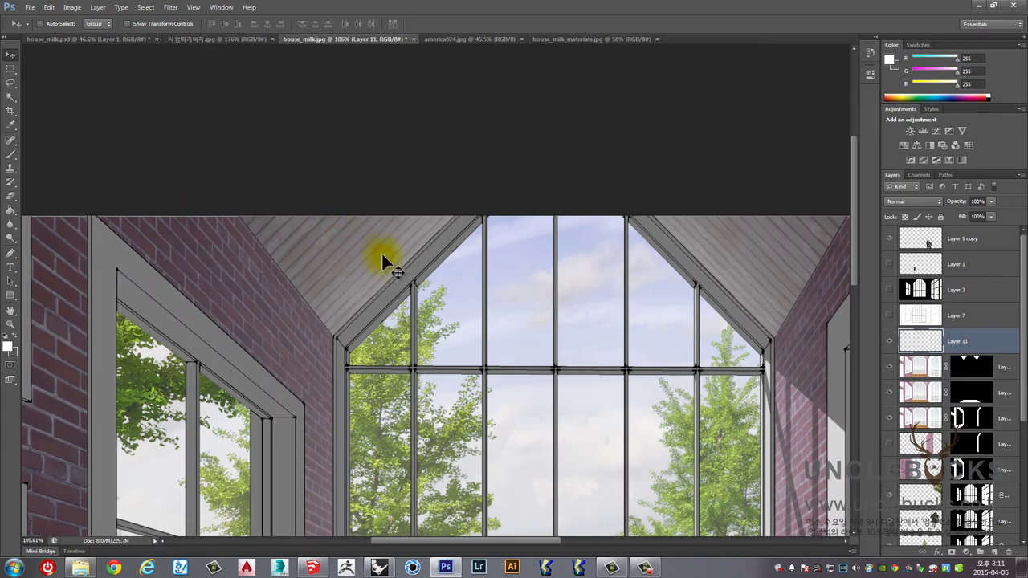
- On Layer 7, Magic Wand the roof area, then clear that selection
{"action": "scroll", "coordinate": [381, 251], "scroll_direction": "down", "scroll_amount": 2}
{"action": "scroll", "coordinate": [445, 301], "scroll_direction": "down", "scroll_amount": 4}
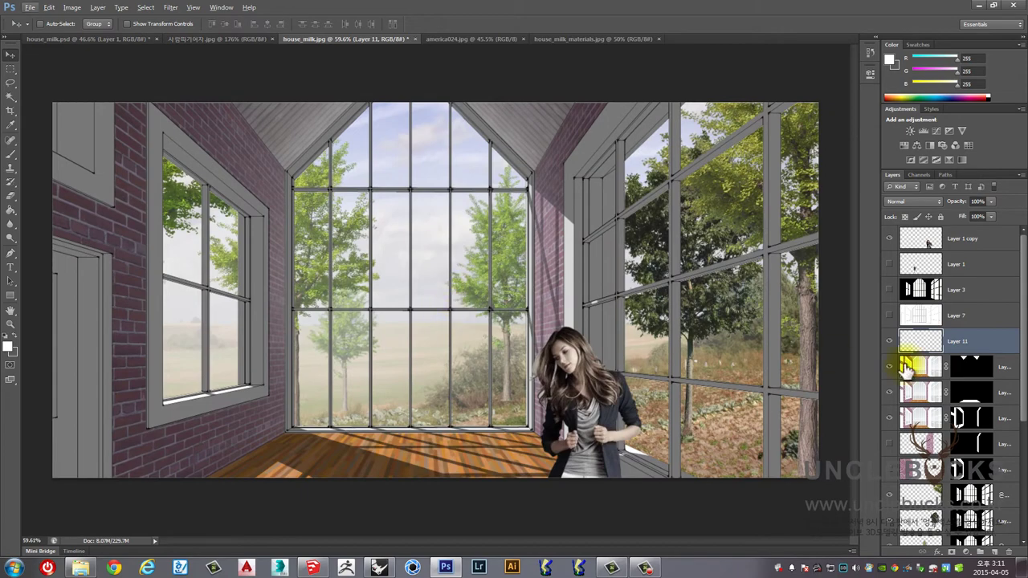
{"action": "left_click", "coordinate": [927, 315]}
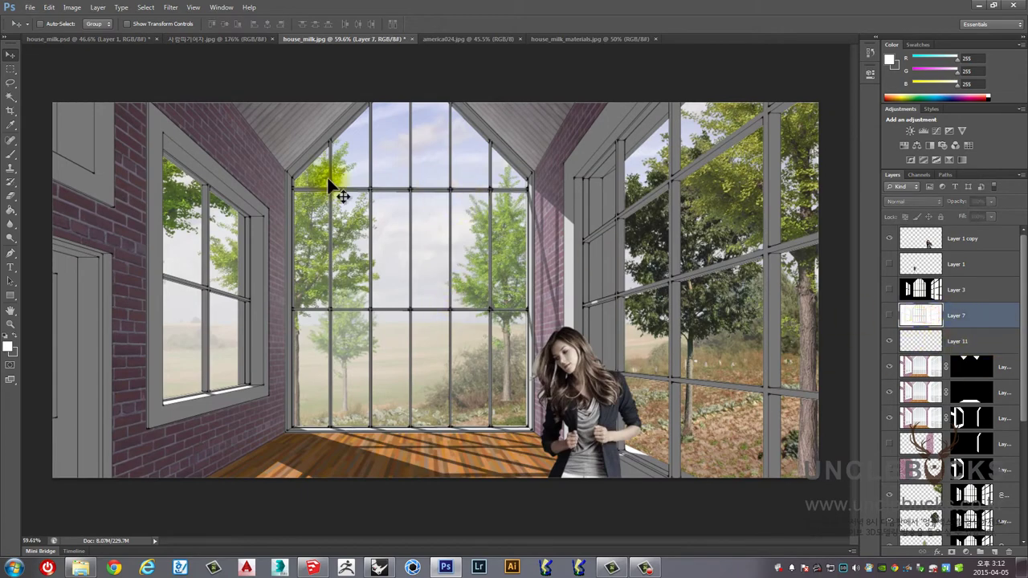
{"action": "scroll", "coordinate": [317, 137], "scroll_direction": "up", "scroll_amount": 2}
{"action": "scroll", "coordinate": [321, 122], "scroll_direction": "up", "scroll_amount": 2}
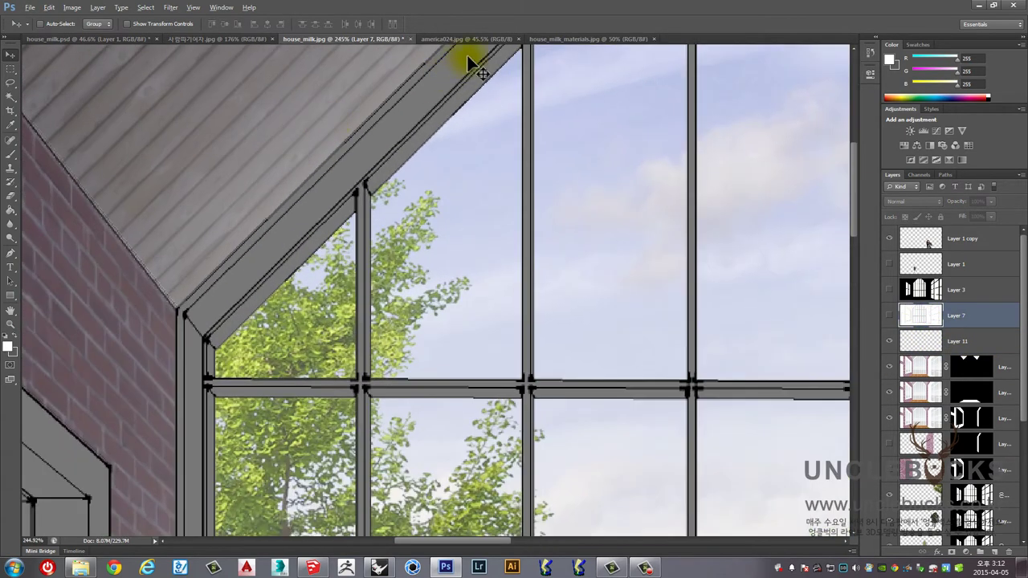
{"action": "left_click_drag", "start_coordinate": [381, 128], "coordinate": [381, 228]}
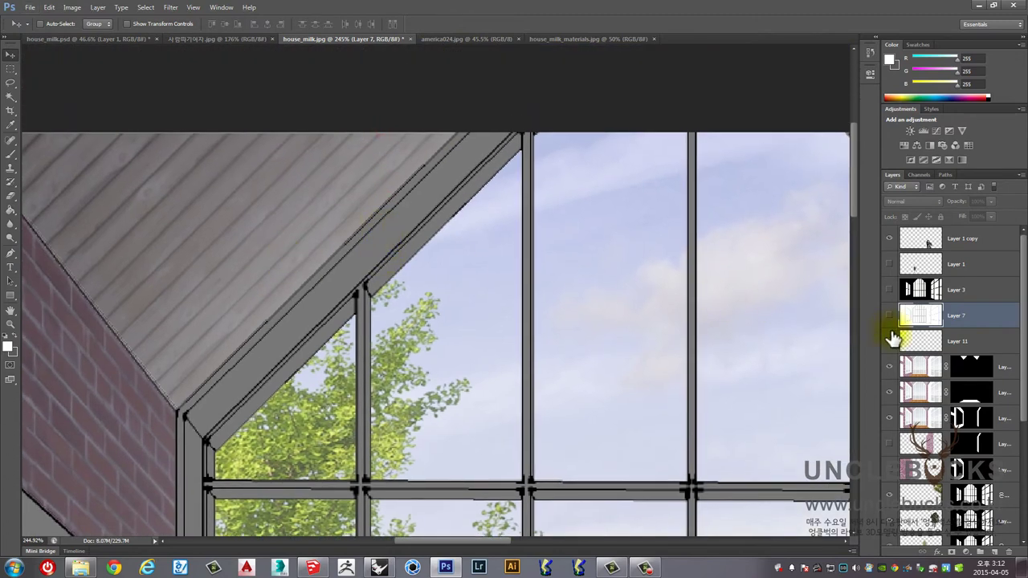
{"action": "left_click", "coordinate": [10, 96]}
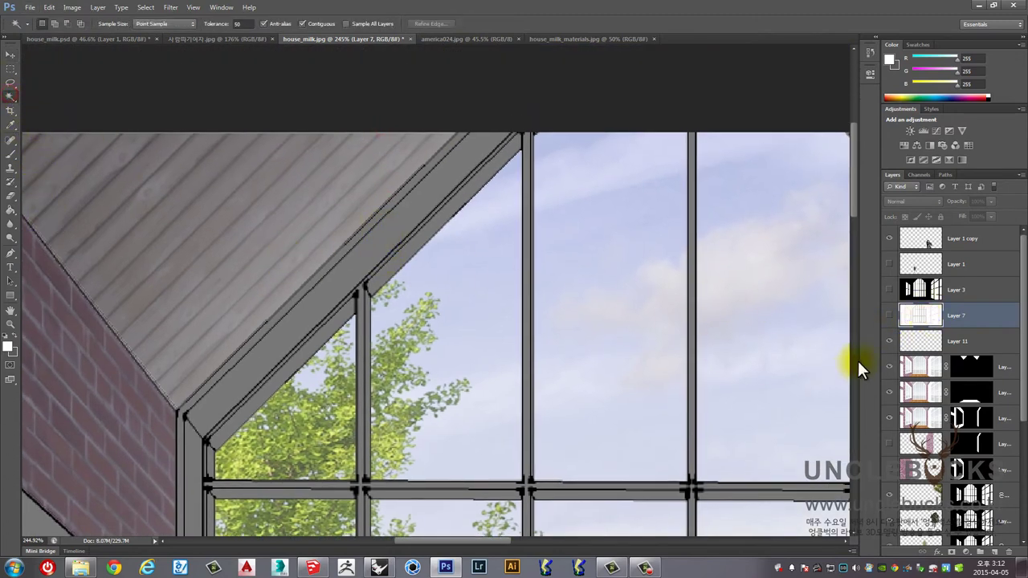
{"action": "left_click", "coordinate": [319, 226]}
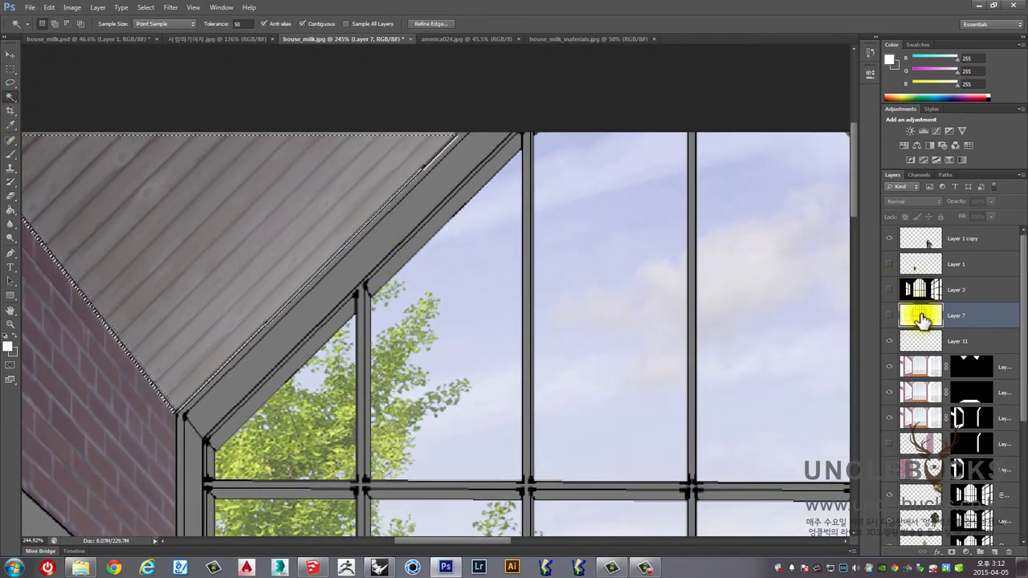
{"action": "scroll", "coordinate": [423, 133], "scroll_direction": "up", "scroll_amount": 2}
{"action": "scroll", "coordinate": [422, 134], "scroll_direction": "up", "scroll_amount": 2}
{"action": "key", "text": "m"}
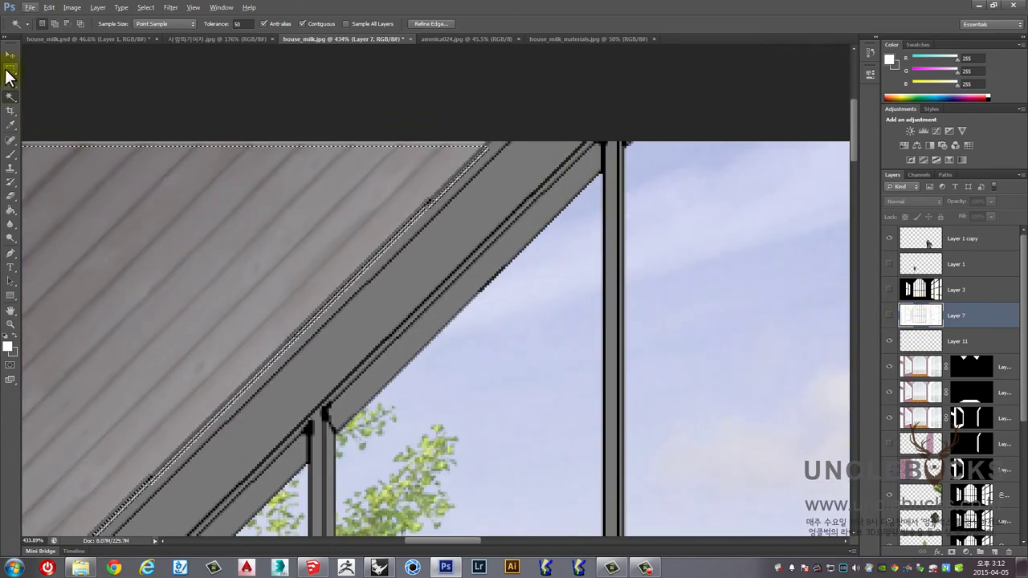
{"action": "left_click", "coordinate": [250, 197]}
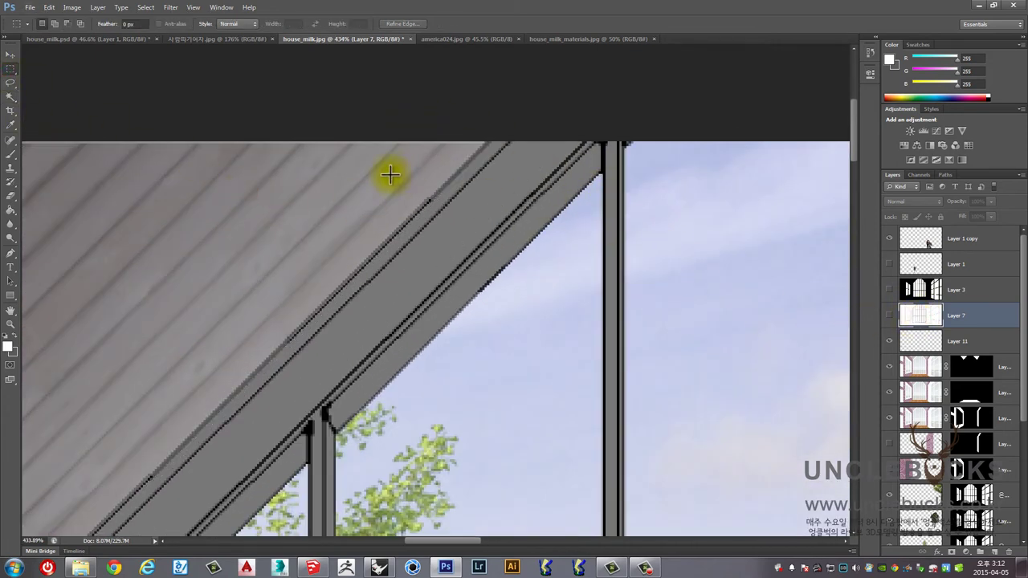
- Show Layer 7's line drawing, nudge it down slightly, then hide it again
{"action": "left_click", "coordinate": [10, 54]}
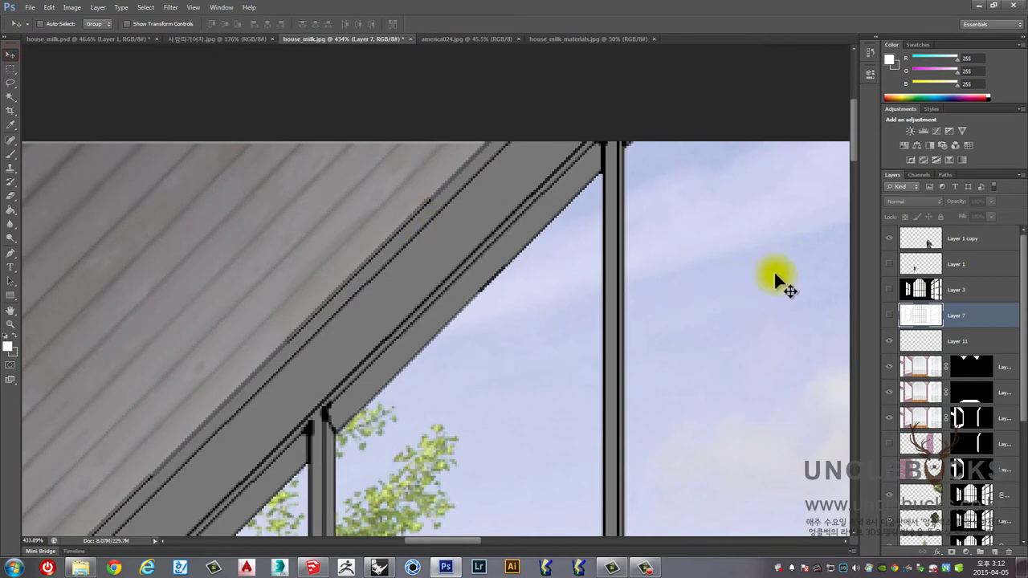
{"action": "left_click", "coordinate": [889, 315]}
{"action": "left_click_drag", "start_coordinate": [436, 218], "coordinate": [438, 216]}
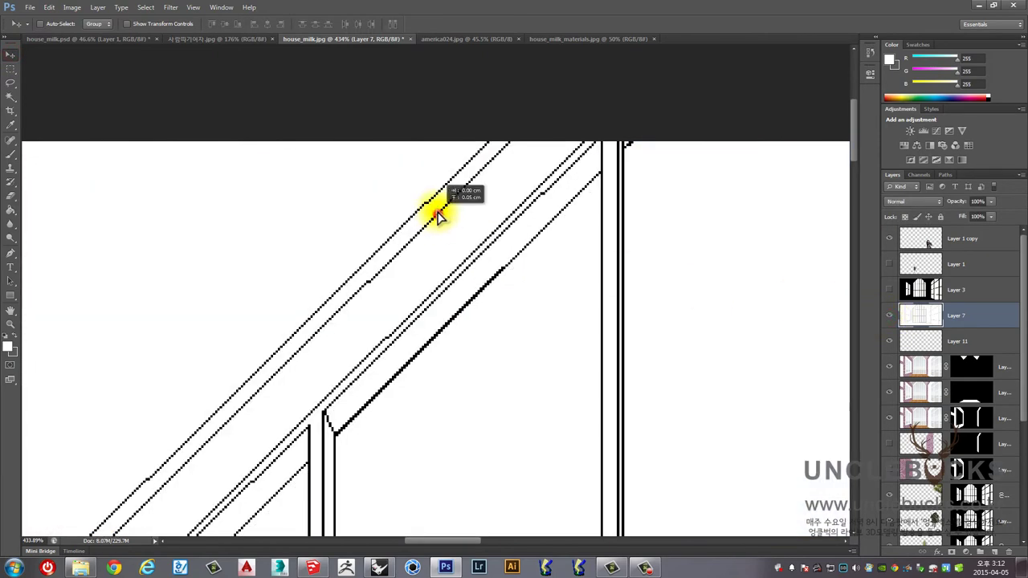
{"action": "scroll", "coordinate": [456, 221], "scroll_direction": "down", "scroll_amount": 3}
{"action": "scroll", "coordinate": [227, 230], "scroll_direction": "down", "scroll_amount": 1}
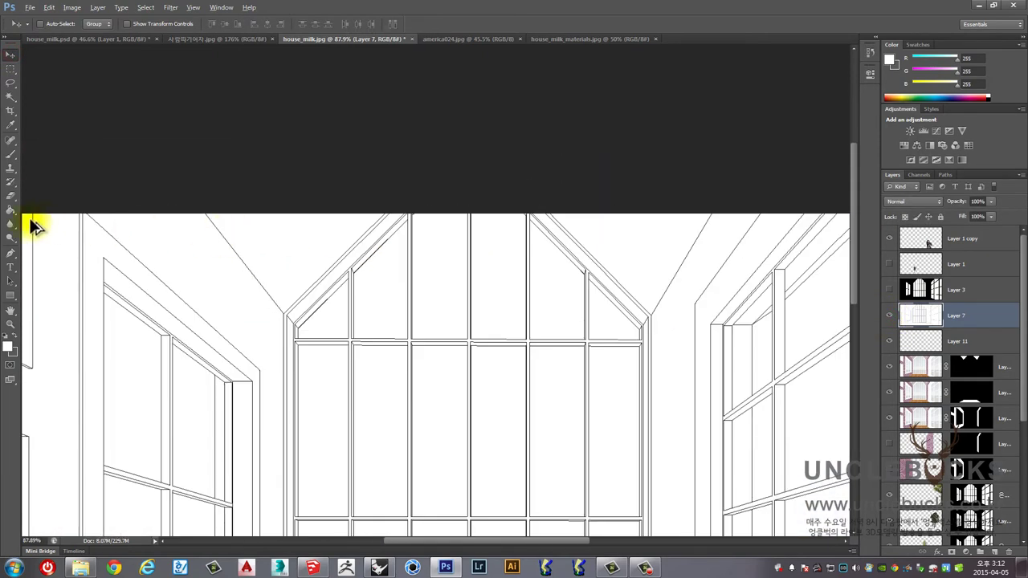
{"action": "scroll", "coordinate": [178, 239], "scroll_direction": "down", "scroll_amount": 2}
{"action": "scroll", "coordinate": [178, 240], "scroll_direction": "up", "scroll_amount": 2}
{"action": "scroll", "coordinate": [457, 132], "scroll_direction": "up", "scroll_amount": 1}
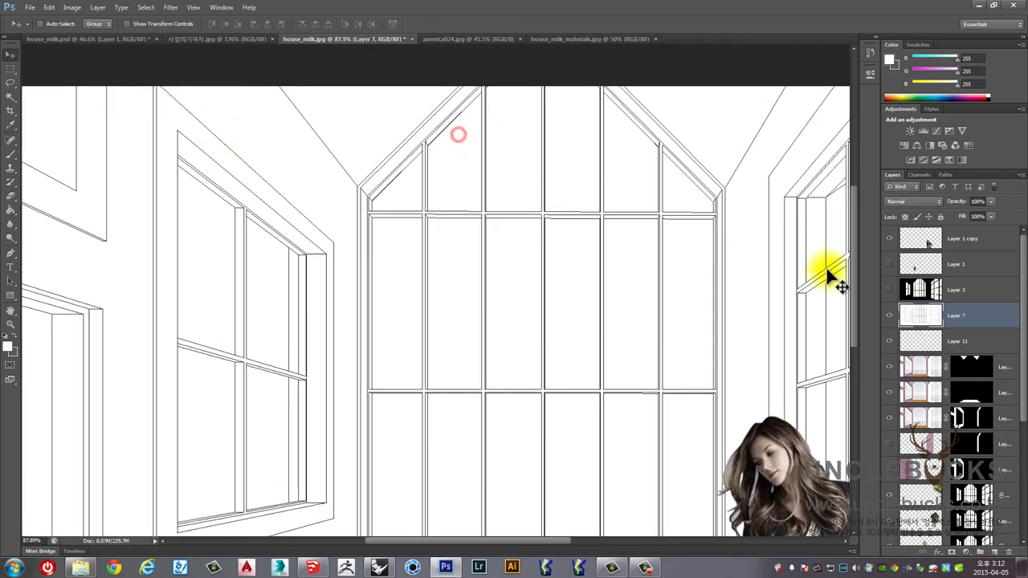
{"action": "left_click", "coordinate": [889, 315]}
{"action": "scroll", "coordinate": [399, 105], "scroll_direction": "up", "scroll_amount": 3}
{"action": "scroll", "coordinate": [368, 150], "scroll_direction": "up", "scroll_amount": 4}
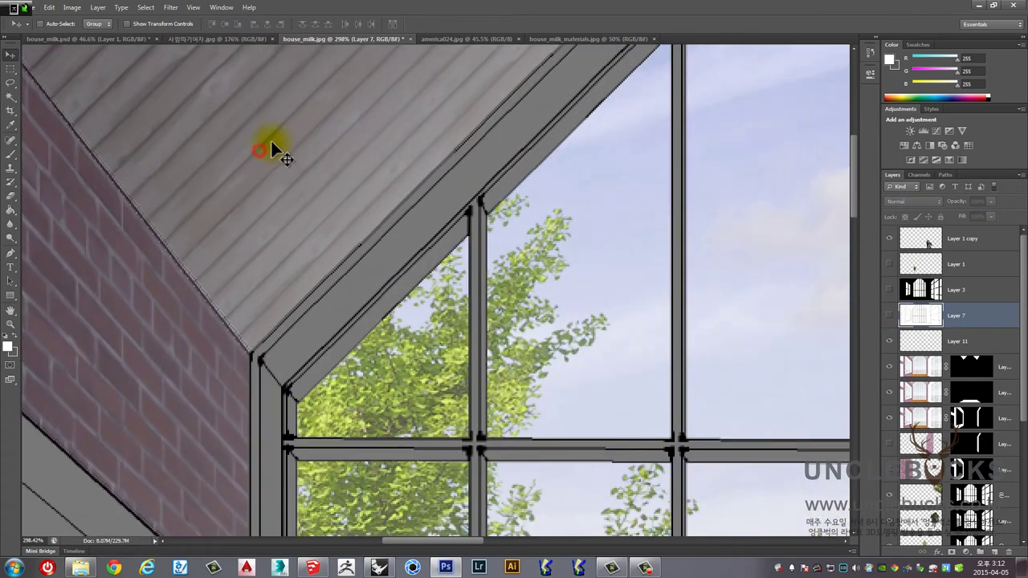
- Magic Wand the sloped ceiling area beside the gable window and make Layer 11 active
{"action": "left_click", "coordinate": [312, 147]}
{"action": "left_click", "coordinate": [266, 244]}
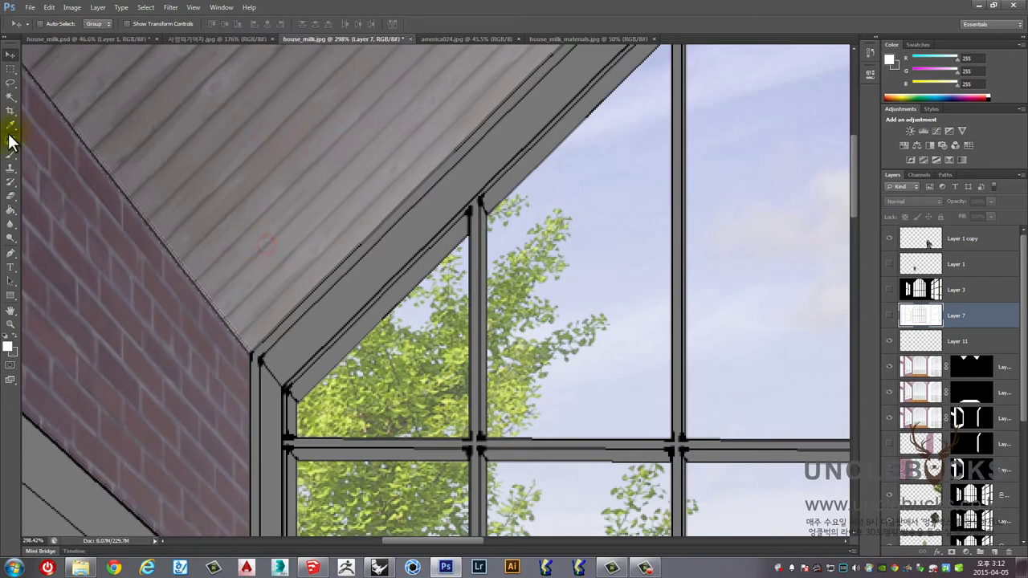
{"action": "left_click", "coordinate": [11, 97]}
{"action": "left_click", "coordinate": [264, 104]}
{"action": "scroll", "coordinate": [277, 321], "scroll_direction": "up", "scroll_amount": 2}
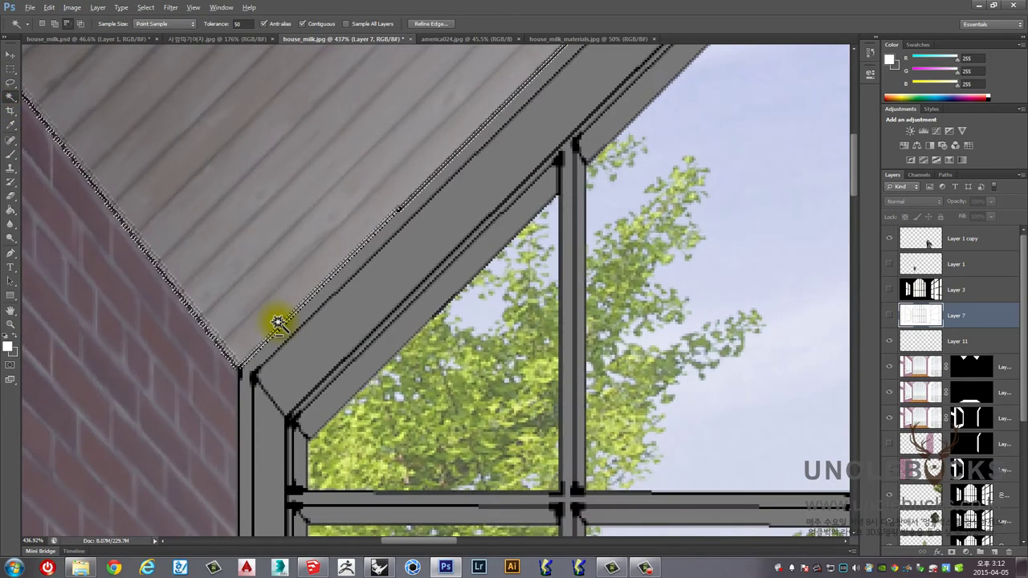
{"action": "scroll", "coordinate": [277, 323], "scroll_direction": "up", "scroll_amount": 2}
{"action": "scroll", "coordinate": [276, 321], "scroll_direction": "down", "scroll_amount": 2}
{"action": "scroll", "coordinate": [284, 248], "scroll_direction": "down", "scroll_amount": 2}
{"action": "scroll", "coordinate": [294, 153], "scroll_direction": "down", "scroll_amount": 2}
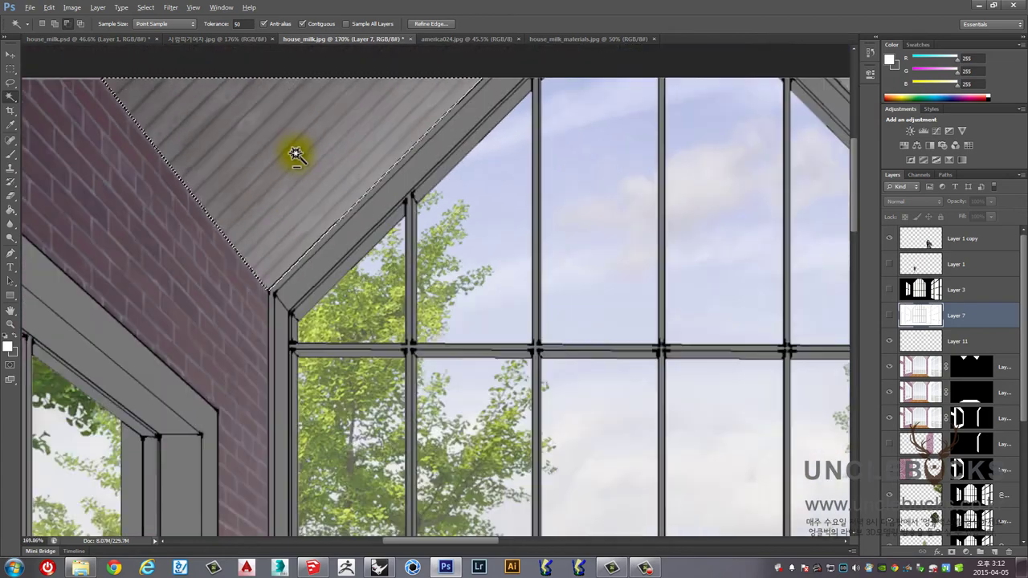
{"action": "scroll", "coordinate": [296, 154], "scroll_direction": "down", "scroll_amount": 1}
{"action": "scroll", "coordinate": [353, 140], "scroll_direction": "up", "scroll_amount": 2}
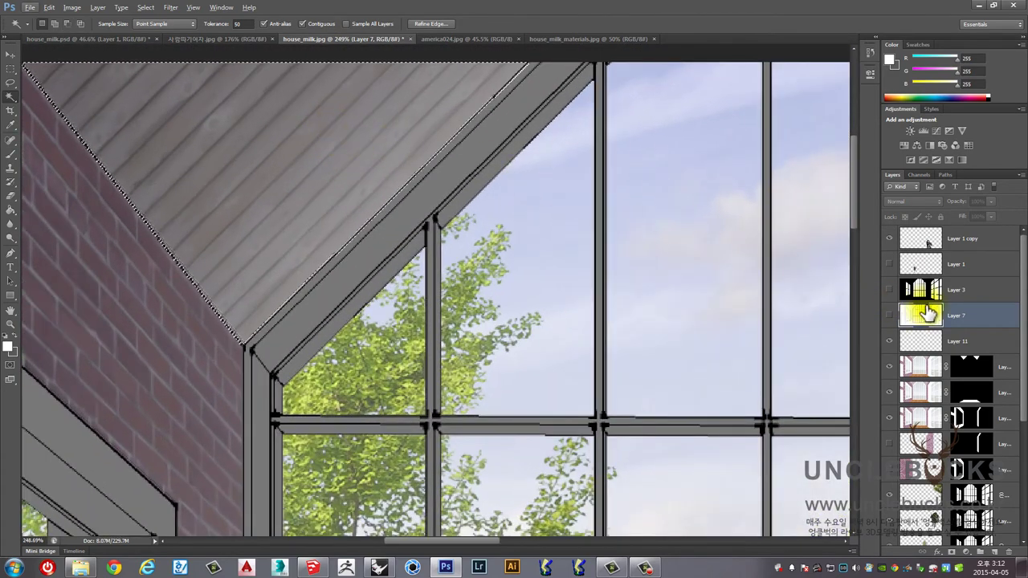
{"action": "left_click", "coordinate": [931, 344]}
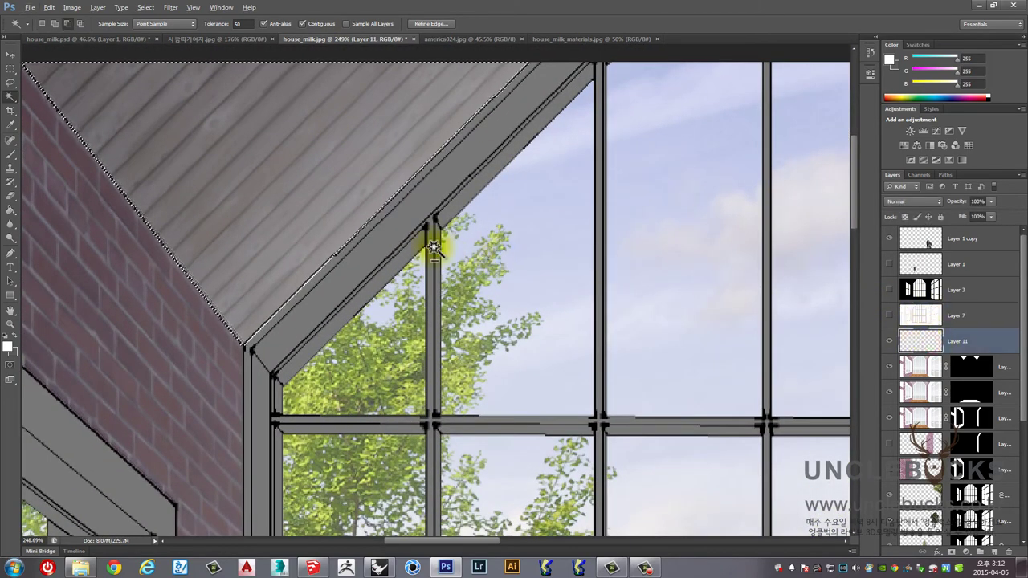
- Set black as the brush colour and shrink the brush from 900 to 30
{"action": "left_click", "coordinate": [10, 153]}
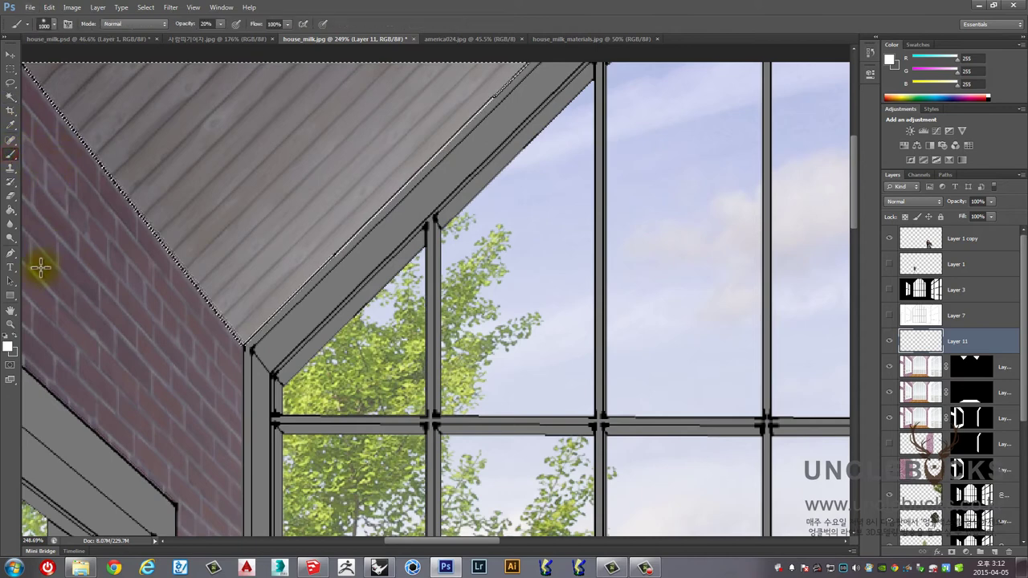
{"action": "left_click", "coordinate": [8, 346]}
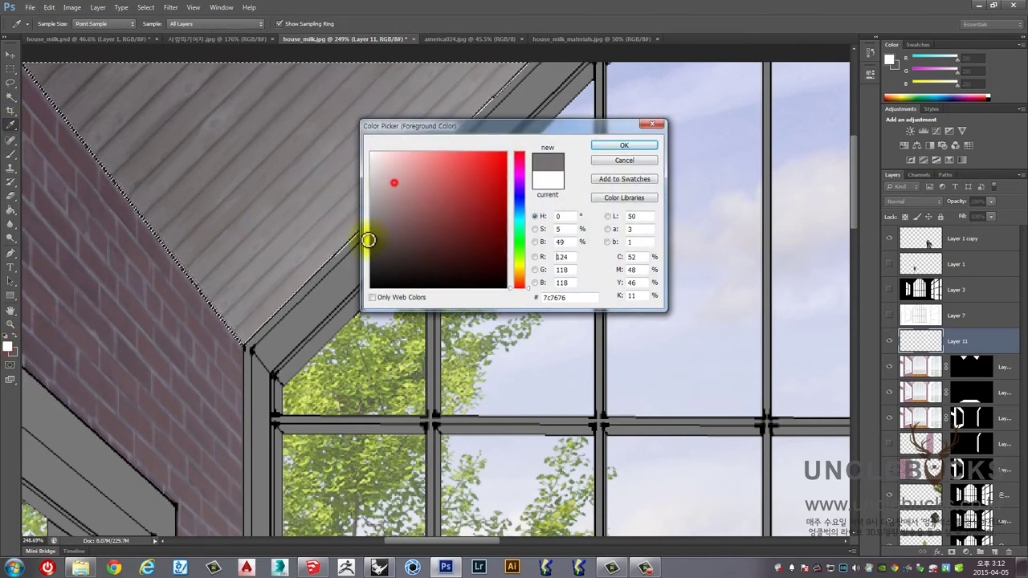
{"action": "left_click_drag", "start_coordinate": [367, 234], "coordinate": [357, 290]}
{"action": "left_click", "coordinate": [615, 145]}
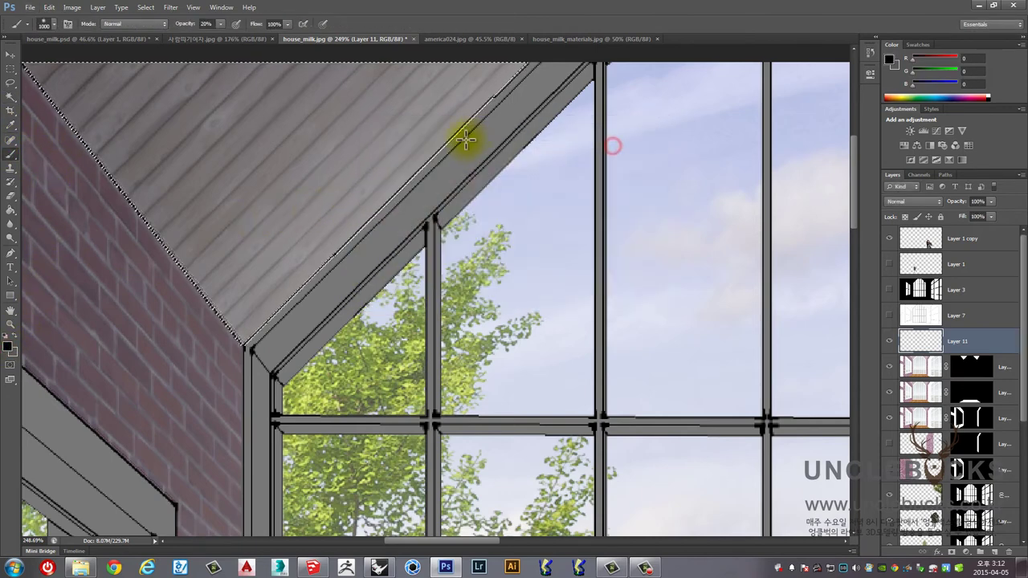
{"action": "scroll", "coordinate": [478, 273], "scroll_direction": "down", "scroll_amount": 3}
{"action": "scroll", "coordinate": [488, 264], "scroll_direction": "down", "scroll_amount": 3}
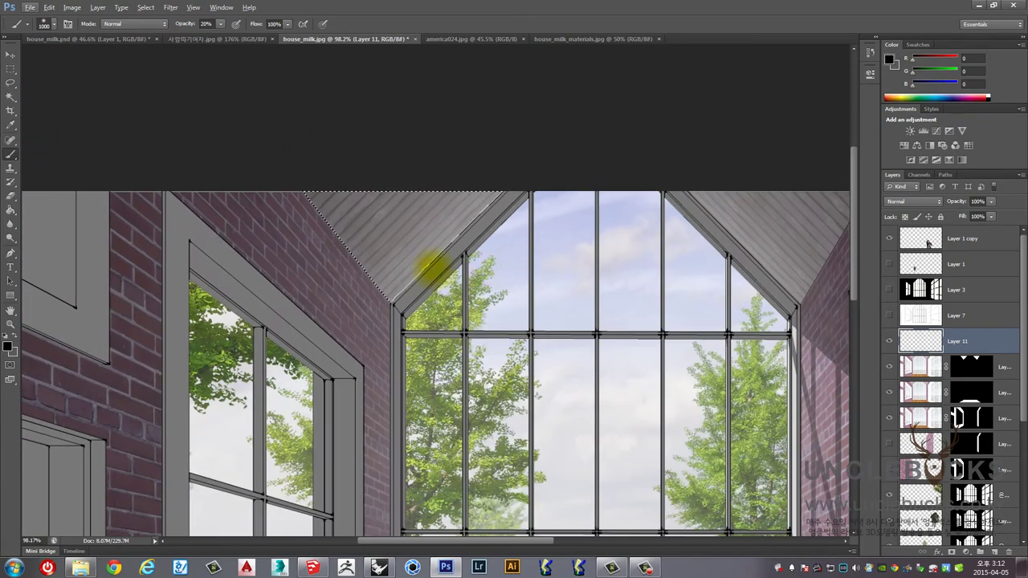
{"action": "key", "text": "bracketleft"}
{"action": "key", "text": "bracketleft"}
{"action": "key", "text": "bracketleft"}
{"action": "key", "text": "bracketleft"}
{"action": "key", "text": "bracketleft"}
{"action": "key", "text": "bracketleft"}
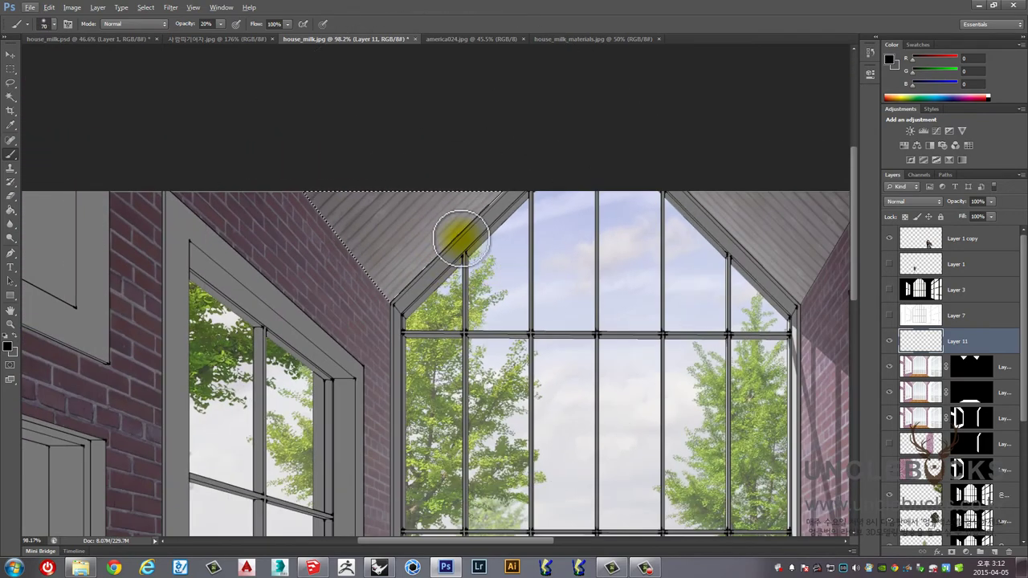
{"action": "key", "text": "bracketleft"}
{"action": "key", "text": "bracketleft"}
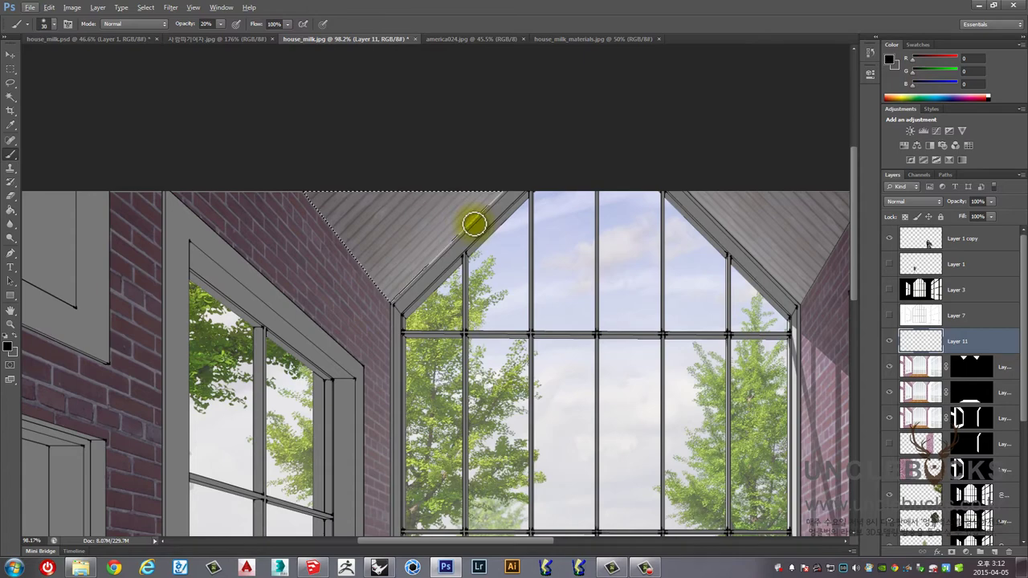
{"action": "scroll", "coordinate": [473, 225], "scroll_direction": "up", "scroll_amount": 1}
{"action": "key", "text": "bracketleft"}
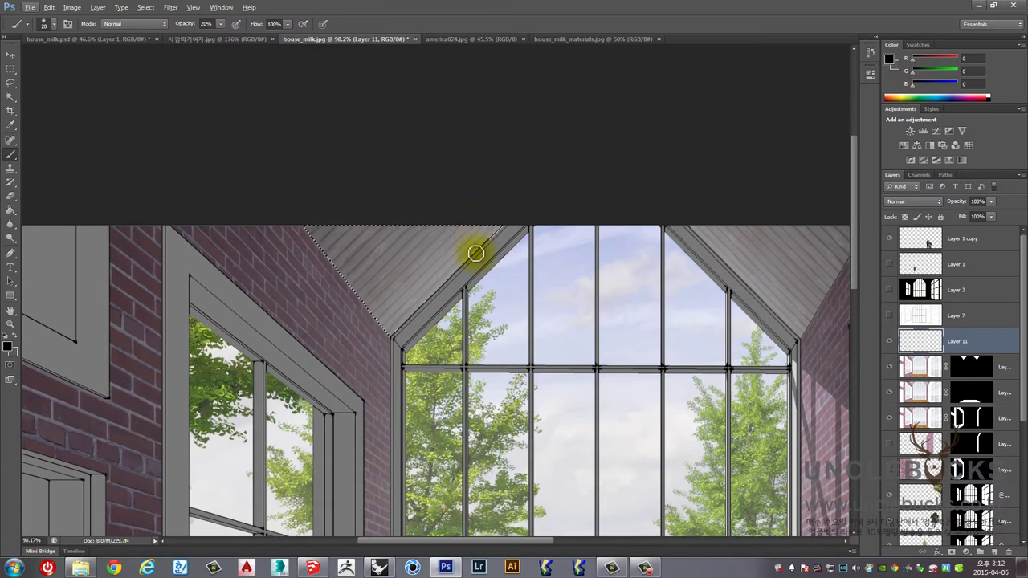
- Paint black along the roof-edge fascia from the eave to the top corner
{"action": "left_click_drag", "start_coordinate": [483, 249], "coordinate": [530, 207]}
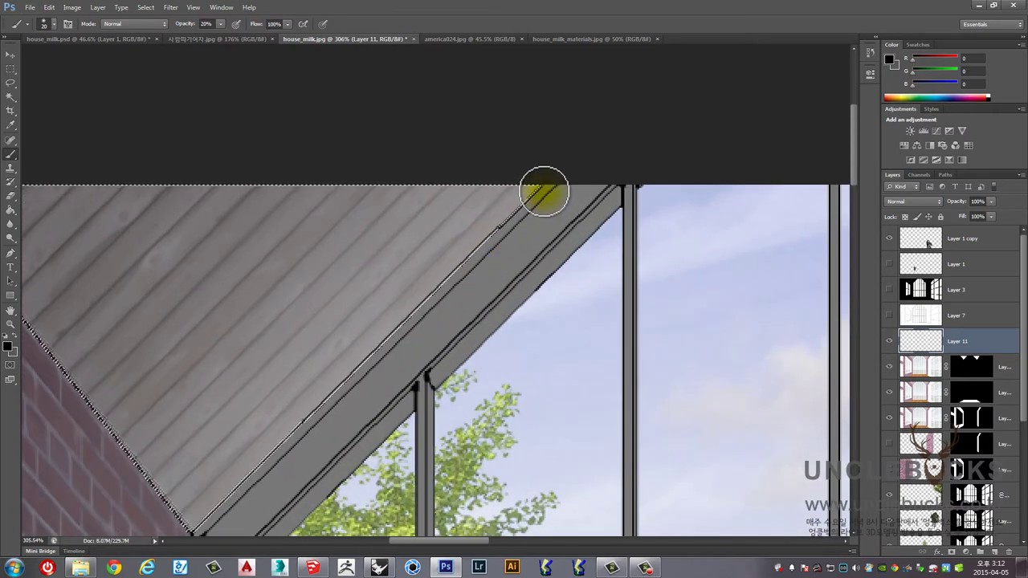
{"action": "left_click", "coordinate": [544, 191]}
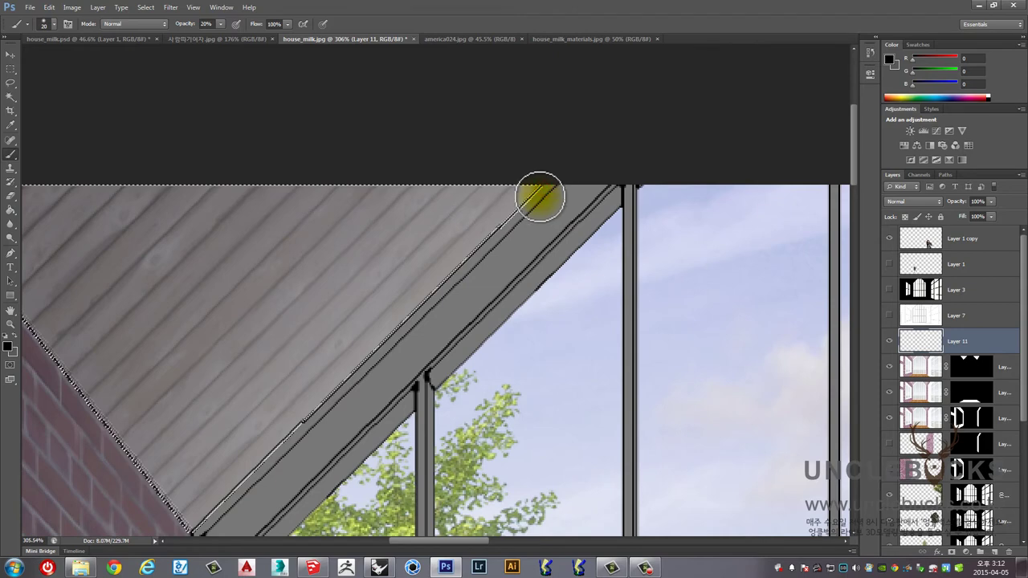
{"action": "left_click_drag", "start_coordinate": [449, 279], "coordinate": [405, 331]}
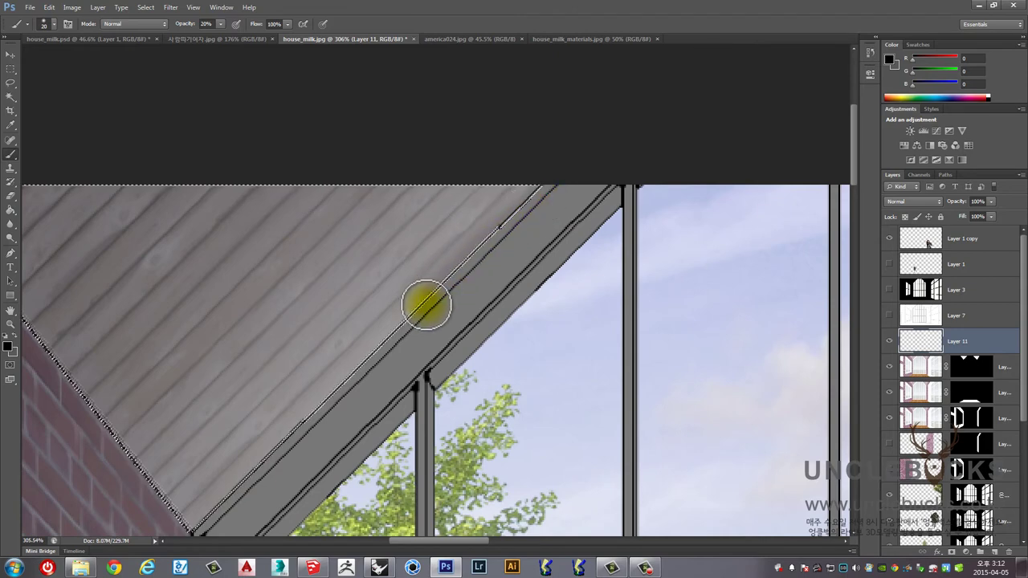
{"action": "scroll", "coordinate": [445, 329], "scroll_direction": "down", "scroll_amount": 2}
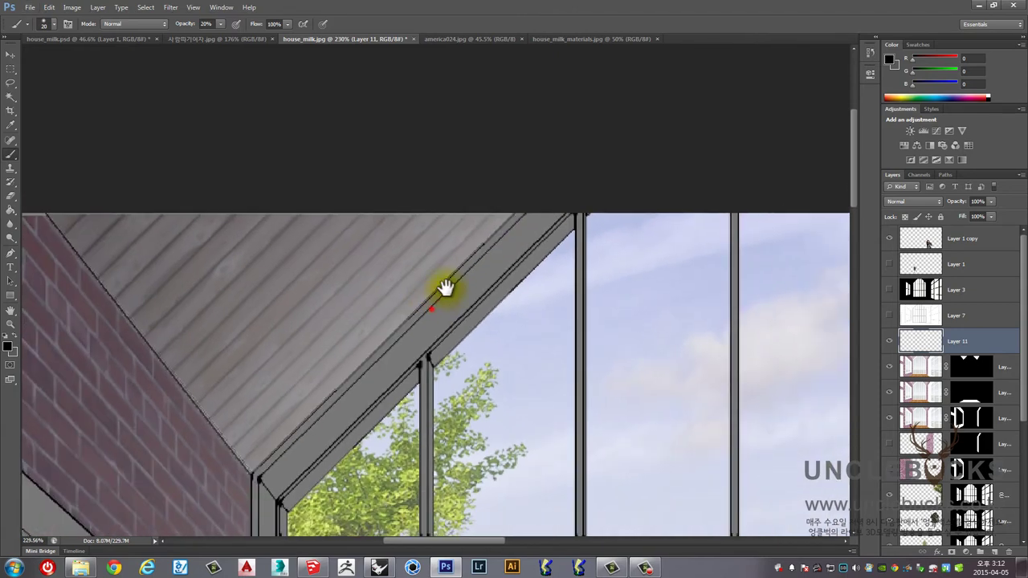
{"action": "left_click_drag", "start_coordinate": [516, 230], "coordinate": [542, 182]}
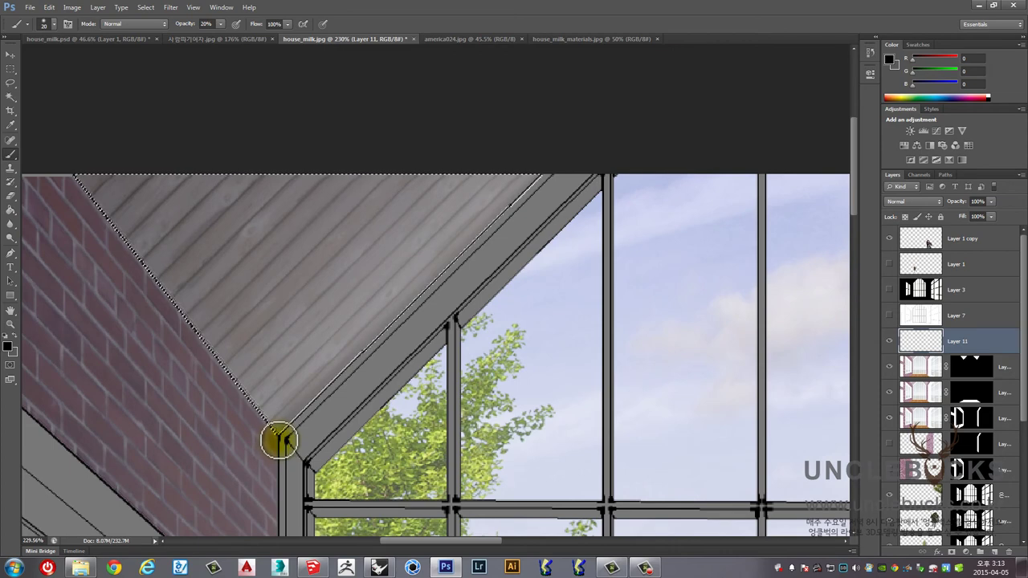
{"action": "left_click_drag", "start_coordinate": [279, 440], "coordinate": [545, 178]}
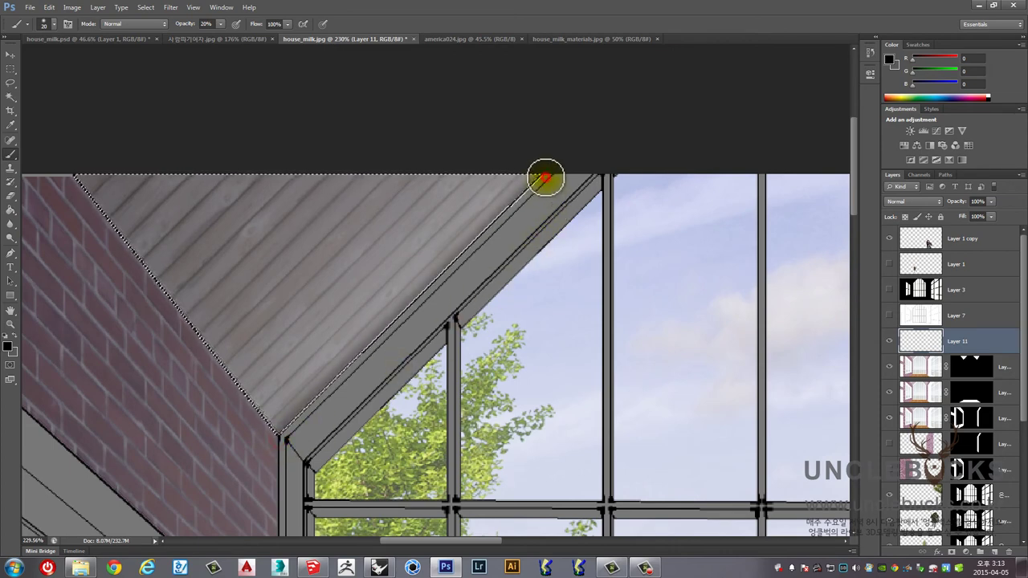
{"action": "scroll", "coordinate": [544, 174], "scroll_direction": "down", "scroll_amount": 2}
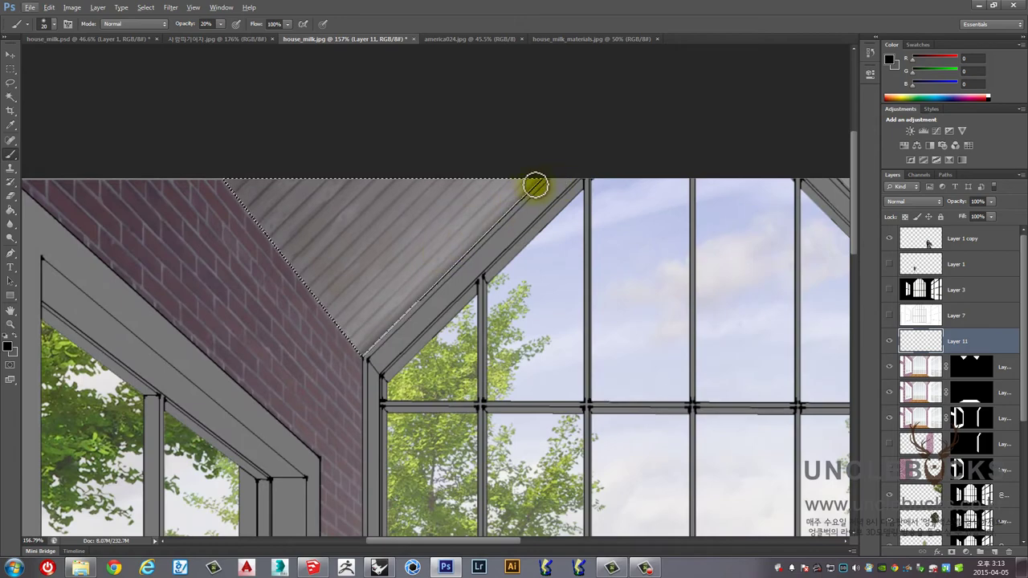
- Drop the selection, re-select the sloped ceiling on Layer 7, and return to Layer 11
{"action": "left_click", "coordinate": [10, 68]}
{"action": "left_click", "coordinate": [372, 133]}
{"action": "scroll", "coordinate": [701, 268], "scroll_direction": "down", "scroll_amount": 3}
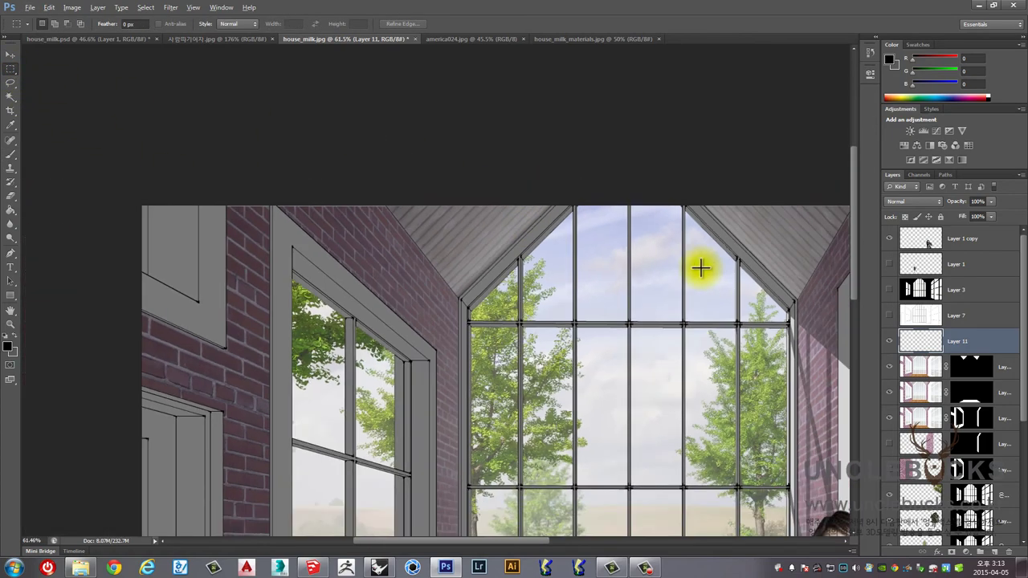
{"action": "scroll", "coordinate": [343, 101], "scroll_direction": "up", "scroll_amount": 2}
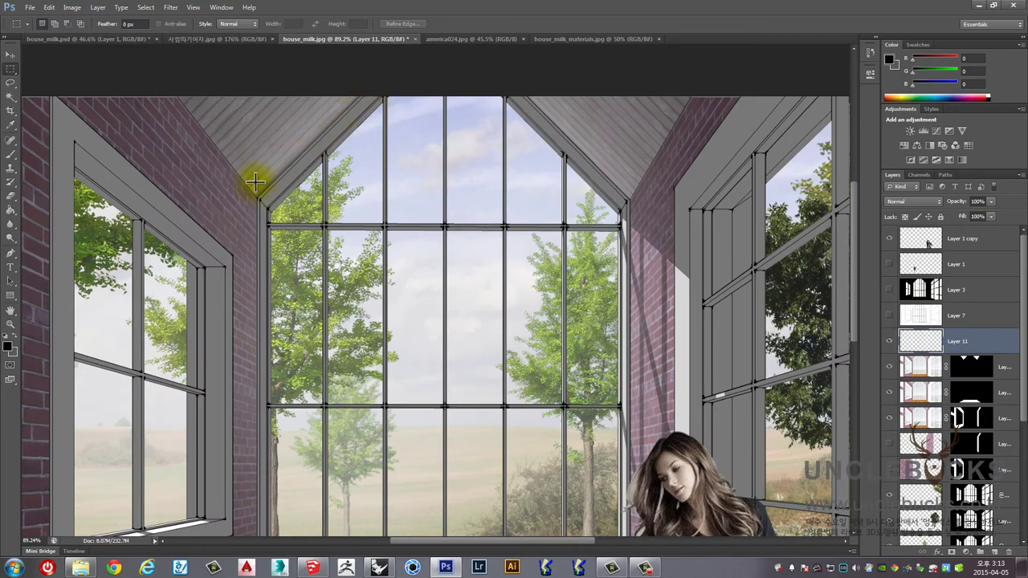
{"action": "scroll", "coordinate": [395, 107], "scroll_direction": "down", "scroll_amount": 1}
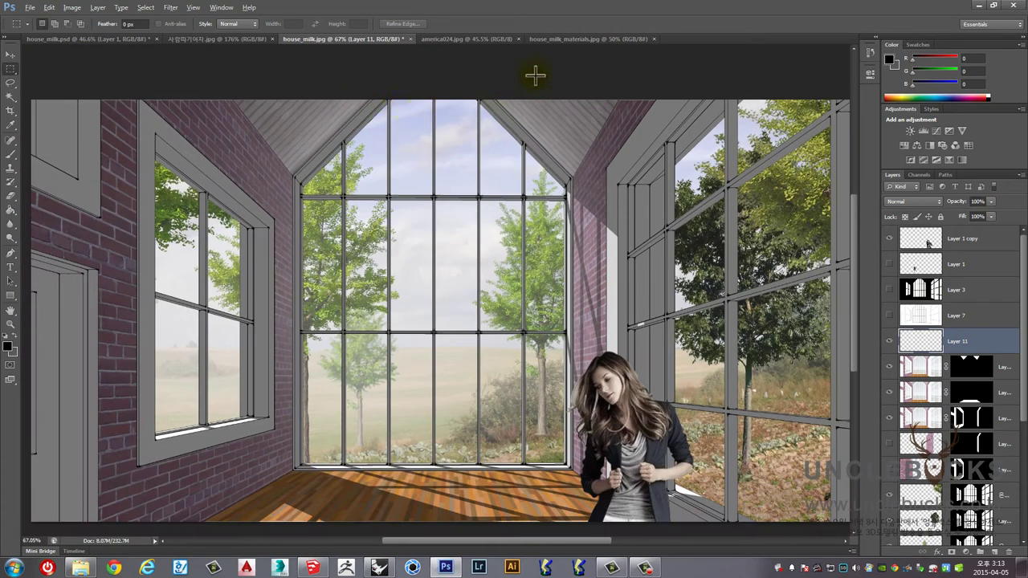
{"action": "scroll", "coordinate": [489, 122], "scroll_direction": "up", "scroll_amount": 2}
{"action": "scroll", "coordinate": [629, 187], "scroll_direction": "up", "scroll_amount": 3}
{"action": "left_click", "coordinate": [930, 319]}
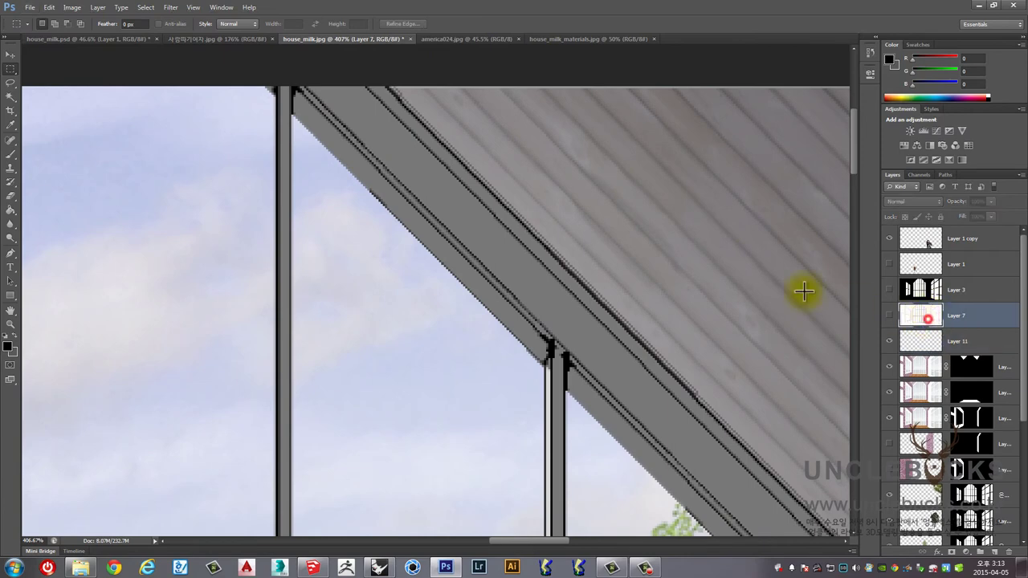
{"action": "key", "text": "w"}
{"action": "left_click", "coordinate": [681, 187]}
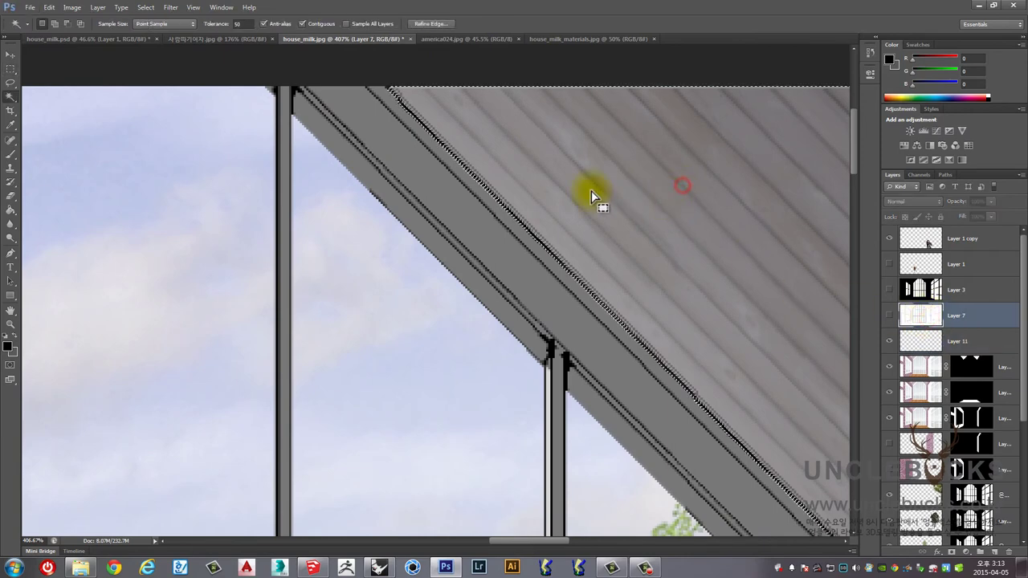
{"action": "left_click", "coordinate": [922, 339]}
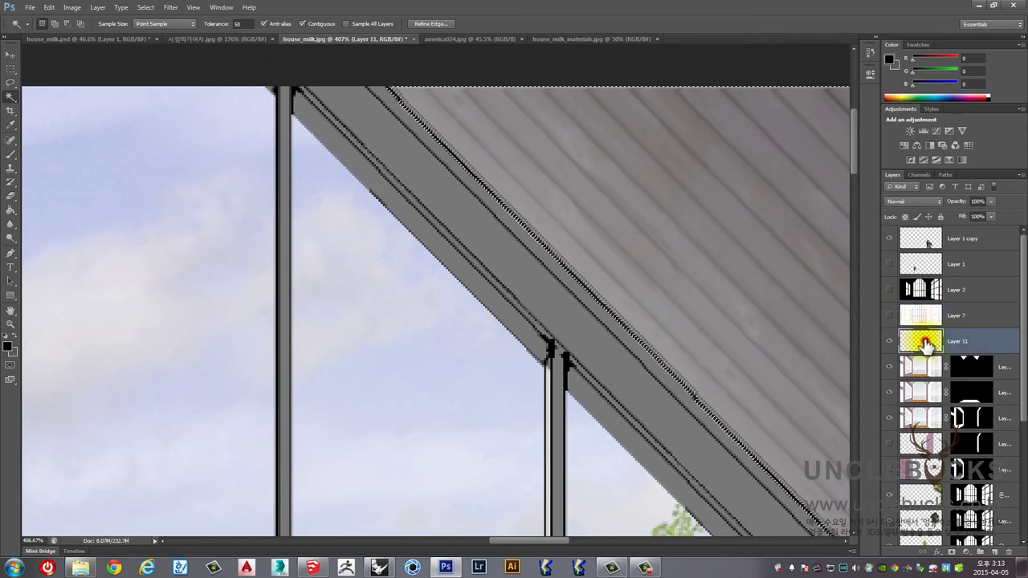
- Build up more soft black shading along the diagonal roof fascia
{"action": "left_click", "coordinate": [11, 152]}
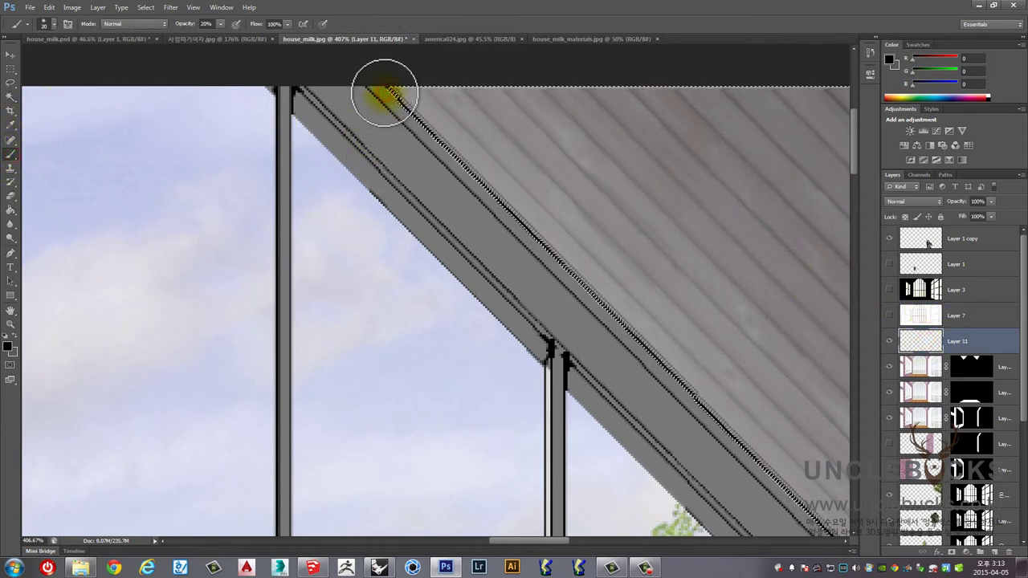
{"action": "scroll", "coordinate": [384, 93], "scroll_direction": "down", "scroll_amount": 2}
{"action": "left_click", "coordinate": [699, 408], "text": "shift"}
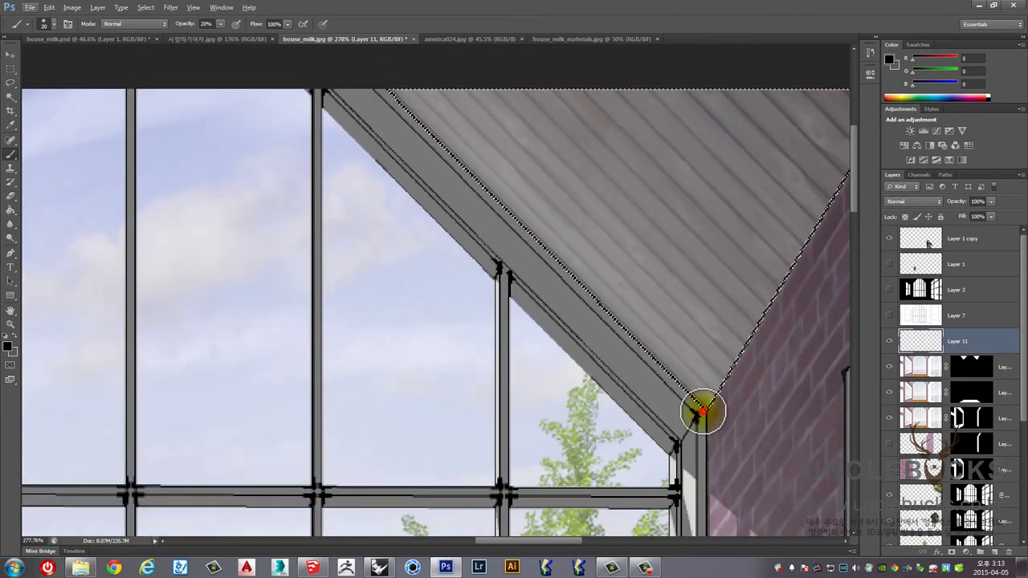
{"action": "left_click", "coordinate": [382, 94], "text": "shift"}
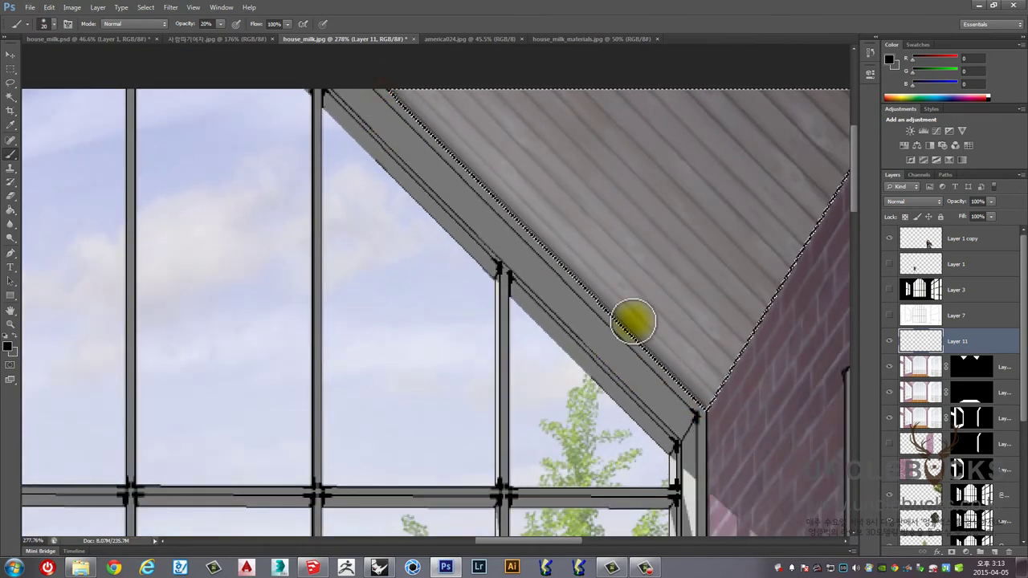
{"action": "left_click", "coordinate": [699, 409], "text": "shift"}
{"action": "scroll", "coordinate": [523, 281], "scroll_direction": "down", "scroll_amount": 6}
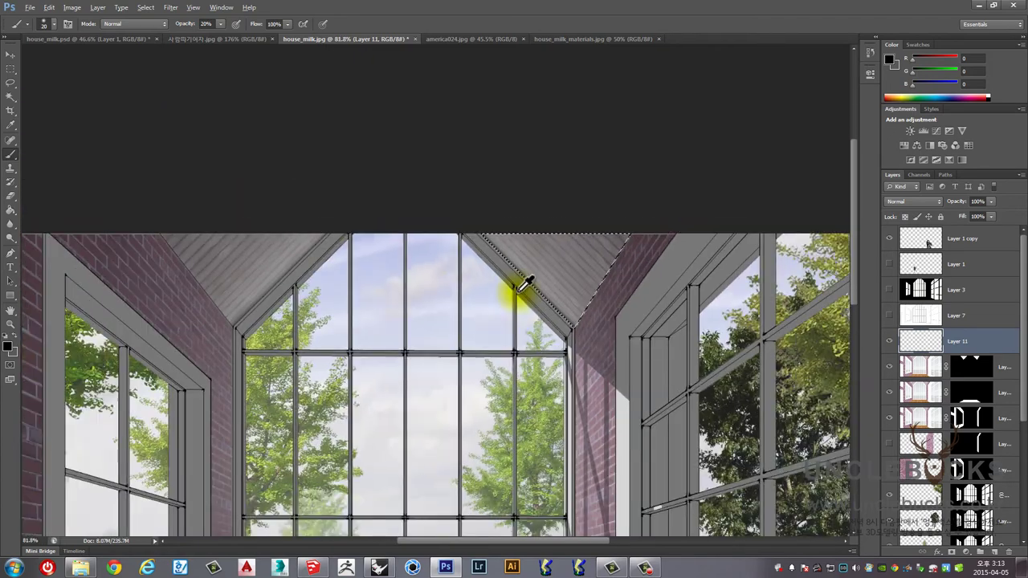
{"action": "scroll", "coordinate": [476, 281], "scroll_direction": "down", "scroll_amount": 3}
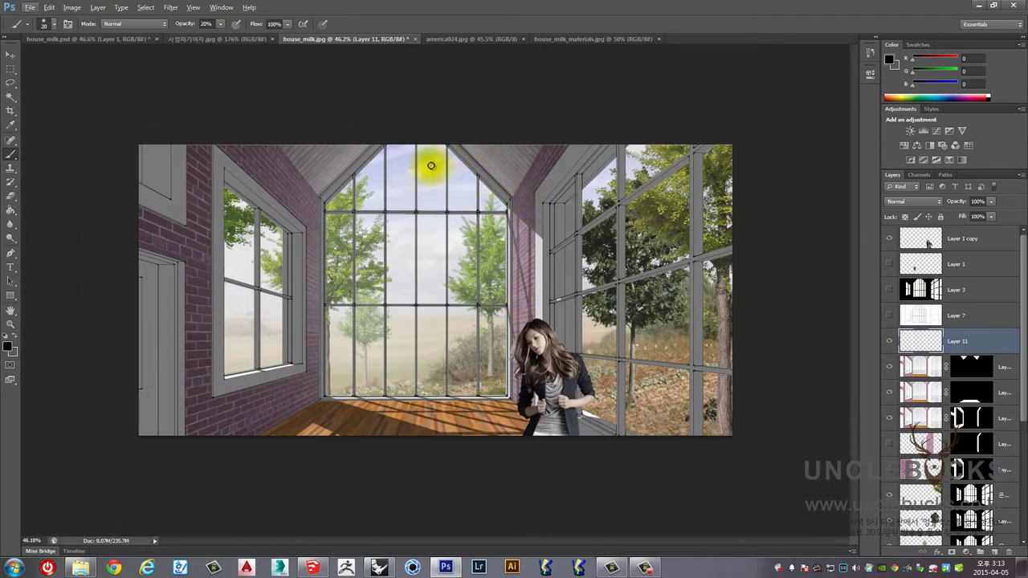
{"action": "scroll", "coordinate": [450, 145], "scroll_direction": "up", "scroll_amount": 2}
{"action": "scroll", "coordinate": [458, 134], "scroll_direction": "up", "scroll_amount": 2}
{"action": "scroll", "coordinate": [426, 121], "scroll_direction": "down", "scroll_amount": 2}
{"action": "scroll", "coordinate": [369, 102], "scroll_direction": "up", "scroll_amount": 4}
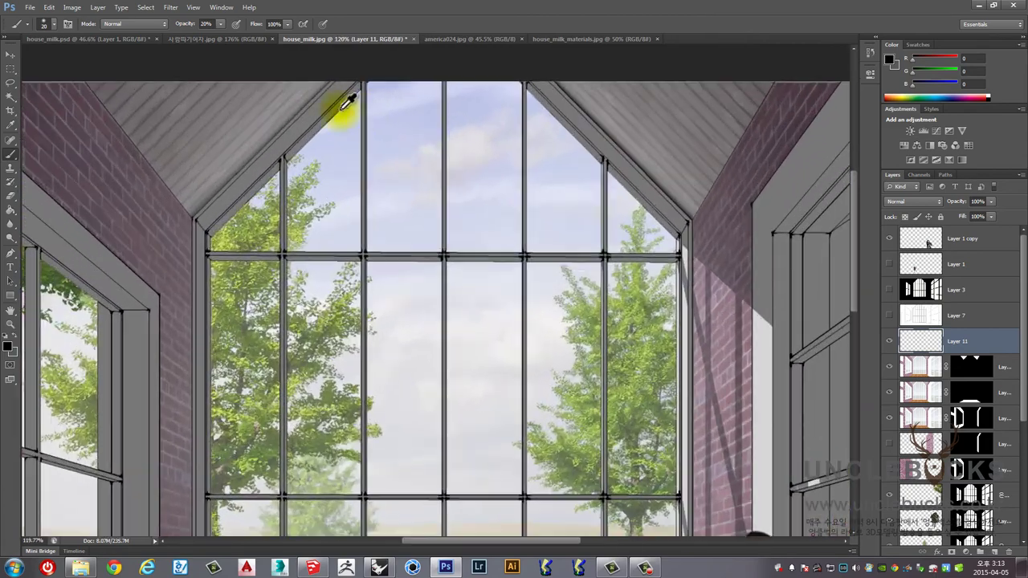
{"action": "scroll", "coordinate": [285, 120], "scroll_direction": "down", "scroll_amount": 2}
{"action": "scroll", "coordinate": [272, 138], "scroll_direction": "down", "scroll_amount": 1}
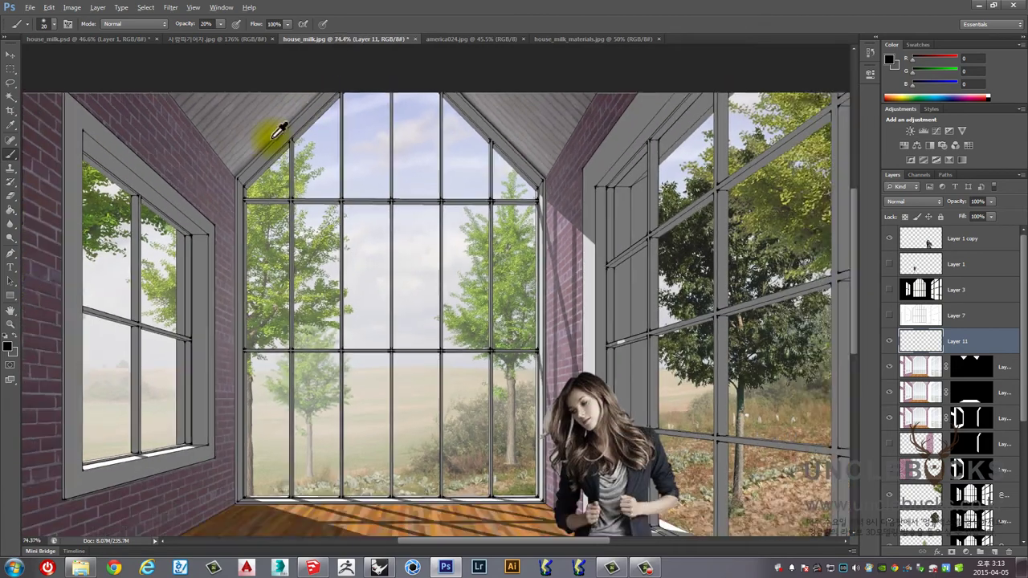
{"action": "scroll", "coordinate": [273, 140], "scroll_direction": "down", "scroll_amount": 1}
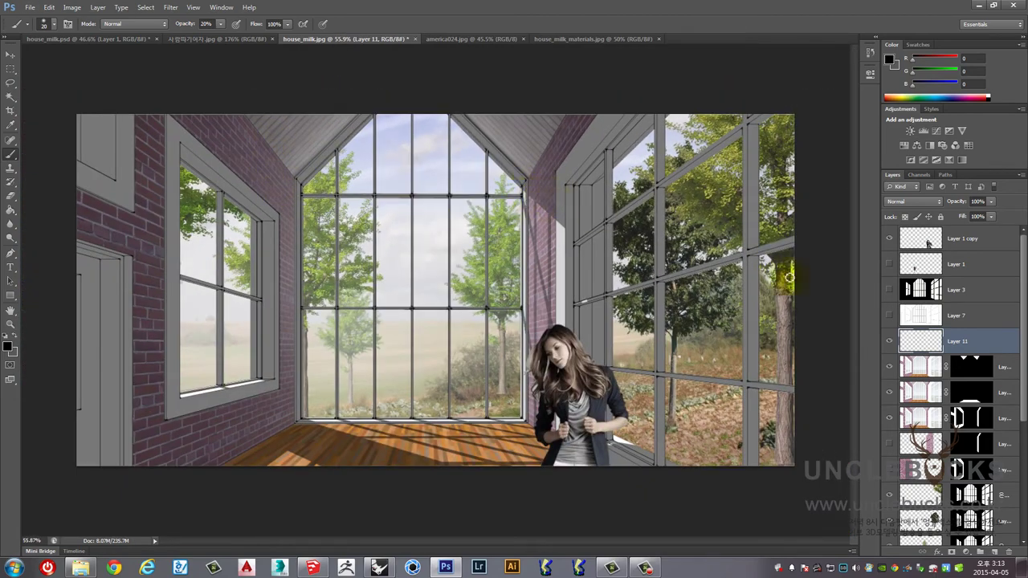
- Magic Wand select the left brick walls on Layer 7
{"action": "left_click", "coordinate": [929, 317]}
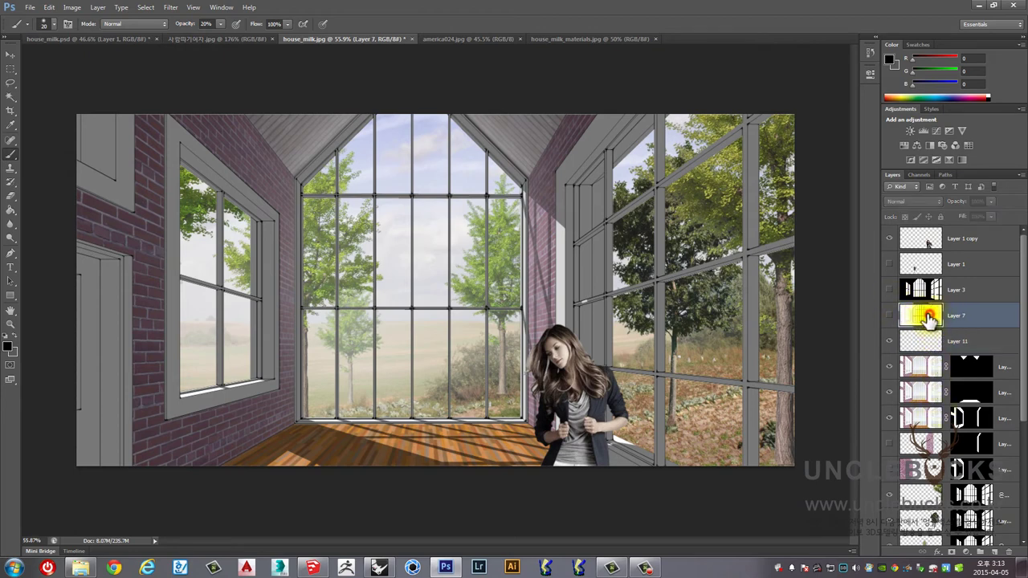
{"action": "key", "text": "w"}
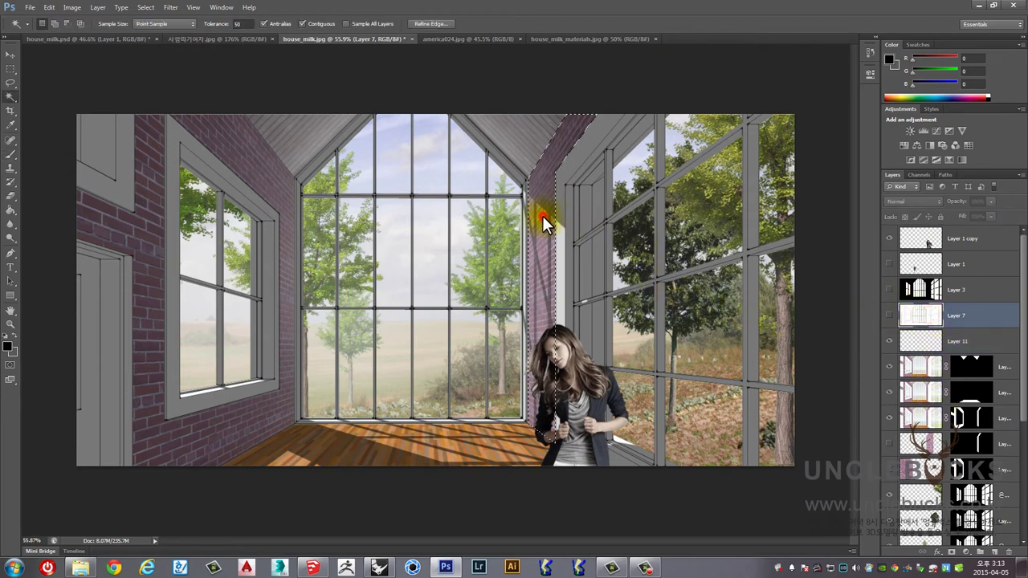
{"action": "left_click", "coordinate": [289, 195], "text": "shift"}
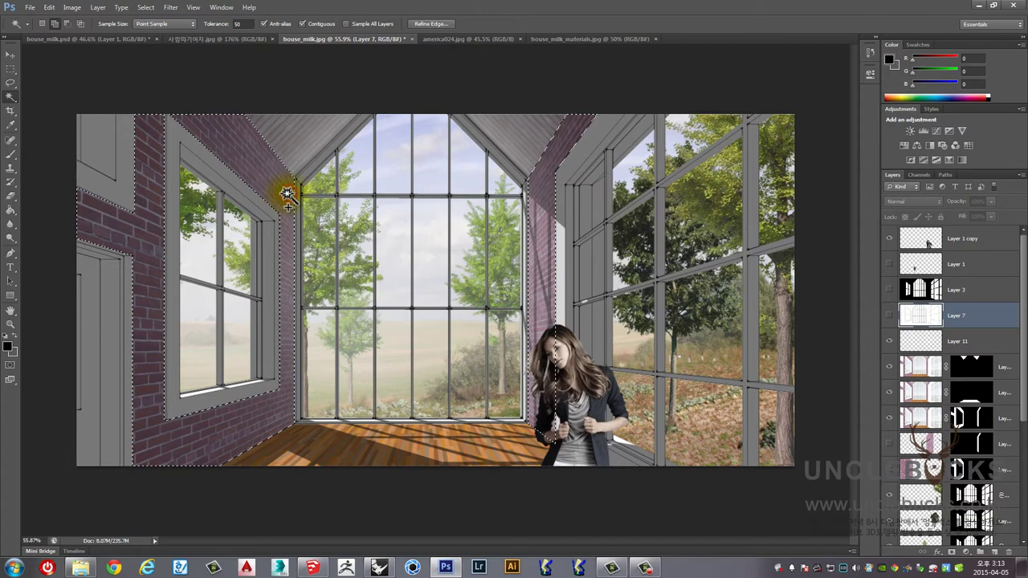
{"action": "left_click", "coordinate": [9, 154]}
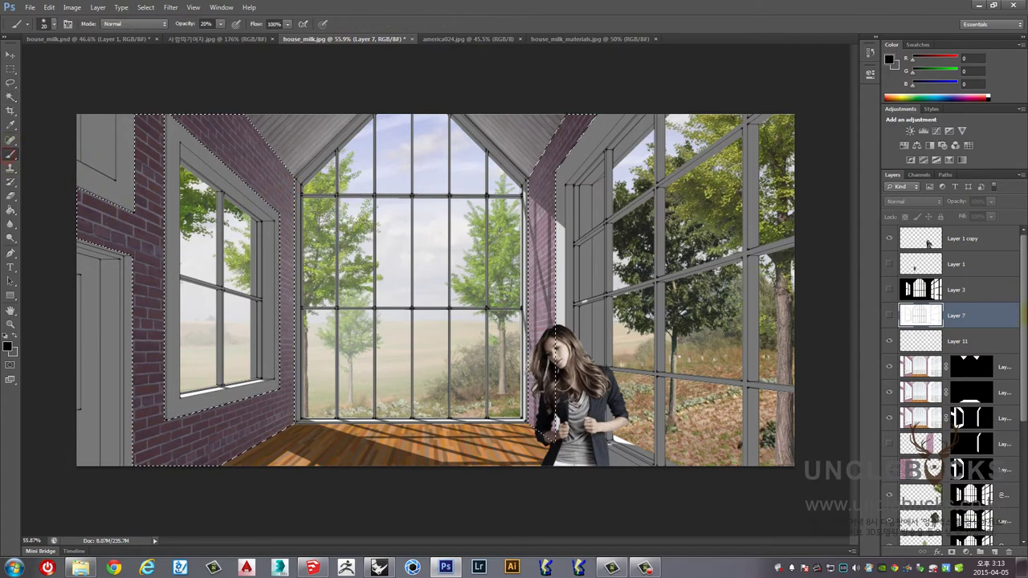
- On Layer 11, brush soft dark shading along the left wall and gable window corner
{"action": "left_click", "coordinate": [964, 341]}
{"action": "scroll", "coordinate": [264, 188], "scroll_direction": "up", "scroll_amount": 5}
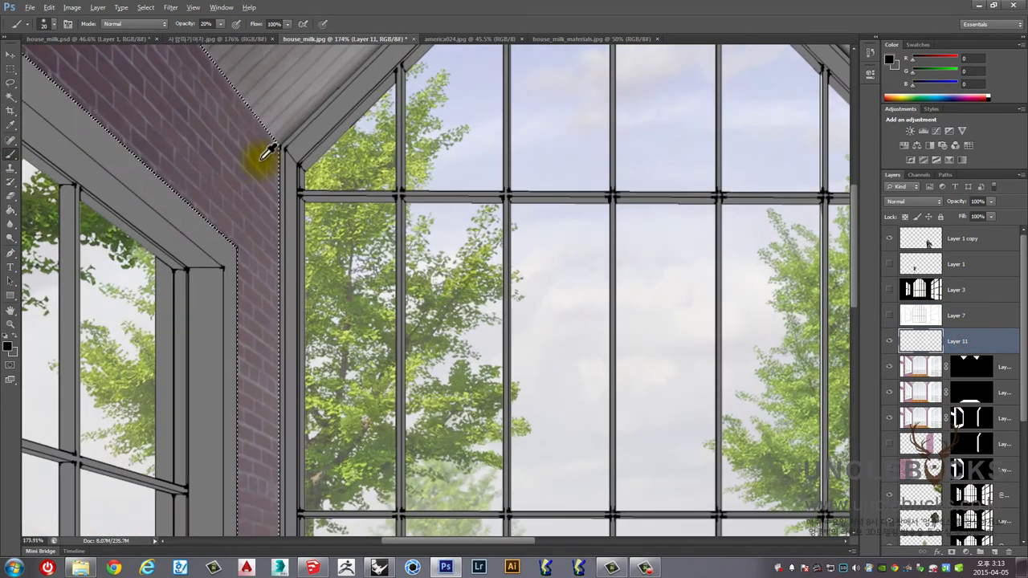
{"action": "scroll", "coordinate": [264, 152], "scroll_direction": "up", "scroll_amount": 2}
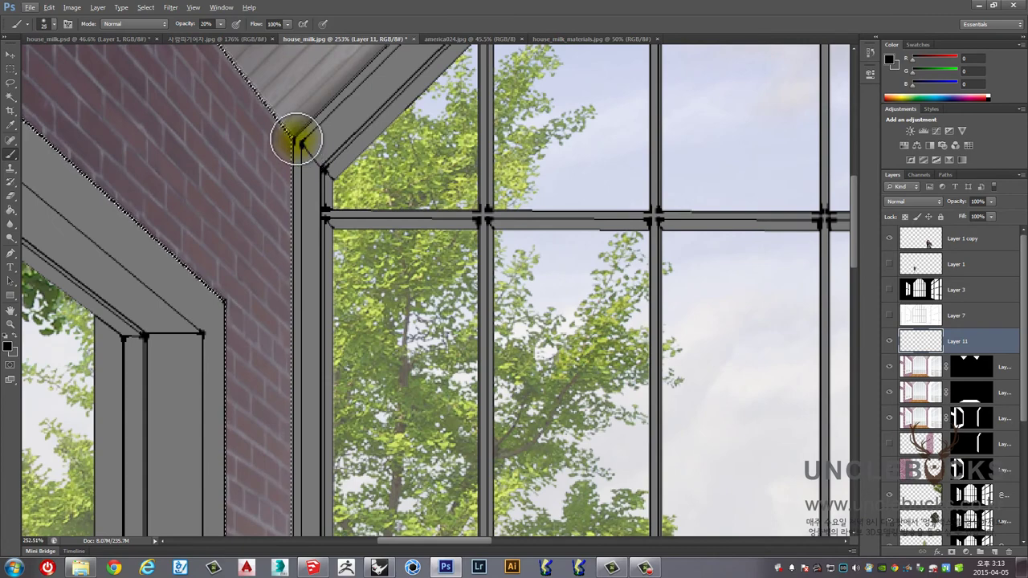
{"action": "scroll", "coordinate": [295, 141], "scroll_direction": "down", "scroll_amount": 4}
{"action": "scroll", "coordinate": [310, 281], "scroll_direction": "down", "scroll_amount": 4}
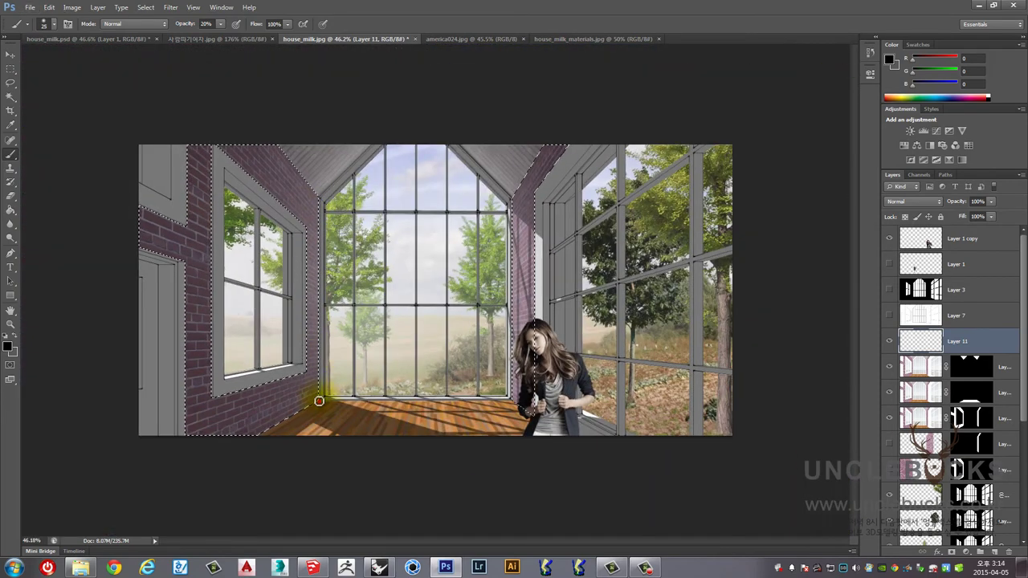
{"action": "mouse_move", "coordinate": [318, 400]}
{"action": "left_mouse_down"}
{"action": "mouse_move", "coordinate": [318, 201]}
{"action": "mouse_move", "coordinate": [318, 403]}
{"action": "left_mouse_up"}
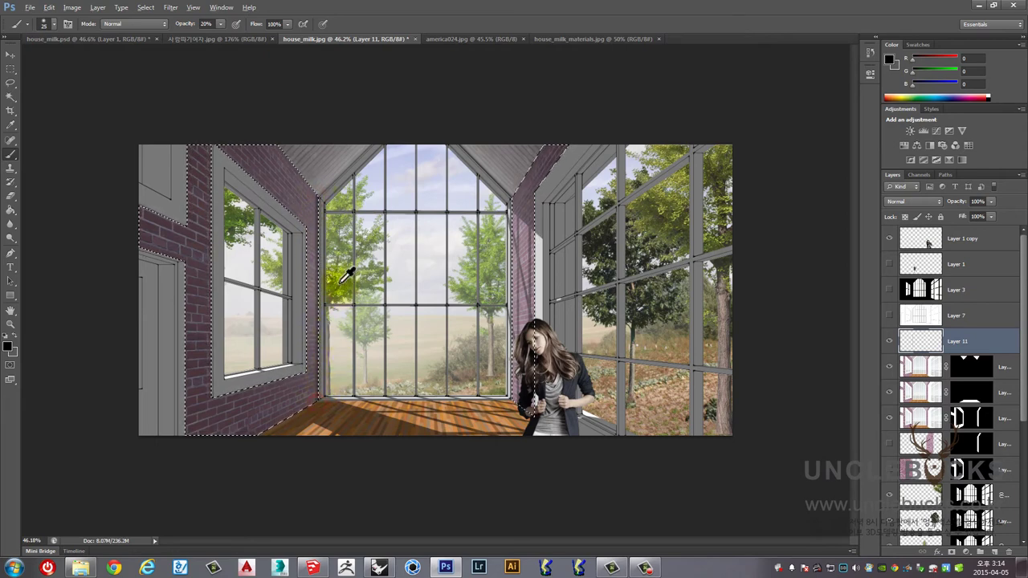
{"action": "key", "text": "ctrl+d"}
{"action": "left_click_drag", "start_coordinate": [291, 201], "coordinate": [323, 227]}
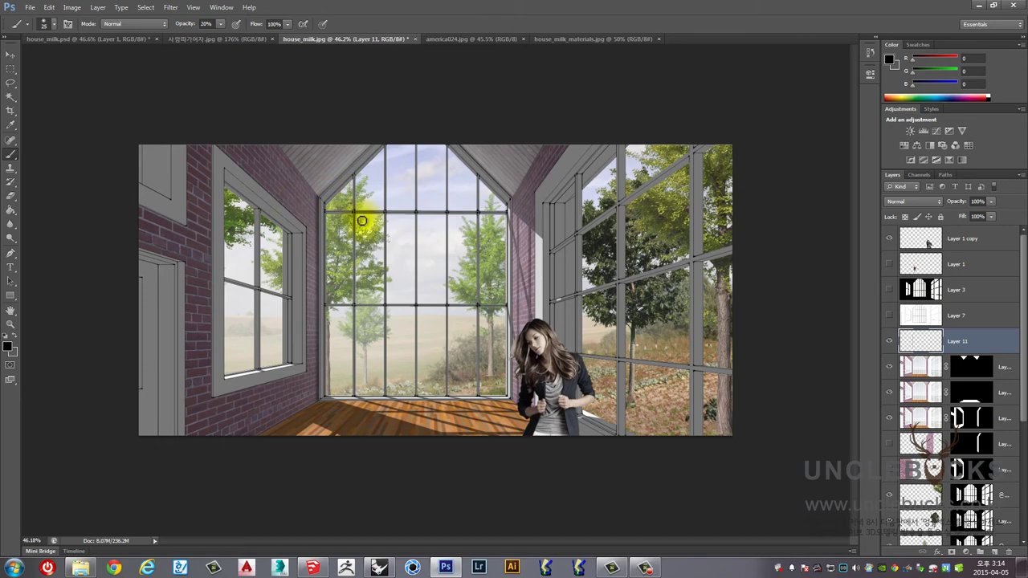
{"action": "scroll", "coordinate": [319, 200], "scroll_direction": "up", "scroll_amount": 3}
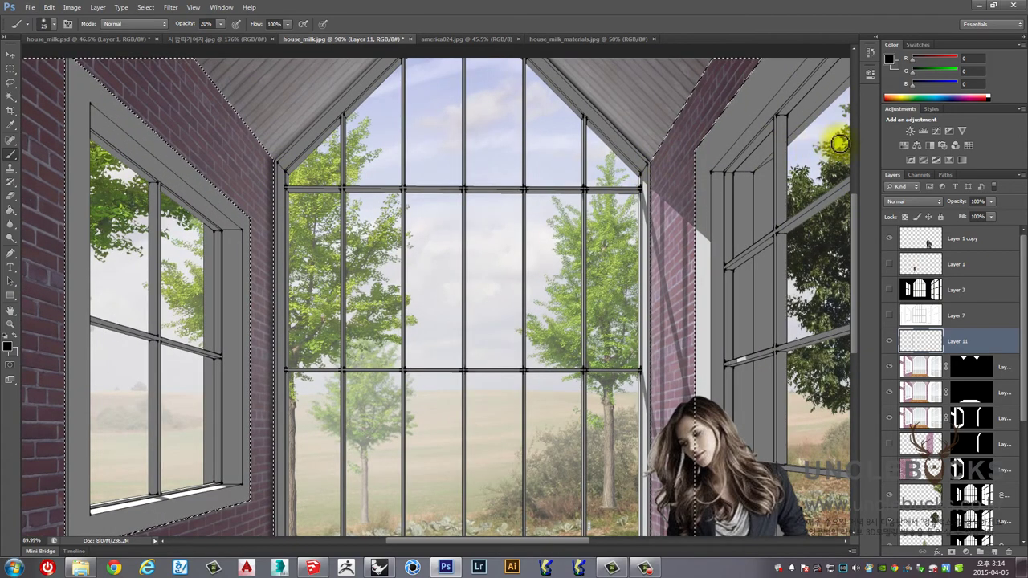
{"action": "left_click", "coordinate": [870, 73]}
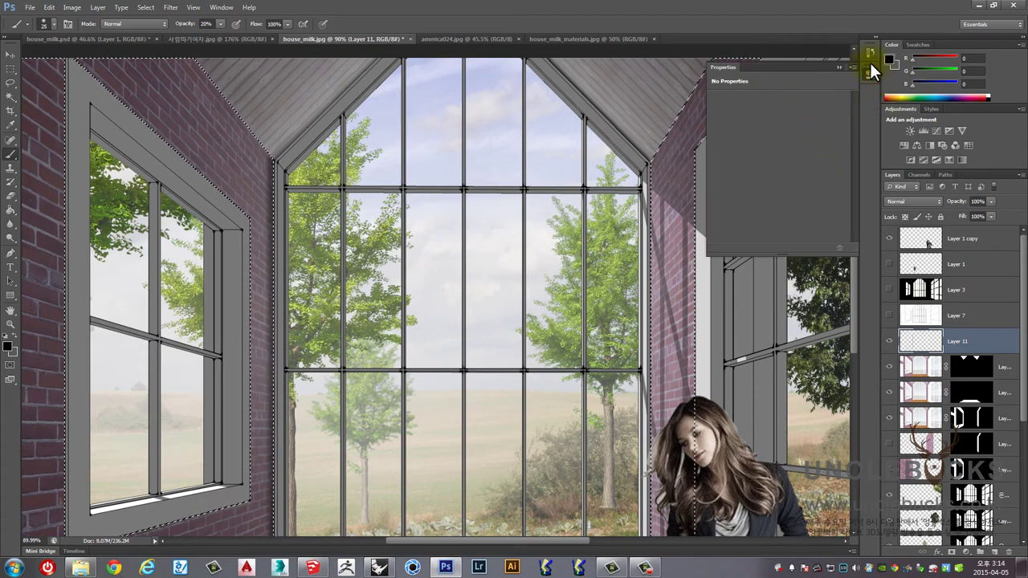
- Undo the last Brush Tool stroke in History and deselect
{"action": "left_click", "coordinate": [870, 53]}
{"action": "left_click", "coordinate": [800, 129]}
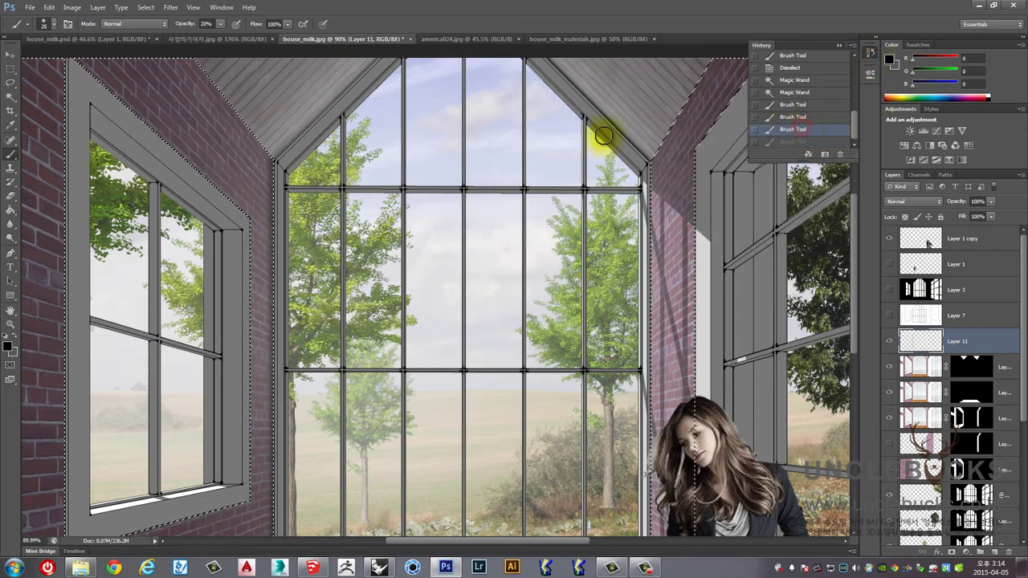
{"action": "left_click", "coordinate": [11, 70]}
{"action": "left_click", "coordinate": [356, 230]}
{"action": "scroll", "coordinate": [367, 230], "scroll_direction": "down", "scroll_amount": 3}
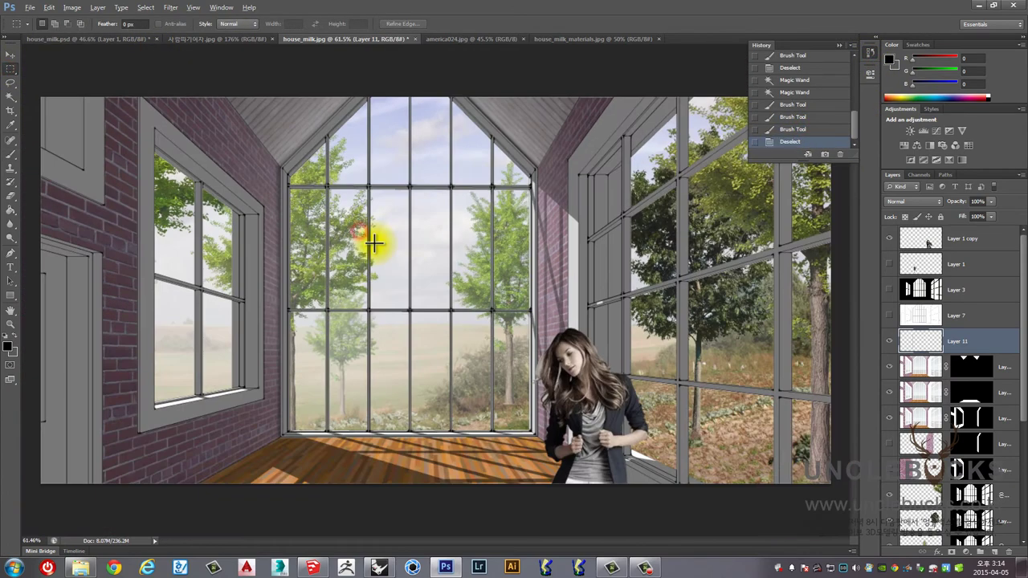
- Magic Wand the right brick wall on Layer 7, then brush shading on Layer 11
{"action": "left_click", "coordinate": [931, 315]}
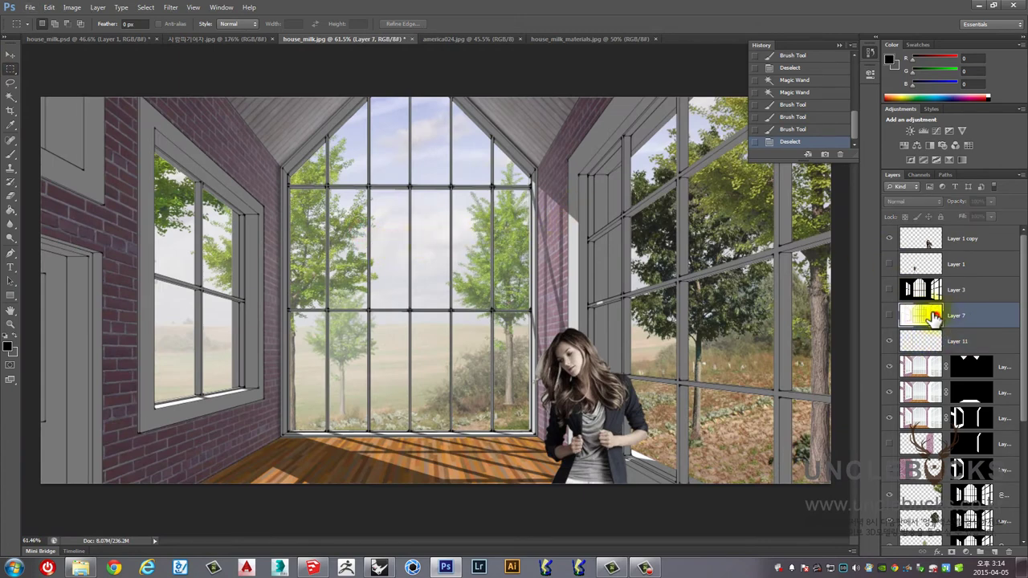
{"action": "left_click", "coordinate": [9, 98]}
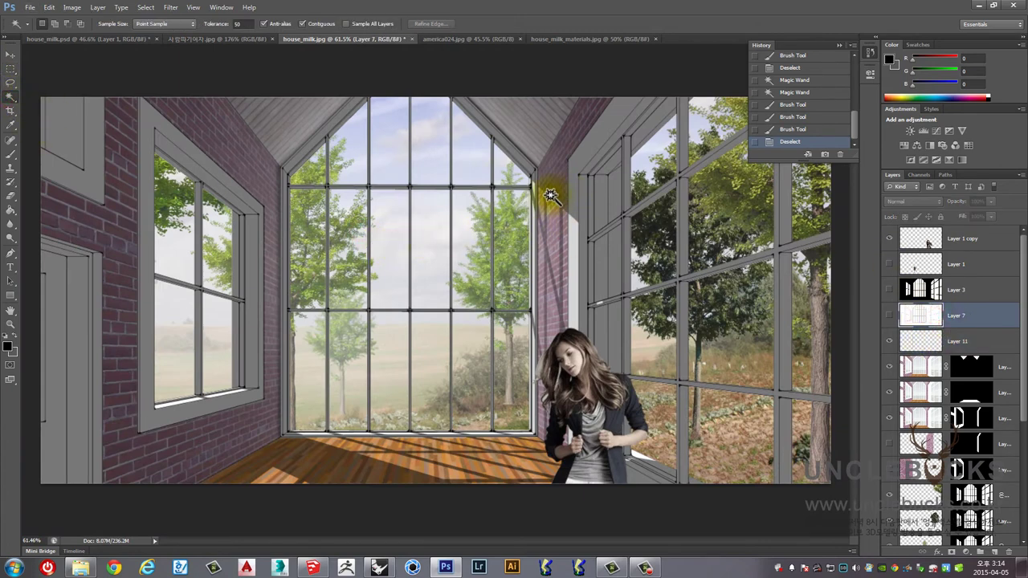
{"action": "left_click", "coordinate": [550, 194]}
{"action": "left_click_drag", "start_coordinate": [931, 310], "coordinate": [965, 343]}
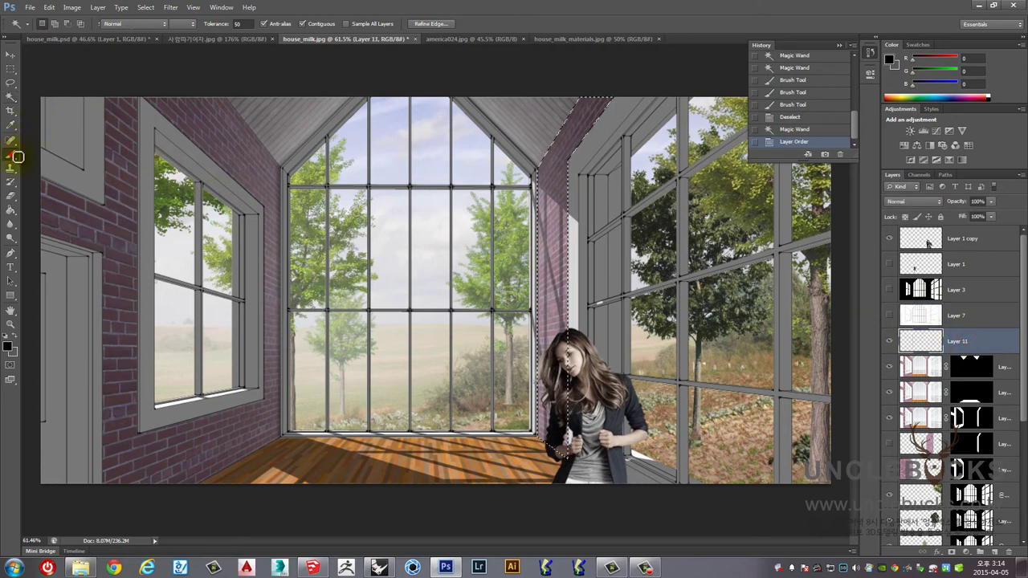
{"action": "left_click", "coordinate": [12, 155]}
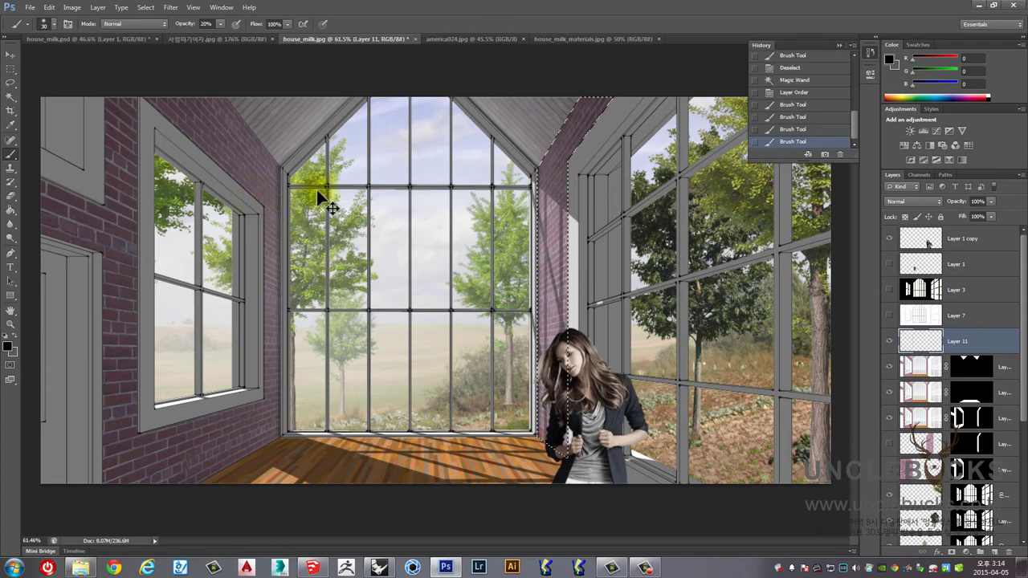
{"action": "scroll", "coordinate": [490, 211], "scroll_direction": "down", "scroll_amount": 1}
{"action": "scroll", "coordinate": [514, 217], "scroll_direction": "down", "scroll_amount": 1}
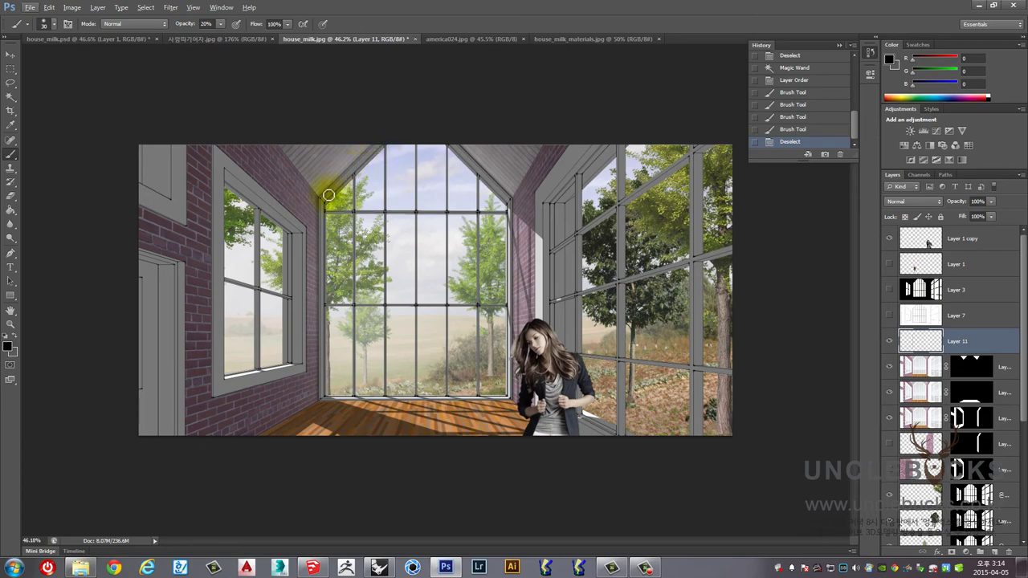
- With the Magic Wand on Layer 7, select the diagonal frame lines at the window peak
{"action": "scroll", "coordinate": [321, 195], "scroll_direction": "up", "scroll_amount": 1}
{"action": "scroll", "coordinate": [287, 149], "scroll_direction": "up", "scroll_amount": 2}
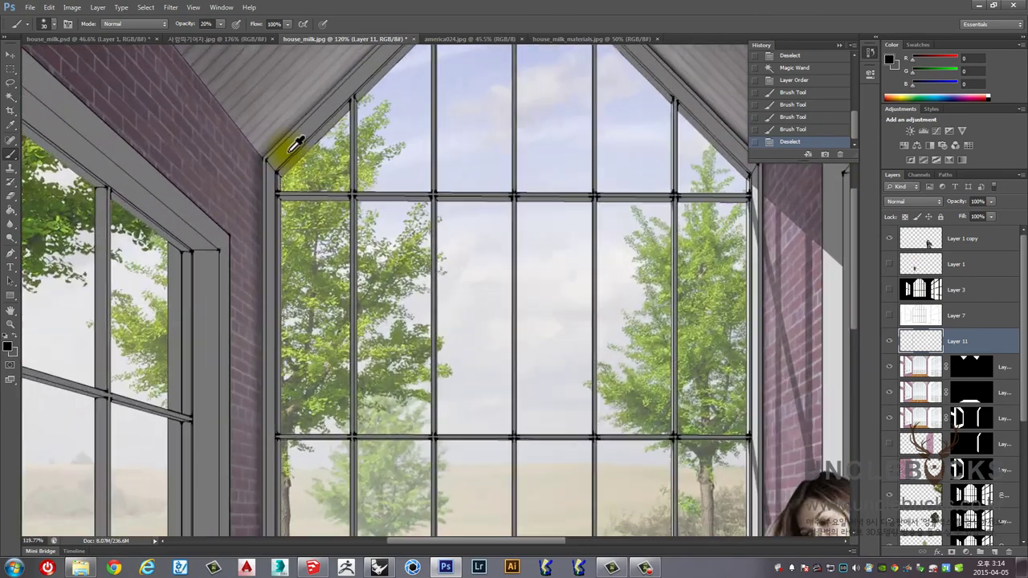
{"action": "scroll", "coordinate": [292, 154], "scroll_direction": "up", "scroll_amount": 1}
{"action": "scroll", "coordinate": [287, 151], "scroll_direction": "up", "scroll_amount": 1}
{"action": "scroll", "coordinate": [286, 151], "scroll_direction": "up", "scroll_amount": 1}
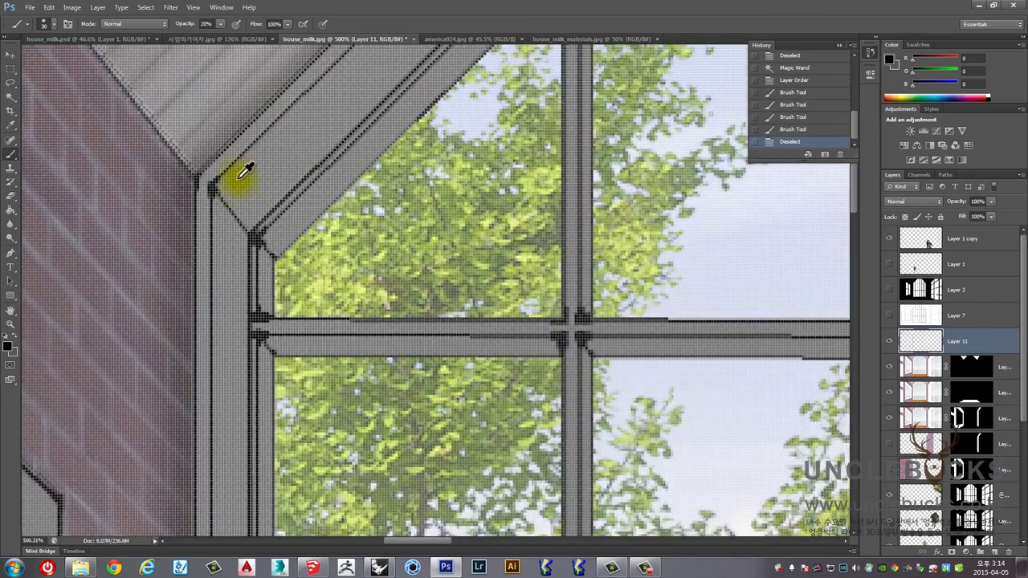
{"action": "scroll", "coordinate": [245, 170], "scroll_direction": "down", "scroll_amount": 1}
{"action": "scroll", "coordinate": [260, 165], "scroll_direction": "down", "scroll_amount": 3}
{"action": "scroll", "coordinate": [252, 165], "scroll_direction": "down", "scroll_amount": 2}
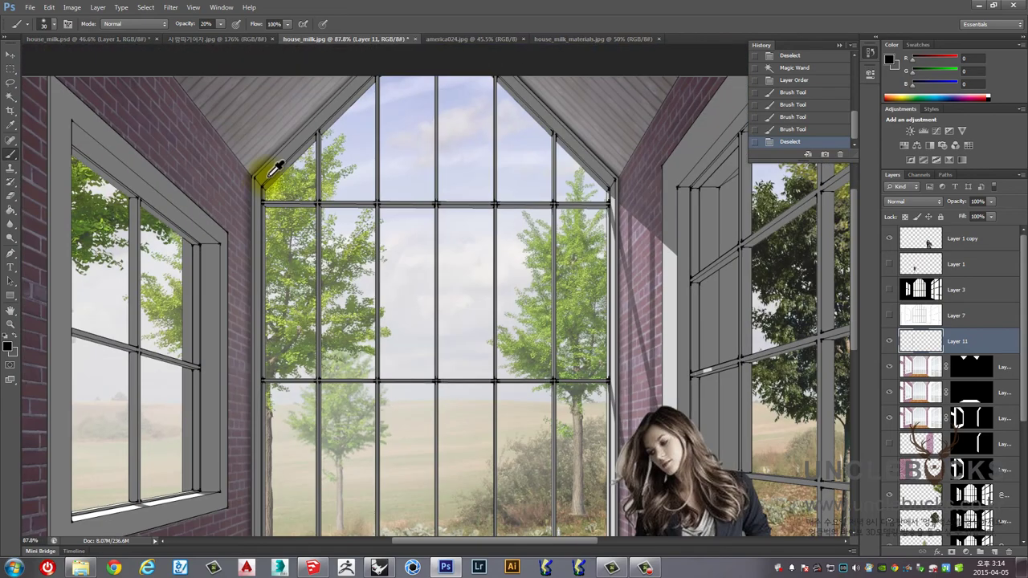
{"action": "scroll", "coordinate": [277, 167], "scroll_direction": "down", "scroll_amount": 1}
{"action": "scroll", "coordinate": [310, 165], "scroll_direction": "up", "scroll_amount": 1}
{"action": "scroll", "coordinate": [319, 162], "scroll_direction": "up", "scroll_amount": 1}
{"action": "scroll", "coordinate": [319, 164], "scroll_direction": "up", "scroll_amount": 1}
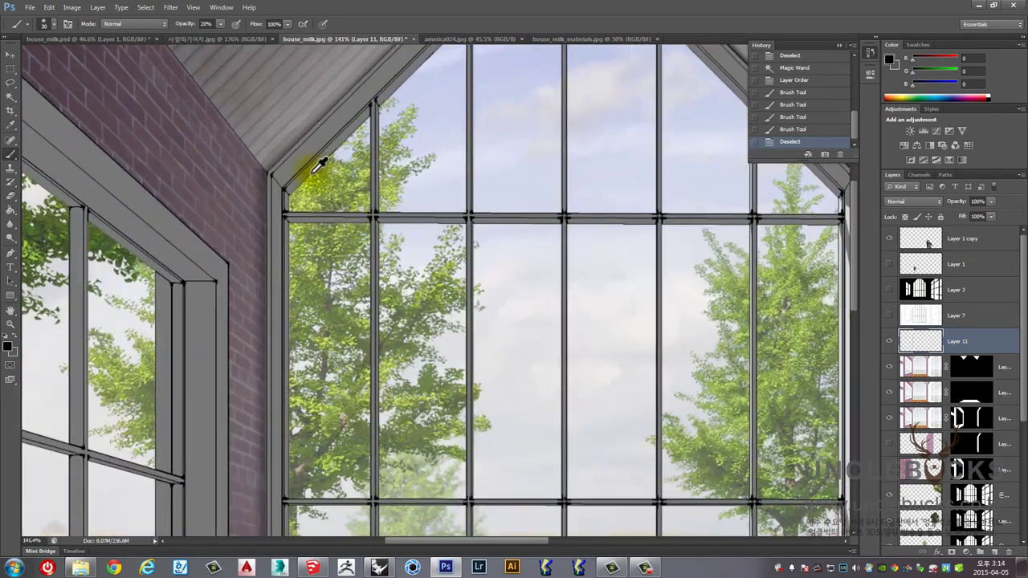
{"action": "scroll", "coordinate": [306, 169], "scroll_direction": "up", "scroll_amount": 2}
{"action": "scroll", "coordinate": [273, 165], "scroll_direction": "up", "scroll_amount": 1}
{"action": "scroll", "coordinate": [257, 159], "scroll_direction": "down", "scroll_amount": 1}
{"action": "scroll", "coordinate": [257, 159], "scroll_direction": "down", "scroll_amount": 2}
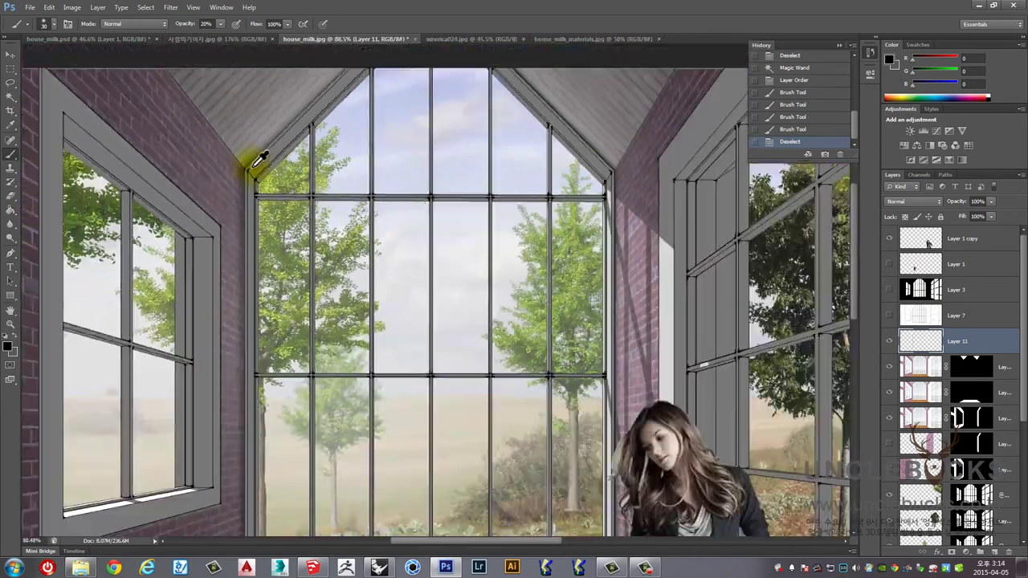
{"action": "scroll", "coordinate": [258, 161], "scroll_direction": "down", "scroll_amount": 1}
{"action": "left_click", "coordinate": [8, 97]}
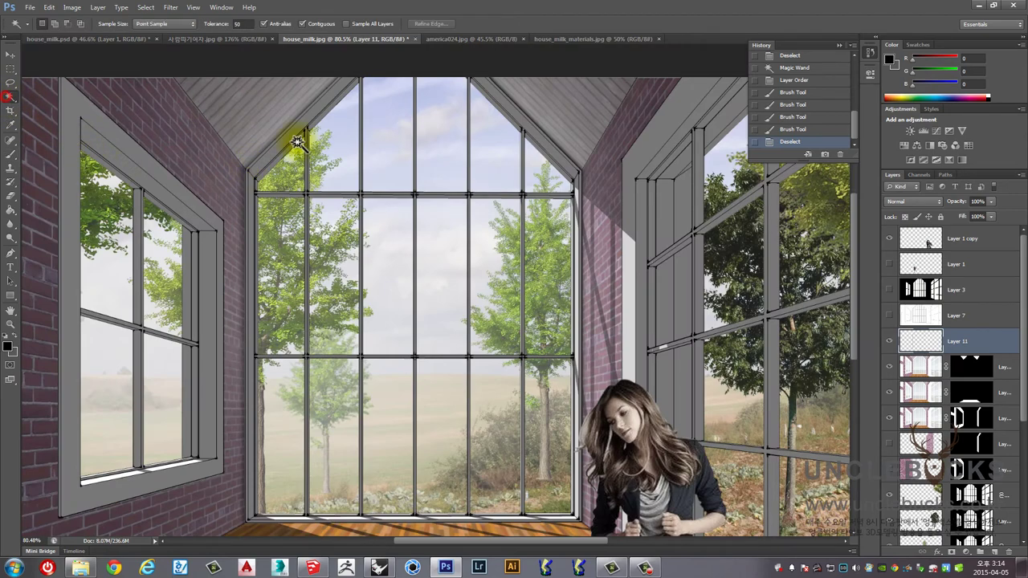
{"action": "scroll", "coordinate": [449, 140], "scroll_direction": "up", "scroll_amount": 1}
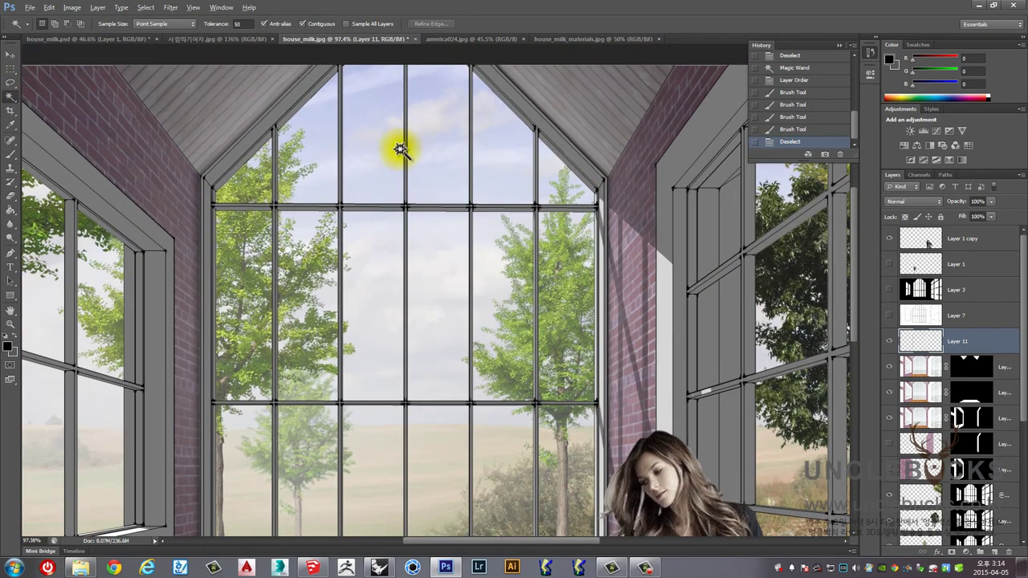
{"action": "scroll", "coordinate": [228, 172], "scroll_direction": "up", "scroll_amount": 2}
{"action": "scroll", "coordinate": [226, 172], "scroll_direction": "up", "scroll_amount": 2}
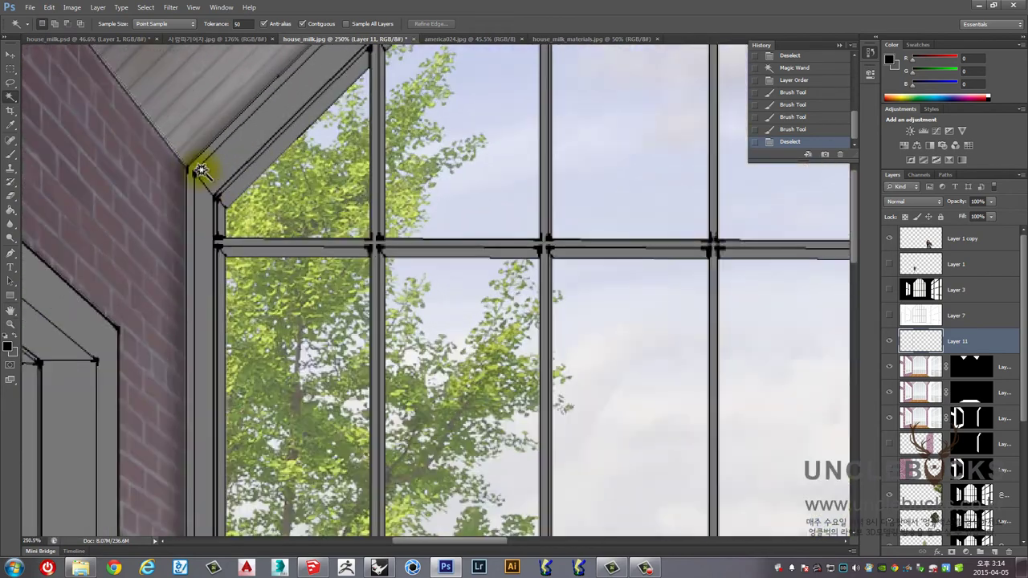
{"action": "scroll", "coordinate": [224, 171], "scroll_direction": "up", "scroll_amount": 2}
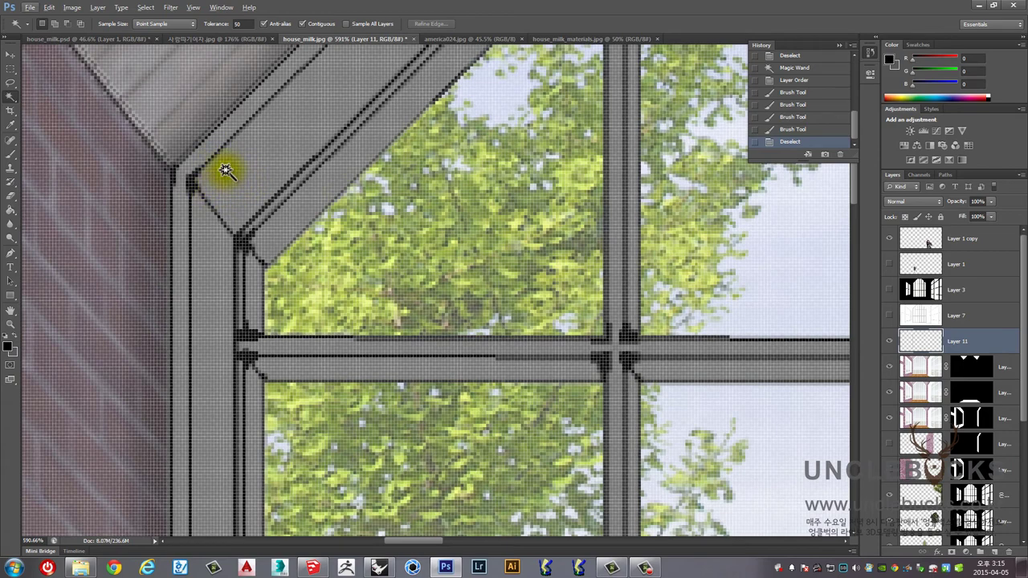
{"action": "left_click", "coordinate": [925, 318]}
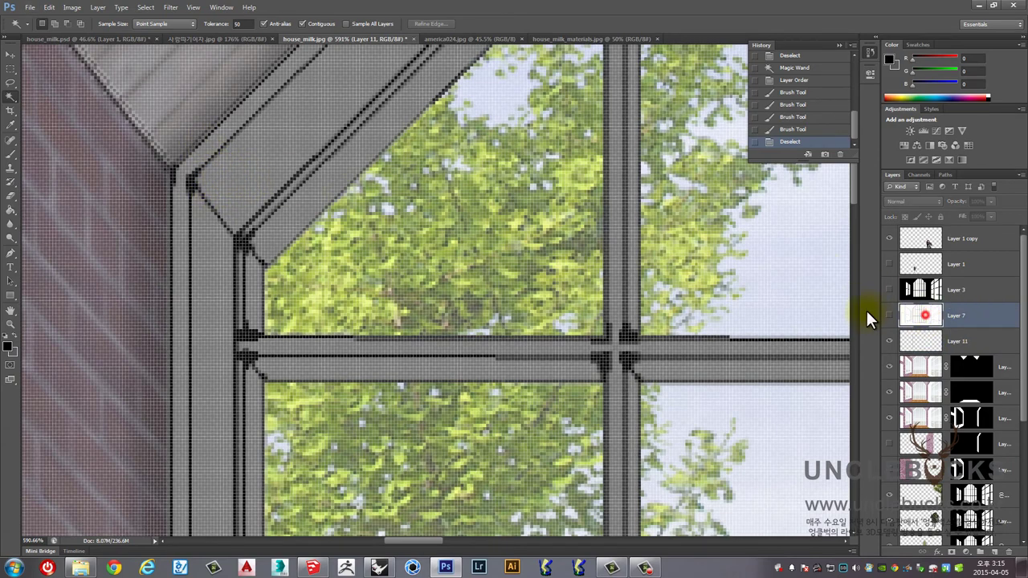
{"action": "left_click", "coordinate": [193, 162]}
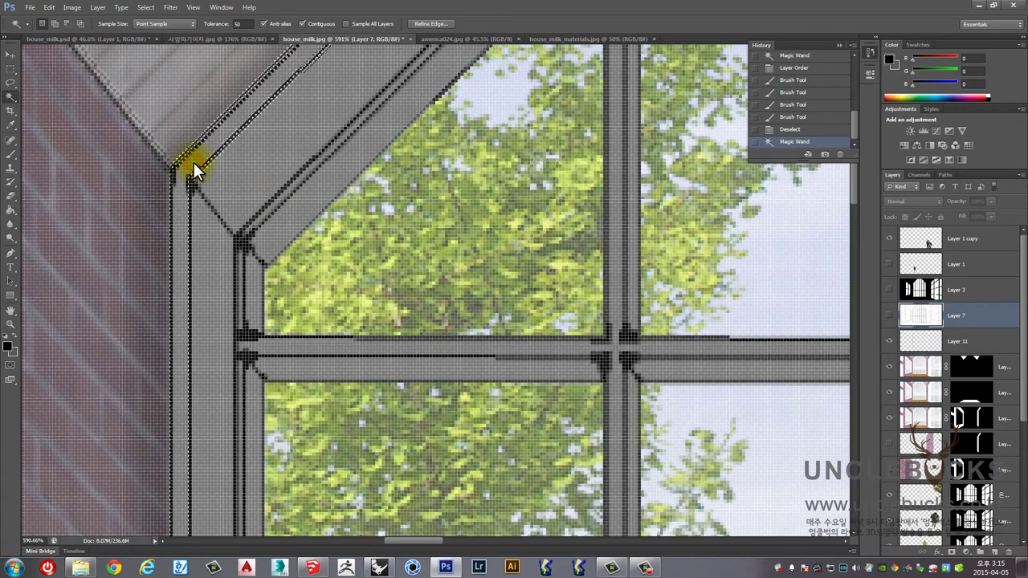
{"action": "scroll", "coordinate": [188, 177], "scroll_direction": "up", "scroll_amount": 4}
{"action": "left_click", "coordinate": [170, 233]}
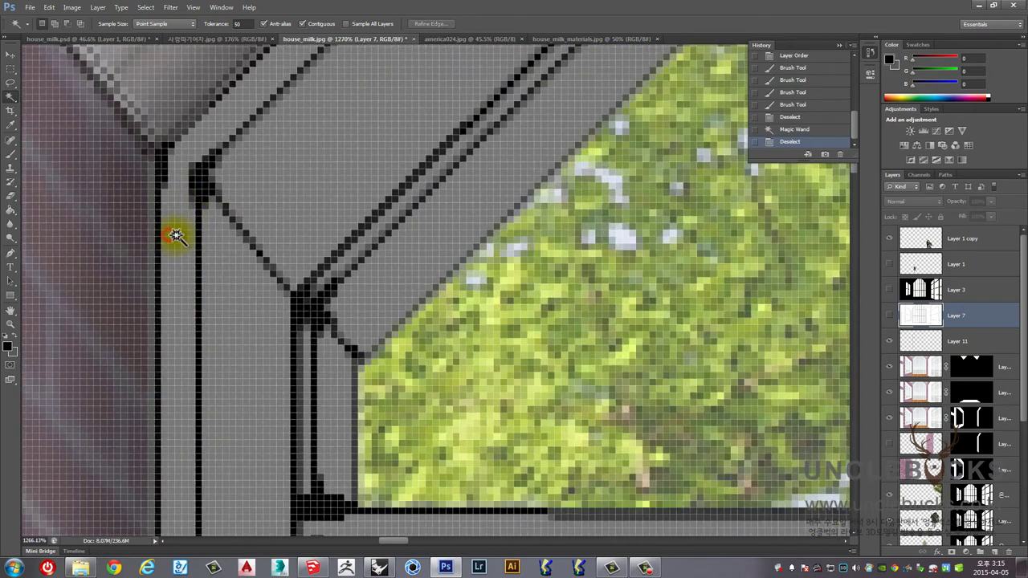
{"action": "left_click", "coordinate": [198, 155]}
- Set Magic Wand tolerance to 20 and select the frame lines plus the horizontal bar
{"action": "double_click", "coordinate": [241, 24]}
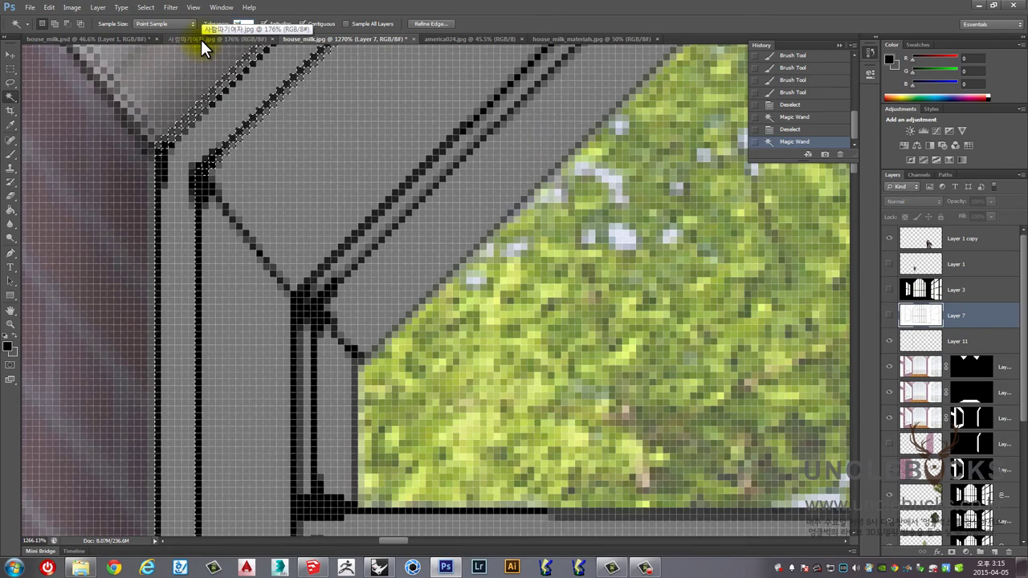
{"action": "type", "text": "20"}
{"action": "left_click", "coordinate": [193, 218]}
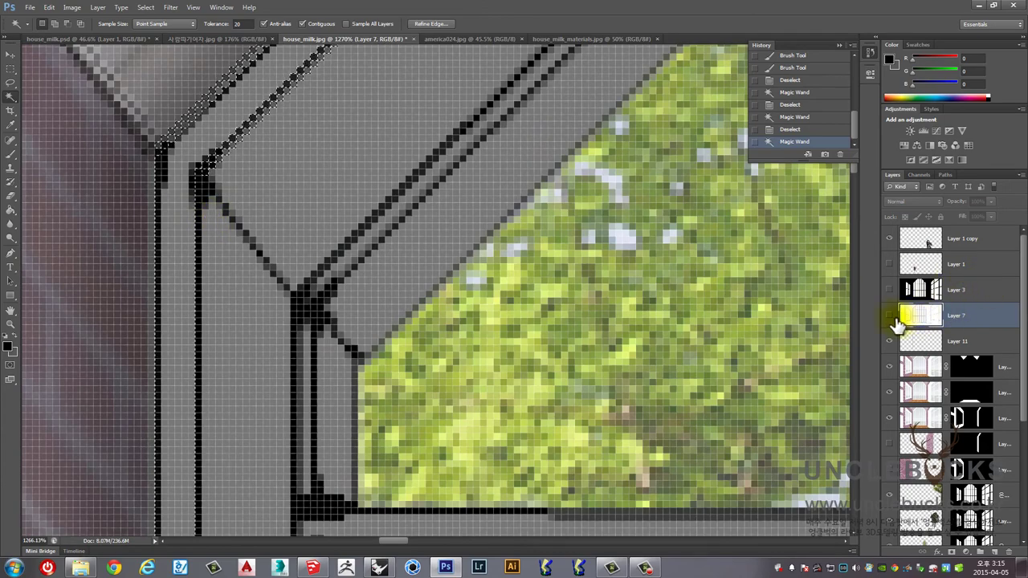
{"action": "scroll", "coordinate": [306, 361], "scroll_direction": "down", "scroll_amount": 3}
{"action": "scroll", "coordinate": [306, 361], "scroll_direction": "down", "scroll_amount": 3}
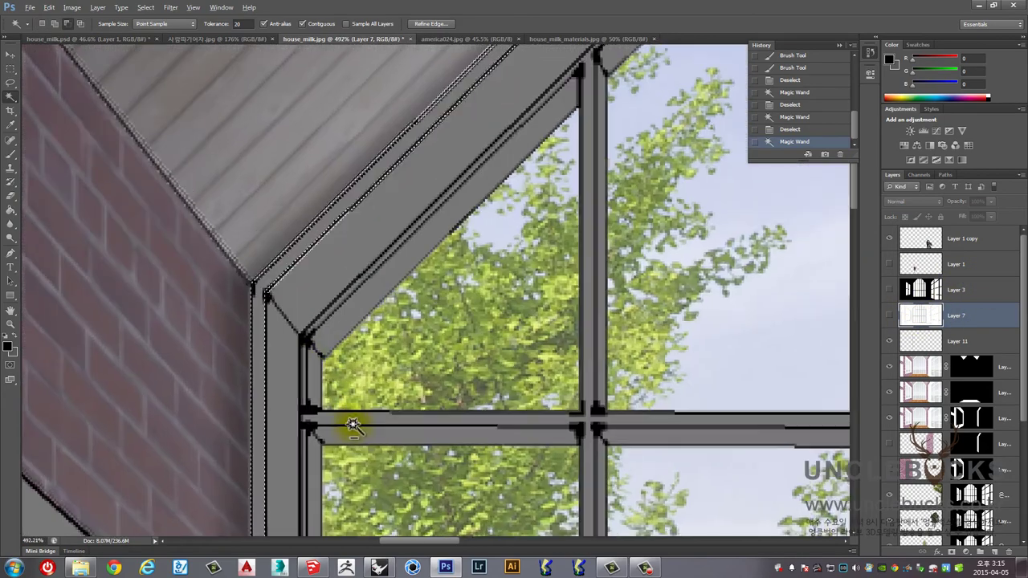
{"action": "scroll", "coordinate": [345, 420], "scroll_direction": "up", "scroll_amount": 3}
{"action": "left_click", "coordinate": [324, 419]}
{"action": "scroll", "coordinate": [297, 402], "scroll_direction": "down", "scroll_amount": 2}
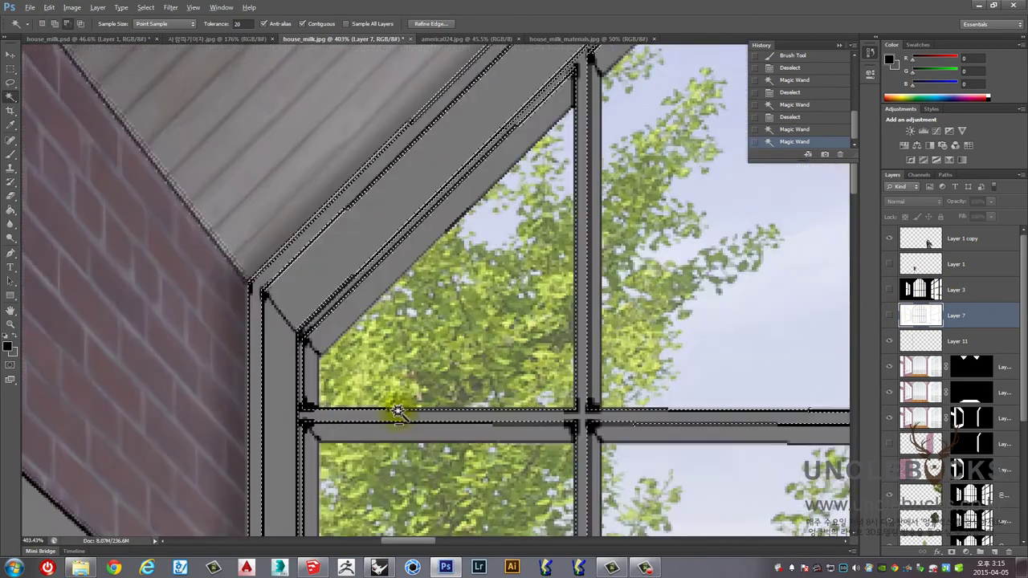
{"action": "scroll", "coordinate": [394, 413], "scroll_direction": "down", "scroll_amount": 2}
{"action": "scroll", "coordinate": [546, 213], "scroll_direction": "up", "scroll_amount": 3}
{"action": "scroll", "coordinate": [546, 213], "scroll_direction": "up", "scroll_amount": 2}
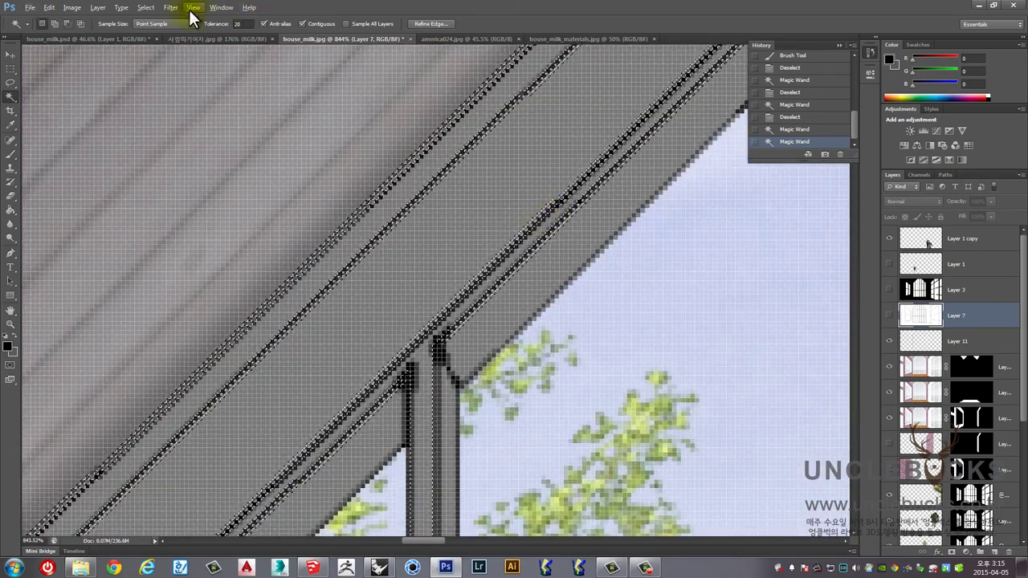
- At tolerance 0, select all the frame stripes and make Layer 11 current
{"action": "double_click", "coordinate": [242, 24]}
{"action": "type", "text": "0"}
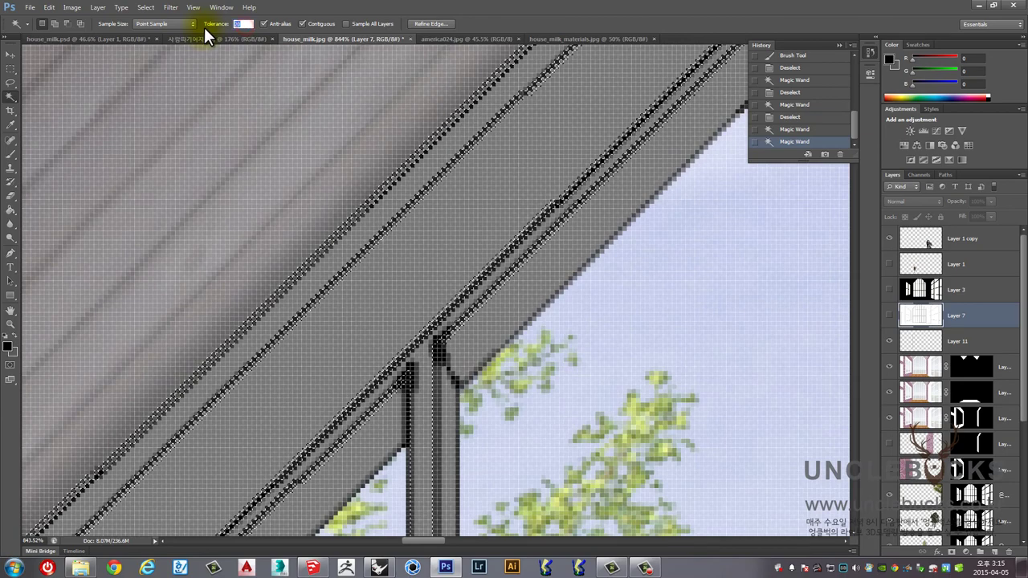
{"action": "key", "text": "ctrl+d"}
{"action": "left_click", "coordinate": [279, 310]}
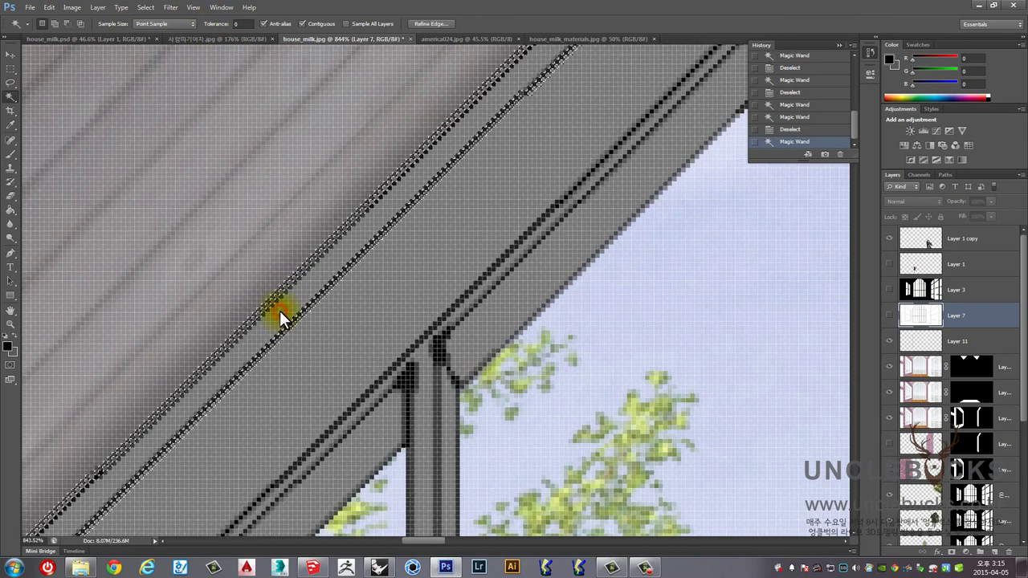
{"action": "scroll", "coordinate": [305, 321], "scroll_direction": "up", "scroll_amount": 1}
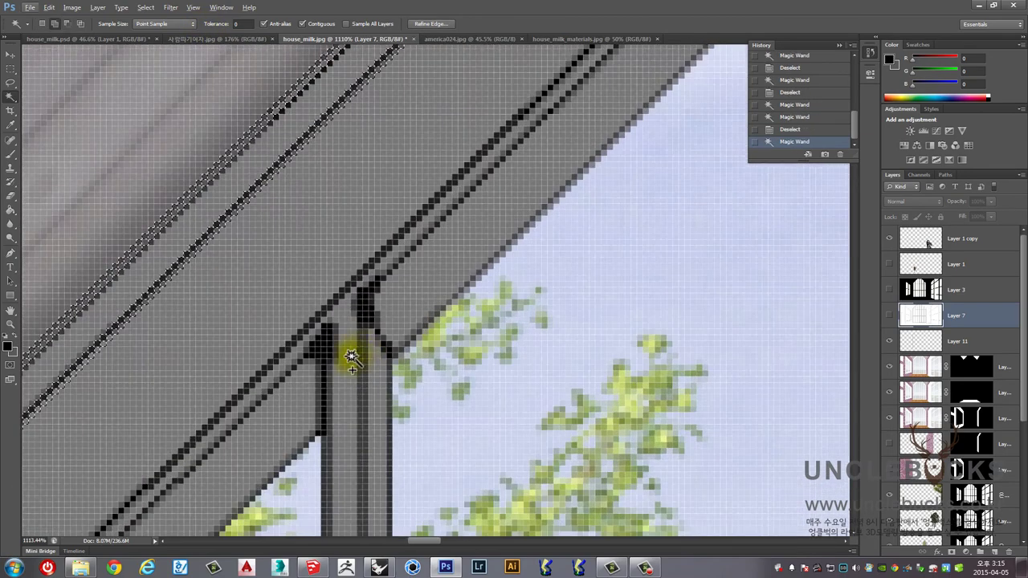
{"action": "left_click", "coordinate": [352, 359]}
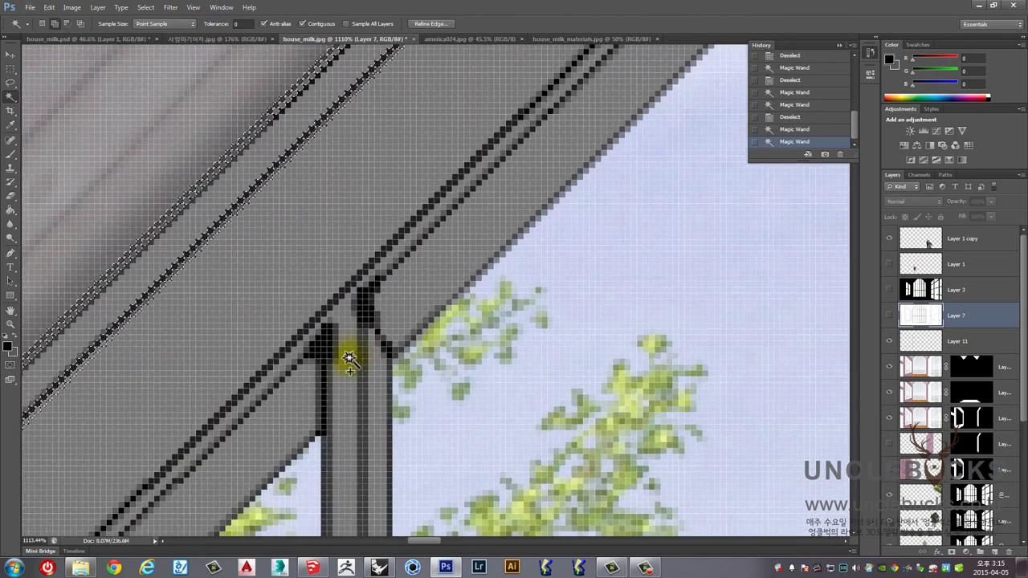
{"action": "scroll", "coordinate": [351, 362], "scroll_direction": "down", "scroll_amount": 5}
{"action": "scroll", "coordinate": [352, 362], "scroll_direction": "down", "scroll_amount": 1}
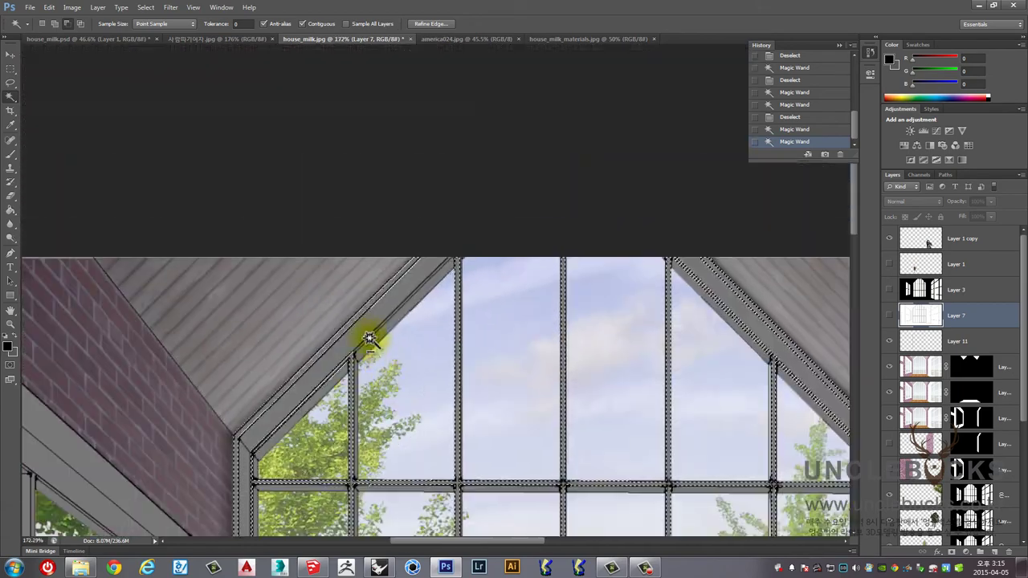
{"action": "scroll", "coordinate": [366, 340], "scroll_direction": "up", "scroll_amount": 3}
{"action": "scroll", "coordinate": [360, 360], "scroll_direction": "up", "scroll_amount": 3}
{"action": "scroll", "coordinate": [333, 390], "scroll_direction": "up", "scroll_amount": 3}
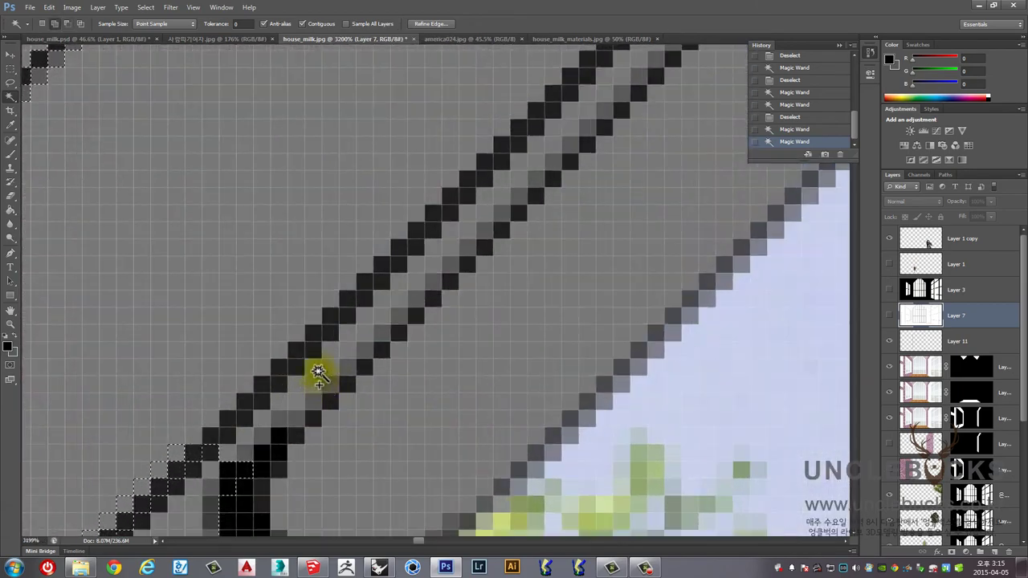
{"action": "left_click", "coordinate": [319, 377]}
{"action": "scroll", "coordinate": [317, 372], "scroll_direction": "down", "scroll_amount": 3}
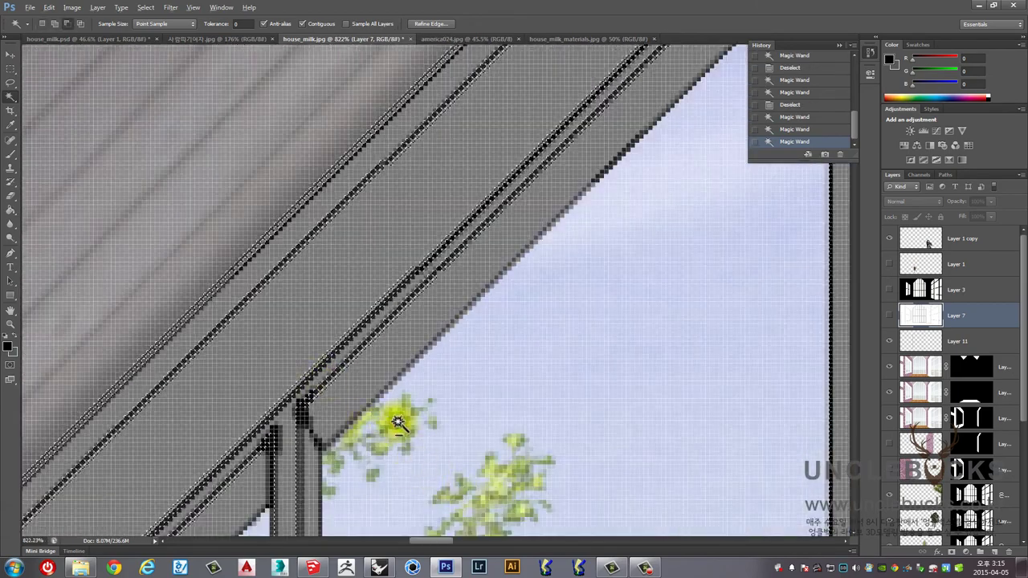
{"action": "scroll", "coordinate": [409, 420], "scroll_direction": "down", "scroll_amount": 4}
{"action": "scroll", "coordinate": [700, 406], "scroll_direction": "down", "scroll_amount": 2}
{"action": "scroll", "coordinate": [700, 434], "scroll_direction": "down", "scroll_amount": 2}
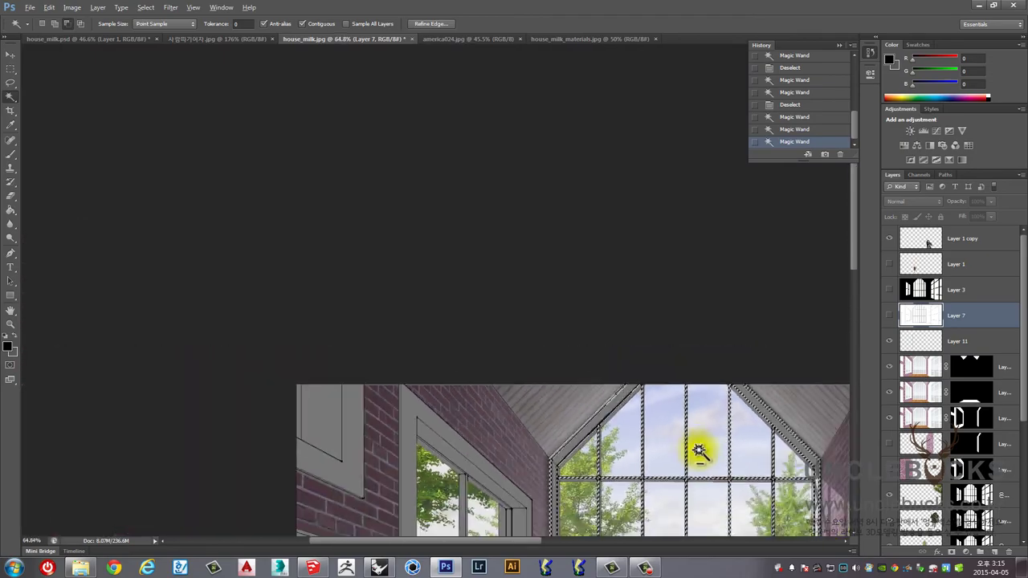
{"action": "scroll", "coordinate": [597, 442], "scroll_direction": "up", "scroll_amount": 1}
{"action": "scroll", "coordinate": [562, 361], "scroll_direction": "up", "scroll_amount": 2}
{"action": "scroll", "coordinate": [542, 264], "scroll_direction": "up", "scroll_amount": 2}
{"action": "scroll", "coordinate": [511, 274], "scroll_direction": "up", "scroll_amount": 2}
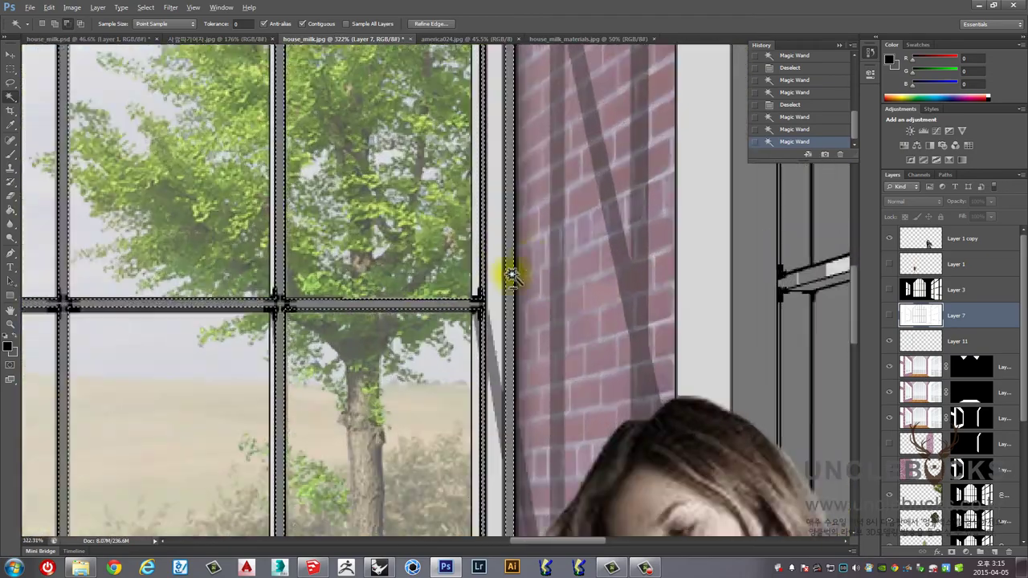
{"action": "scroll", "coordinate": [511, 275], "scroll_direction": "down", "scroll_amount": 1}
{"action": "scroll", "coordinate": [506, 279], "scroll_direction": "down", "scroll_amount": 3}
{"action": "scroll", "coordinate": [506, 279], "scroll_direction": "down", "scroll_amount": 2}
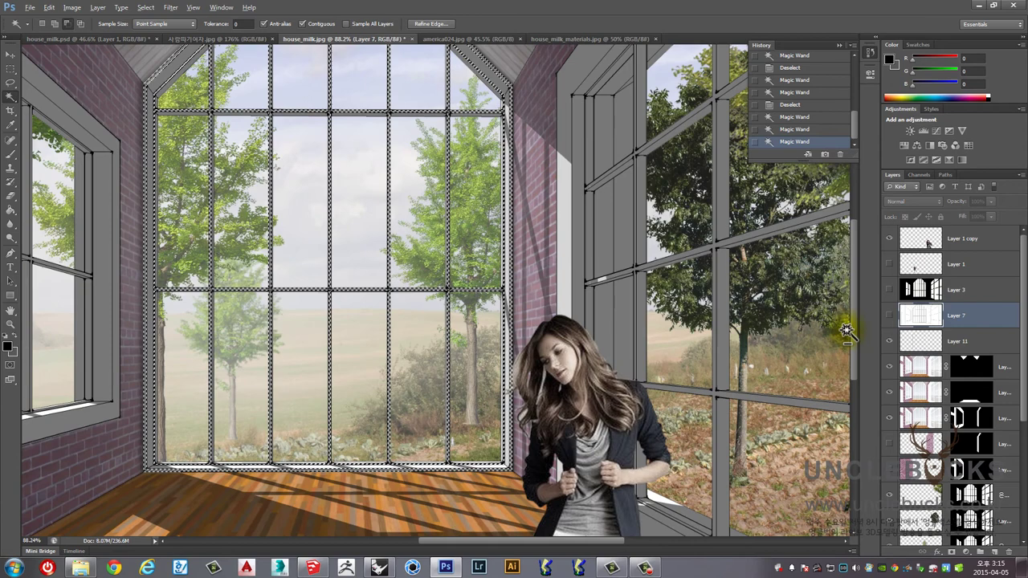
{"action": "left_click", "coordinate": [980, 345]}
- Add new Layer 12 above Layer 11 and choose the Gradient Tool with its presets
{"action": "left_click", "coordinate": [995, 552]}
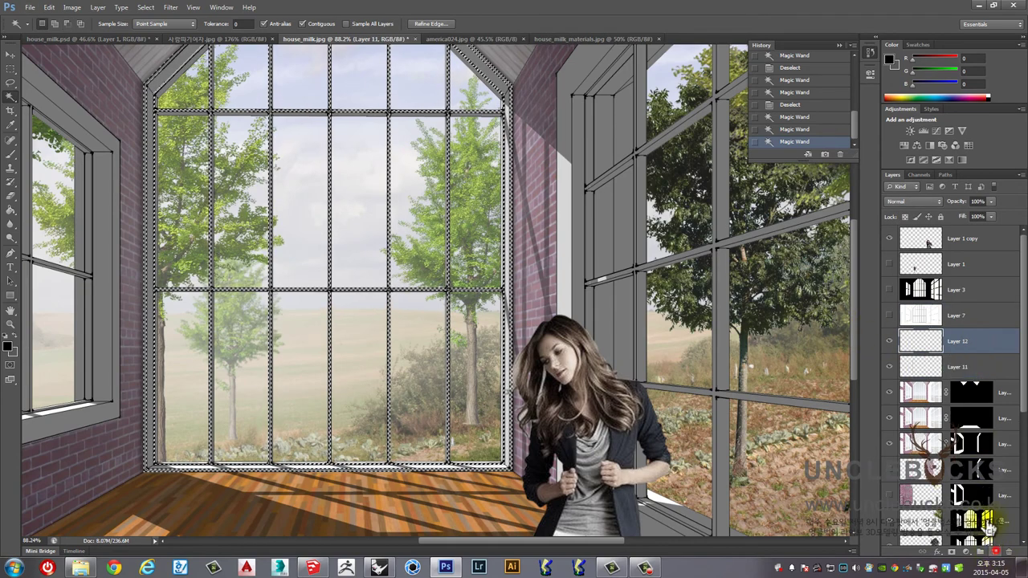
{"action": "scroll", "coordinate": [137, 163], "scroll_direction": "up", "scroll_amount": 2}
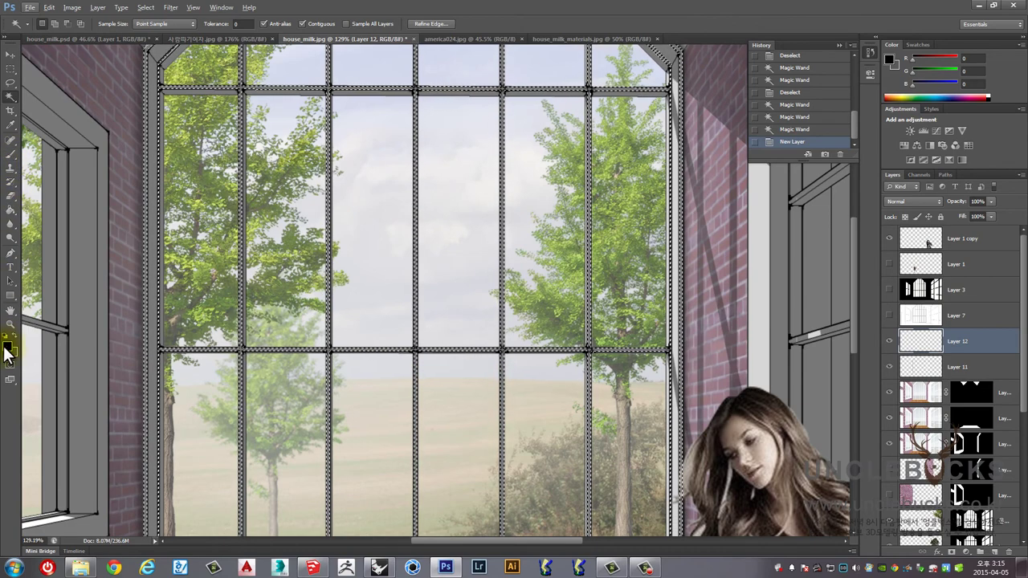
{"action": "left_click", "coordinate": [10, 213]}
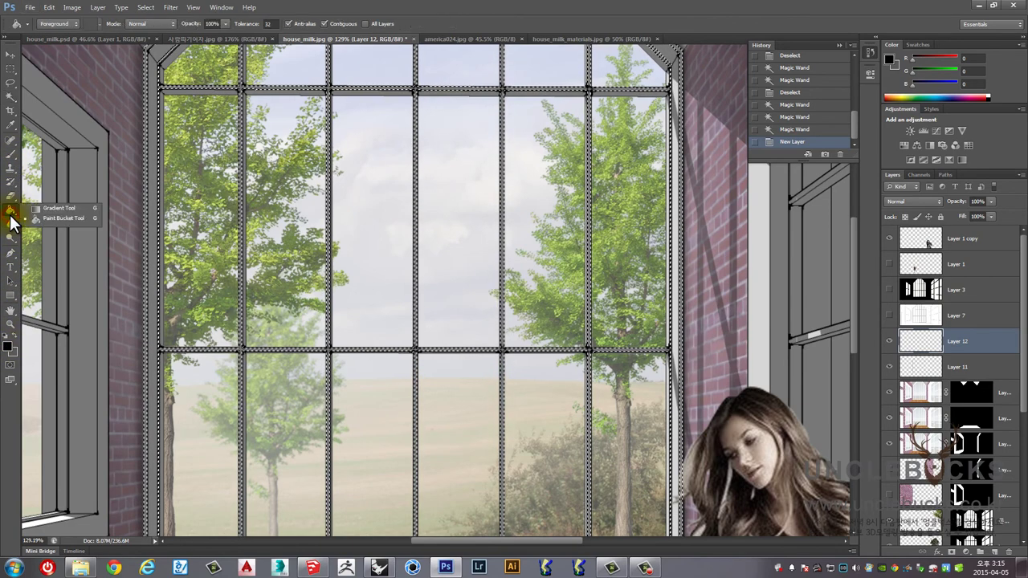
{"action": "left_click", "coordinate": [59, 208]}
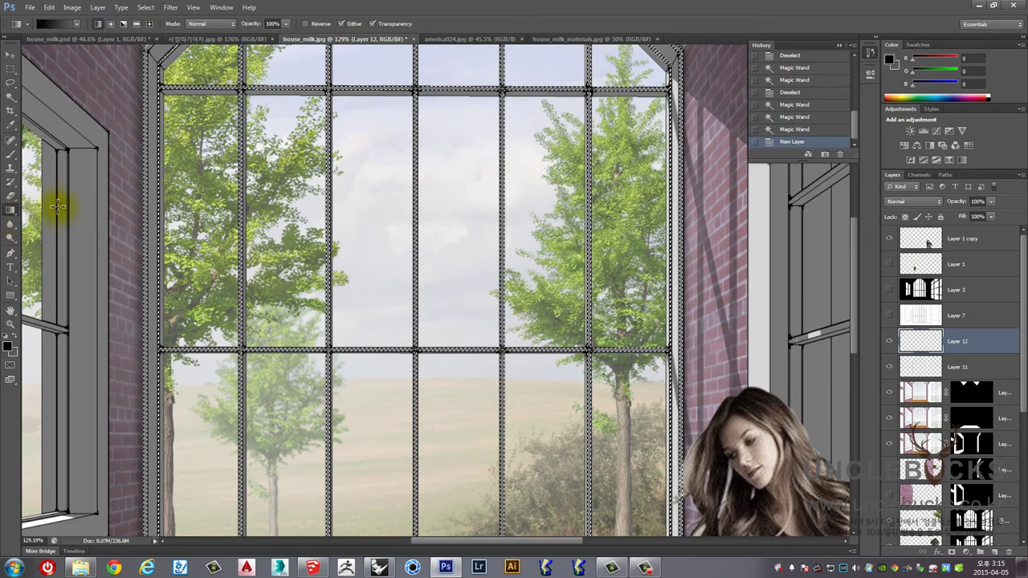
{"action": "scroll", "coordinate": [104, 265], "scroll_direction": "down", "scroll_amount": 3}
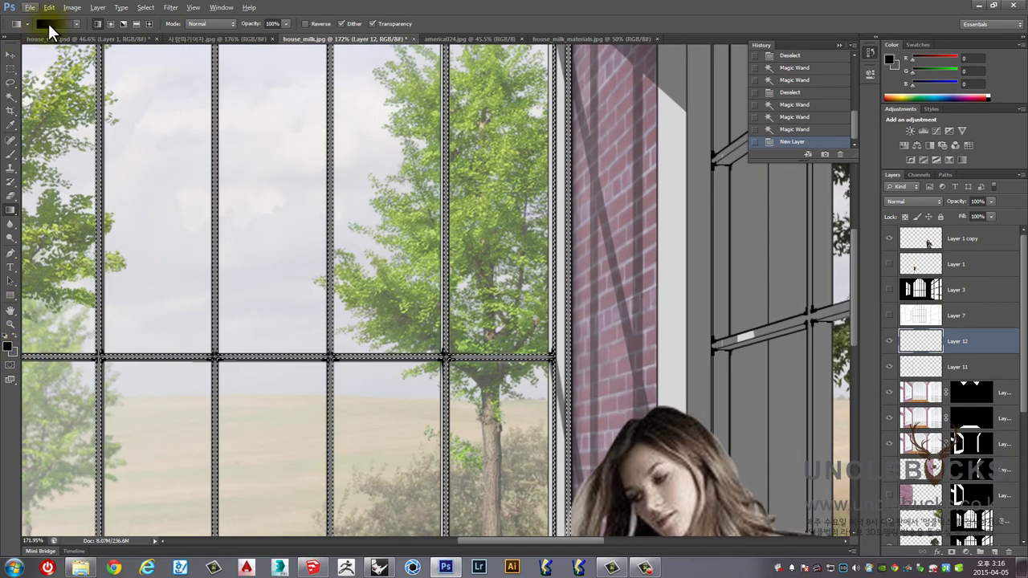
{"action": "left_click", "coordinate": [77, 23]}
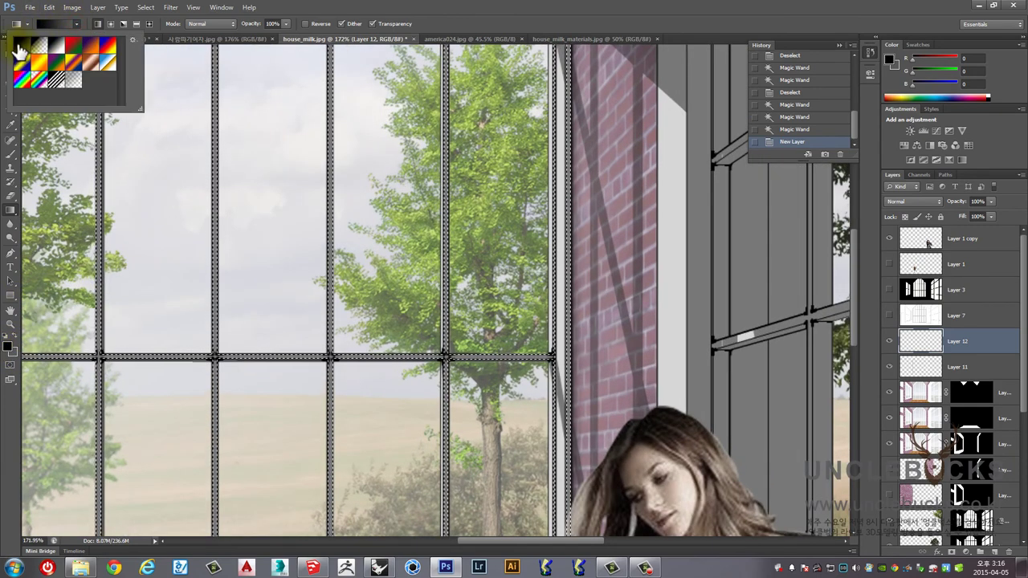
- Sample a medium grey, #707070, from the image as the foreground colour
{"action": "left_click", "coordinate": [6, 346]}
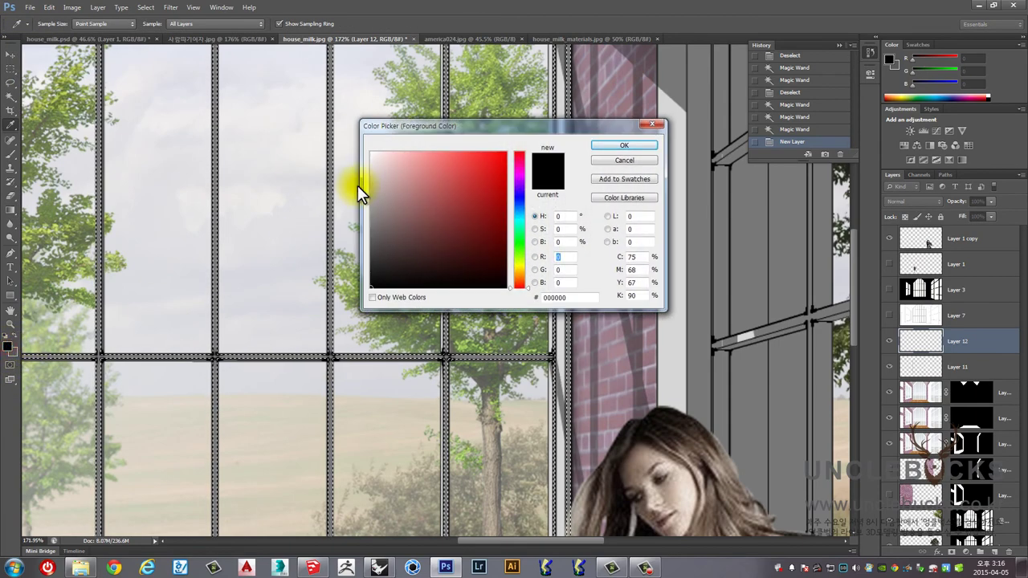
{"action": "left_click", "coordinate": [355, 188]}
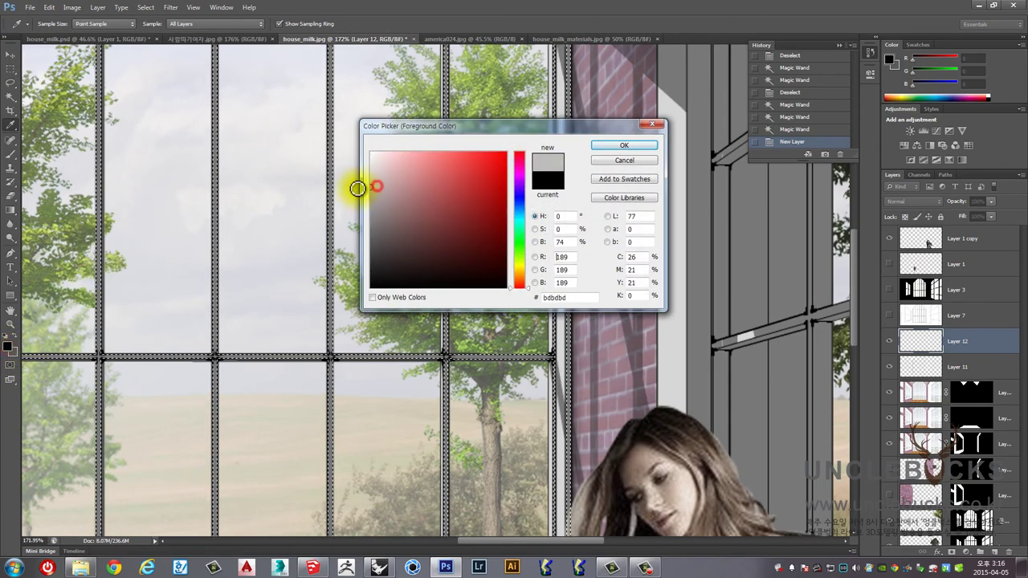
{"action": "left_click", "coordinate": [613, 145]}
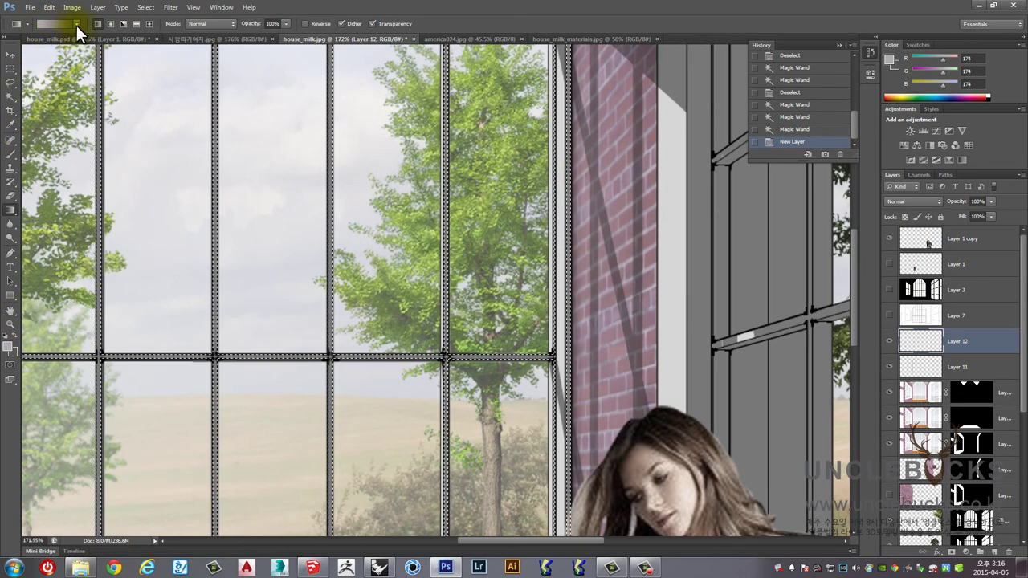
{"action": "key", "text": "i"}
{"action": "left_click", "coordinate": [7, 344]}
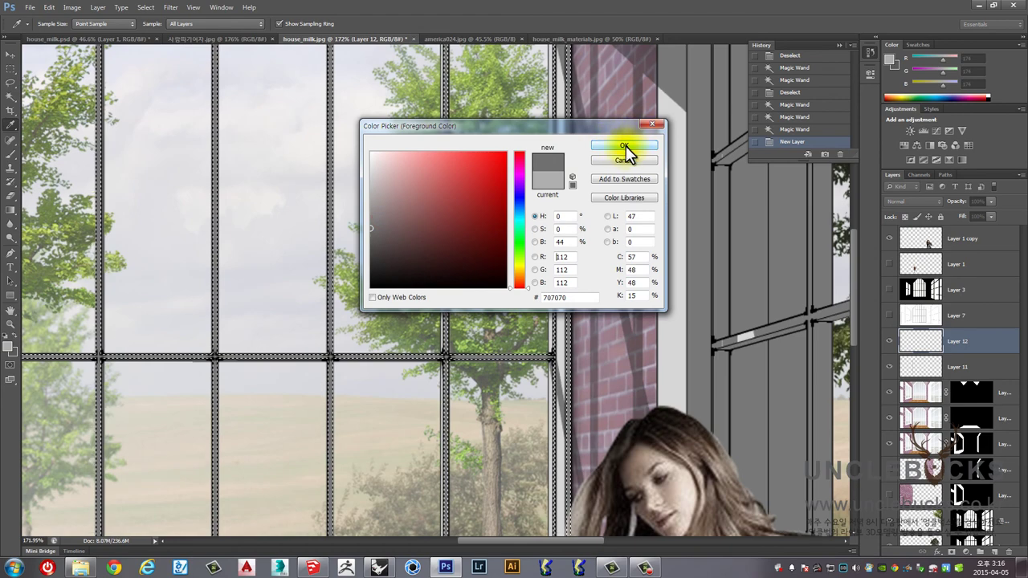
{"action": "left_click", "coordinate": [623, 145]}
{"action": "key", "text": "g"}
{"action": "scroll", "coordinate": [610, 141], "scroll_direction": "down", "scroll_amount": 5}
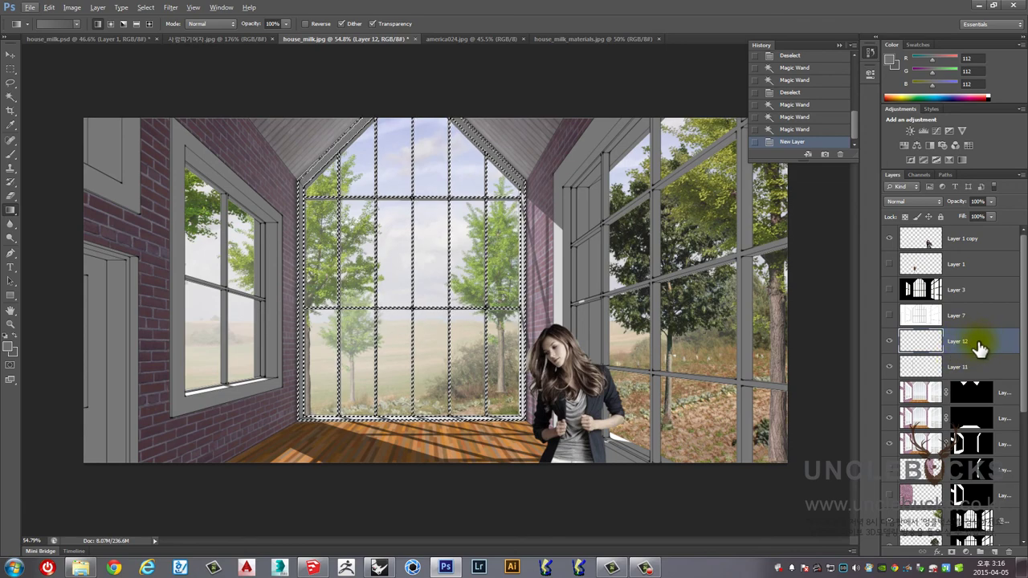
- Try a first gradient, then set foreground #464646 and background #1e1e1e
{"action": "left_click_drag", "start_coordinate": [246, 95], "coordinate": [544, 370]}
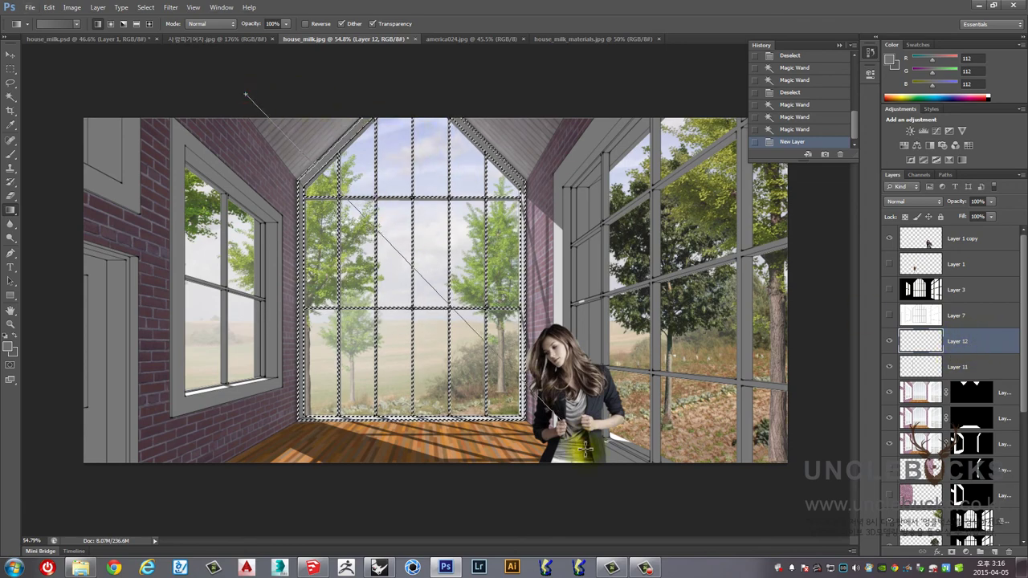
{"action": "left_click_drag", "start_coordinate": [261, 148], "coordinate": [329, 169]}
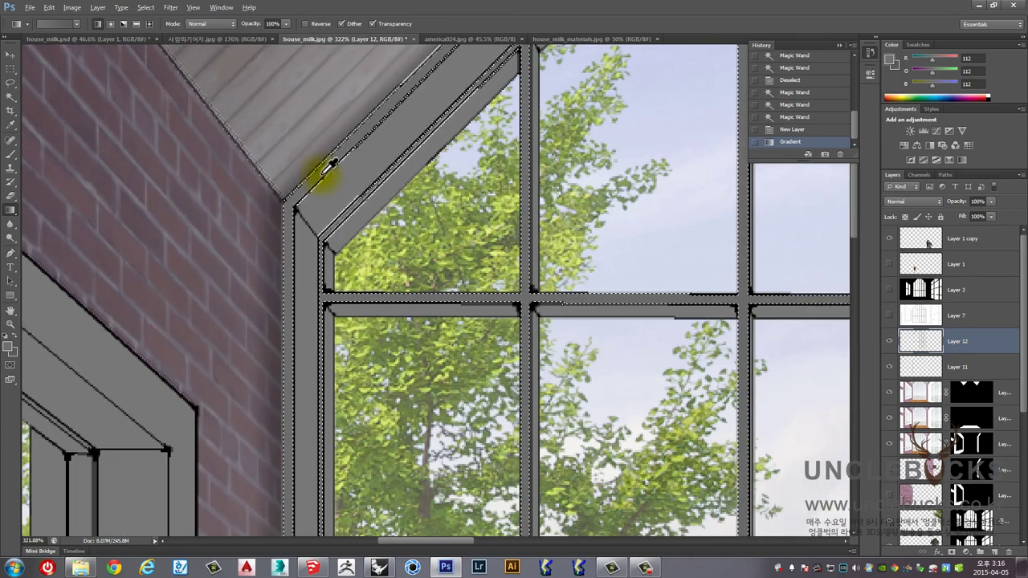
{"action": "left_click", "coordinate": [329, 169], "text": "alt"}
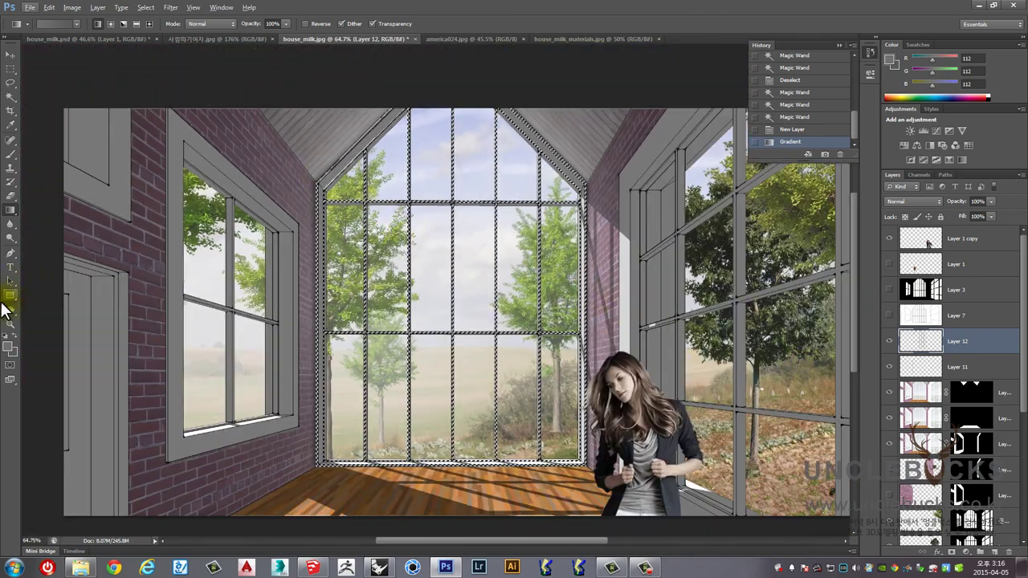
{"action": "left_click", "coordinate": [6, 348]}
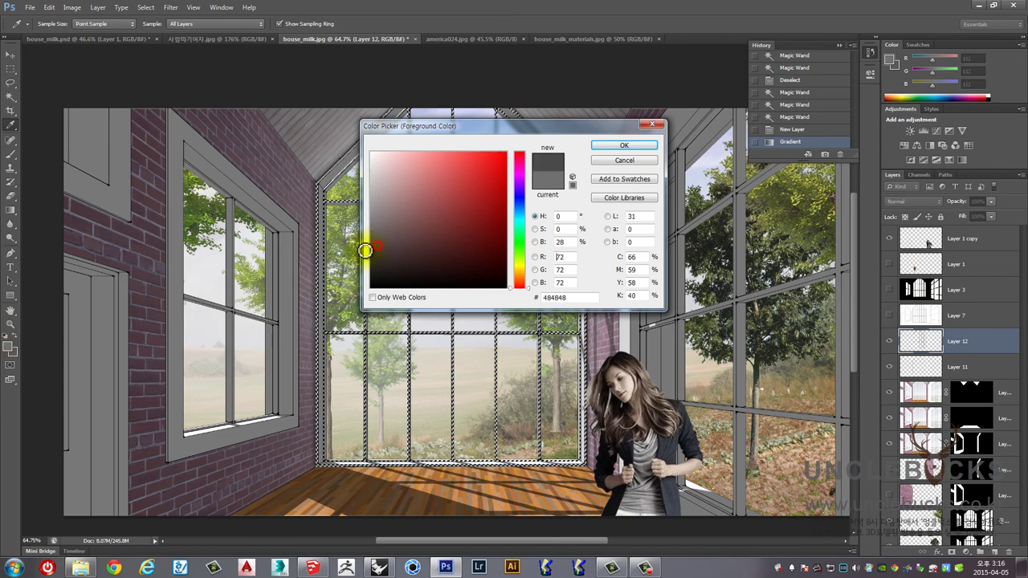
{"action": "left_click", "coordinate": [365, 250]}
{"action": "left_click", "coordinate": [635, 147]}
{"action": "left_click", "coordinate": [11, 348]}
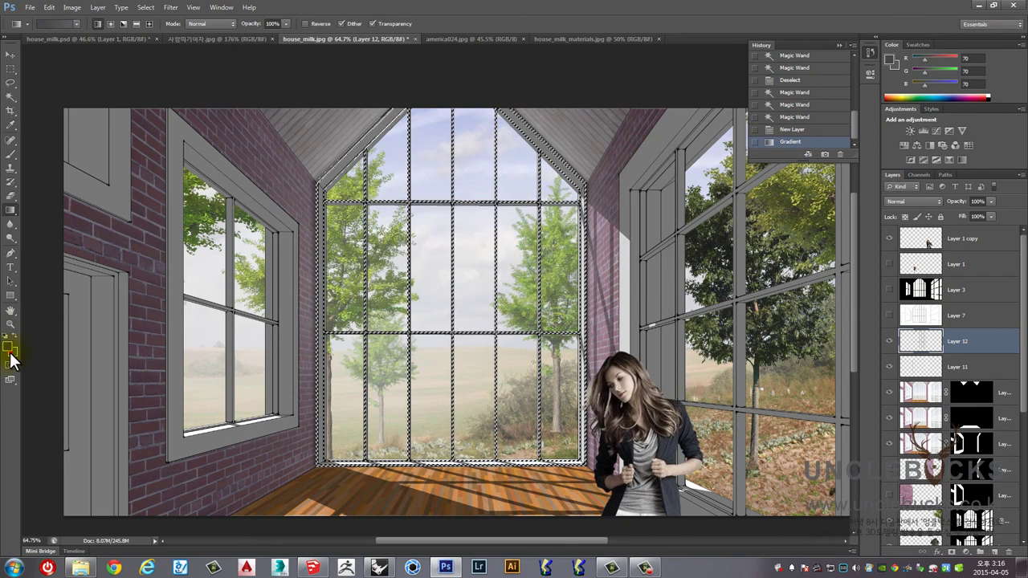
{"action": "left_click", "coordinate": [364, 271]}
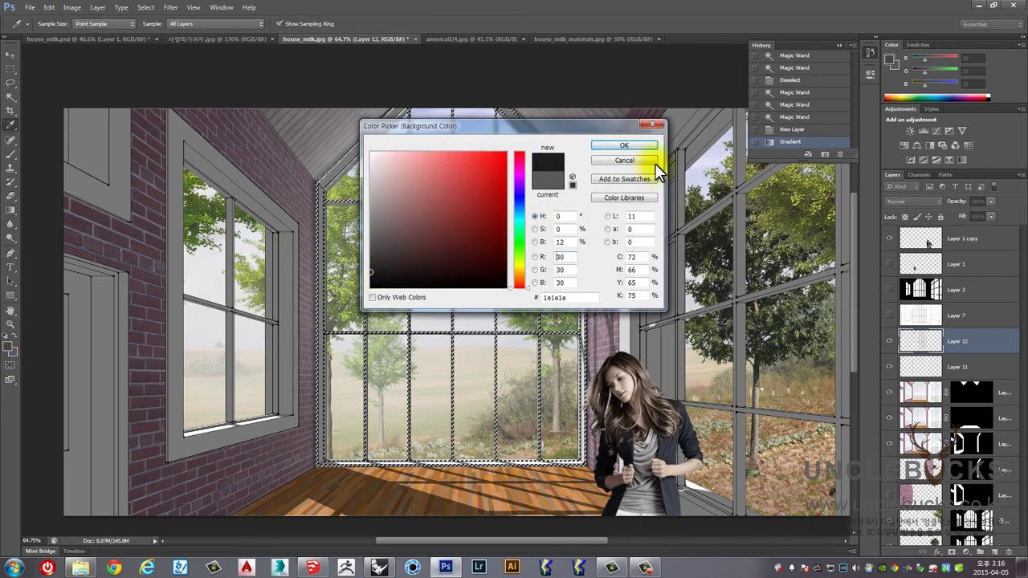
{"action": "left_click", "coordinate": [624, 145]}
- Drag the dark grey gradient diagonally from the gable top across the frames, then deselect
{"action": "left_click_drag", "start_coordinate": [311, 99], "coordinate": [554, 408]}
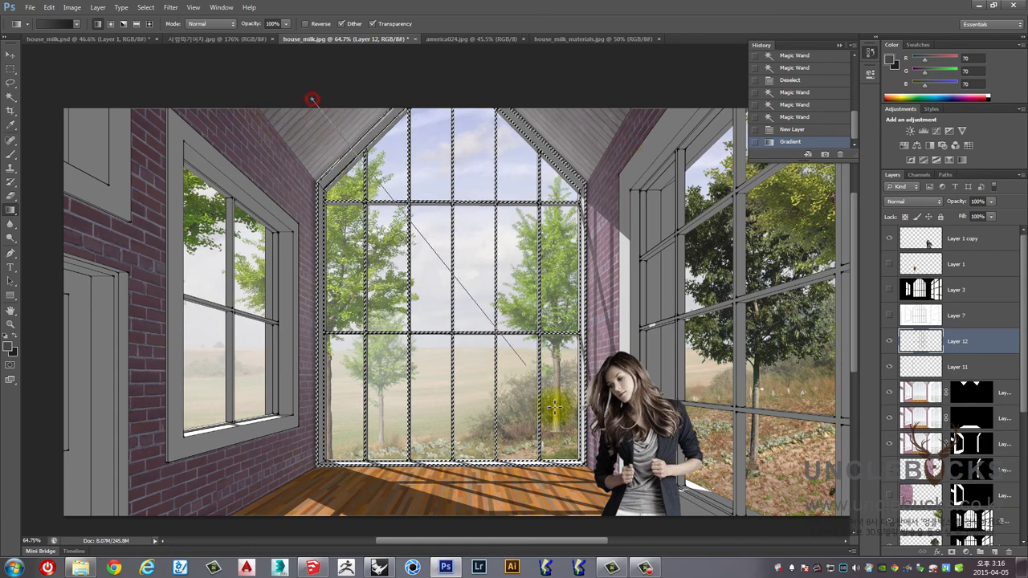
{"action": "left_click_drag", "start_coordinate": [614, 486], "coordinate": [614, 486]}
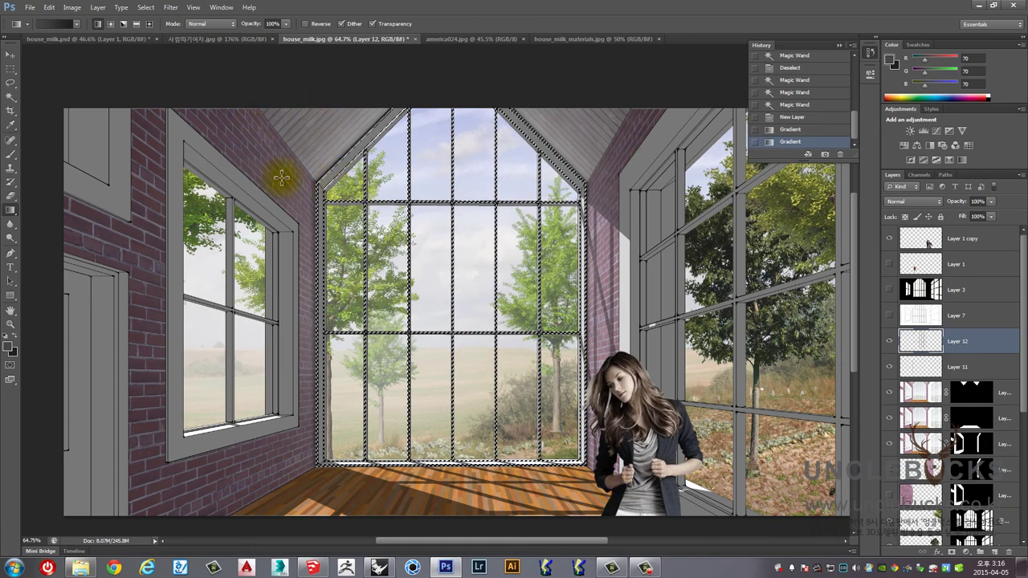
{"action": "left_click", "coordinate": [10, 69]}
{"action": "left_click", "coordinate": [343, 169]}
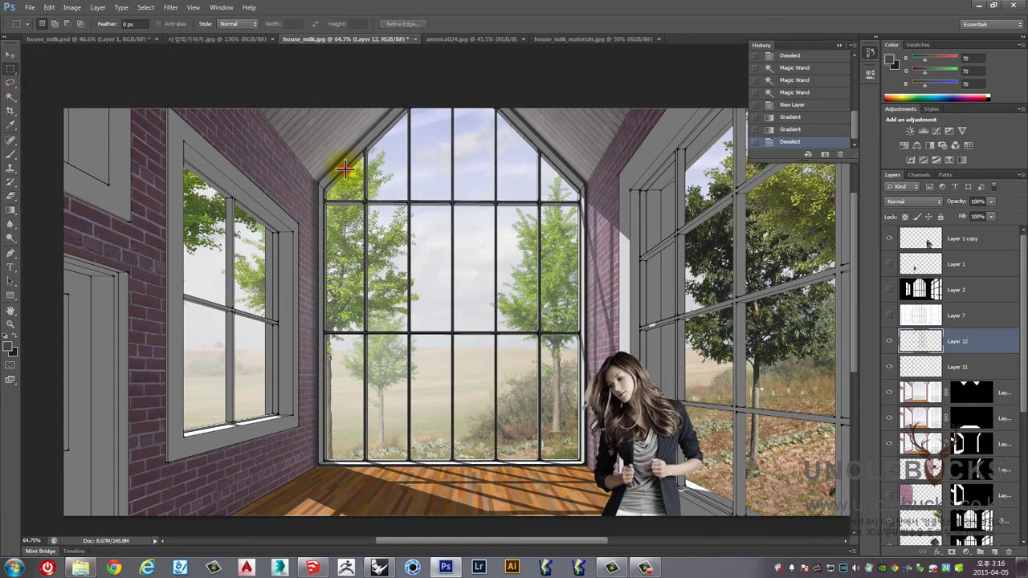
{"action": "scroll", "coordinate": [574, 198], "scroll_direction": "up", "scroll_amount": 1}
{"action": "scroll", "coordinate": [648, 202], "scroll_direction": "up", "scroll_amount": 2}
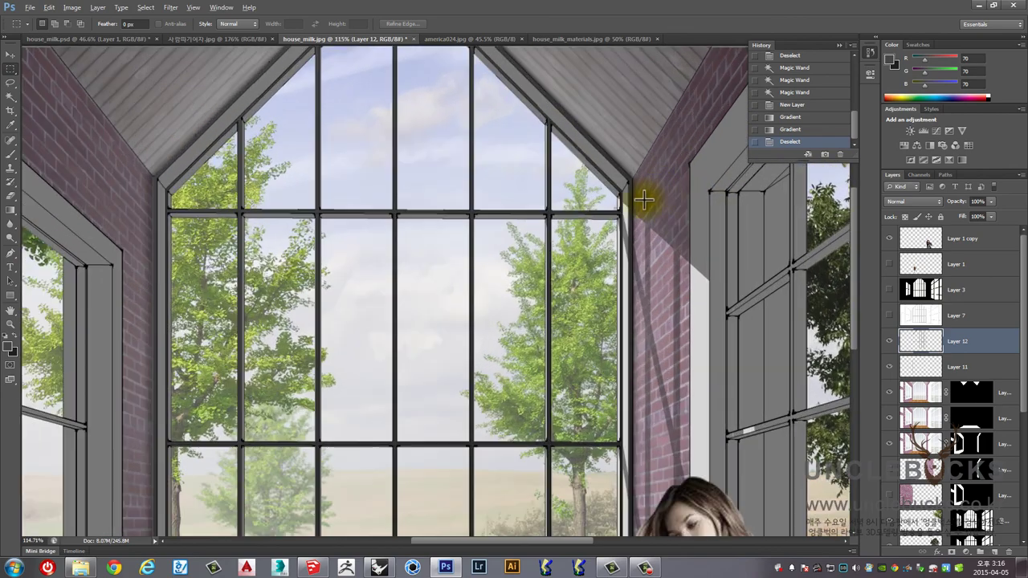
{"action": "scroll", "coordinate": [635, 195], "scroll_direction": "up", "scroll_amount": 2}
{"action": "scroll", "coordinate": [634, 150], "scroll_direction": "up", "scroll_amount": 2}
{"action": "scroll", "coordinate": [614, 177], "scroll_direction": "down", "scroll_amount": 2}
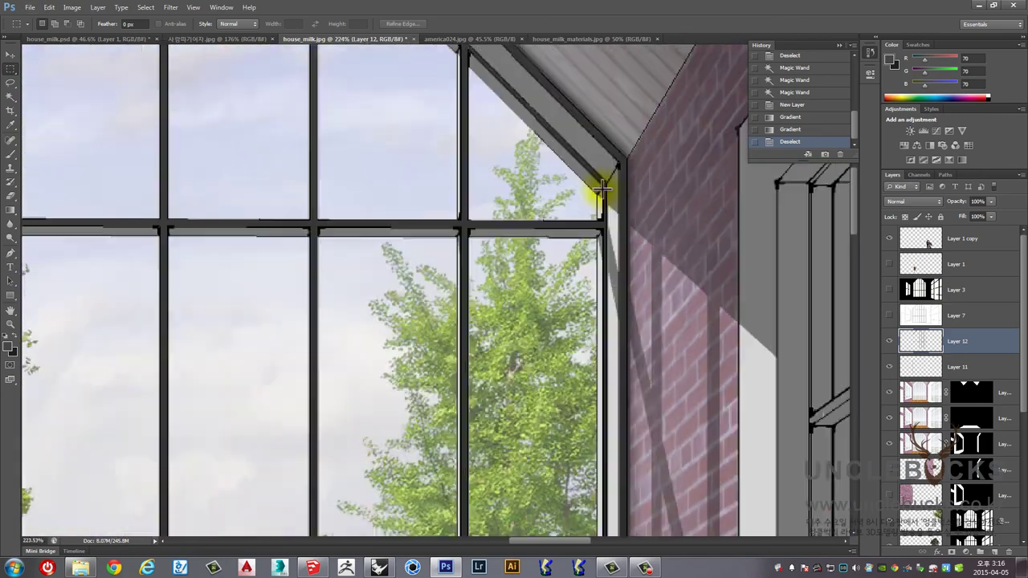
{"action": "scroll", "coordinate": [601, 191], "scroll_direction": "down", "scroll_amount": 2}
{"action": "scroll", "coordinate": [602, 193], "scroll_direction": "down", "scroll_amount": 2}
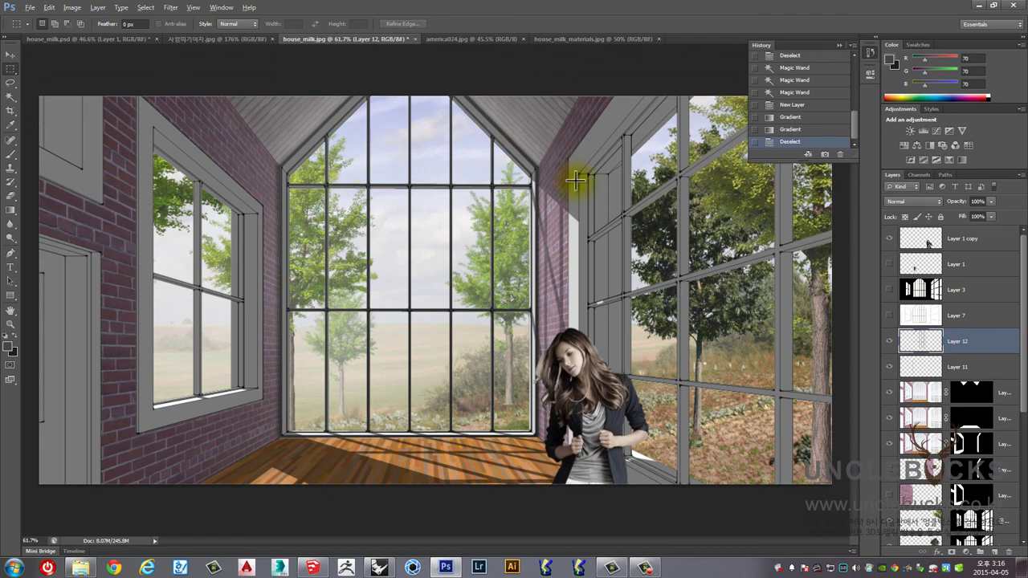
{"action": "scroll", "coordinate": [276, 183], "scroll_direction": "up", "scroll_amount": 1}
{"action": "scroll", "coordinate": [280, 165], "scroll_direction": "up", "scroll_amount": 1}
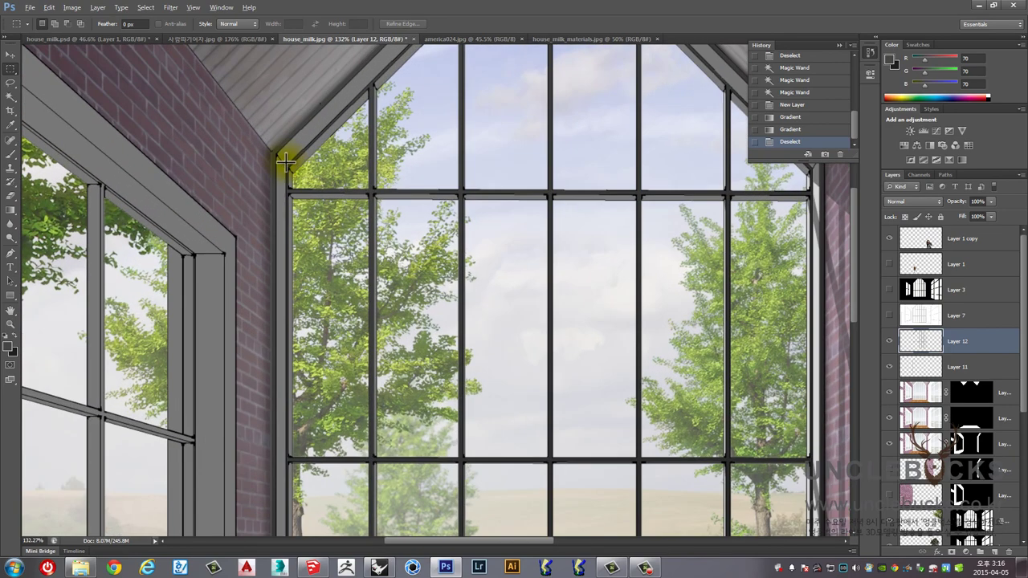
{"action": "scroll", "coordinate": [287, 156], "scroll_direction": "up", "scroll_amount": 1}
{"action": "scroll", "coordinate": [298, 151], "scroll_direction": "up", "scroll_amount": 1}
{"action": "scroll", "coordinate": [298, 151], "scroll_direction": "down", "scroll_amount": 4}
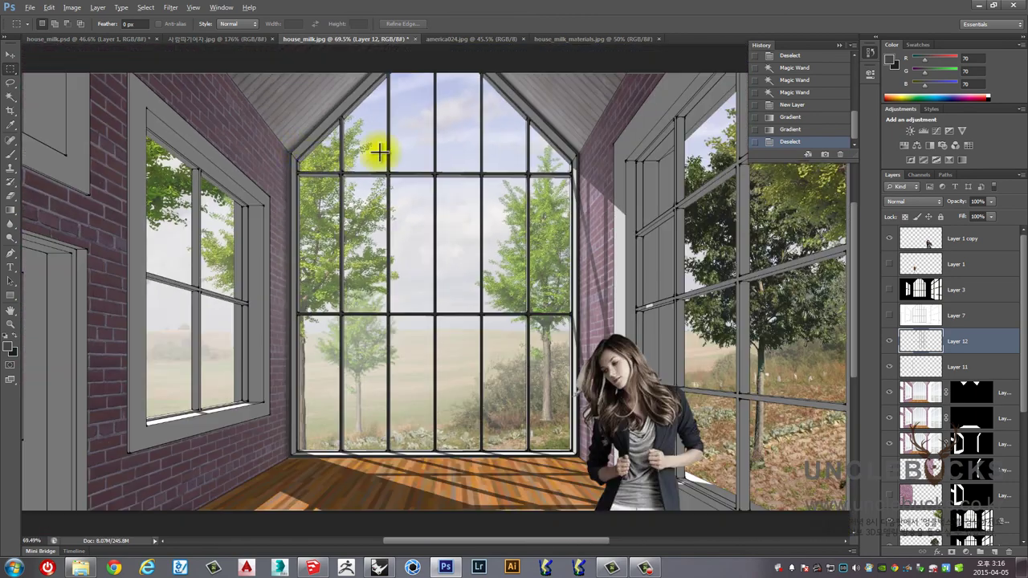
{"action": "scroll", "coordinate": [509, 152], "scroll_direction": "down", "scroll_amount": 1}
{"action": "scroll", "coordinate": [510, 155], "scroll_direction": "up", "scroll_amount": 1}
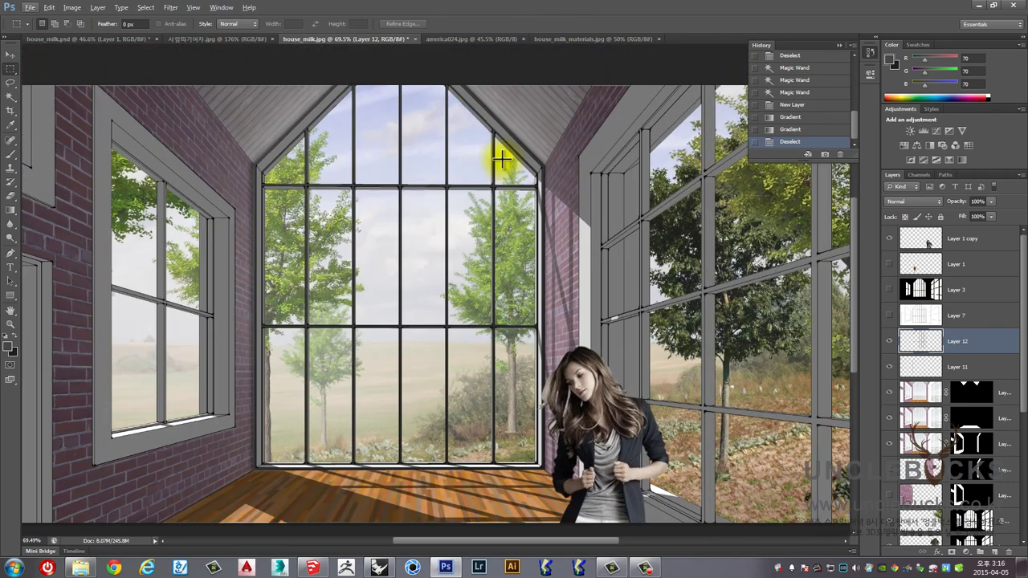